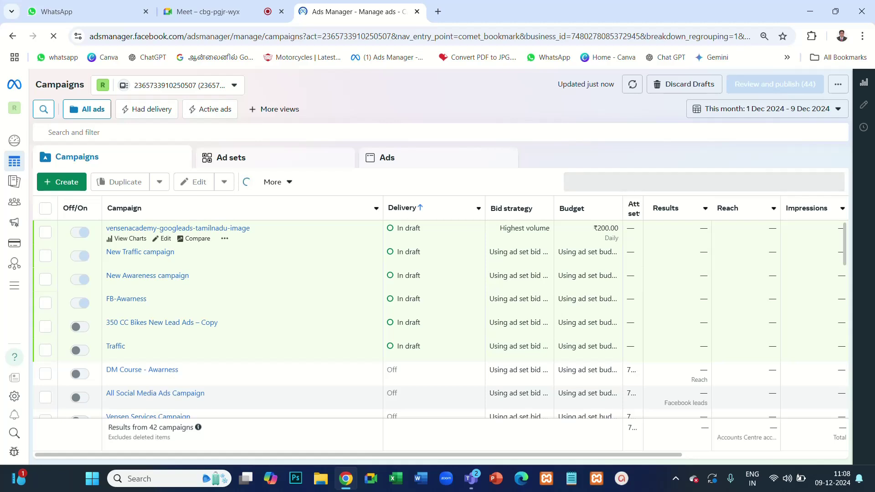
Step: Share the entire screen in the Google Meet call and hide the screen-sharing notice
left_click(180, 6)
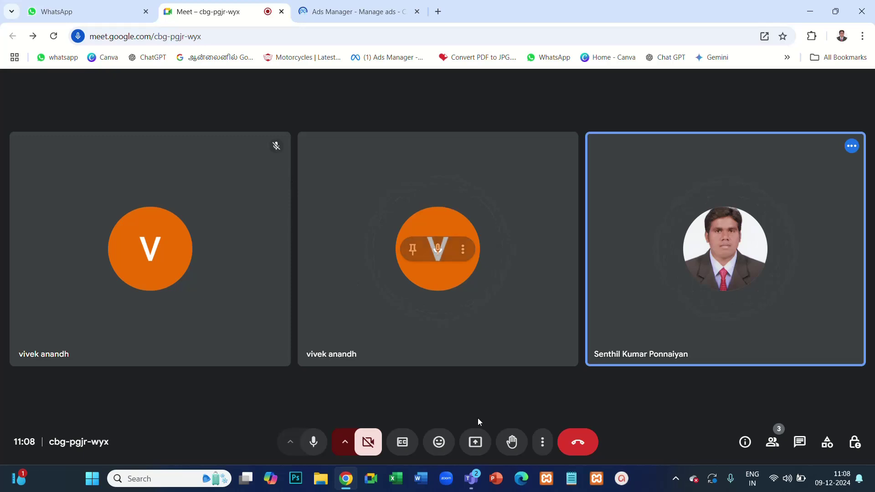
left_click(475, 441)
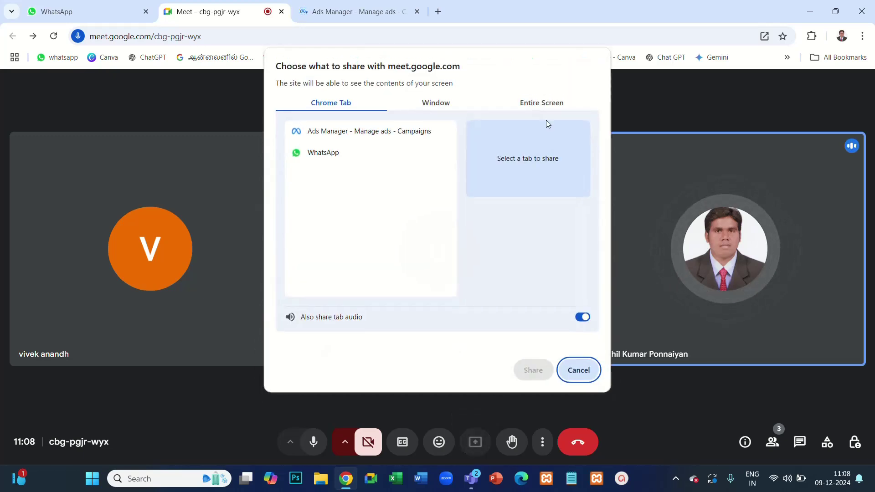
left_click(543, 98)
left_click(382, 165)
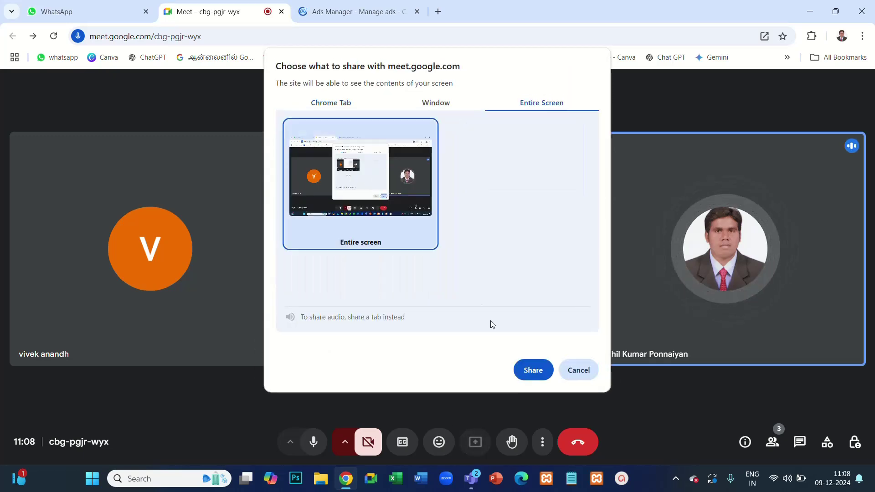
left_click(524, 370)
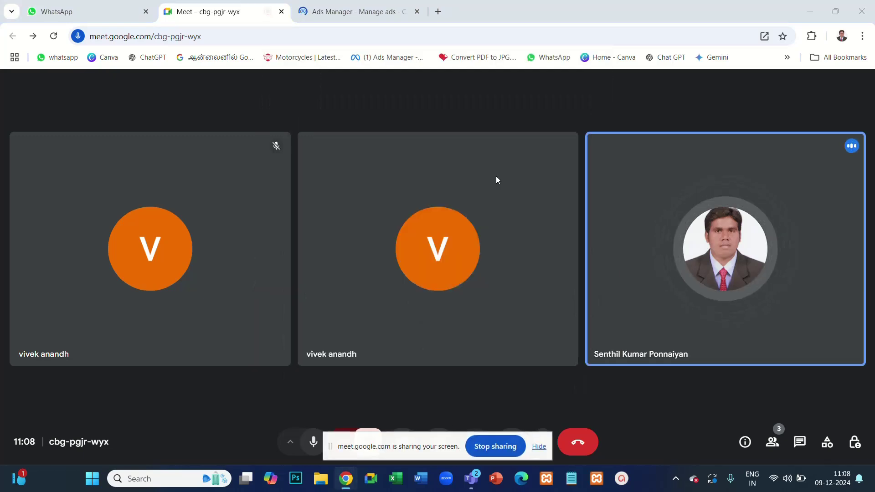
left_click(539, 446)
Step: Switch to Ads Manager and open the "Google Ads - Kongu Districts" ad set of the vensenacademy-googleads-tamilnadu-image campaign for editing
left_click(366, 12)
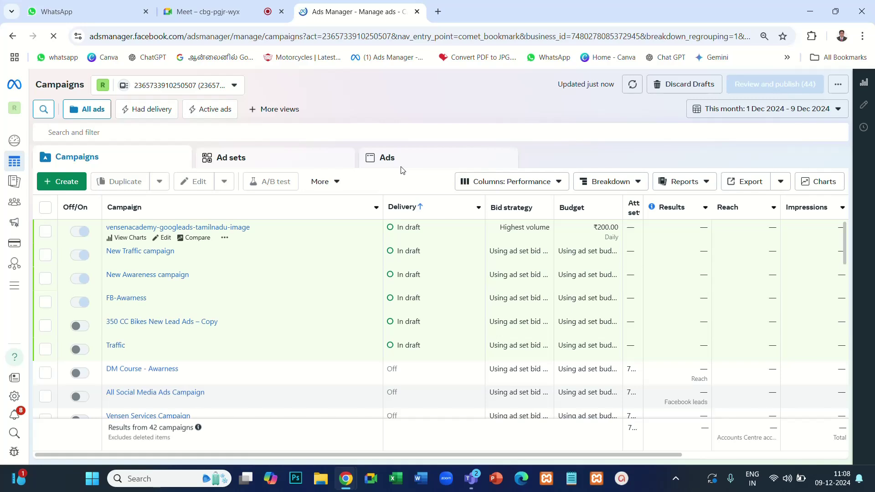
left_click(143, 230)
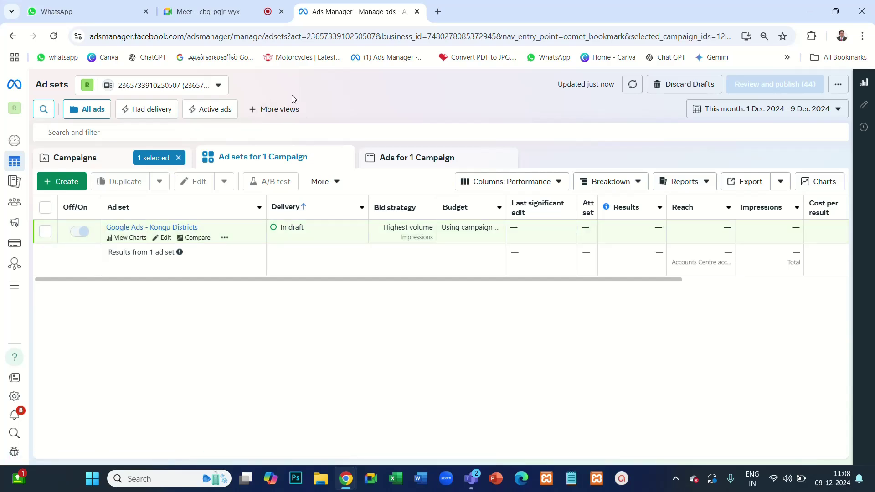
left_click(166, 240)
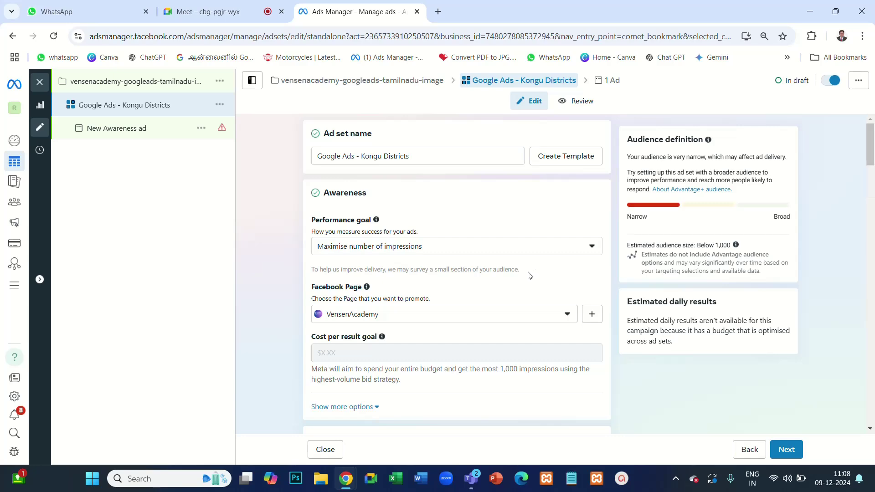
Step: Set the ad set's placements to Advantage+ placements (Recommended)
scroll(527, 276, "down", 15)
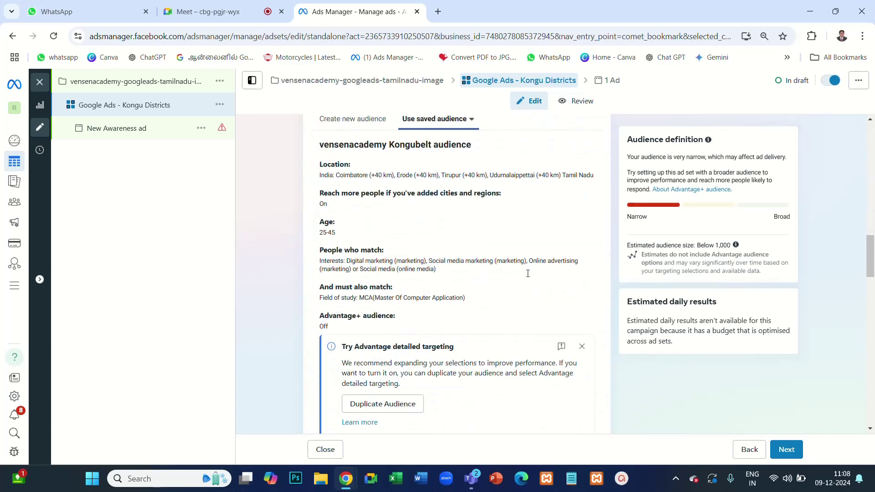
scroll(527, 275, "down", 8)
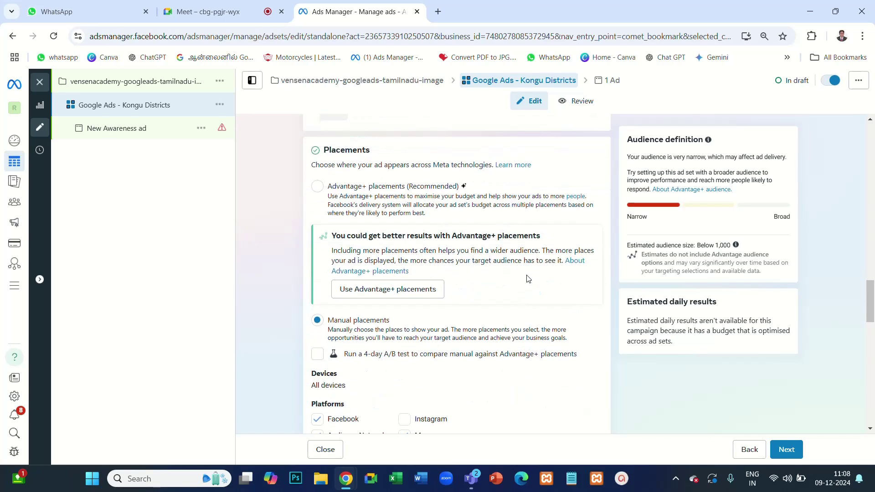
scroll(527, 279, "up", 4)
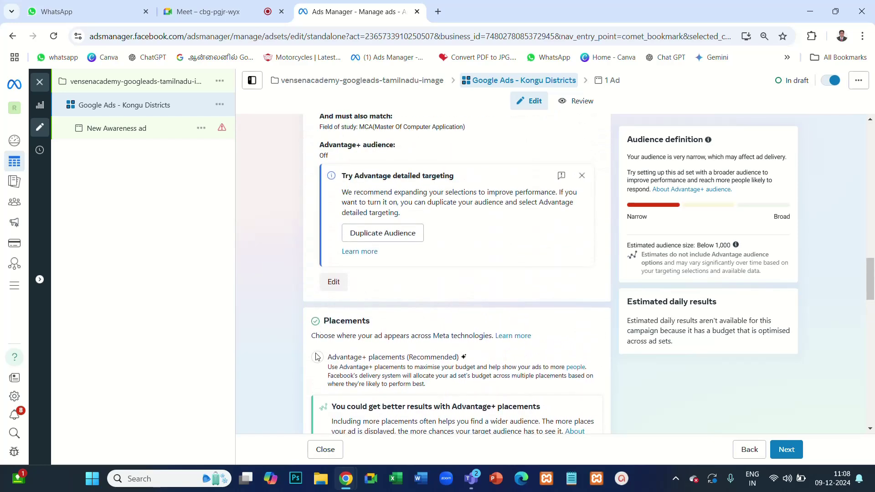
left_click(318, 357)
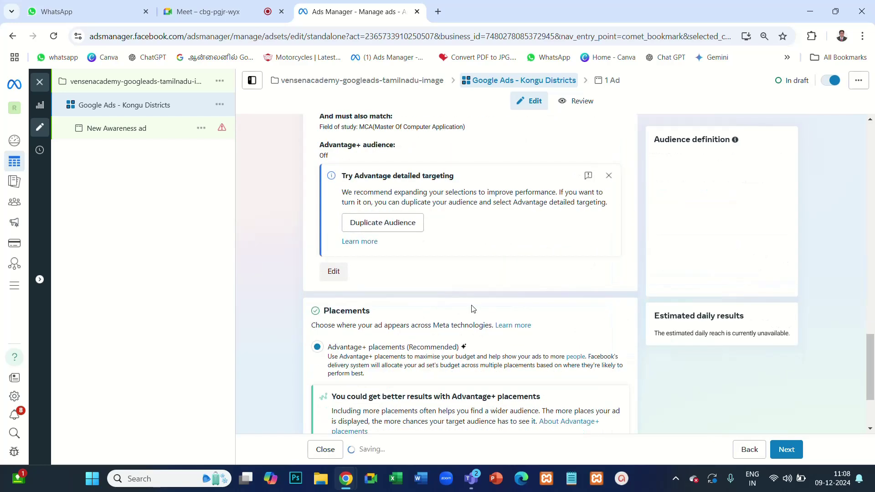
Step: Review the ad set's Audience and Placements sections, highlighting each section heading
scroll(474, 308, "up", 5)
scroll(378, 254, "up", 5)
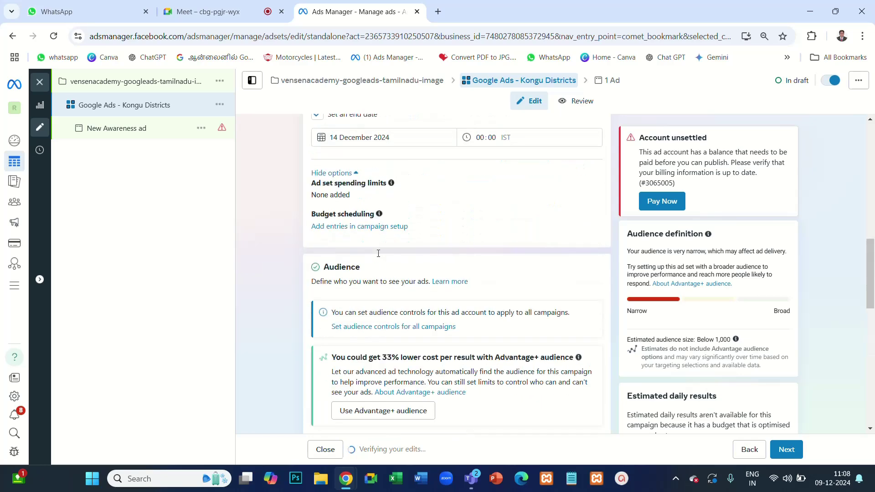
left_click_drag(323, 283, 372, 285)
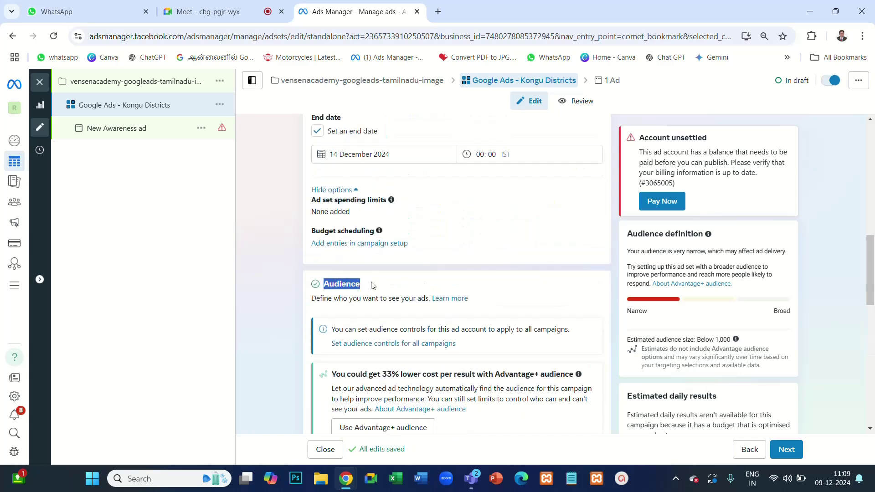
scroll(523, 261, "down", 10)
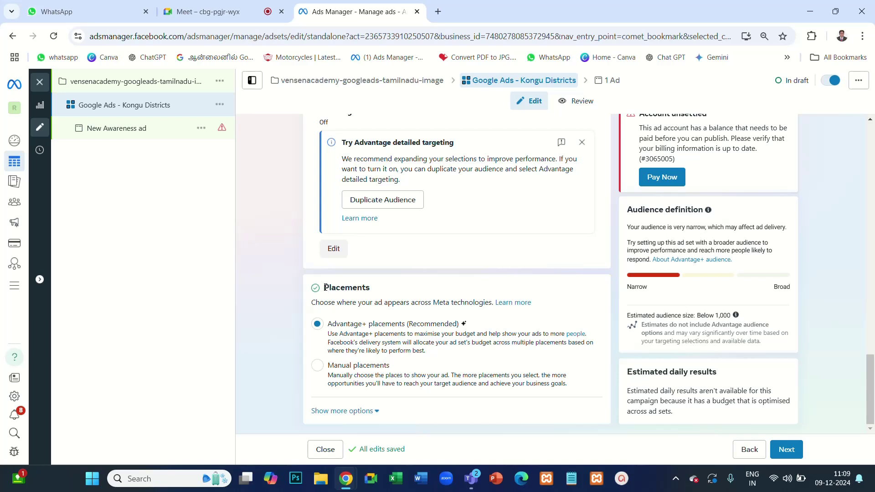
left_click_drag(324, 287, 378, 288)
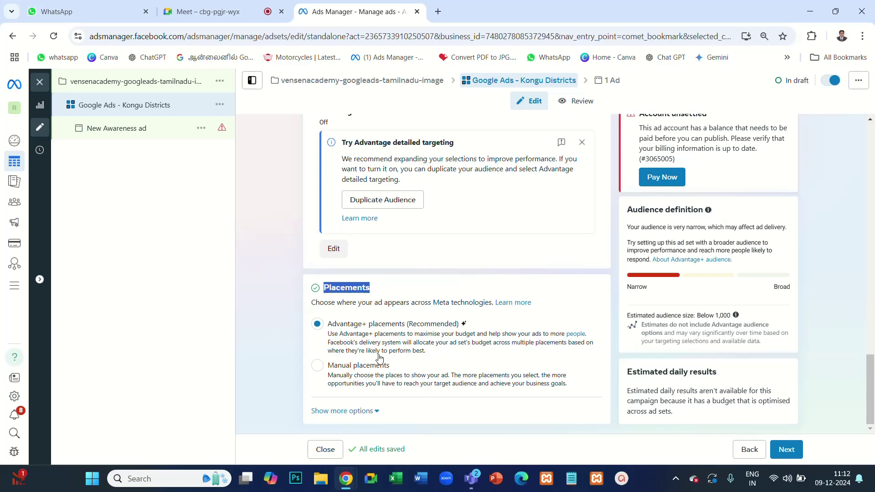
Step: Try manual placements to view their options and return to Advantage+ placements
left_click(318, 366)
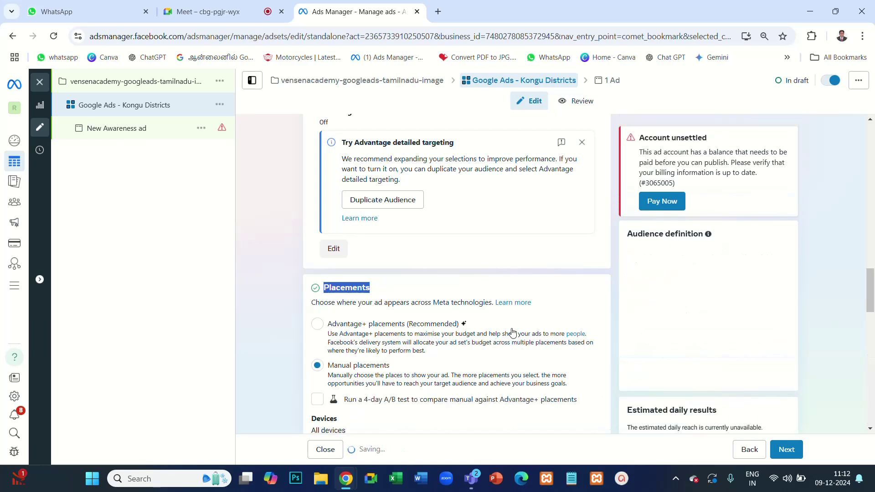
scroll(512, 333, "down", 3)
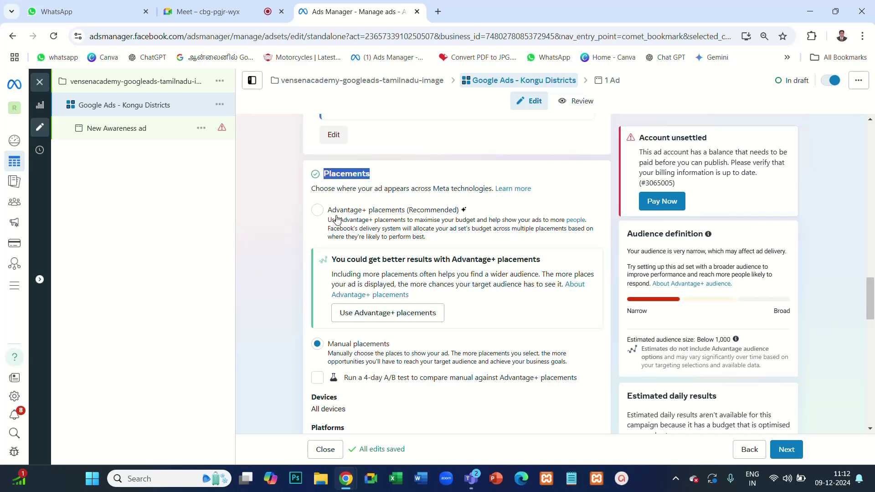
left_click(318, 210)
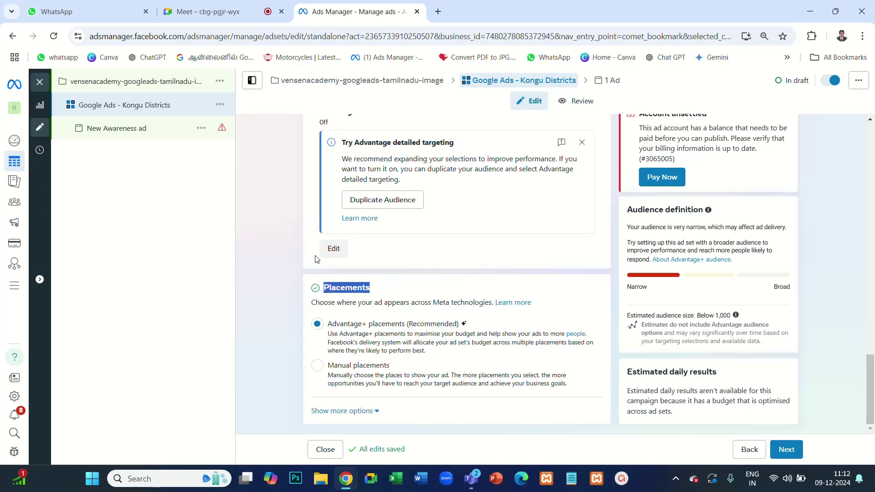
Step: Choose manual placements for the ad set and look over the device, platform and feed options
left_click(317, 367)
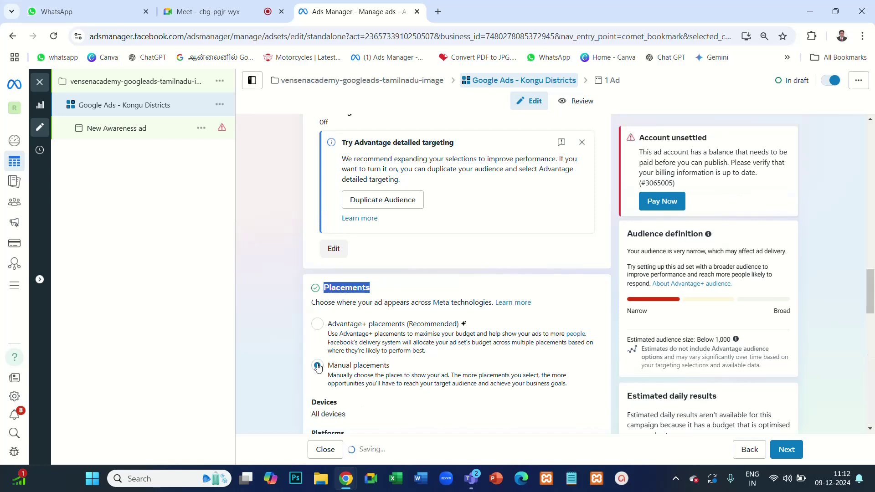
scroll(511, 279, "down", 5)
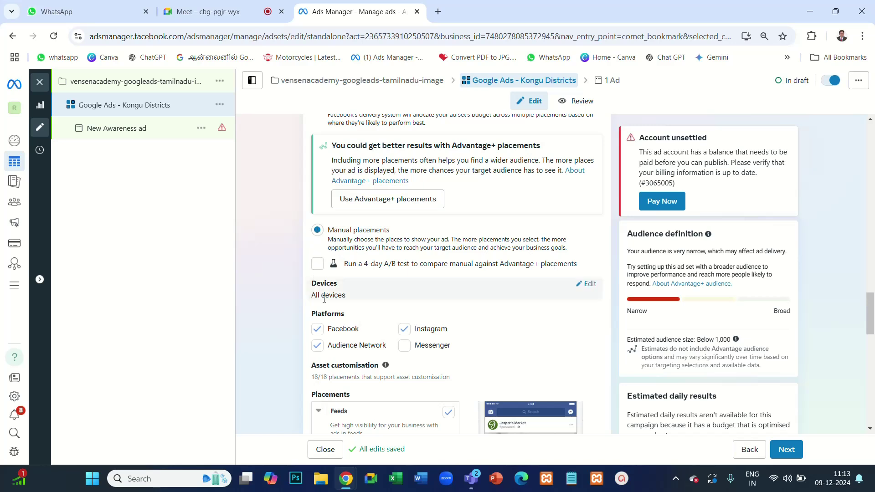
scroll(325, 299, "down", 3)
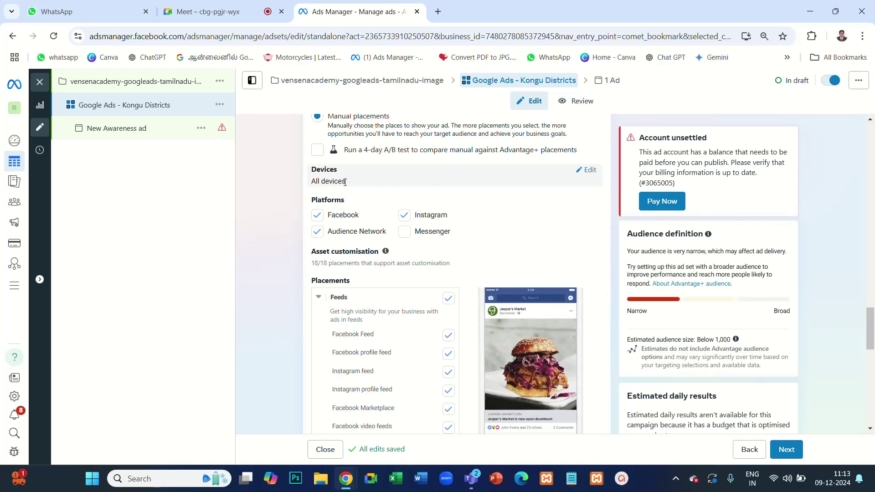
Step: View the mobile and desktop device choices and enable the A/B test comparing manual against Advantage+ placements
left_click_drag(349, 183, 311, 181)
left_click(587, 170)
left_click(566, 187)
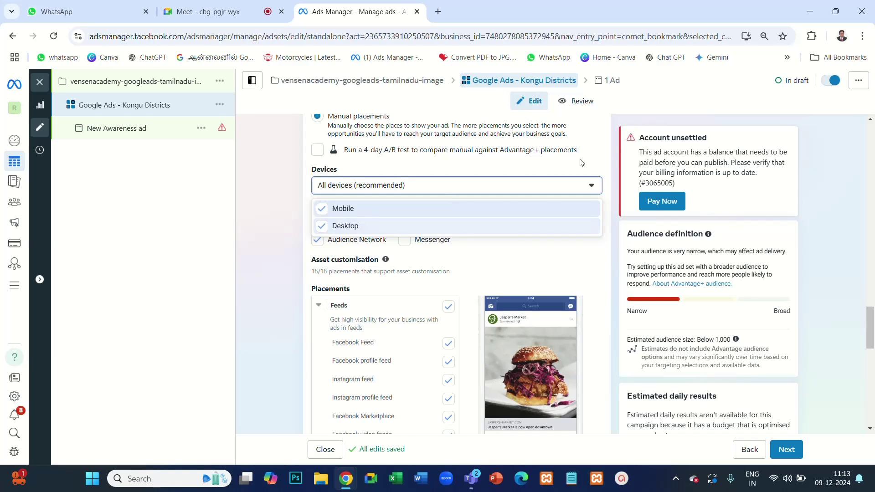
left_click(594, 155)
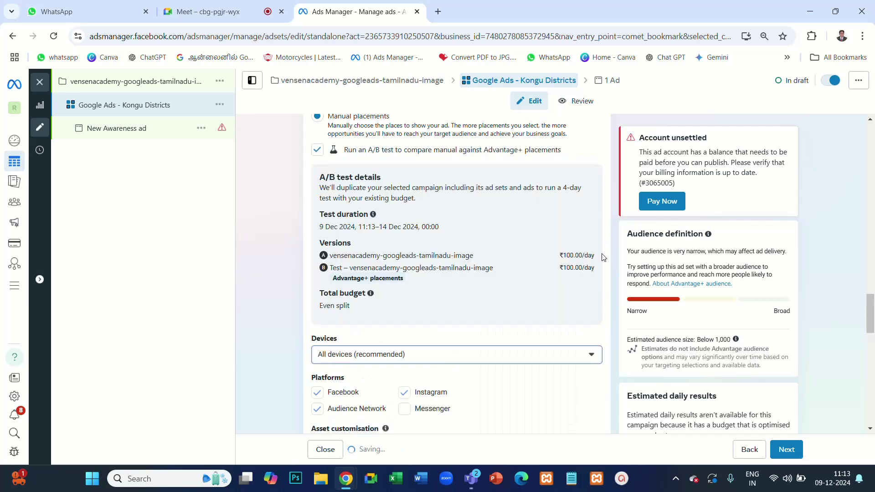
Step: Examine the A/B test details, the saved audience's targeting, and the device and platform settings of the ad set
scroll(498, 237, "down", 5)
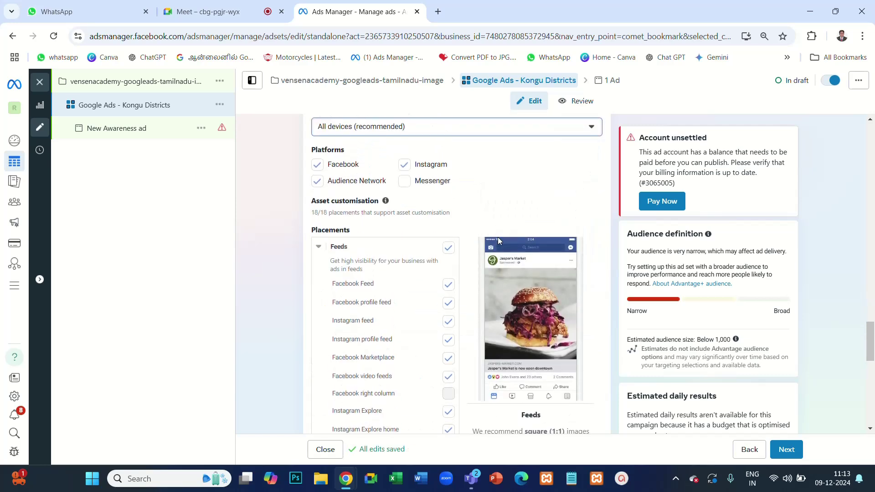
scroll(390, 223, "up", 1)
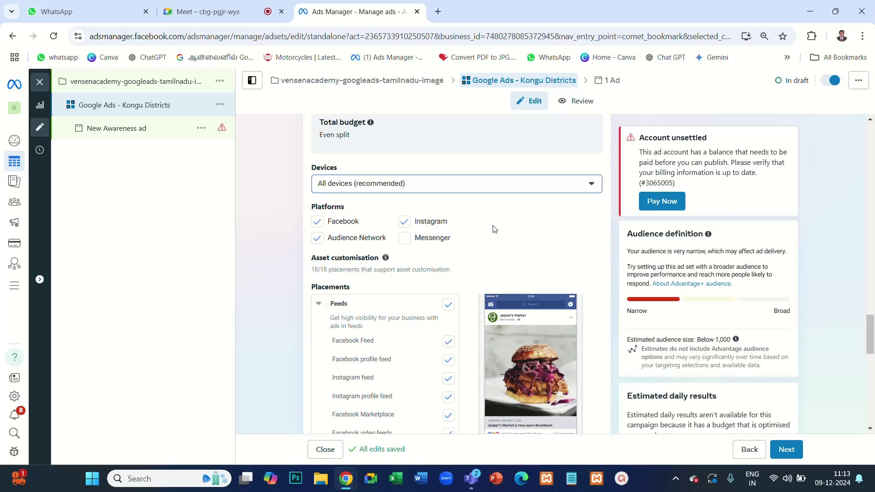
scroll(494, 229, "up", 4)
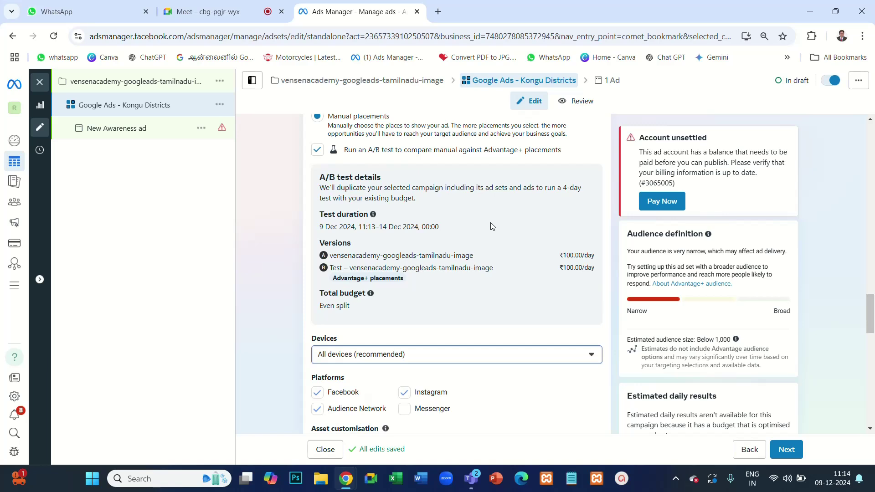
scroll(472, 238, "up", 10)
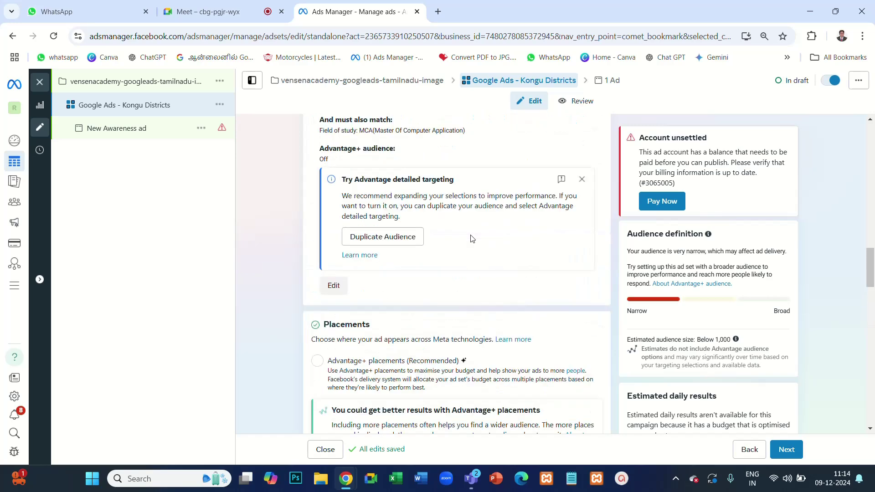
scroll(472, 238, "up", 1)
scroll(360, 301, "down", 2)
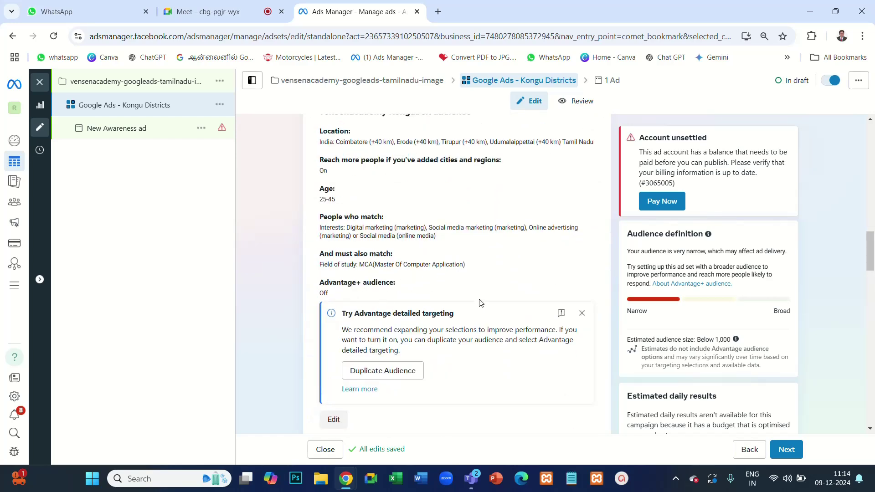
scroll(474, 306, "down", 7)
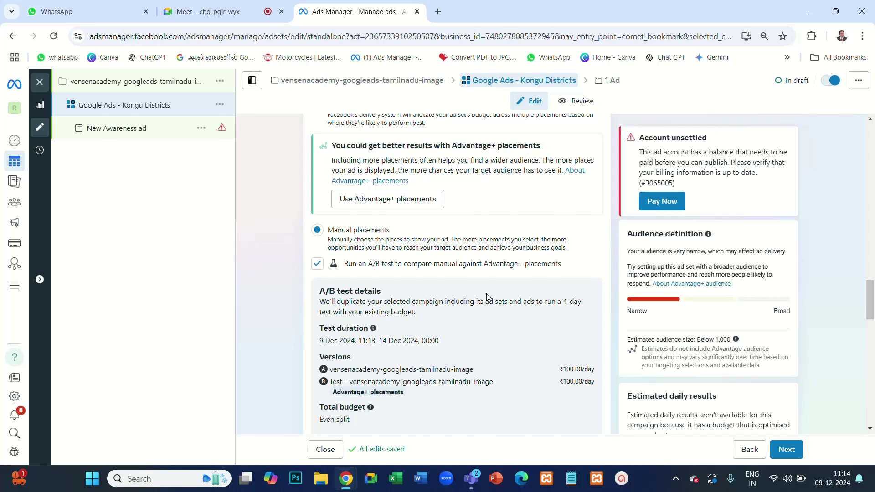
scroll(486, 294, "down", 6)
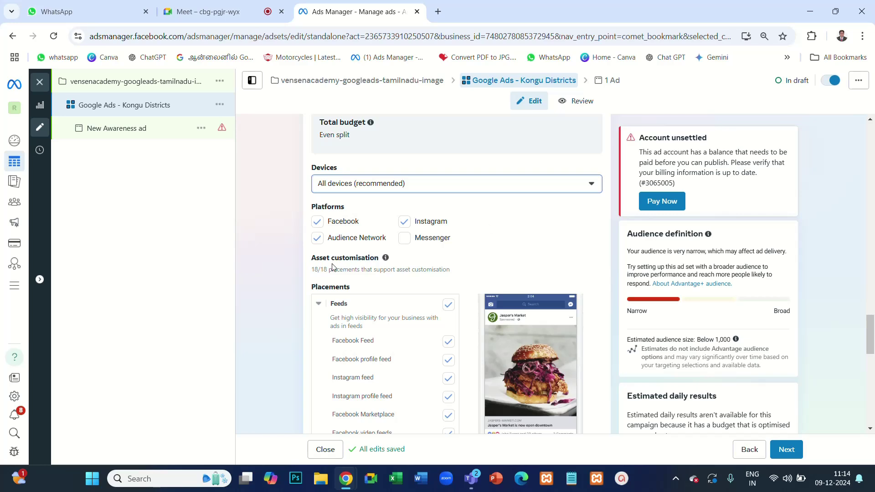
Step: Restrict the platforms to Facebook by deselecting Audience Network and Instagram, and look through the Feeds and Stories and Reels placements
left_click(318, 239)
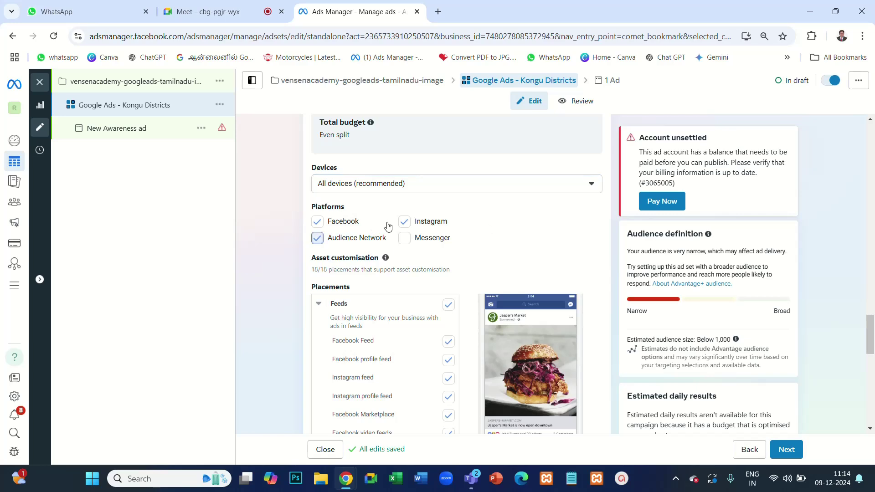
scroll(401, 228, "down", 4)
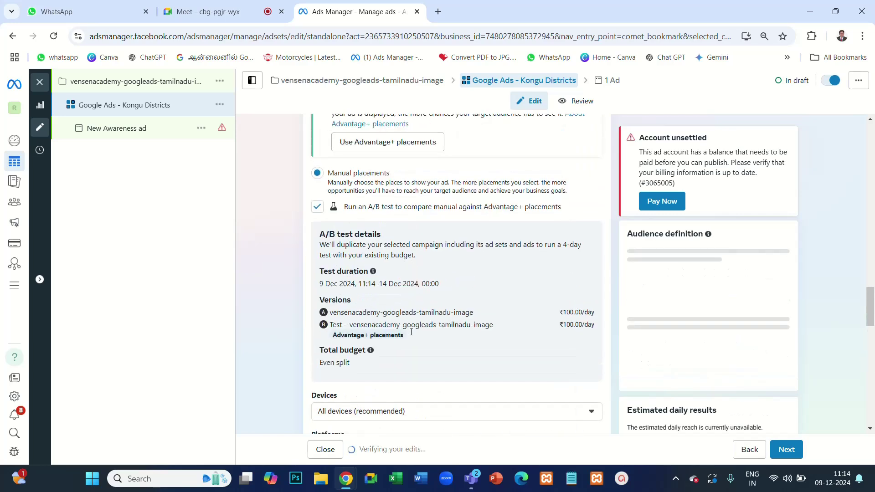
left_click(404, 279)
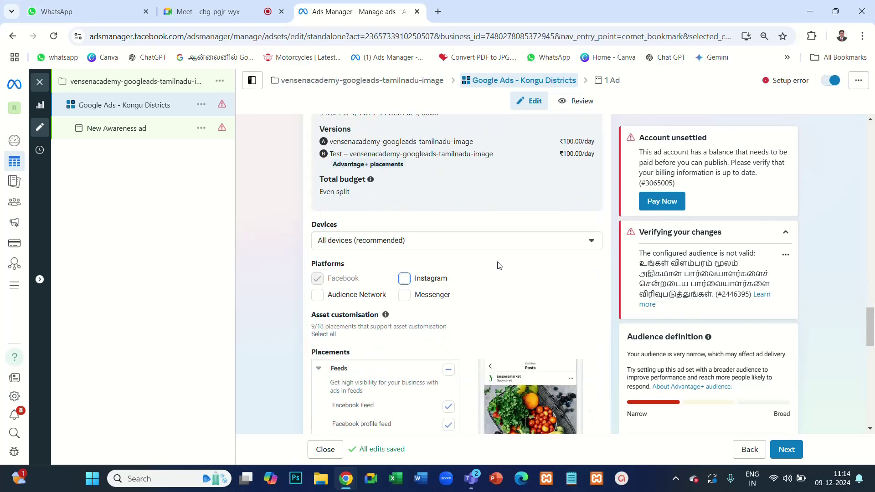
scroll(498, 265, "down", 4)
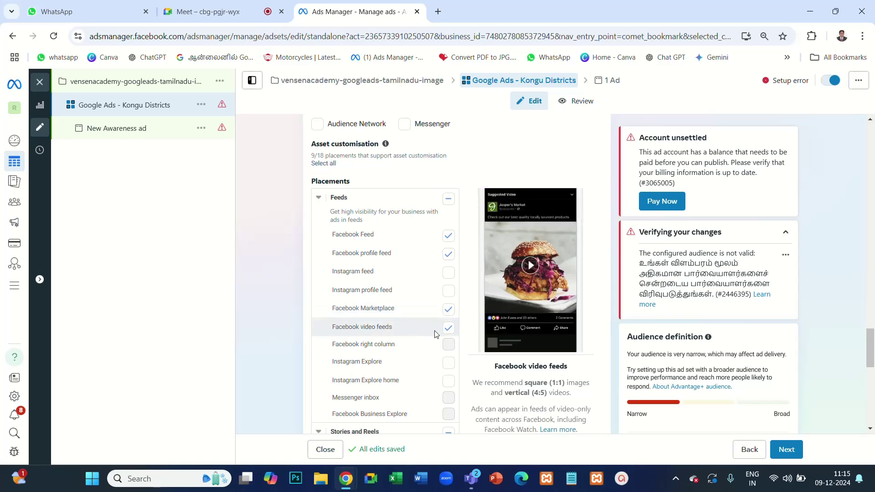
scroll(433, 327, "down", 5)
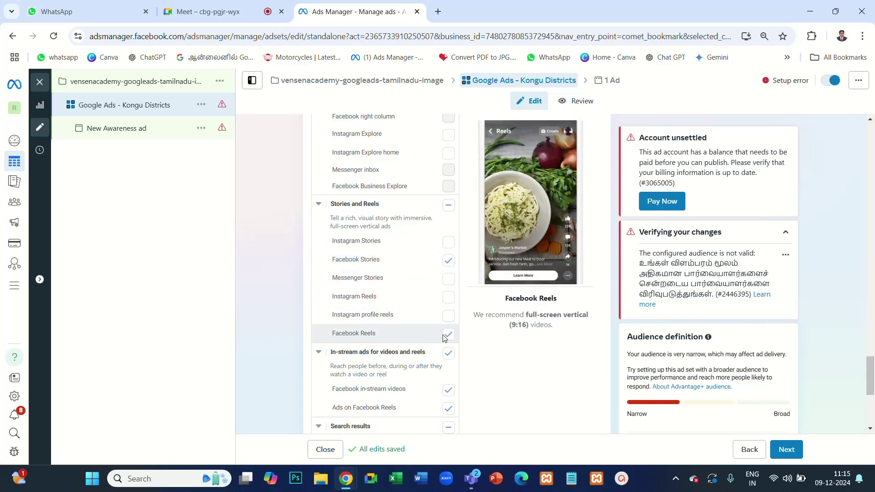
Step: Examine the in-stream, search results, Messages, and Apps and sites placements, and recheck the Feeds and Stories and Reels placements for Facebook
scroll(443, 337, "down", 3)
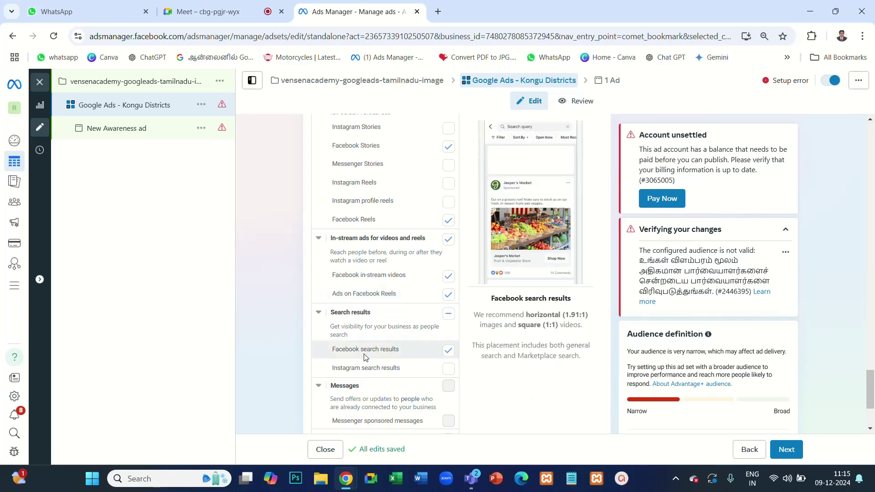
scroll(391, 349, "down", 3)
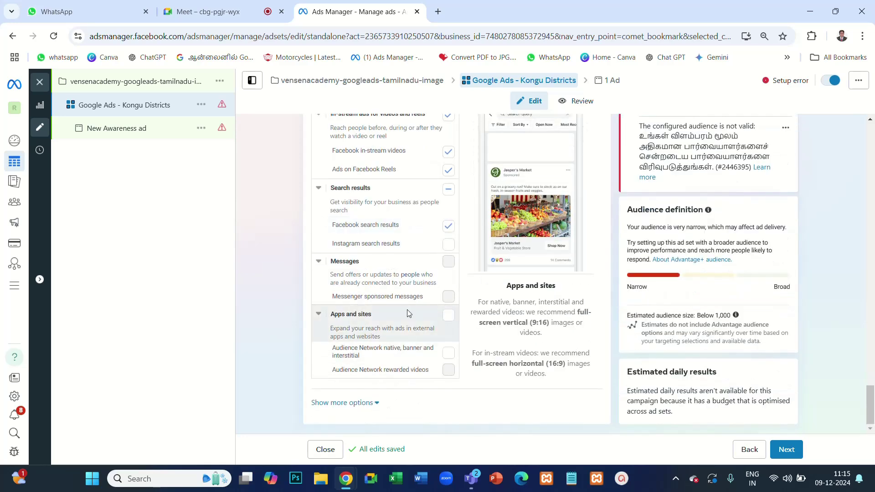
scroll(406, 309, "up", 12)
scroll(406, 310, "up", 3)
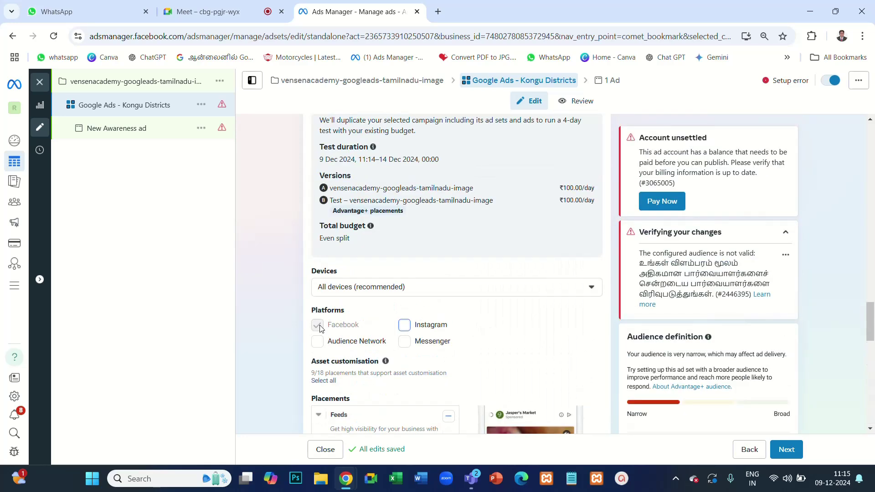
scroll(375, 311, "down", 6)
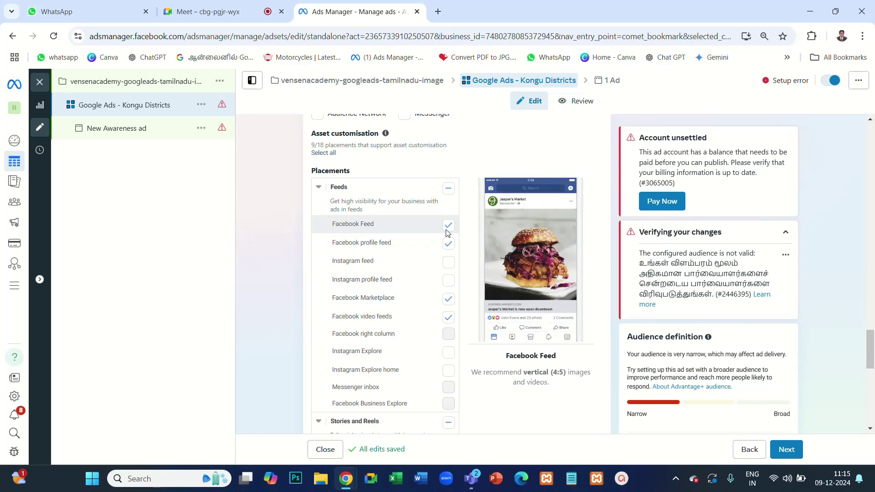
scroll(428, 318, "down", 10)
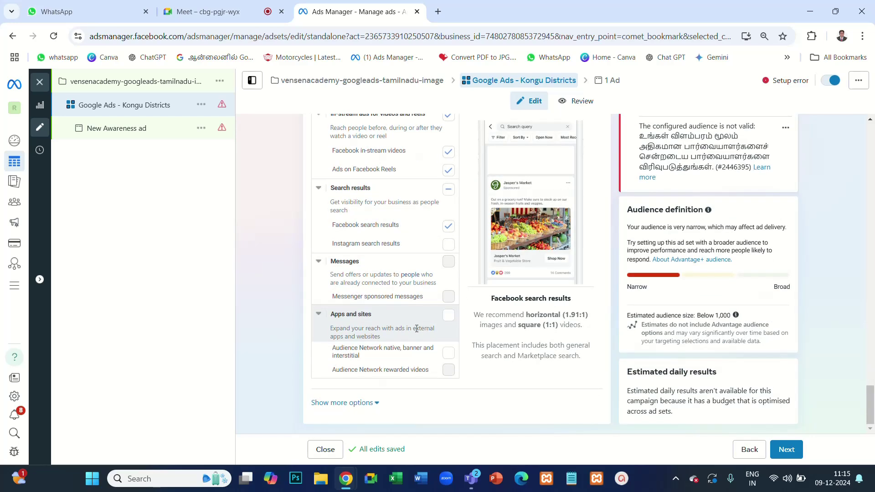
scroll(416, 328, "up", 10)
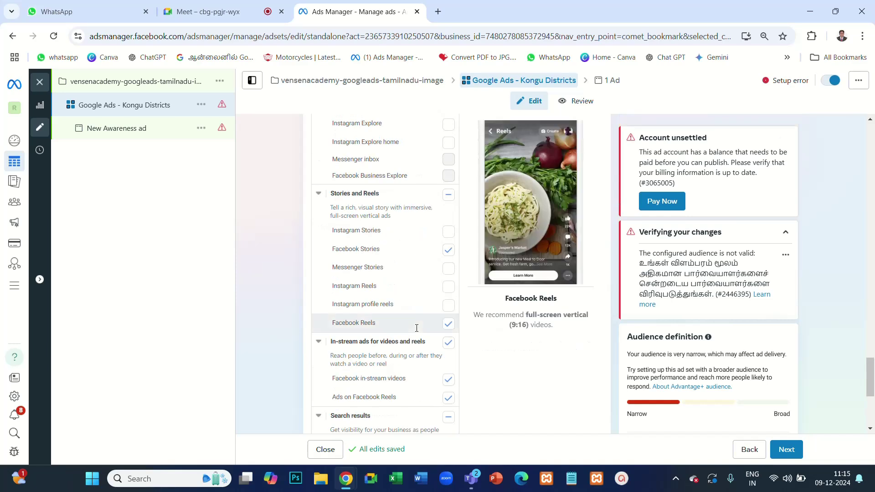
scroll(416, 332, "up", 2)
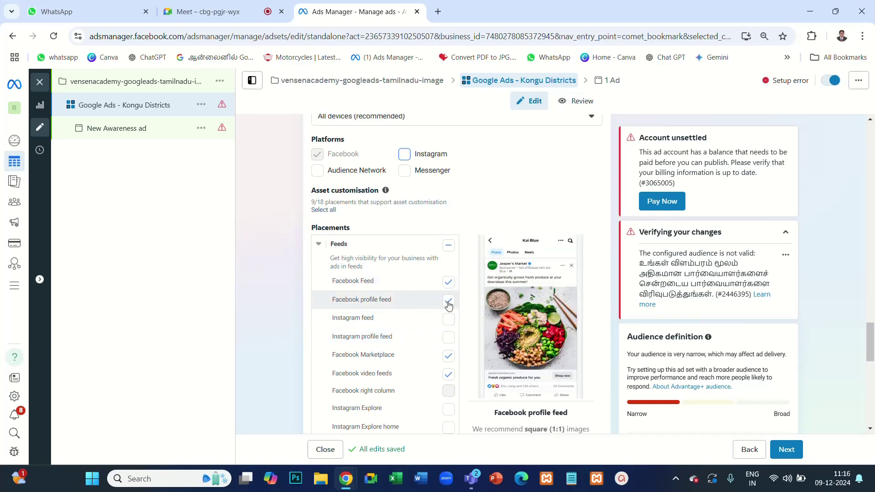
Step: Exclude the Facebook profile feed placement and look over the remaining feed placements and platform settings
left_click(448, 303)
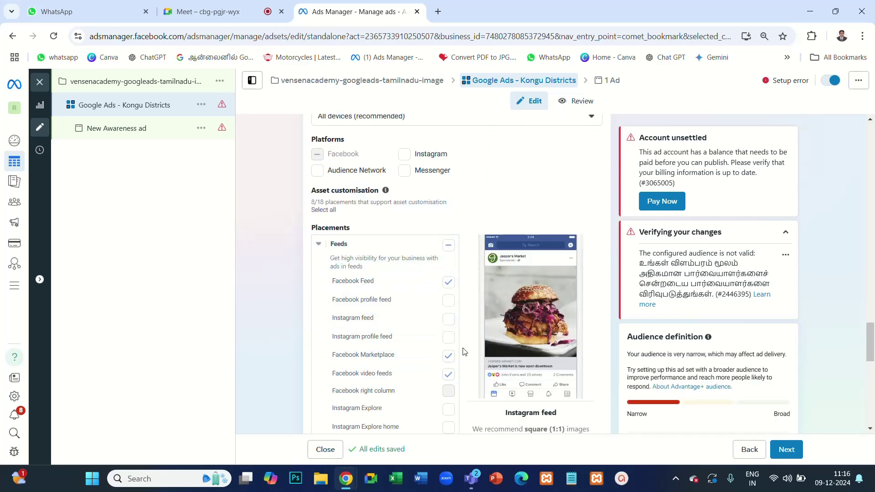
scroll(464, 351, "up", 7)
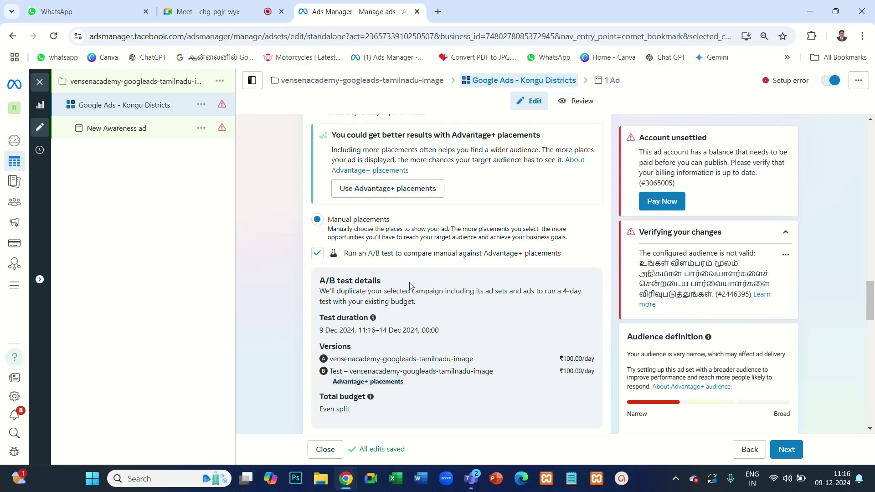
scroll(410, 285, "down", 7)
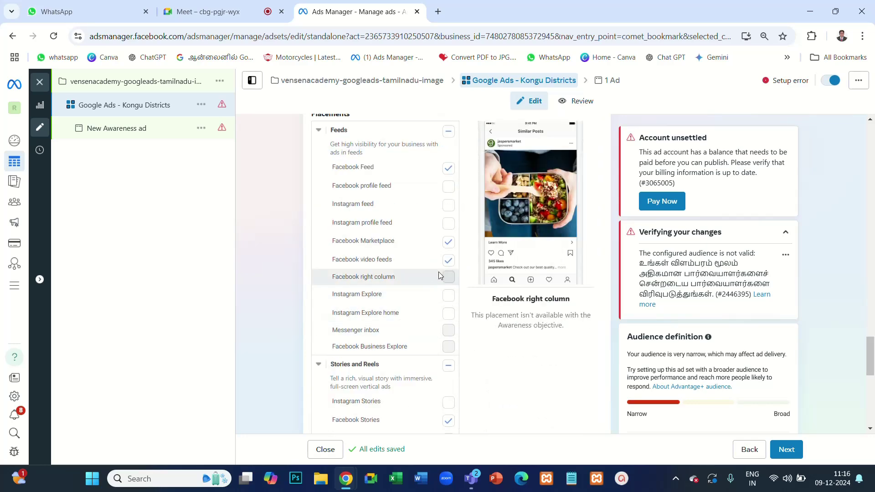
scroll(449, 273, "up", 3)
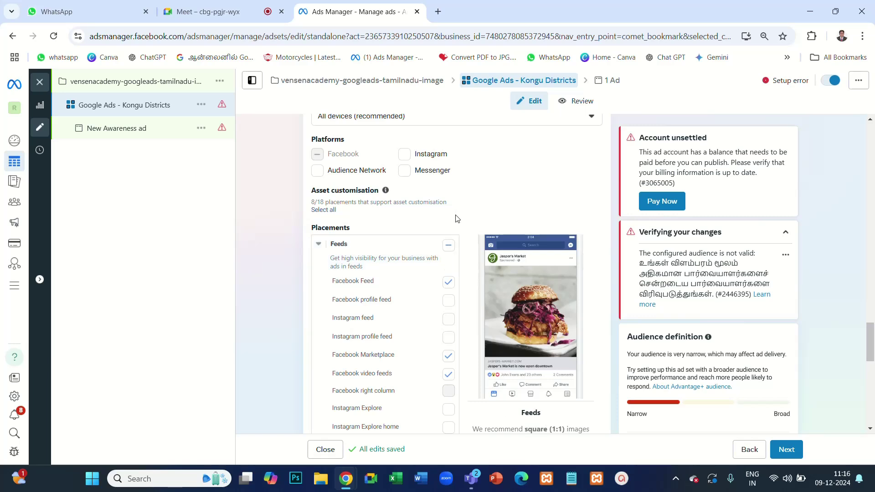
scroll(457, 218, "up", 3)
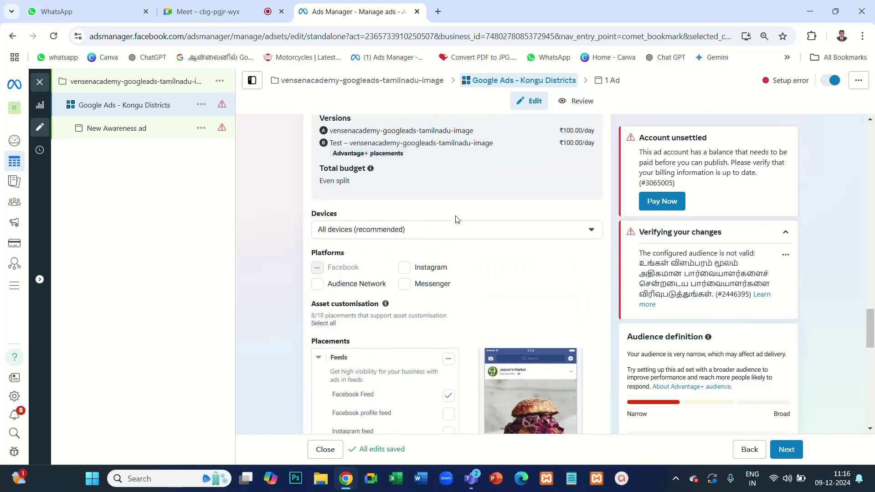
Step: Switch the ad set's platform selection from Facebook to Instagram only
left_click(405, 269)
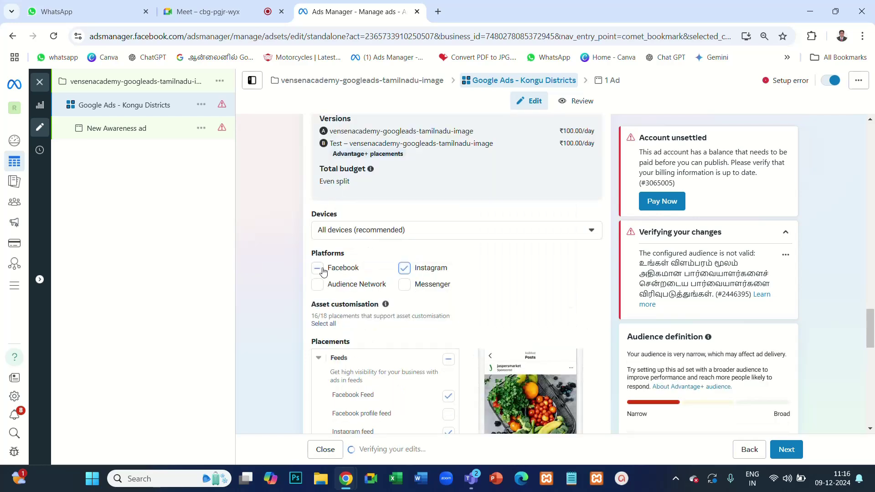
left_click(322, 270)
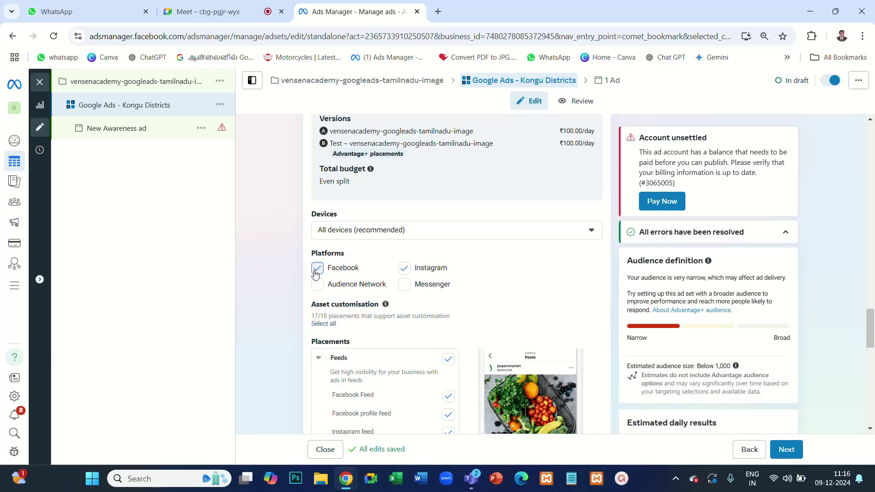
left_click(317, 270)
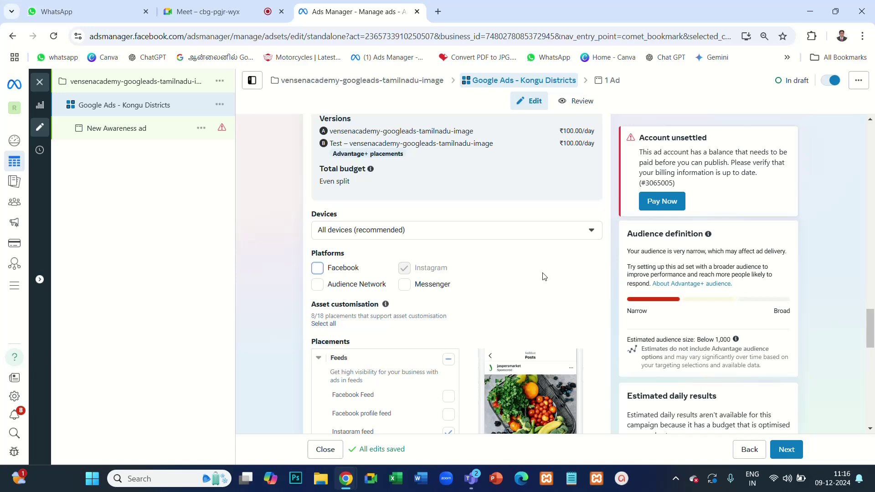
Step: Add Audience Network, Messenger and Facebook to the platforms alongside Instagram
left_click(319, 286)
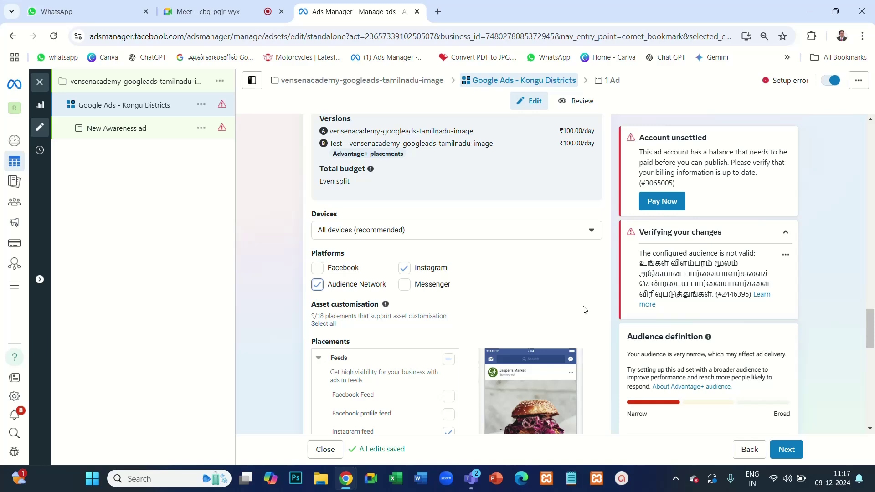
left_click(405, 285)
left_click(405, 284)
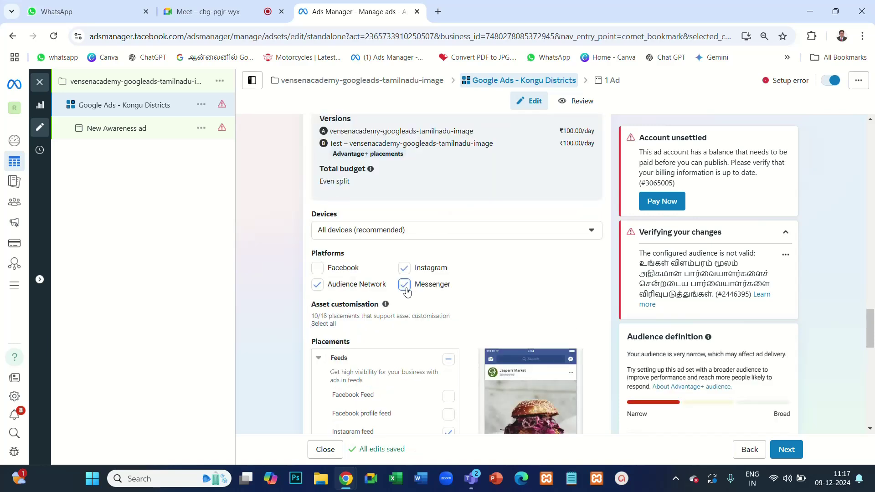
left_click(316, 268)
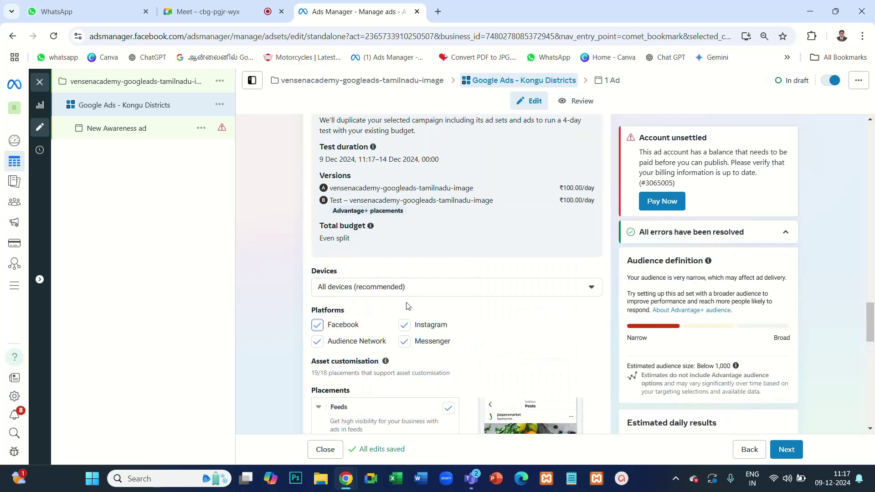
Step: Examine the placement groups for all four platforms, together with the A/B test details and the manual and Advantage+ placement options
scroll(337, 263, "down", 3)
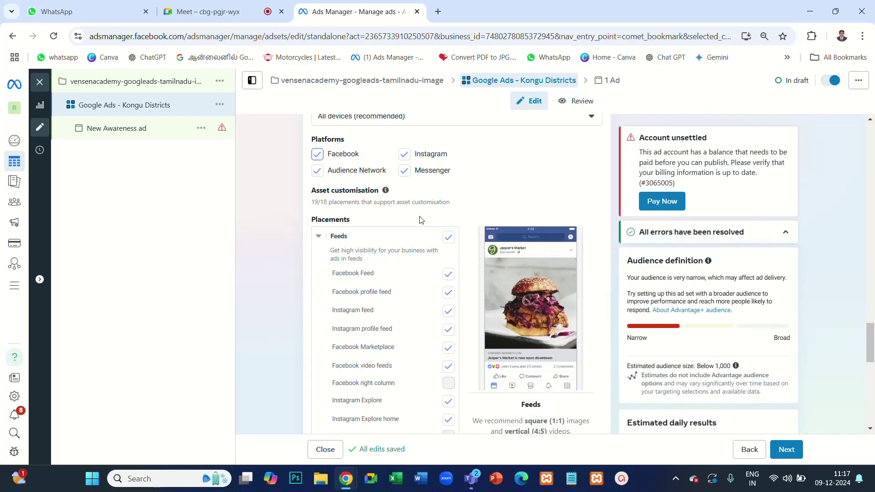
scroll(422, 221, "up", 3)
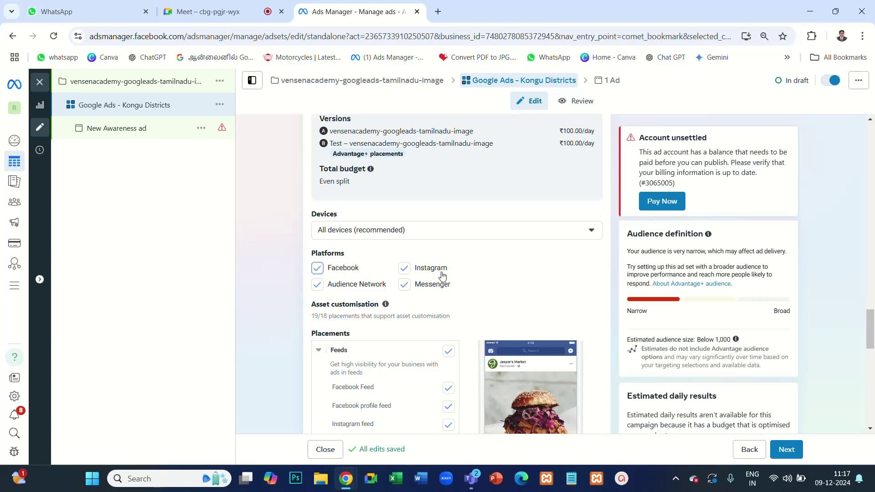
scroll(442, 276, "up", 3)
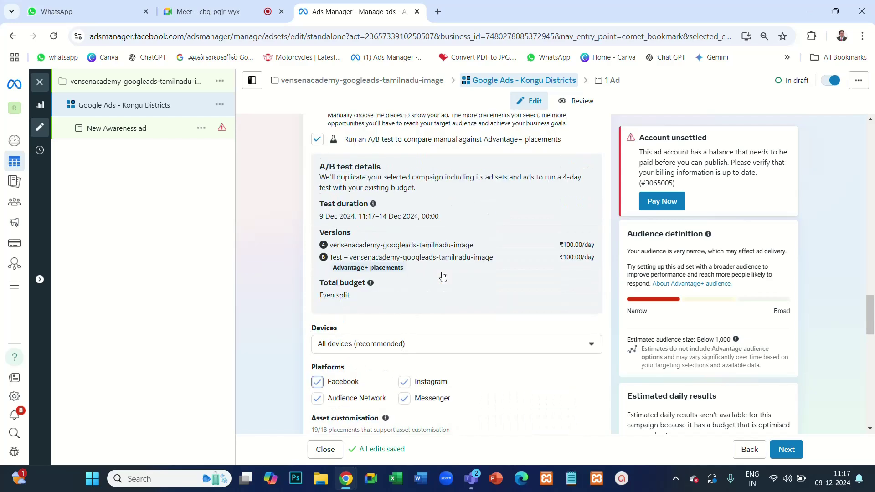
scroll(442, 276, "down", 5)
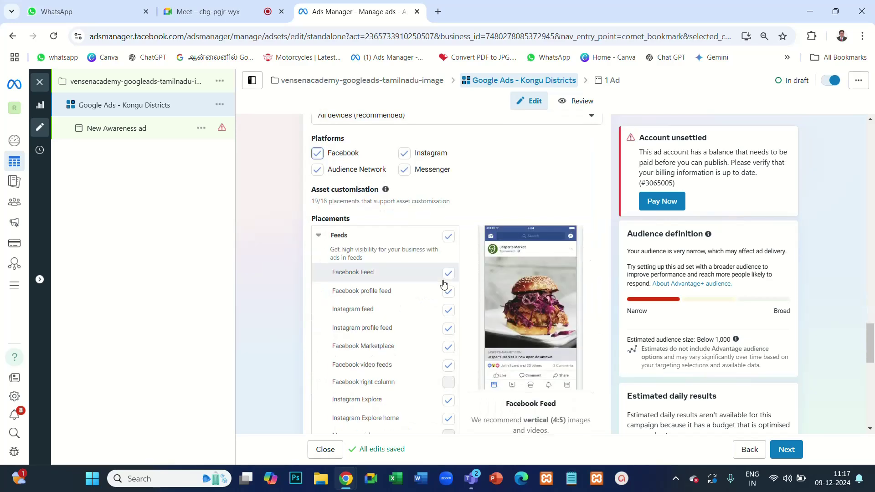
scroll(444, 284, "down", 10)
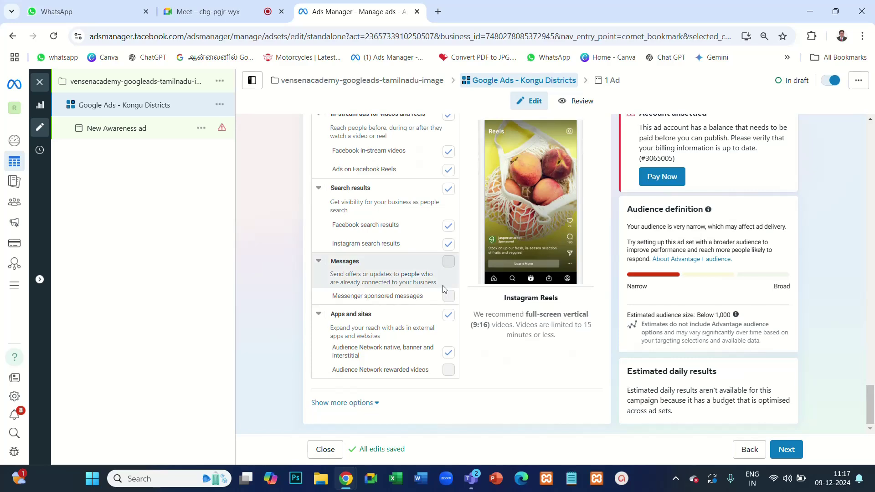
scroll(444, 287, "up", 10)
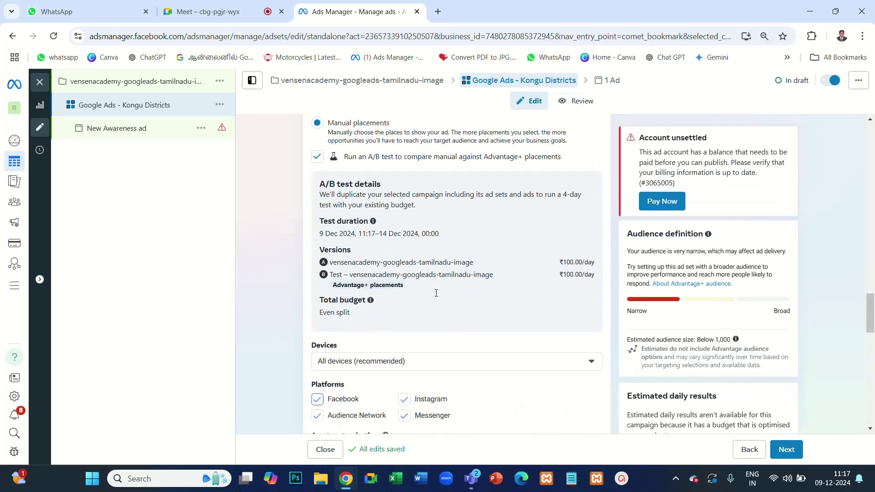
scroll(436, 293, "down", 4)
scroll(347, 223, "up", 5)
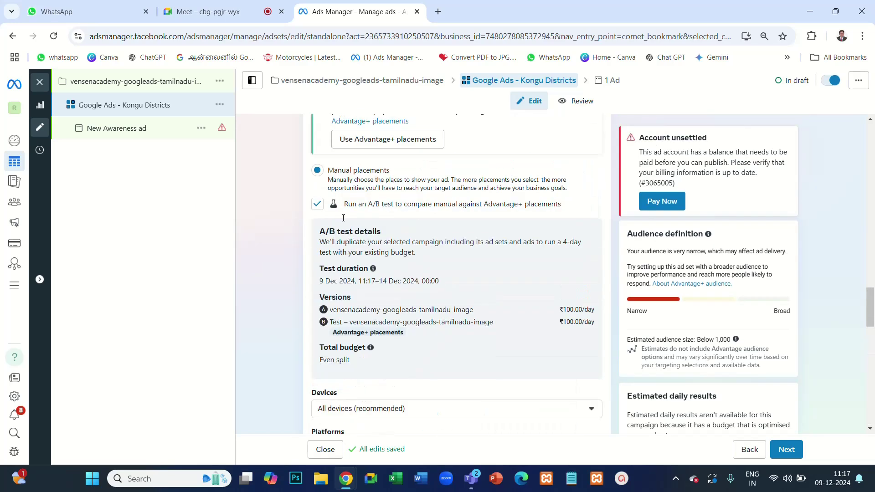
scroll(343, 218, "up", 4)
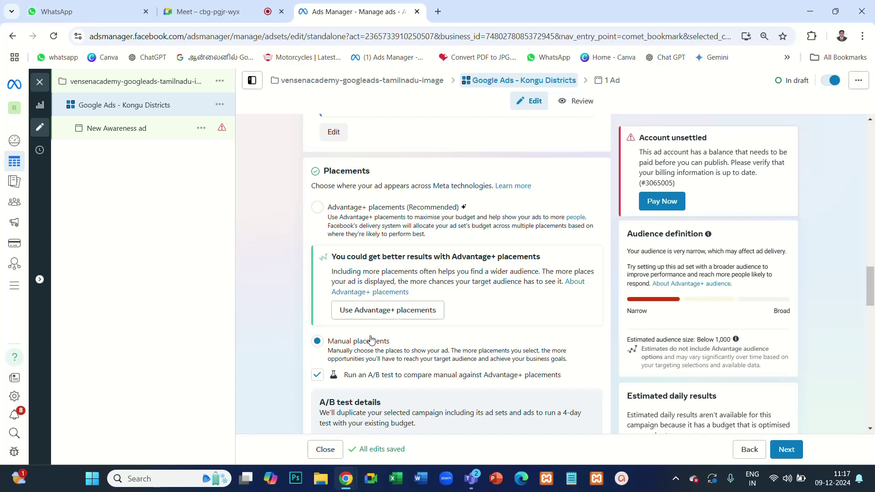
scroll(437, 378, "down", 8)
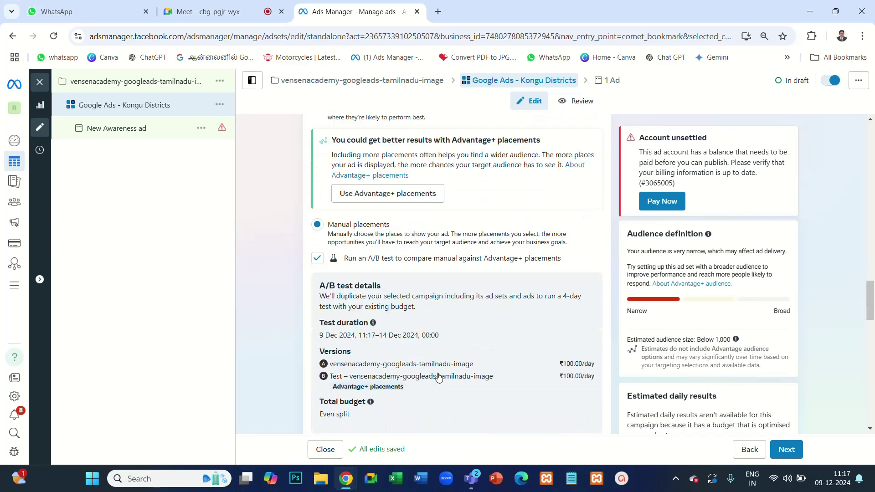
scroll(462, 257, "down", 12)
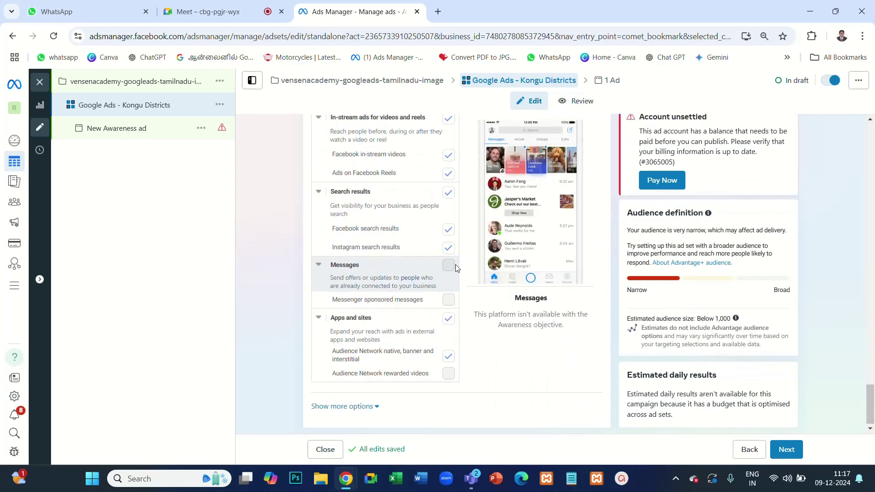
Step: Review the whole ad set, covering its placements, devices, platforms, saved audience targeting, performance goal and Facebook Page
scroll(458, 265, "up", 15)
scroll(455, 265, "up", 1)
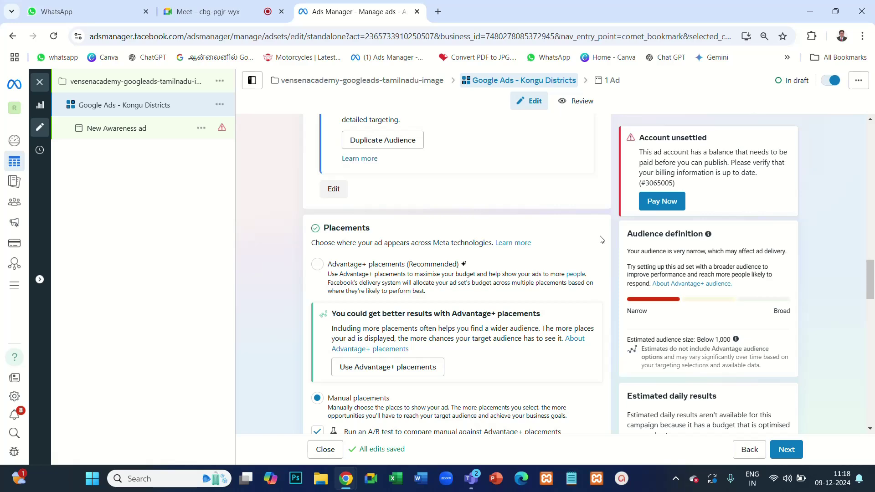
scroll(504, 308, "down", 4)
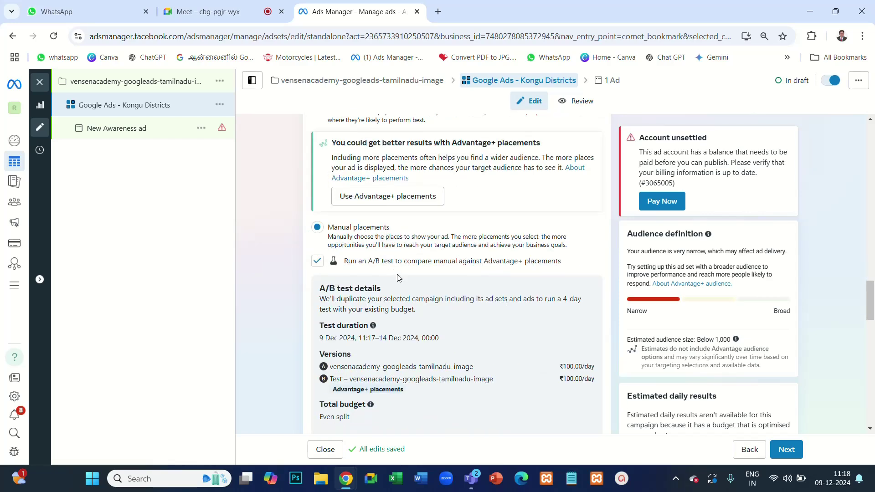
scroll(400, 298, "down", 6)
scroll(442, 294, "down", 13)
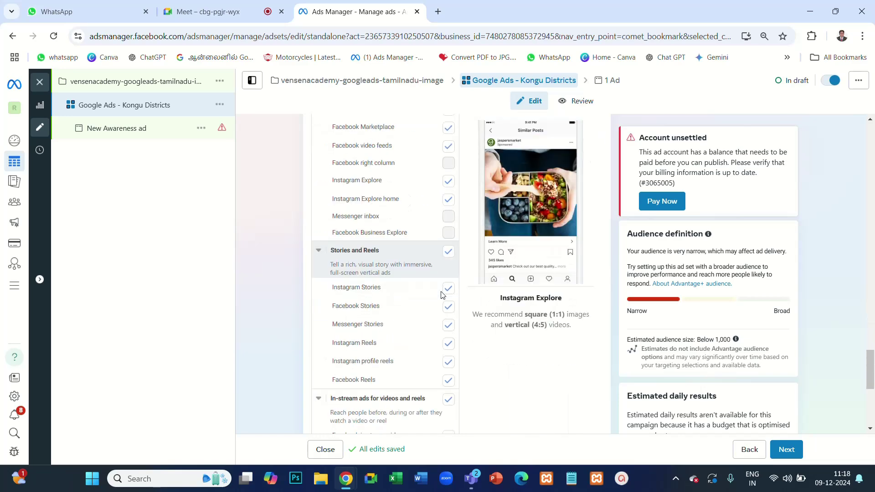
scroll(367, 313, "up", 8)
scroll(367, 312, "up", 20)
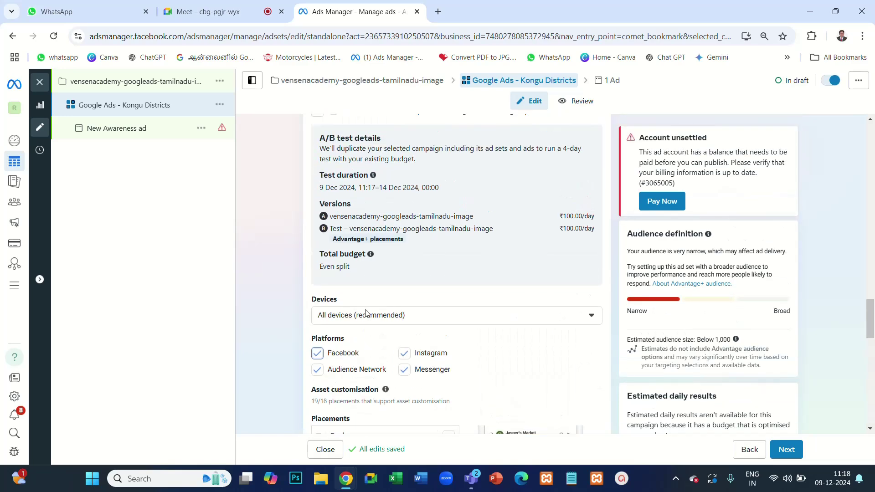
scroll(367, 316, "down", 7)
scroll(367, 316, "down", 5)
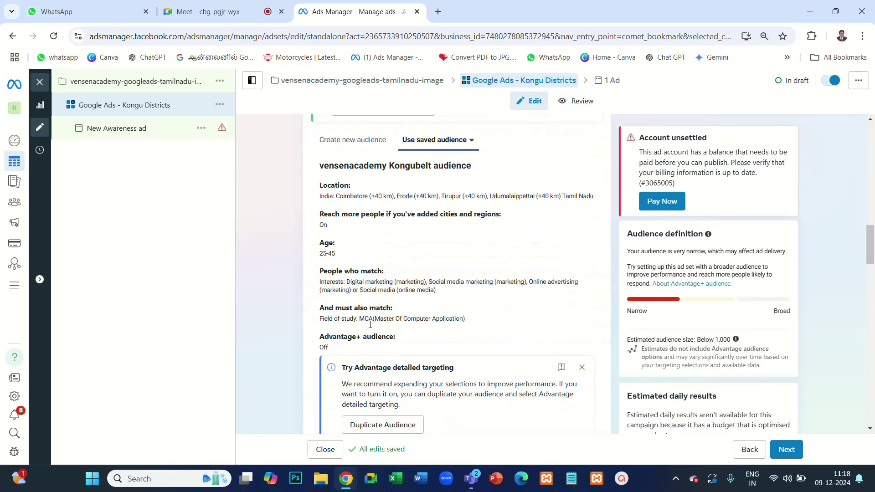
scroll(367, 319, "up", 15)
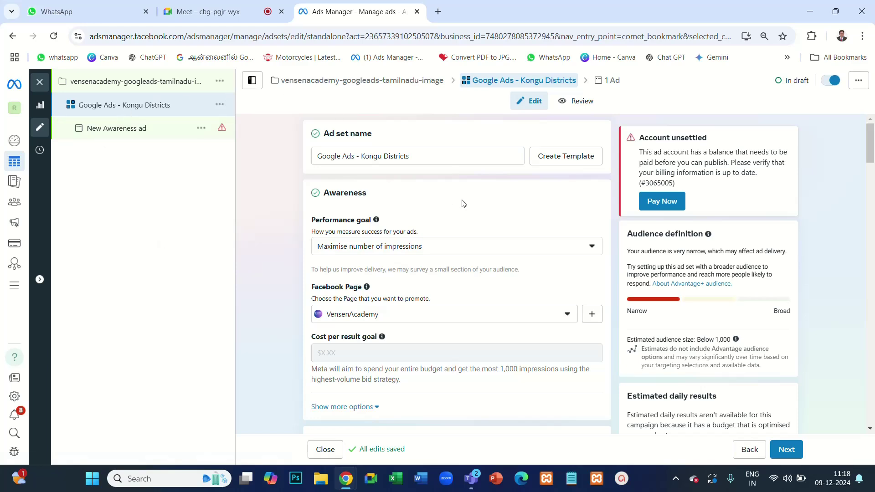
scroll(464, 205, "down", 1)
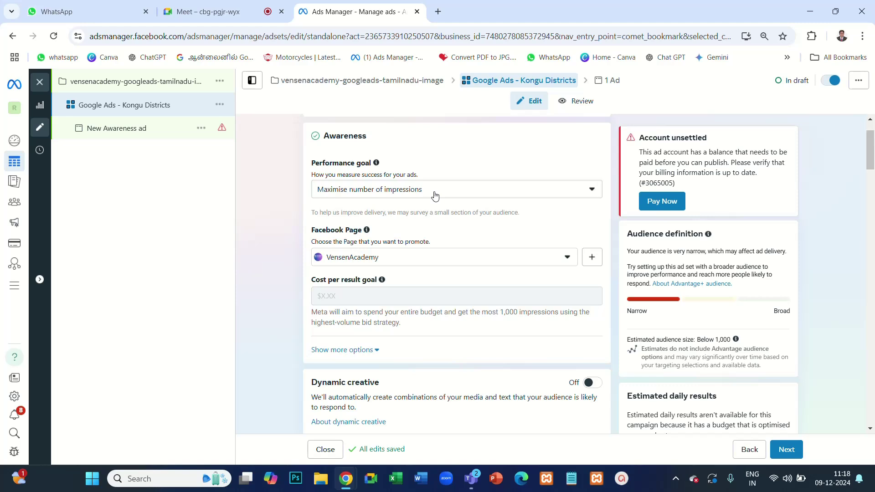
Step: Review the performance goal options, Facebook Page, dynamic creative setting, budget, start and end dates and spending limits of the ad set
left_click(593, 194)
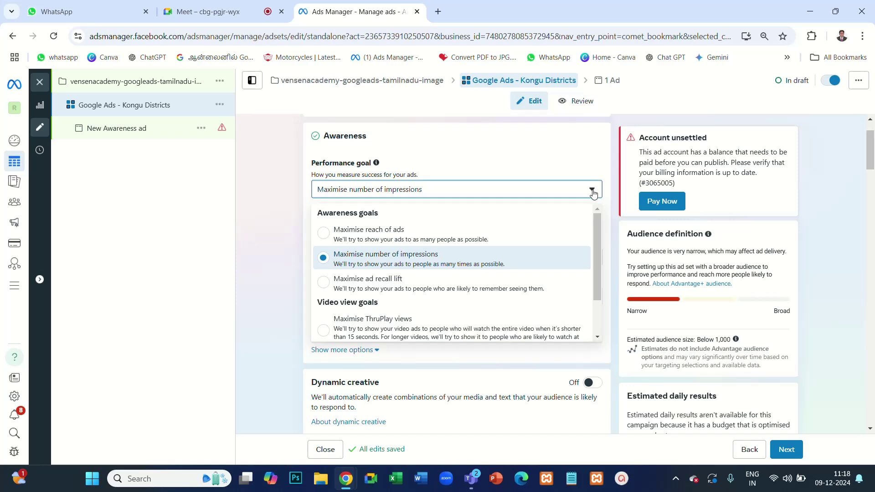
left_click(593, 194)
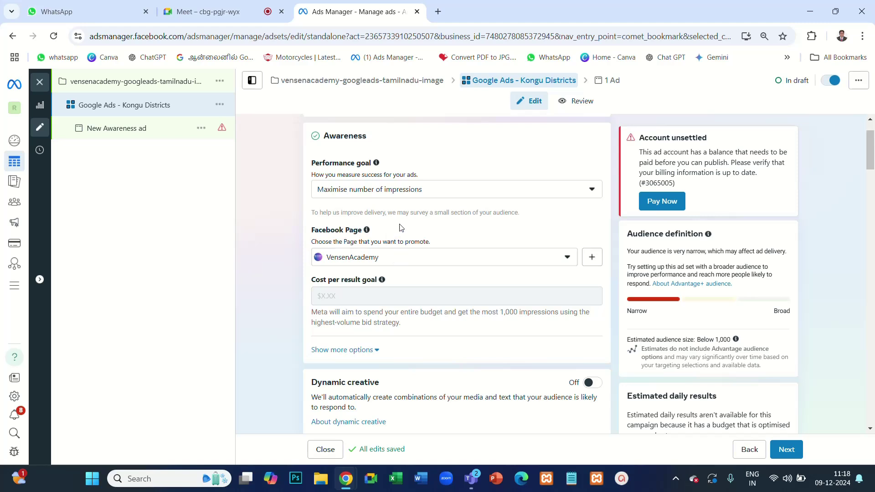
scroll(401, 228, "down", 2)
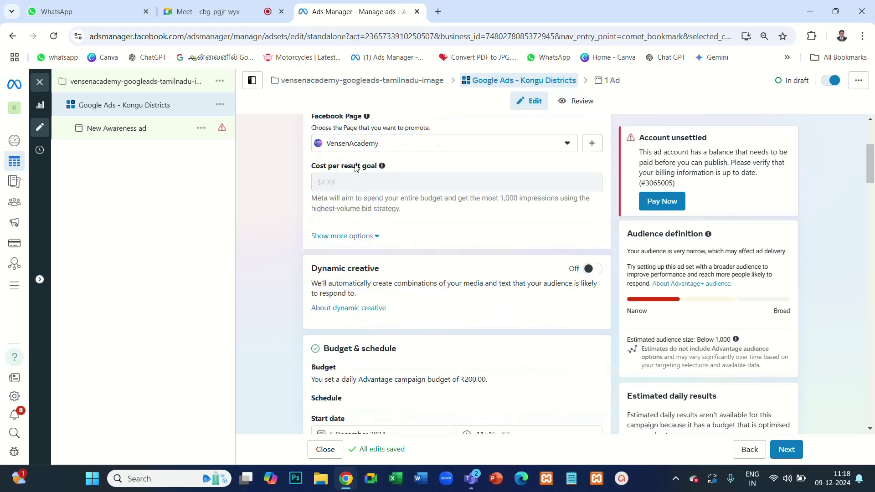
scroll(356, 167, "up", 1)
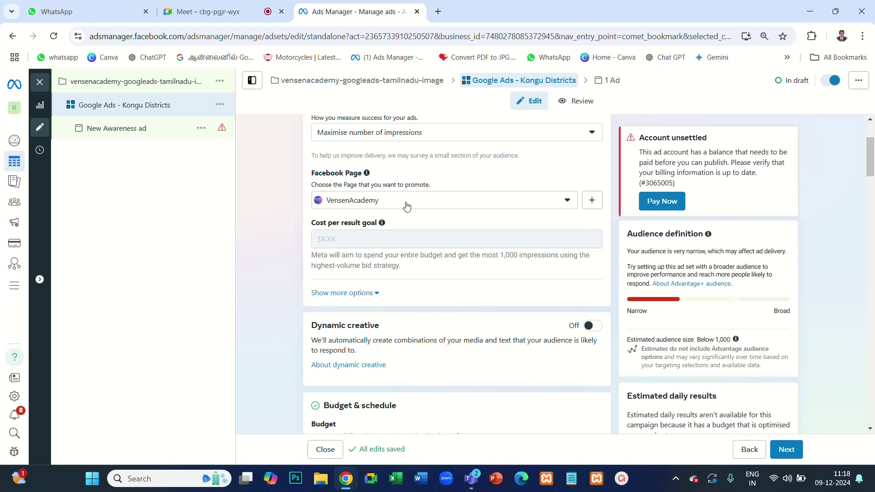
scroll(407, 206, "down", 2)
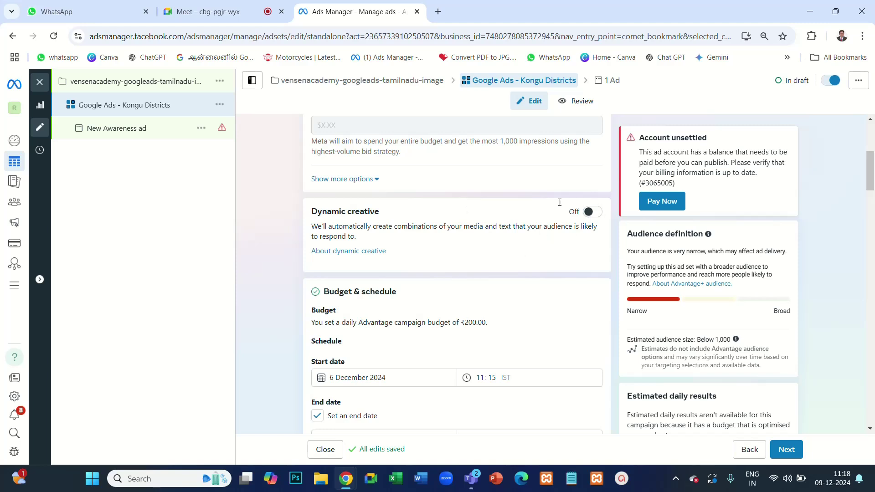
scroll(514, 257, "down", 2)
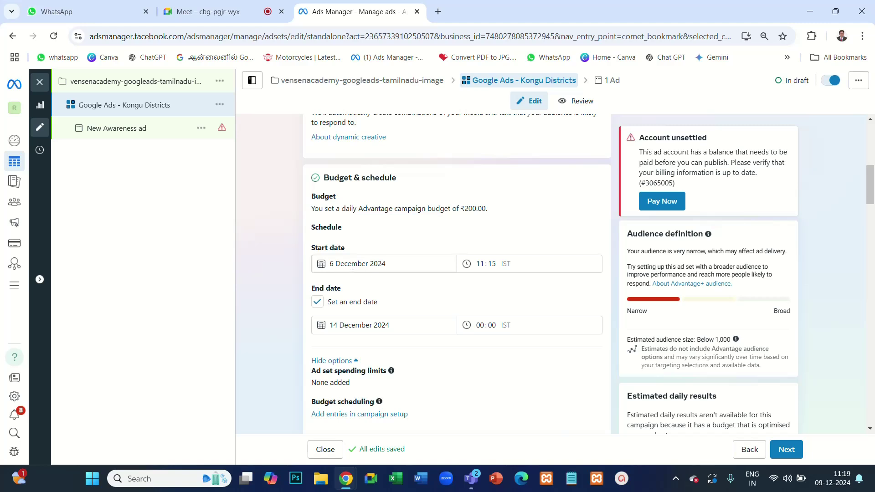
scroll(351, 267, "down", 1)
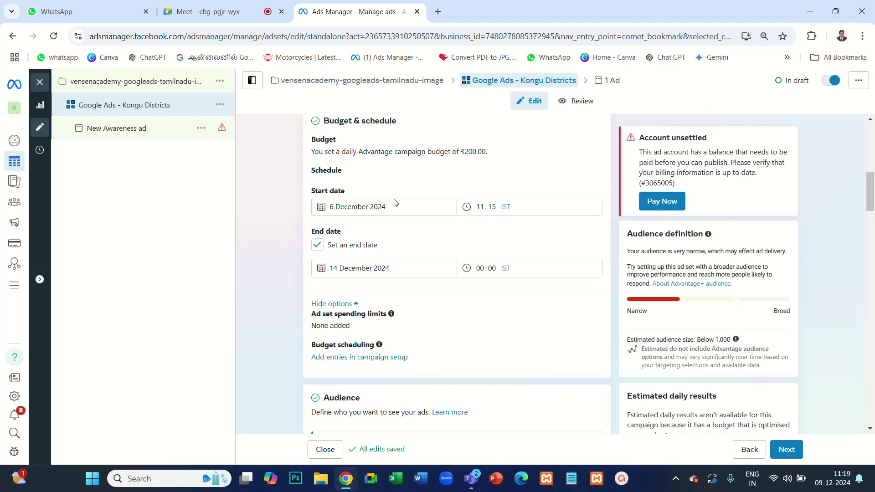
scroll(395, 203, "down", 2)
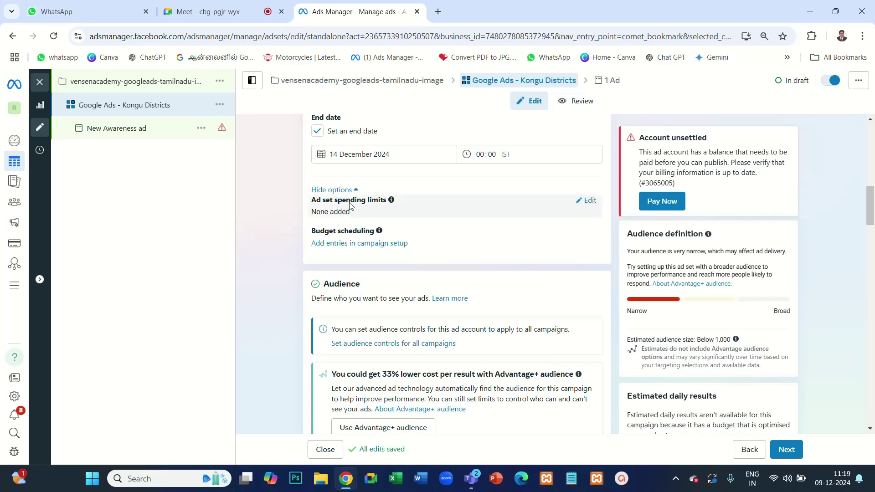
scroll(439, 240, "up", 5)
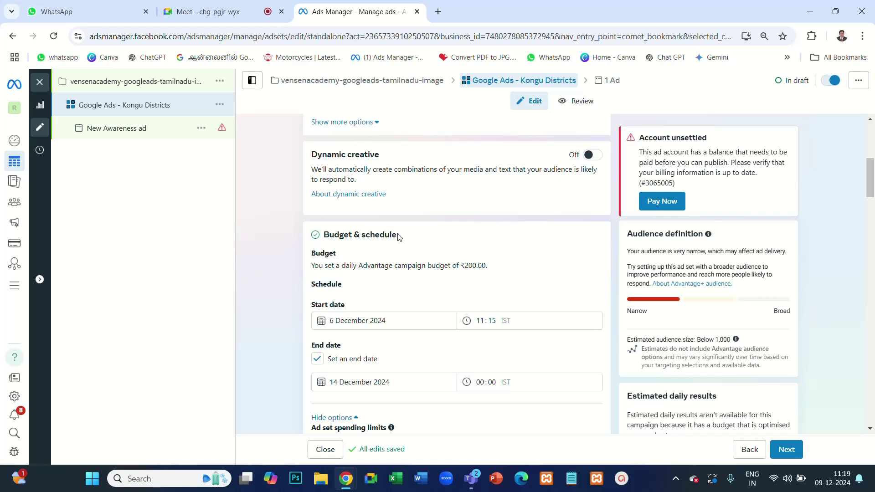
Step: Examine the ad set's audience section, including the saved audience's location, age, interests and field of study criteria
scroll(398, 236, "down", 7)
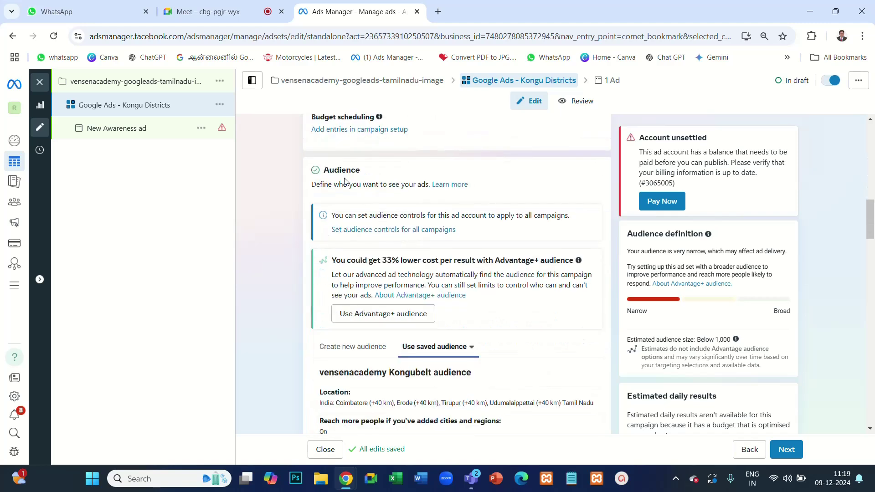
left_click_drag(324, 170, 364, 171)
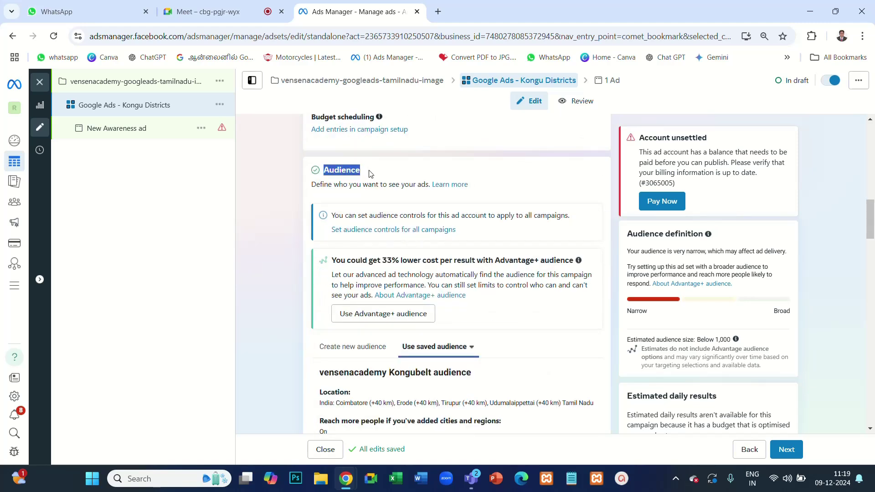
scroll(370, 178, "down", 4)
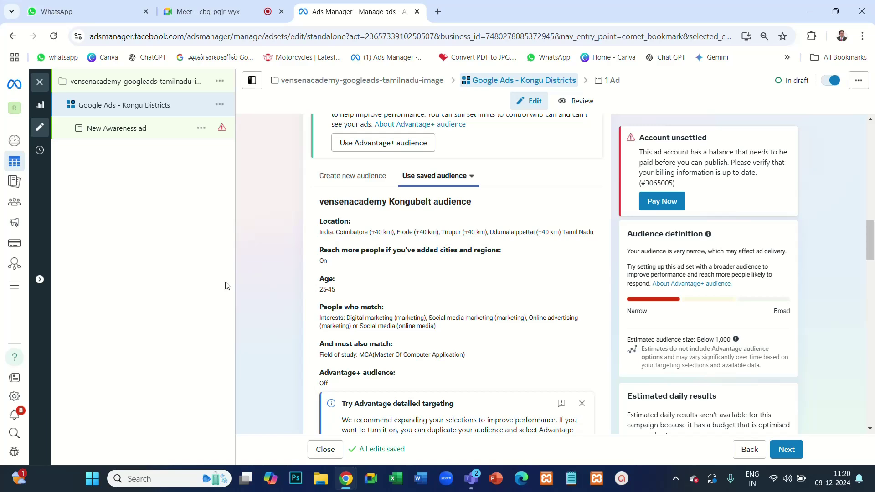
scroll(313, 232, "down", 2)
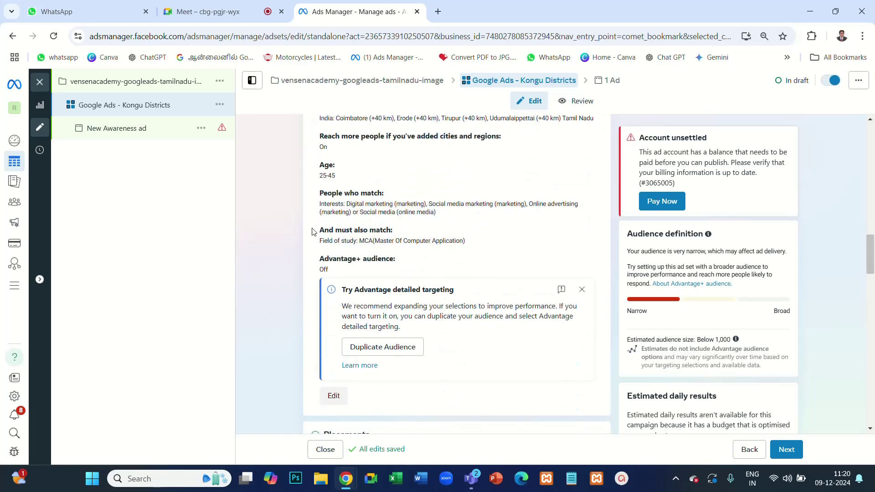
left_click_drag(315, 233, 433, 226)
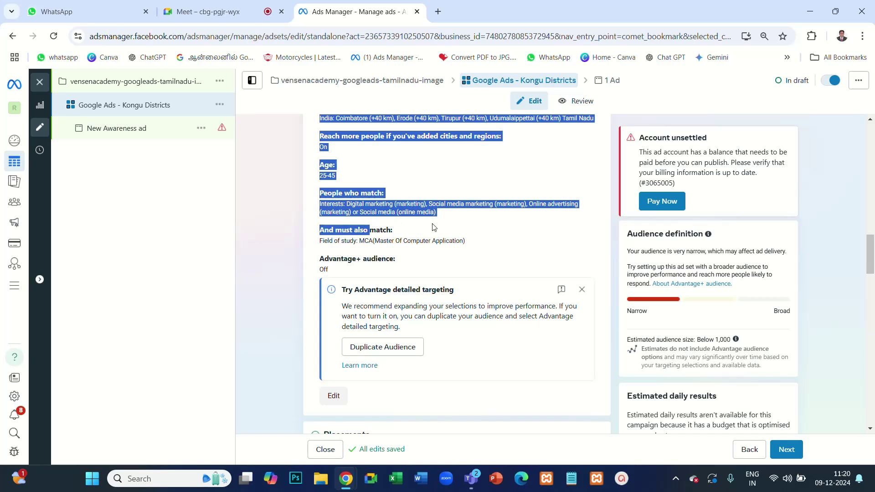
left_click(433, 226)
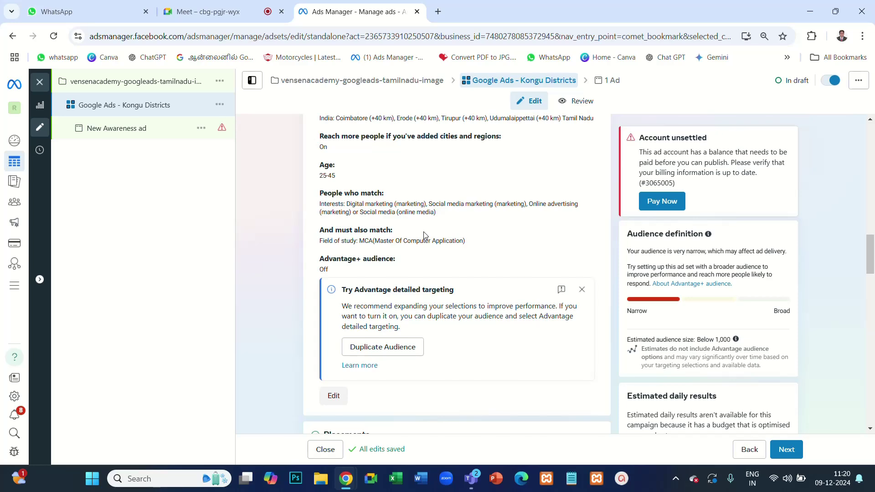
scroll(424, 235, "up", 8)
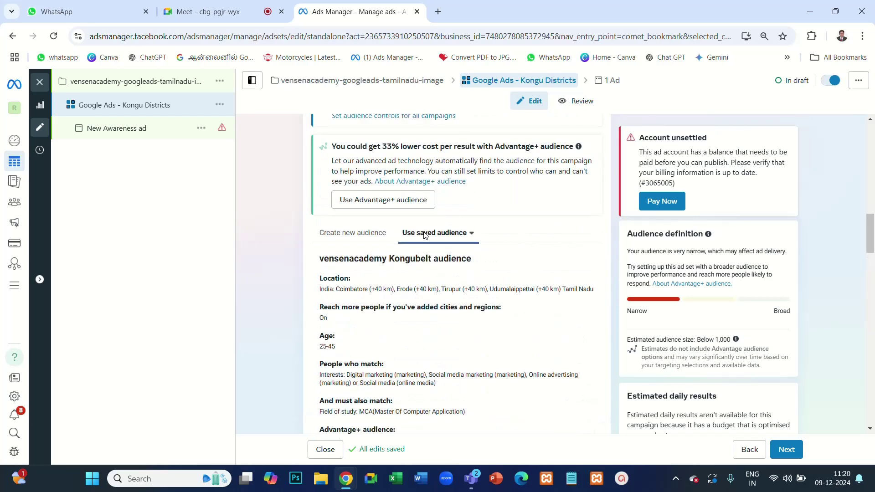
scroll(424, 235, "up", 1)
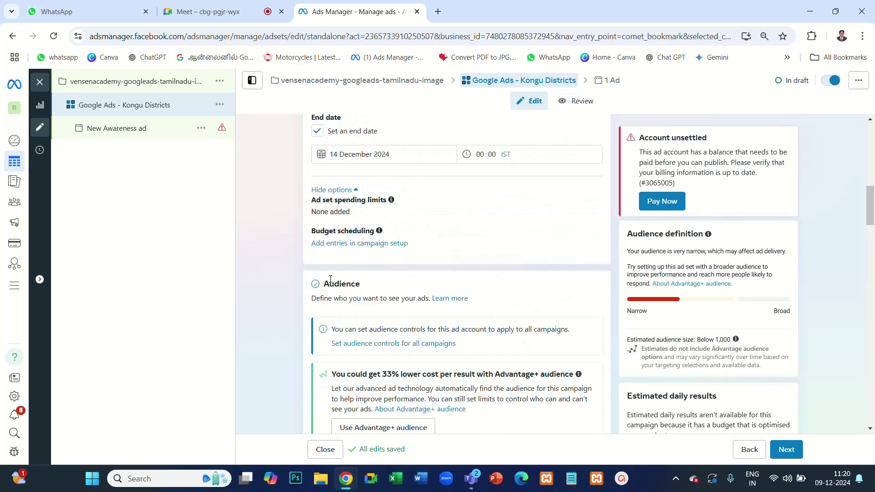
left_click_drag(323, 286, 364, 285)
Step: Recap the whole ad set from its name and performance goal through audience to the placements, A/B test details and placement list
scroll(452, 270, "down", 10)
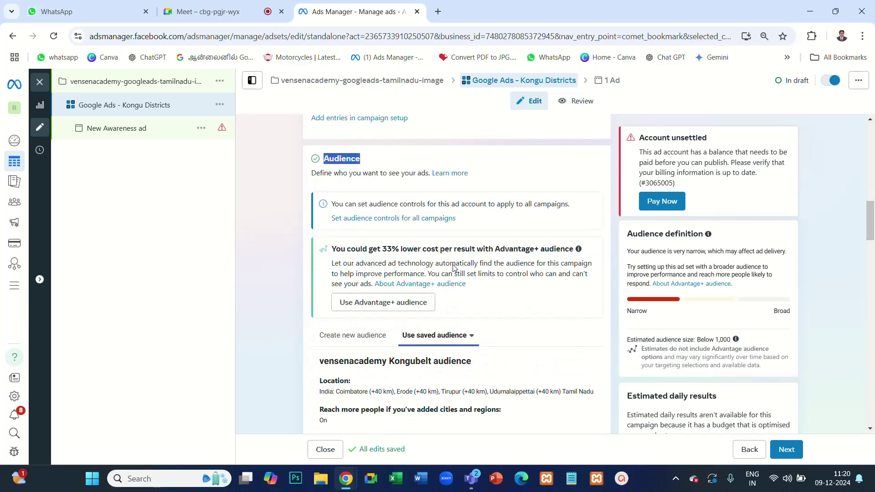
scroll(453, 270, "down", 6)
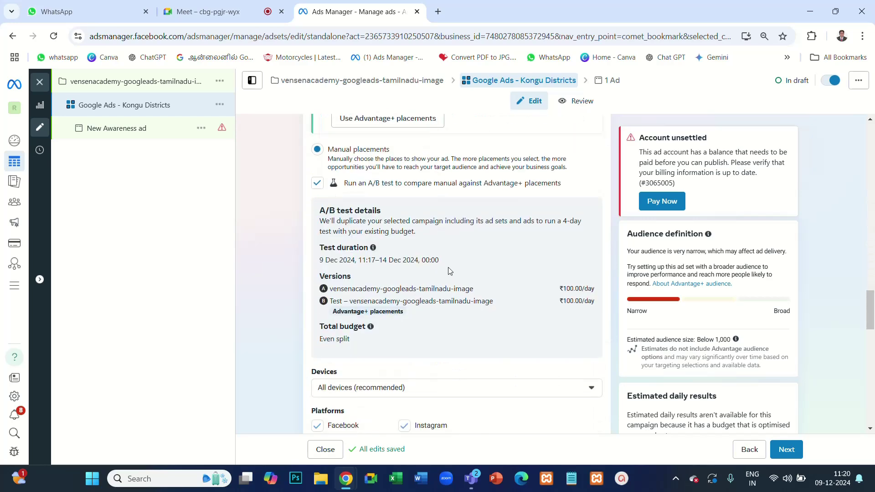
scroll(448, 270, "down", 3)
scroll(448, 271, "up", 10)
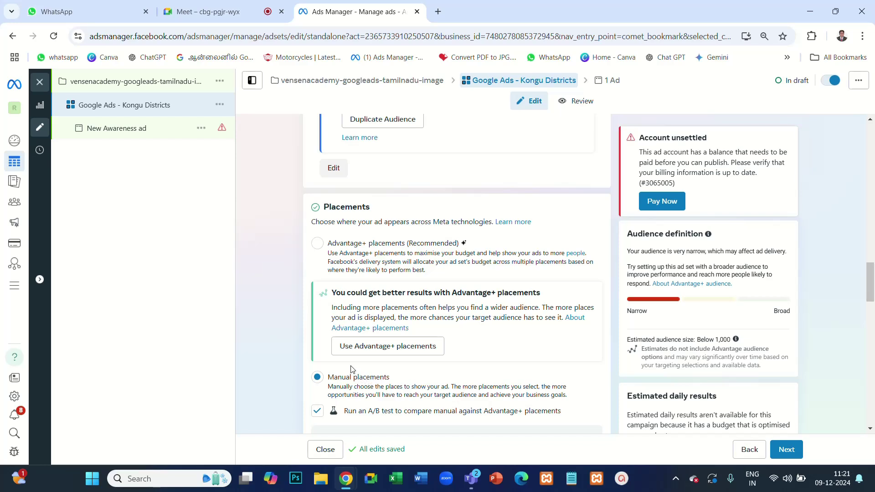
scroll(436, 273, "up", 20)
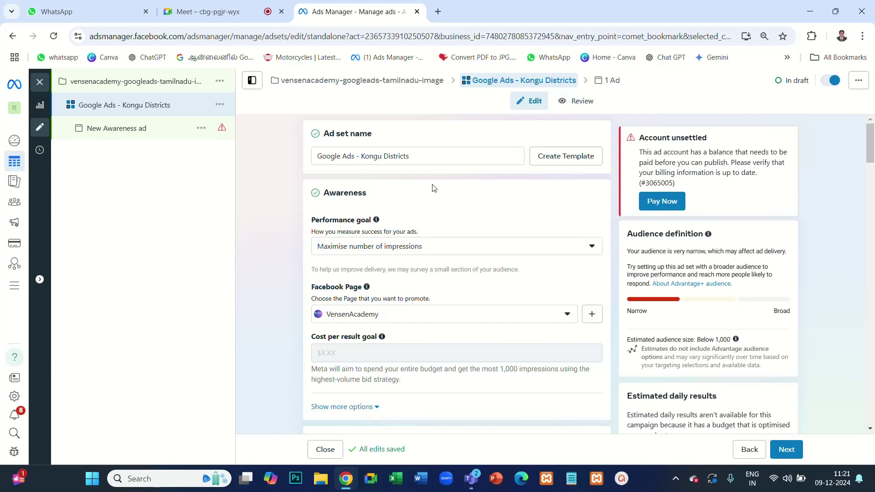
scroll(432, 187, "down", 10)
scroll(403, 201, "down", 5)
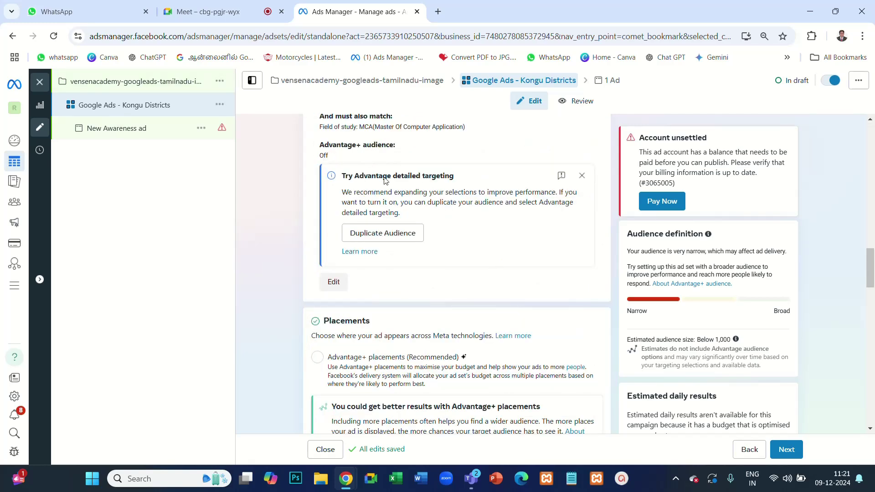
scroll(386, 181, "up", 6)
scroll(391, 192, "up", 9)
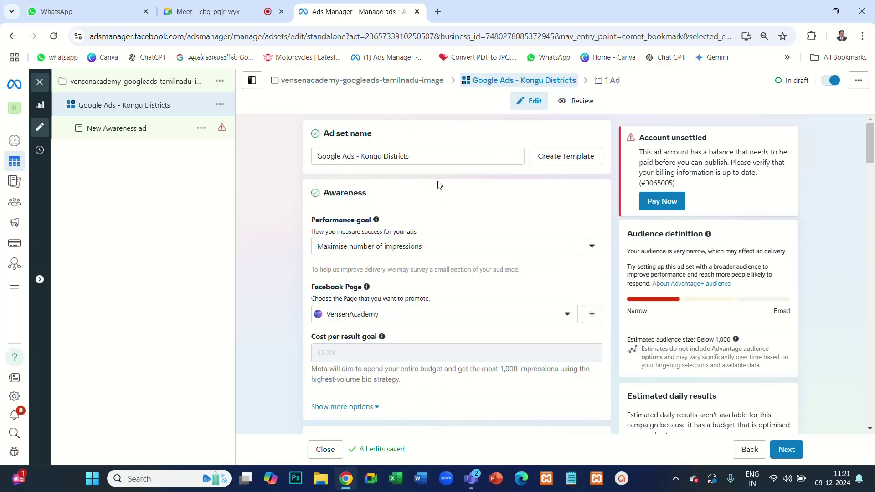
scroll(438, 184, "down", 15)
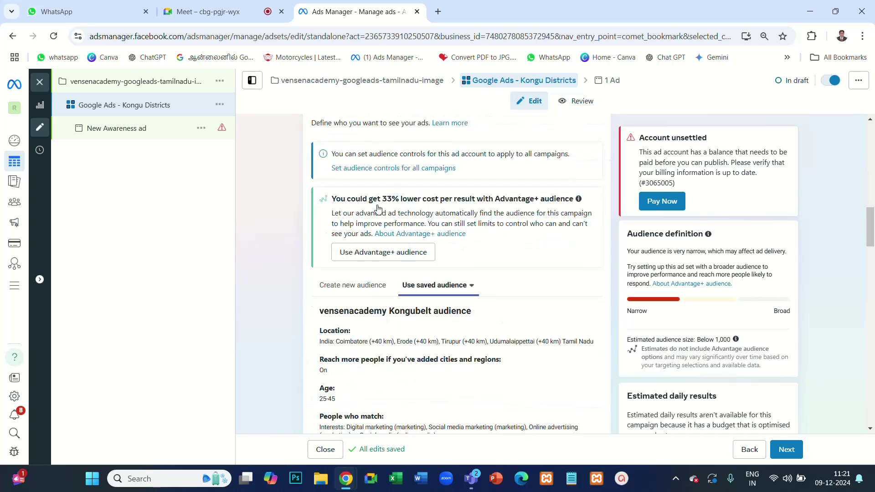
scroll(384, 253, "down", 9)
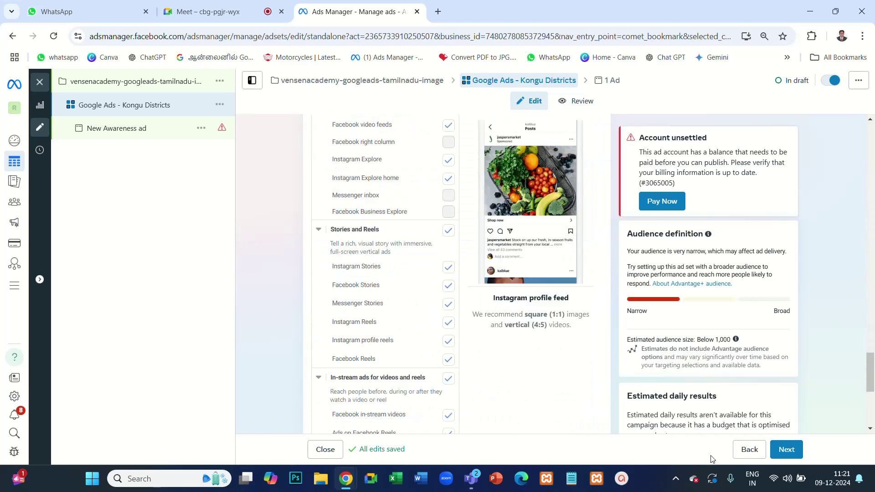
Step: Proceed to the ad level and look through the ad's identity, setup format, creative and tracking sections
left_click(786, 451)
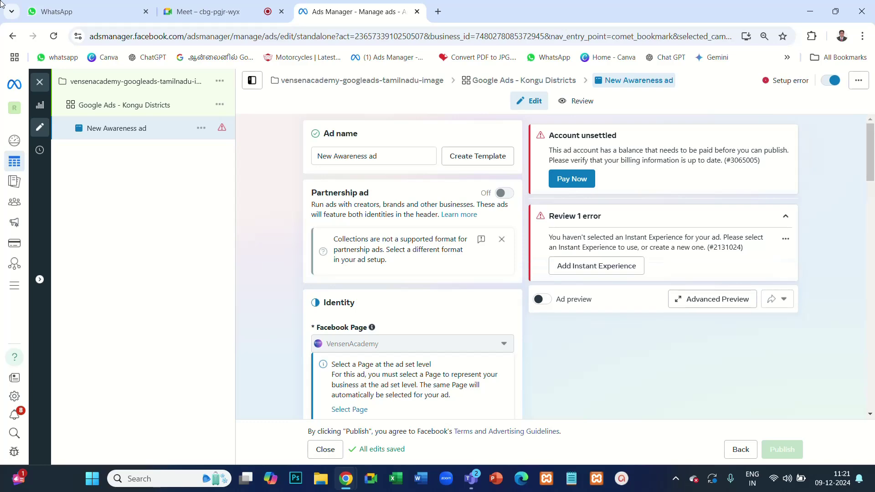
triple_click(396, 153)
scroll(437, 233, "down", 8)
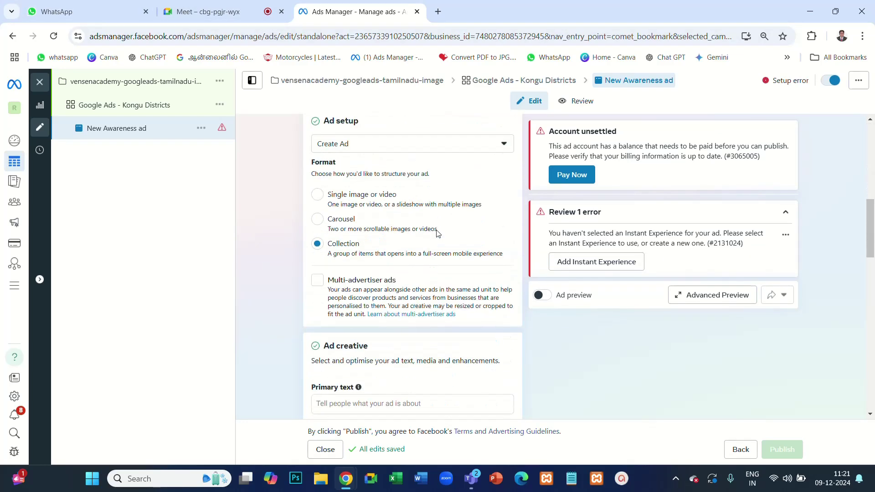
scroll(437, 233, "down", 15)
scroll(428, 264, "up", 5)
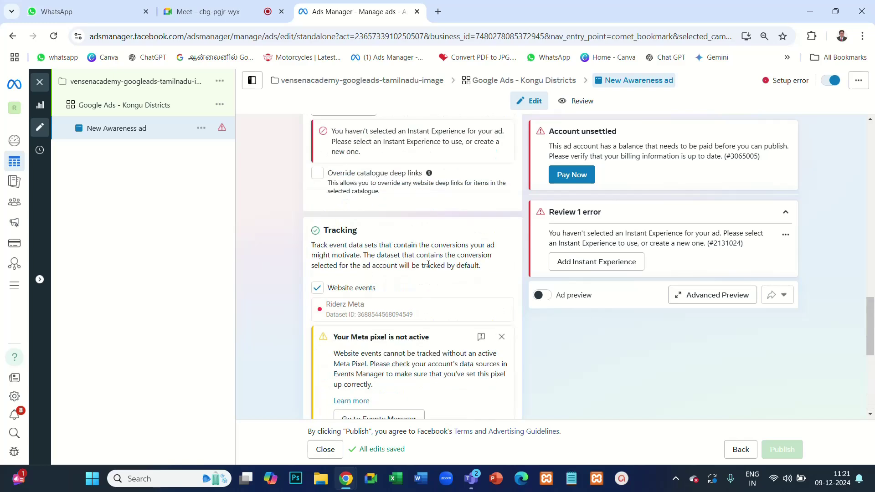
scroll(428, 264, "up", 15)
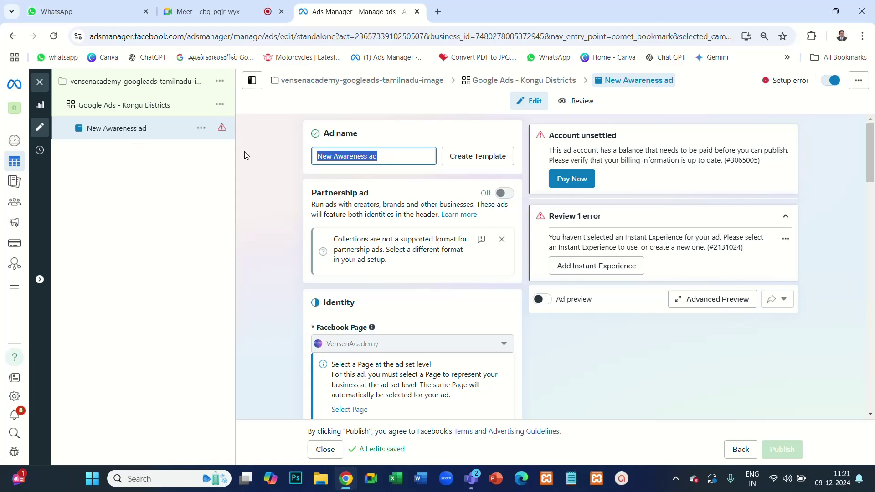
Step: Rename the ad as Google Ads
left_click(273, 145)
left_click_drag(390, 156, 299, 159)
type("Google Ads")
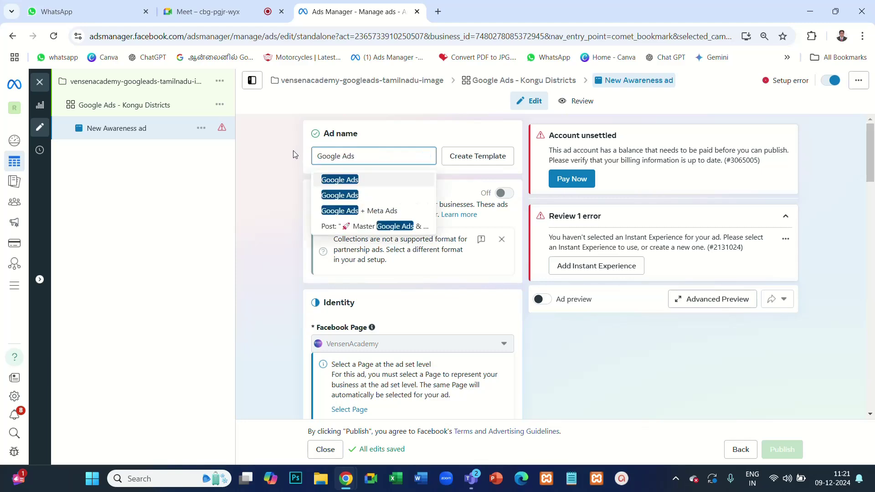
left_click(279, 144)
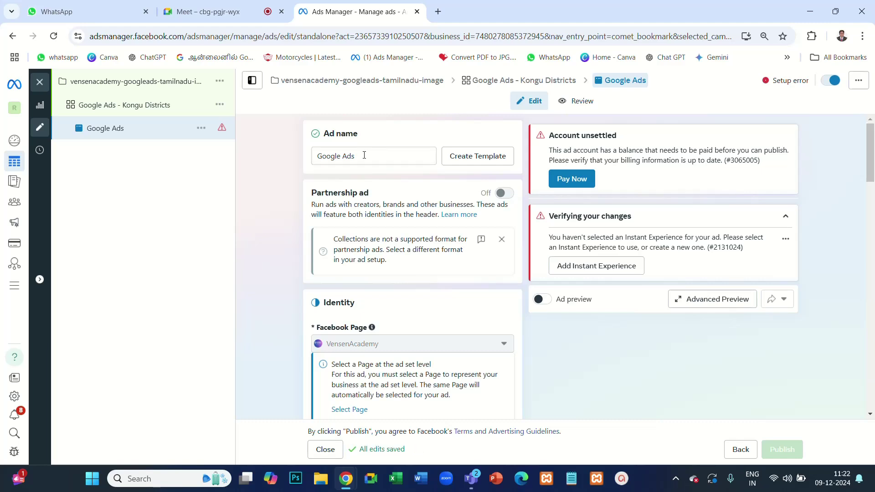
Step: Dismiss the unsupported collections notice, try to turn on Partnership ad, and reload the ad editing page
left_click(502, 240)
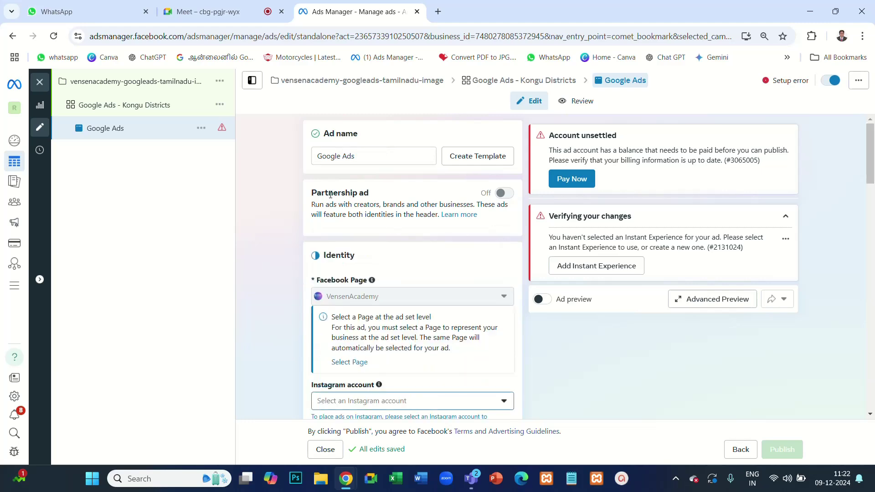
left_click_drag(311, 193, 369, 190)
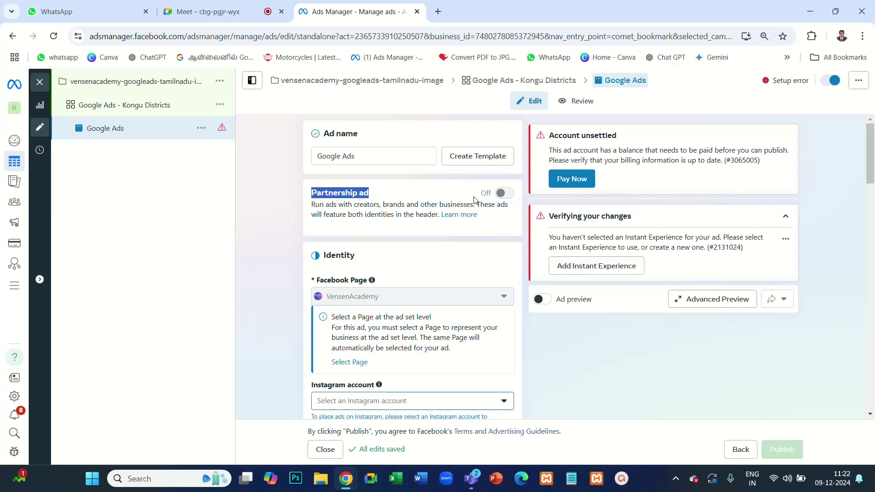
left_click(511, 196)
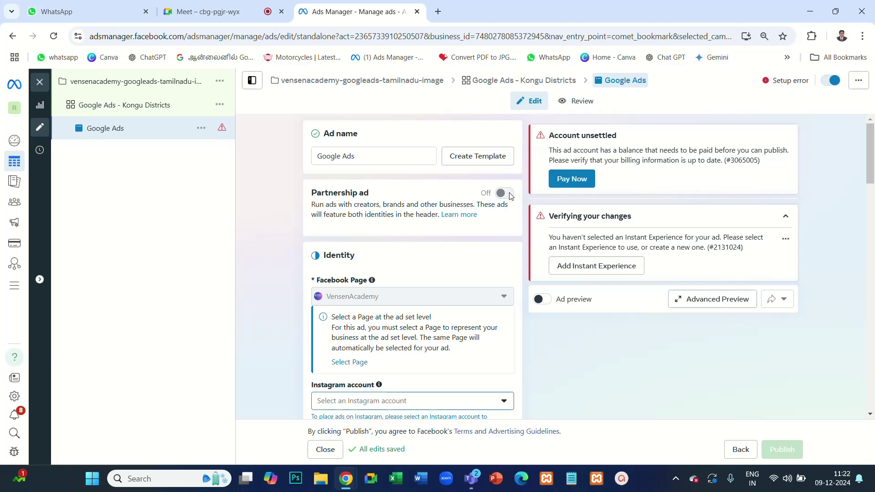
left_click(54, 36)
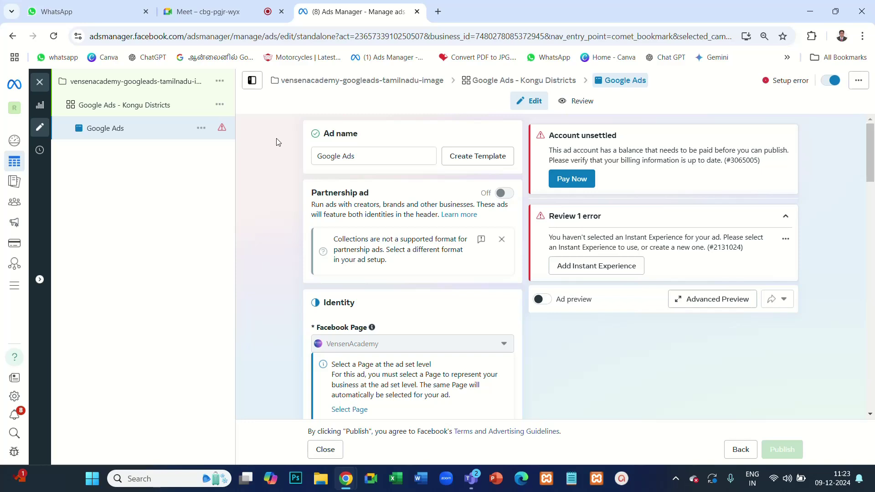
Step: Close the ad editor, clear the selected campaign, ad set and ad filters, and return to the campaigns list
scroll(363, 300, "down", 2)
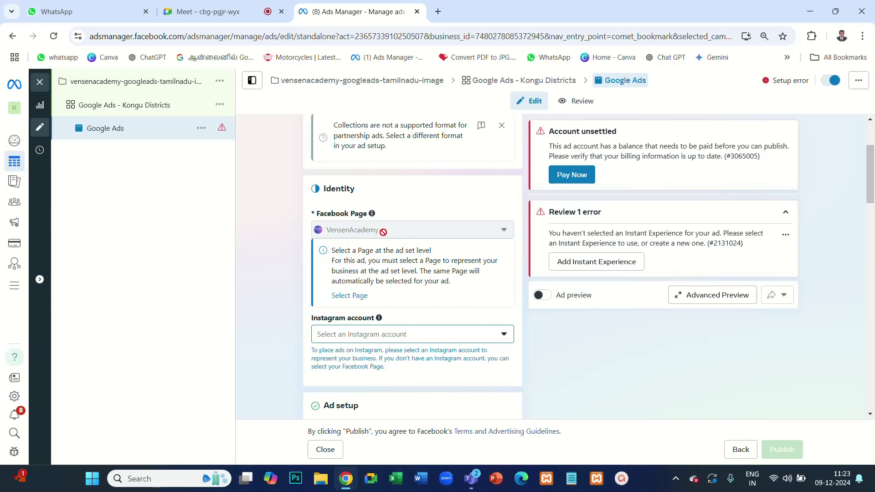
scroll(382, 232, "up", 3)
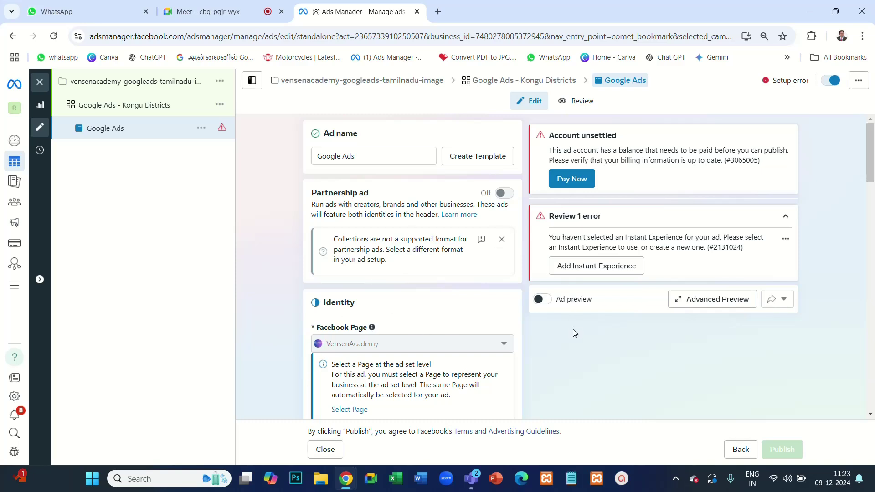
left_click(40, 83)
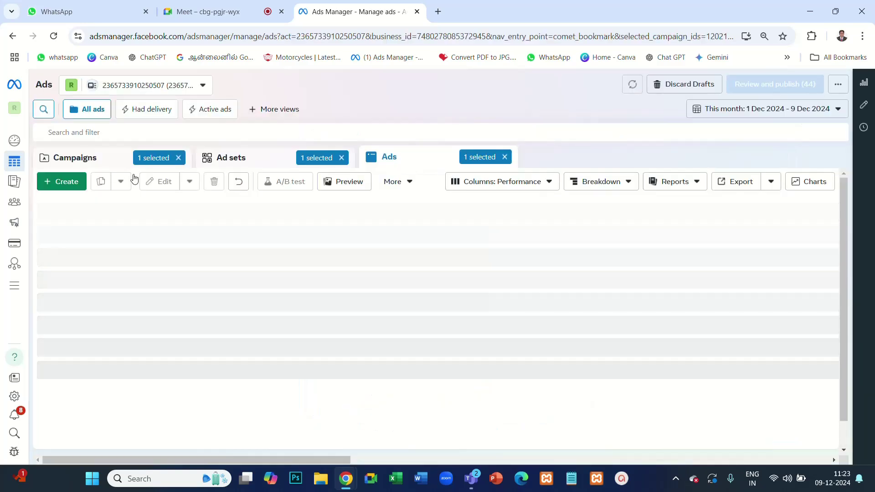
left_click(178, 159)
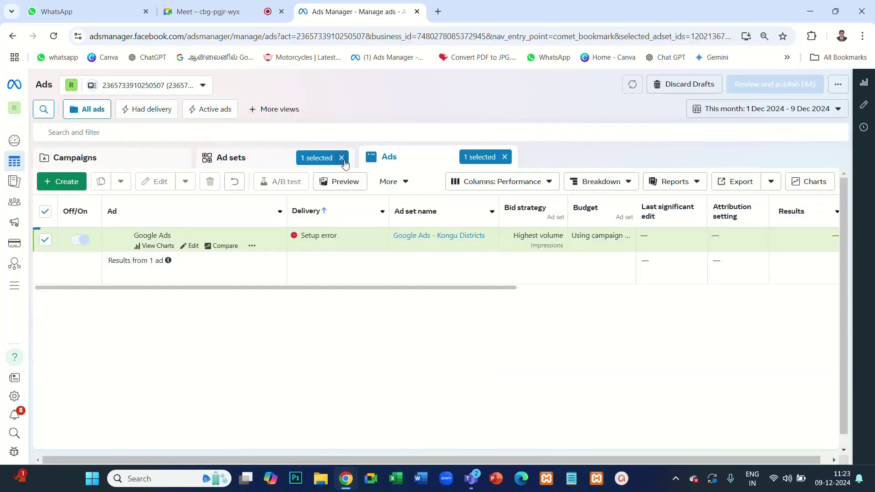
left_click(504, 157)
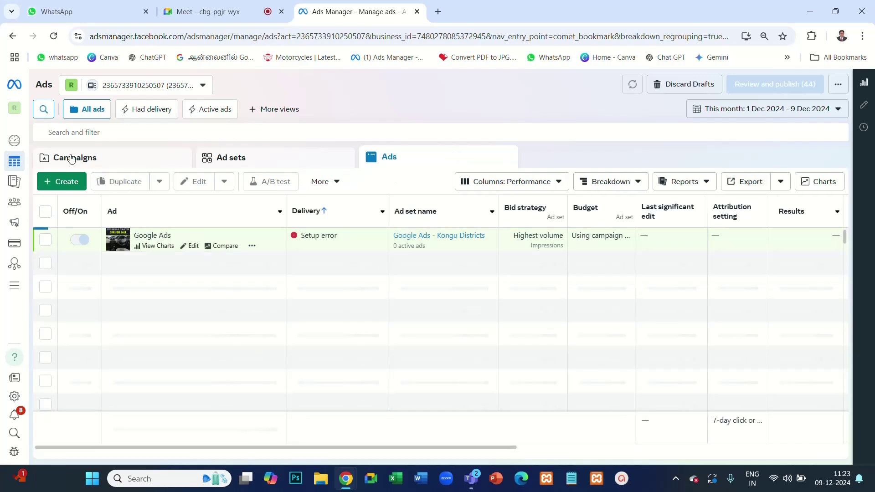
left_click(70, 159)
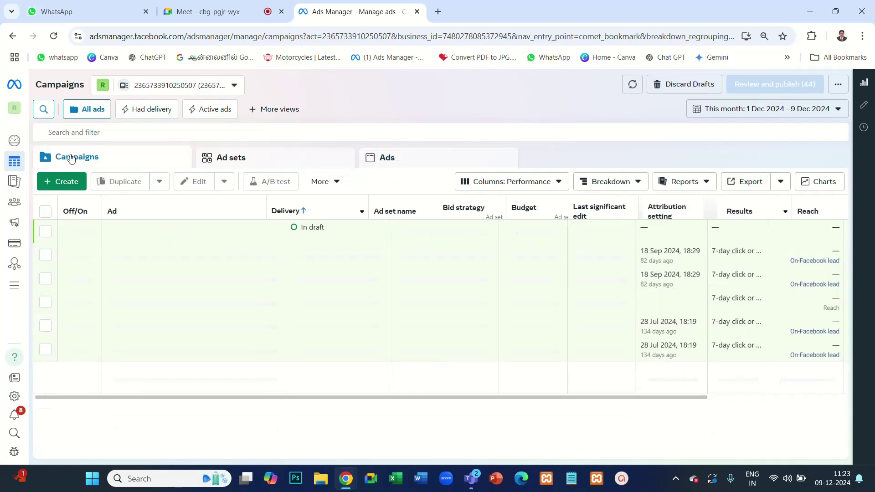
Step: Create a new auction campaign with the Awareness objective and proceed to its ad set
left_click(58, 182)
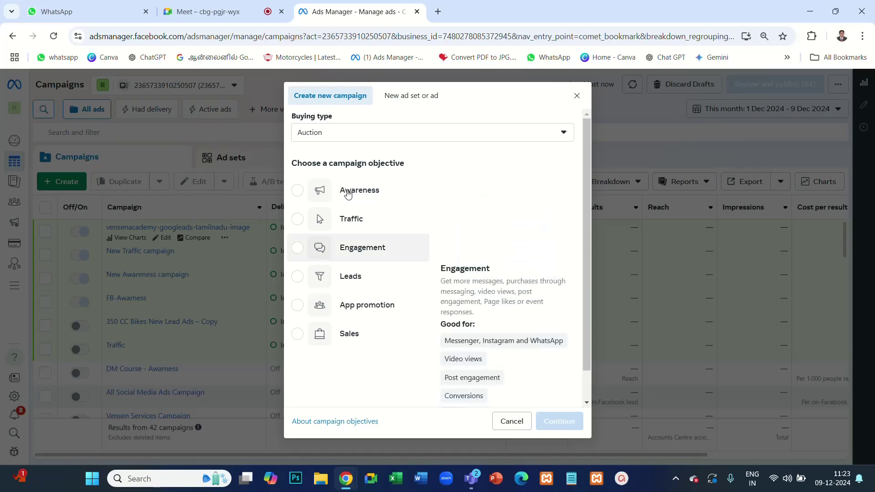
left_click(319, 190)
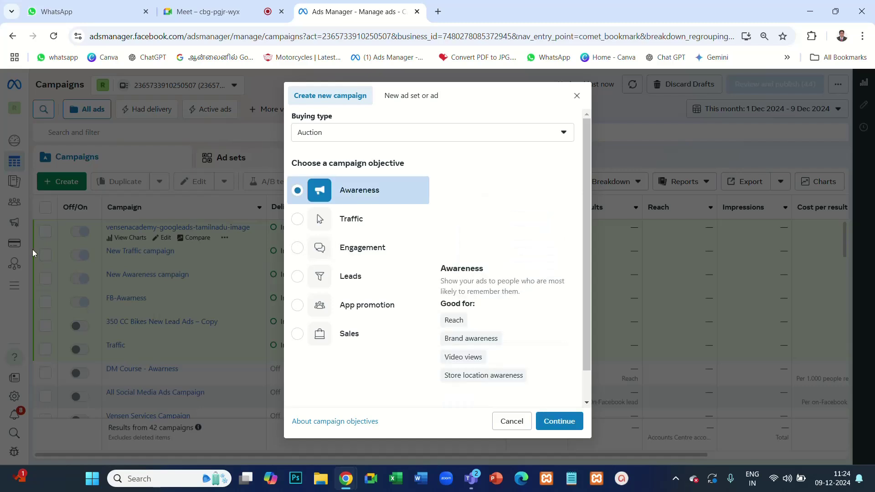
left_click(559, 421)
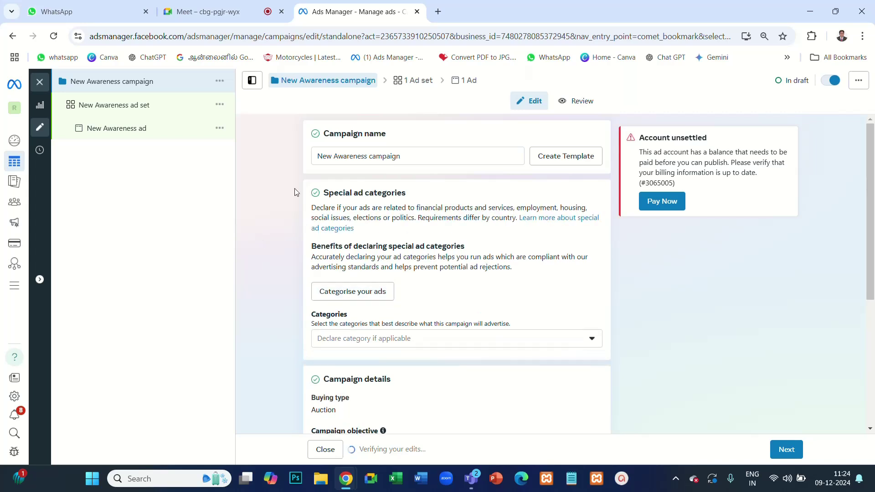
scroll(381, 293, "down", 5)
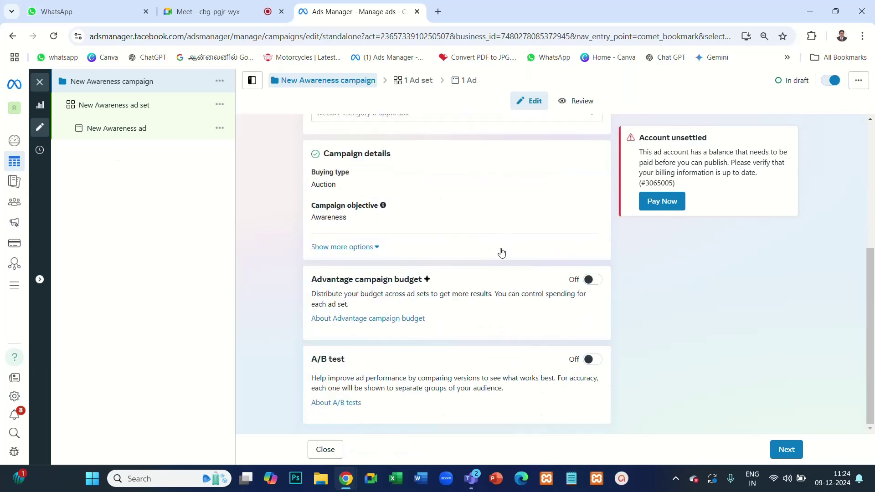
left_click(786, 451)
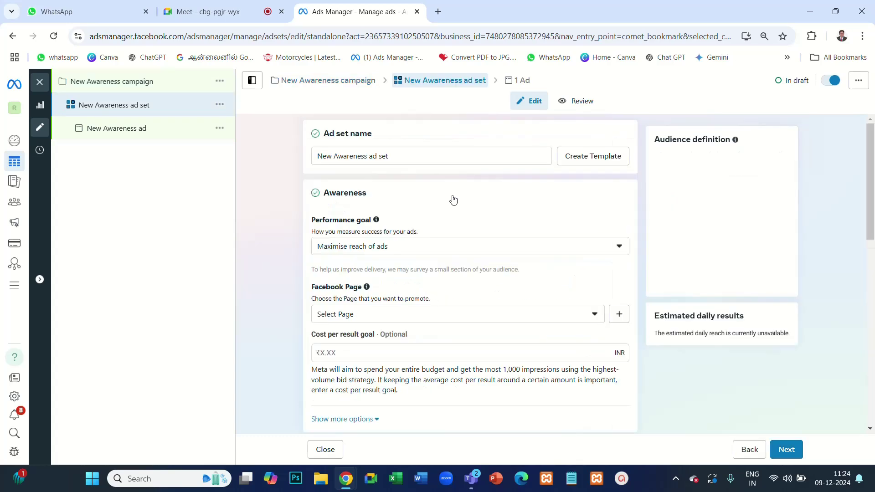
Step: Choose VensenAcademy as the Facebook Page of the new ad set and proceed to the ad level
scroll(433, 263, "down", 5)
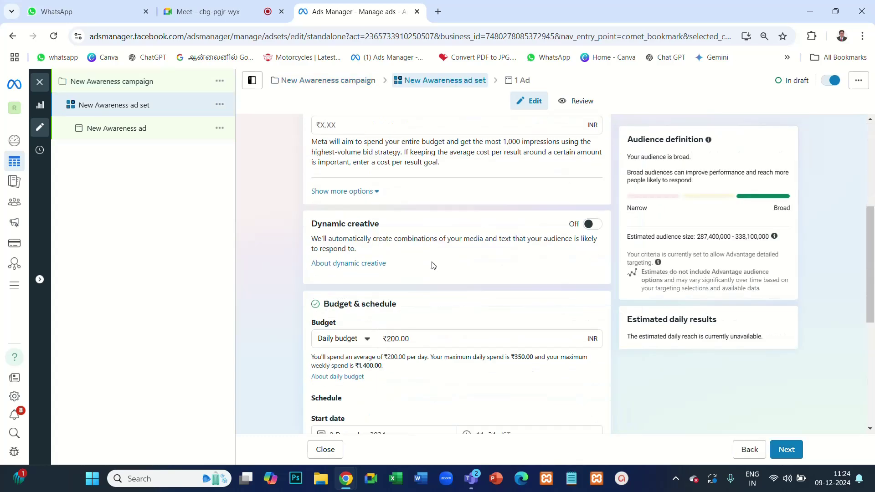
scroll(433, 265, "down", 10)
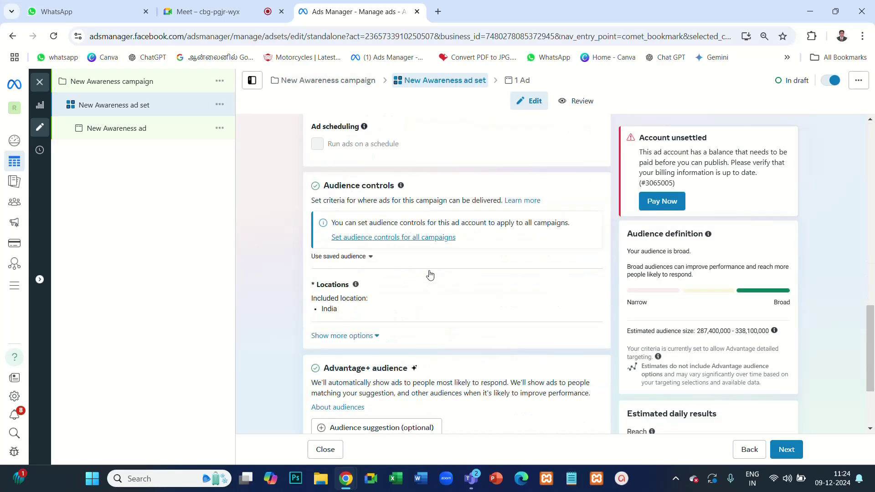
scroll(430, 275, "down", 3)
scroll(430, 275, "up", 12)
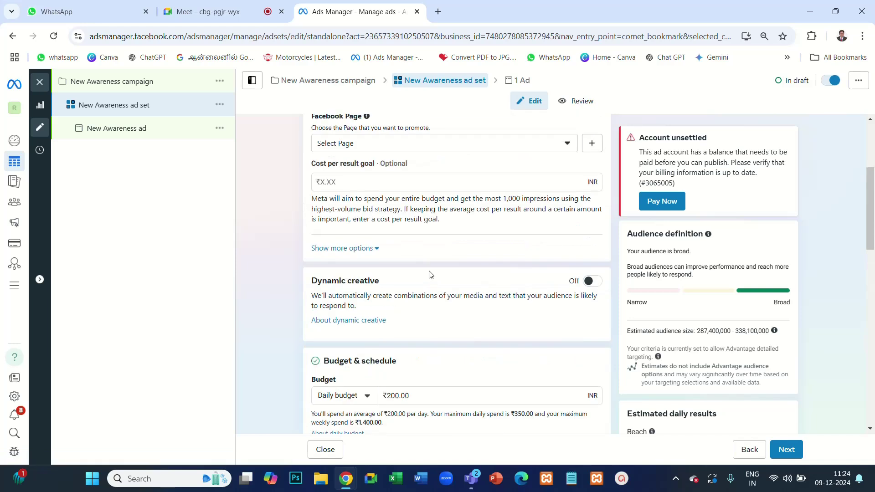
scroll(431, 274, "up", 4)
left_click(373, 316)
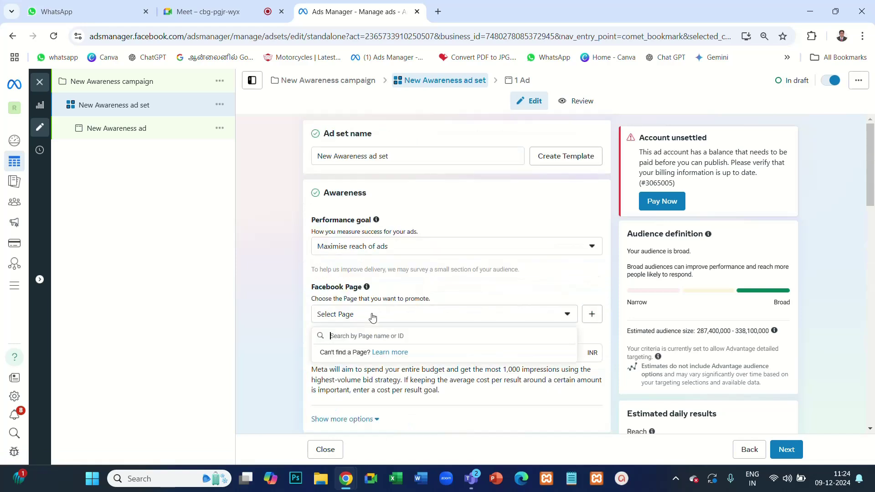
type("ven")
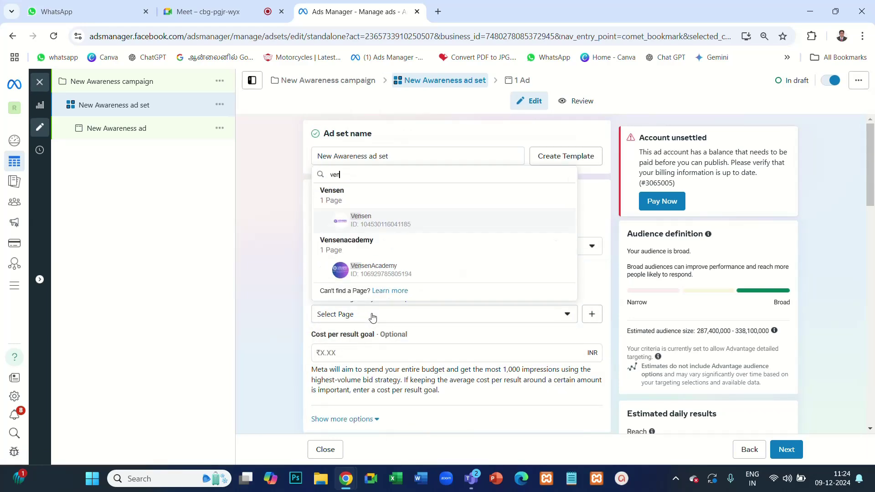
left_click(392, 274)
scroll(426, 269, "down", 15)
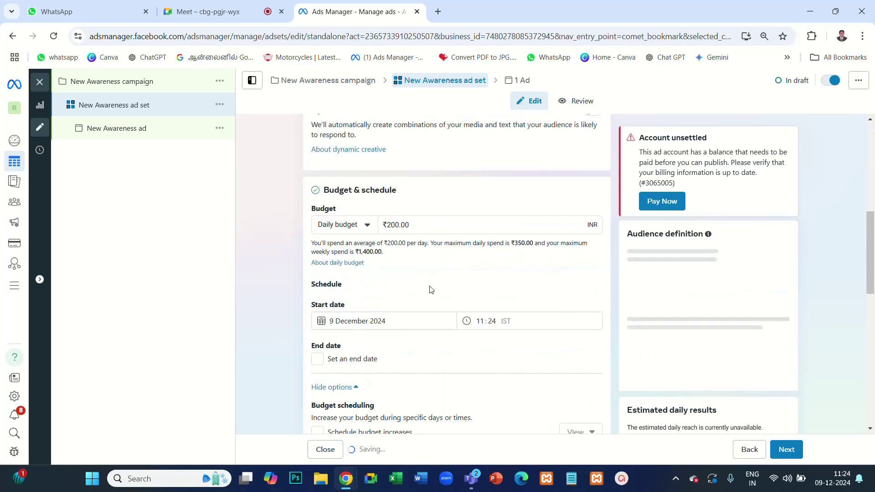
left_click(785, 449)
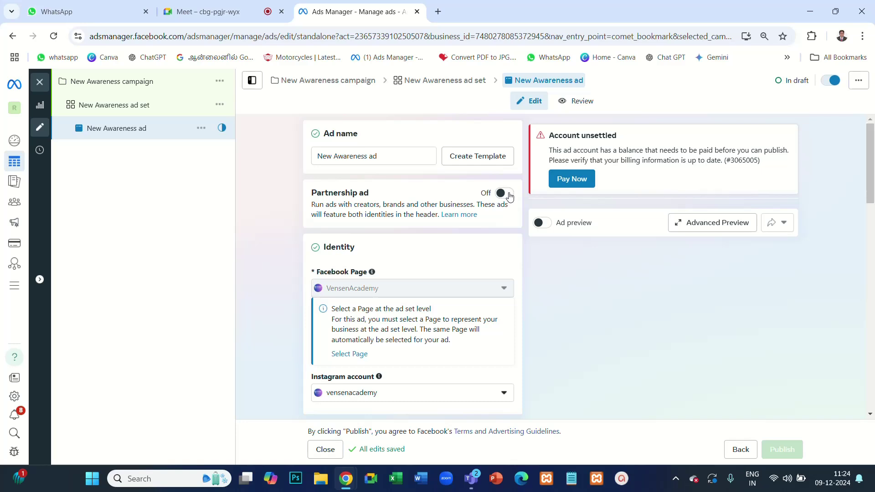
Step: Switch Partnership ad on and off to compare the ad's Identity section in both states
left_click(504, 193)
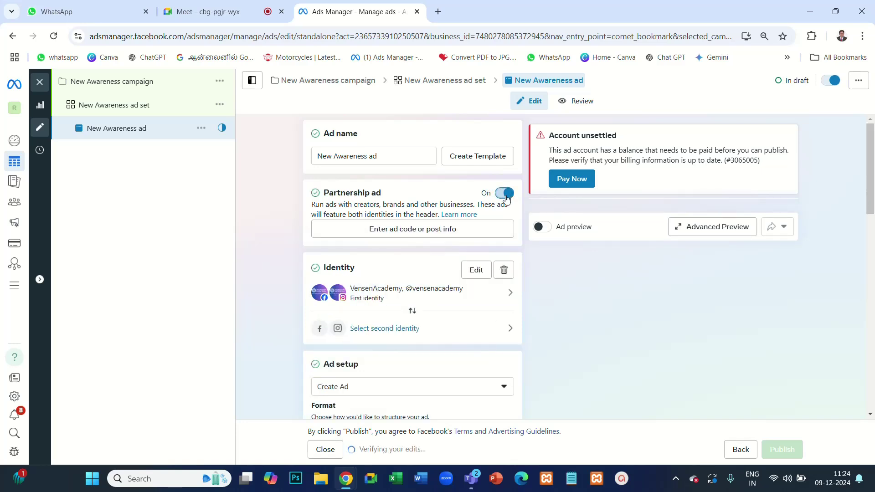
left_click(499, 195)
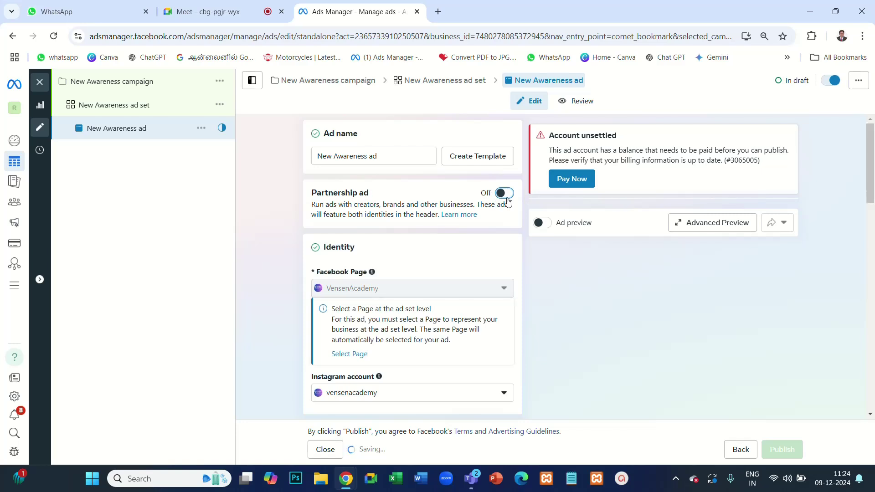
left_click(508, 195)
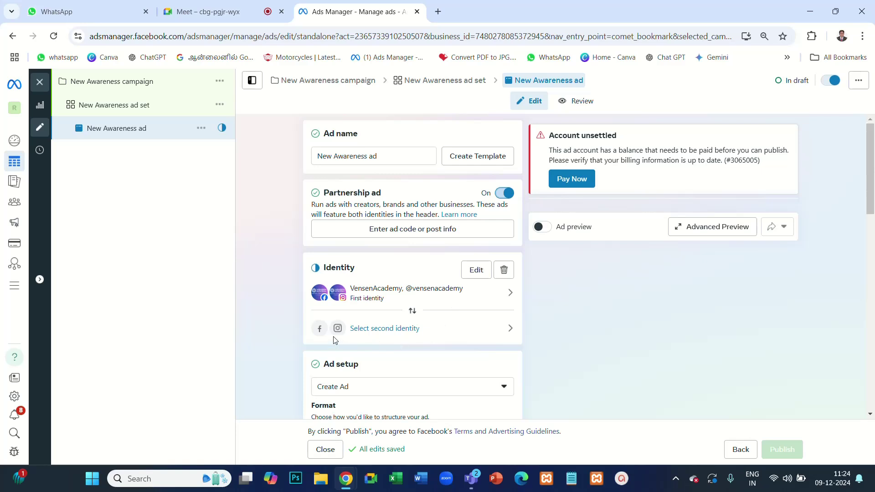
left_click(505, 193)
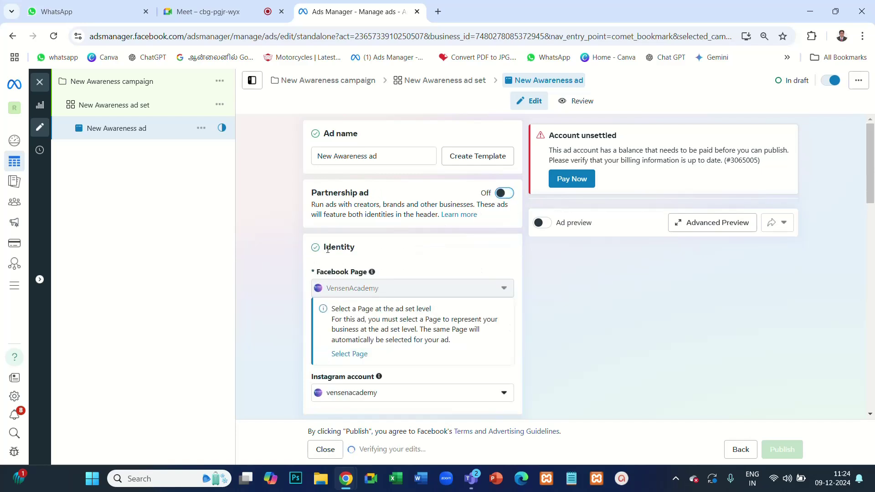
scroll(364, 257, "down", 2)
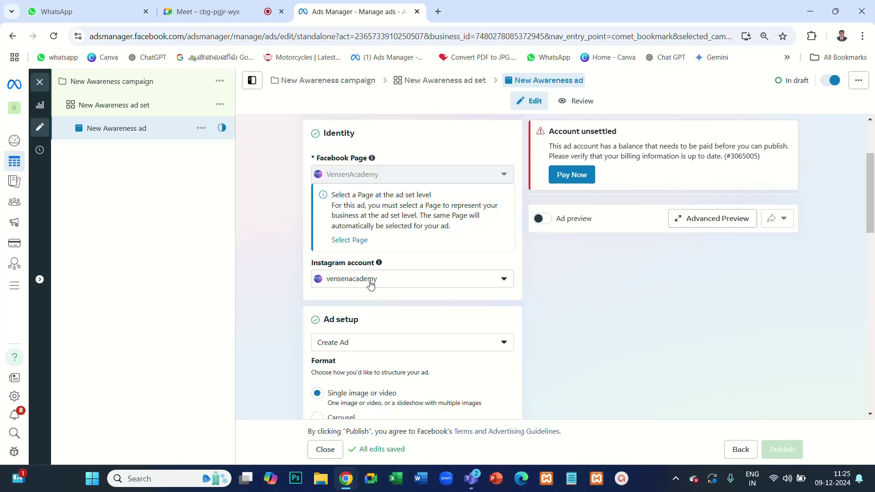
scroll(373, 262, "up", 2)
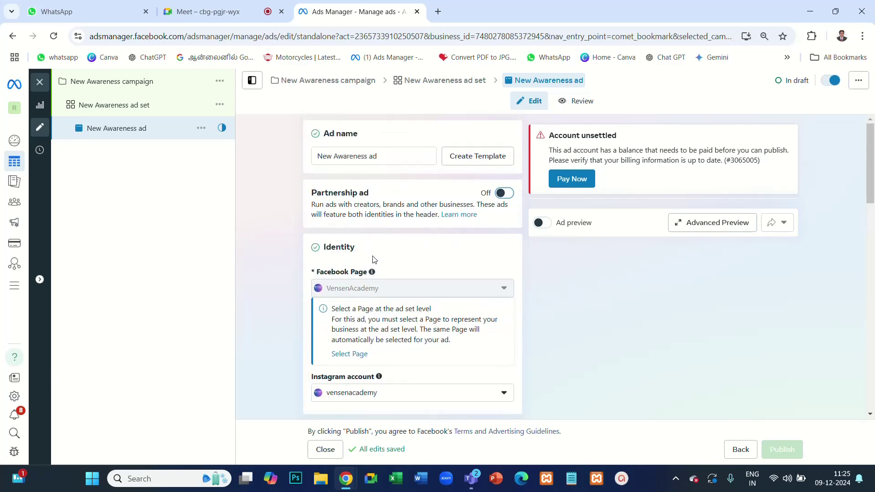
Step: Turn on Partnership ad and open the identity selection to point out the second identity's Facebook Page
left_click(510, 197)
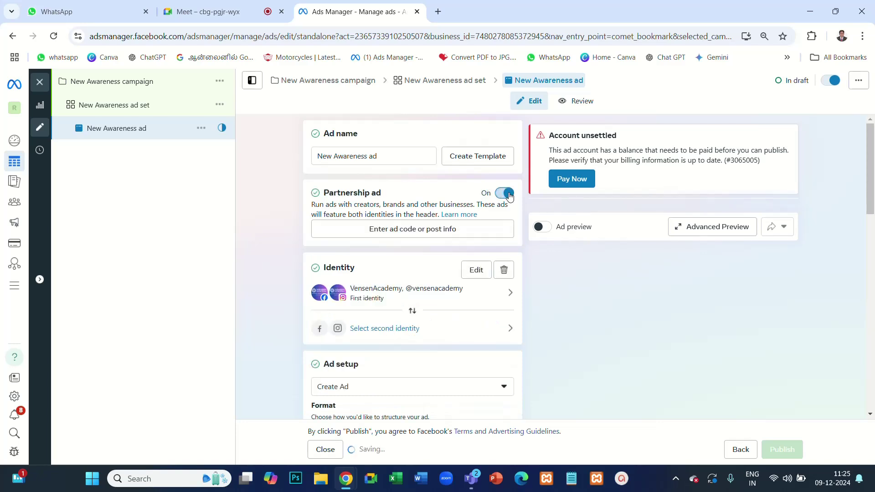
scroll(377, 292, "down", 1)
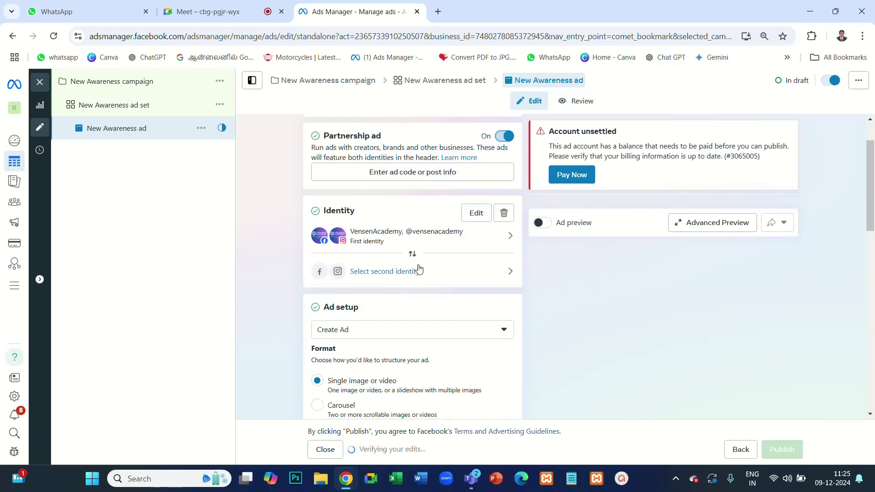
left_click(370, 272)
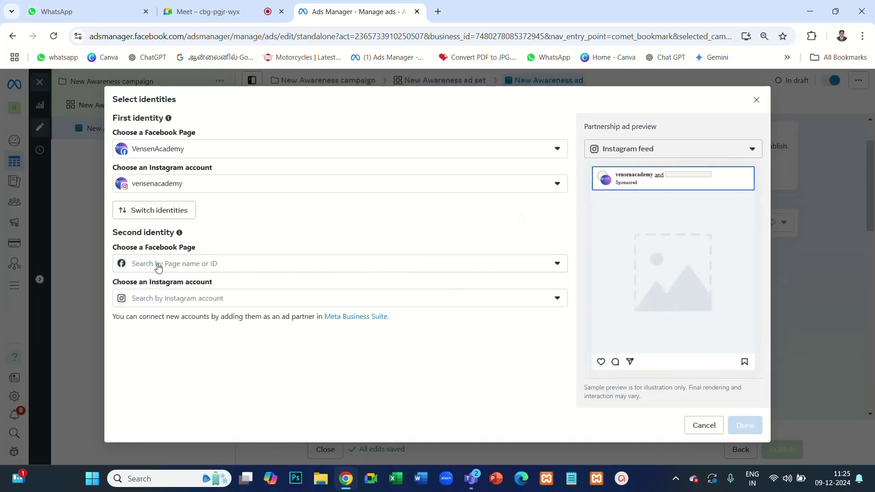
left_click_drag(111, 237, 172, 242)
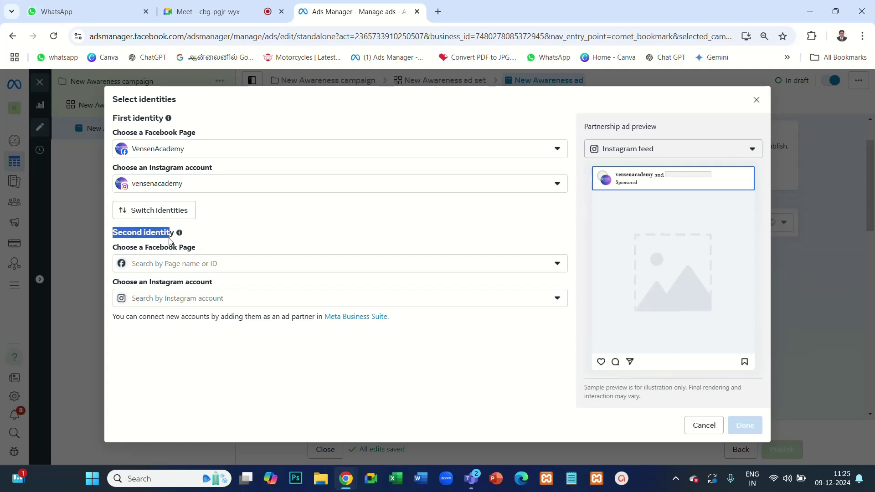
left_click_drag(108, 249, 190, 259)
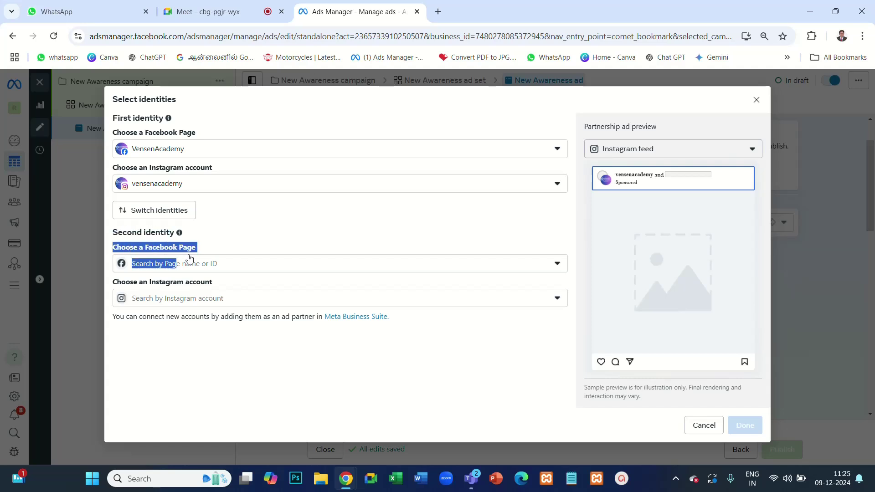
left_click(251, 228)
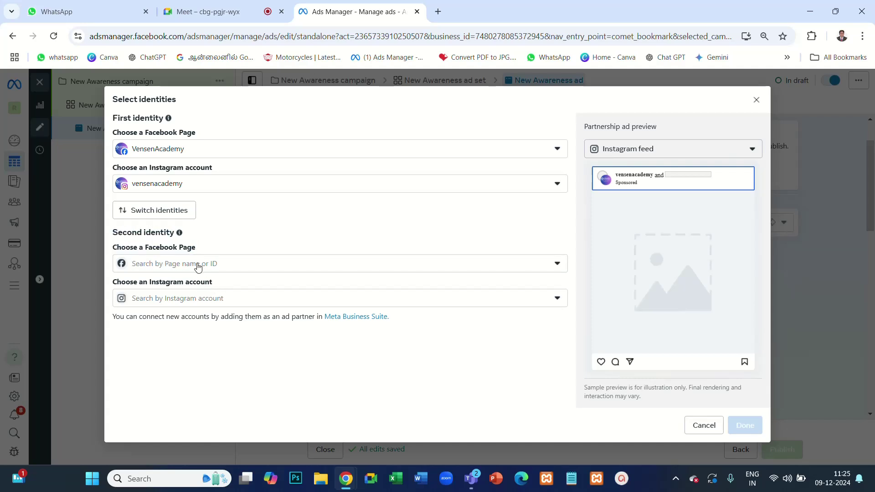
Step: Try Vensen as the second identity's Facebook Page, close the selection without saving, and turn Partnership ad off
left_click(197, 265)
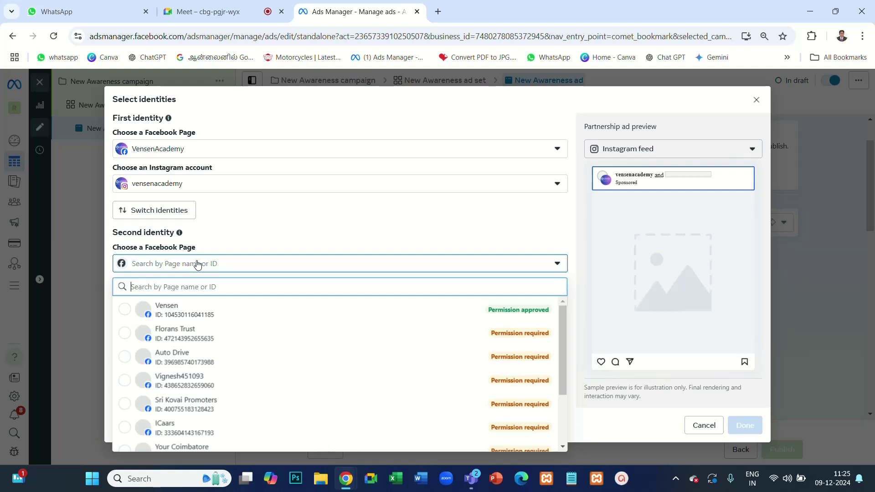
type("ve")
left_click(186, 306)
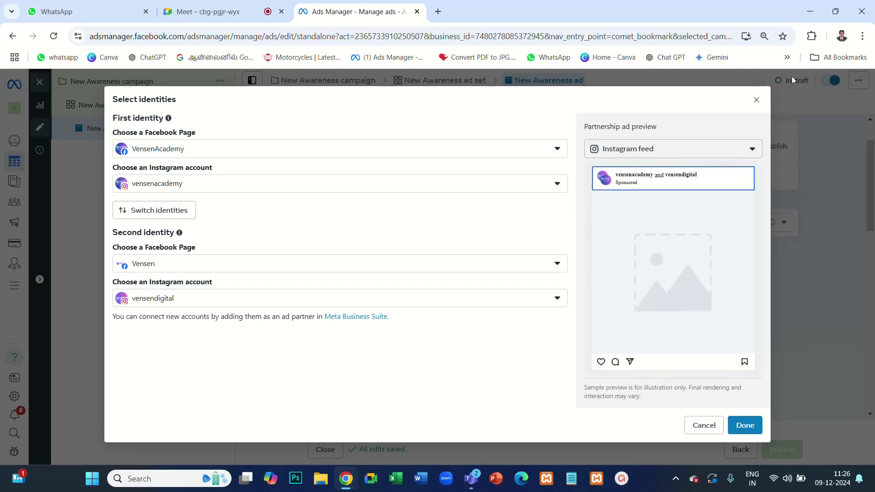
left_click(756, 102)
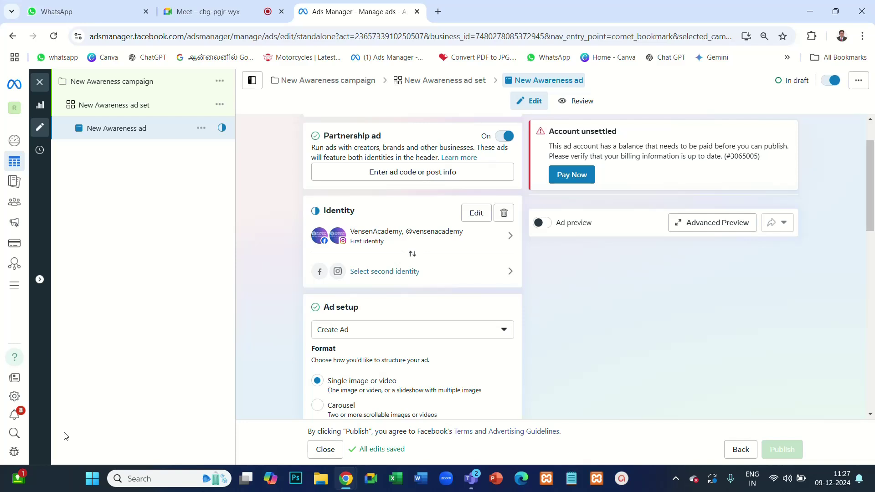
left_click(503, 136)
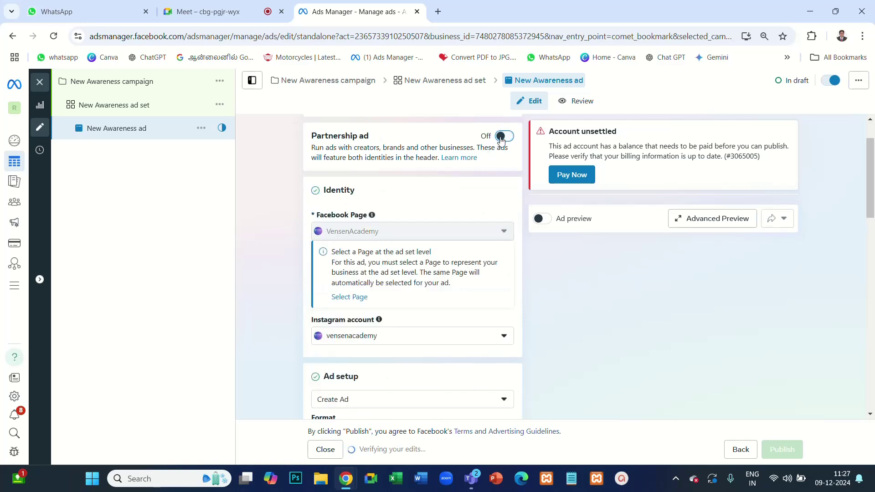
scroll(482, 189, "up", 2)
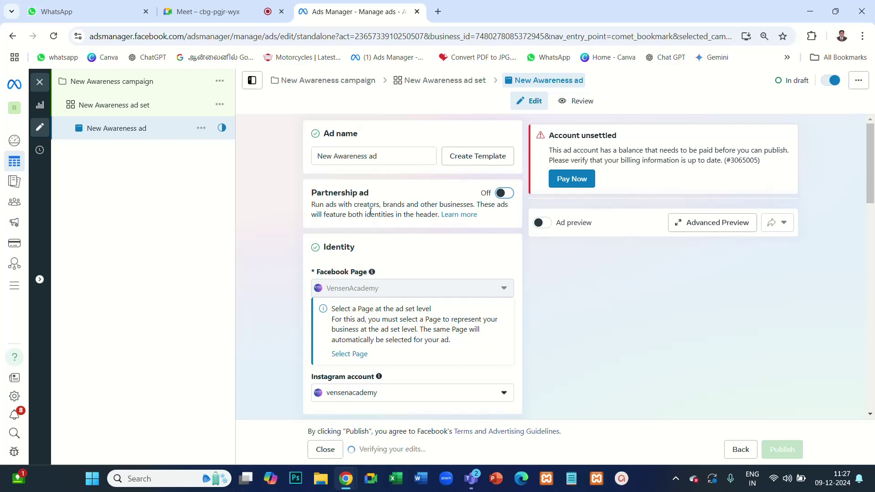
Step: Review the new ad's Partnership ad and Identity sections, highlighting the headings and pointing out the Facebook Page and Instagram account
left_click_drag(311, 193, 373, 184)
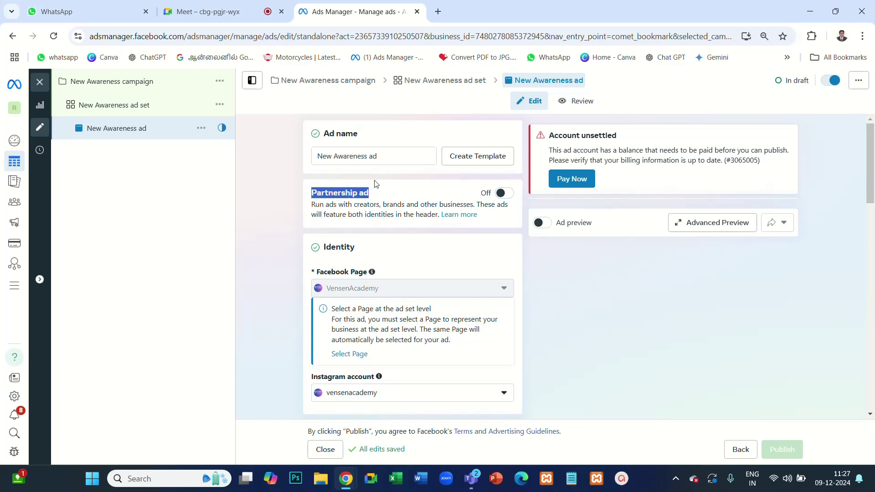
scroll(377, 184, "down", 2)
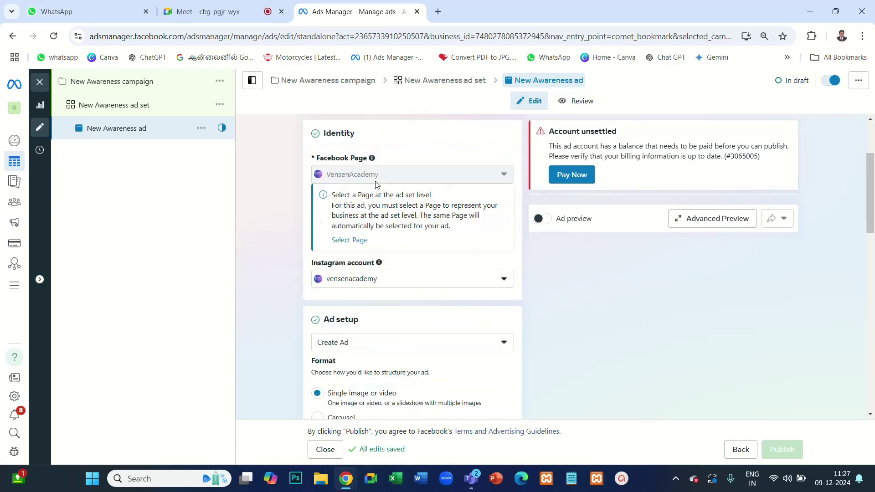
scroll(376, 184, "up", 2)
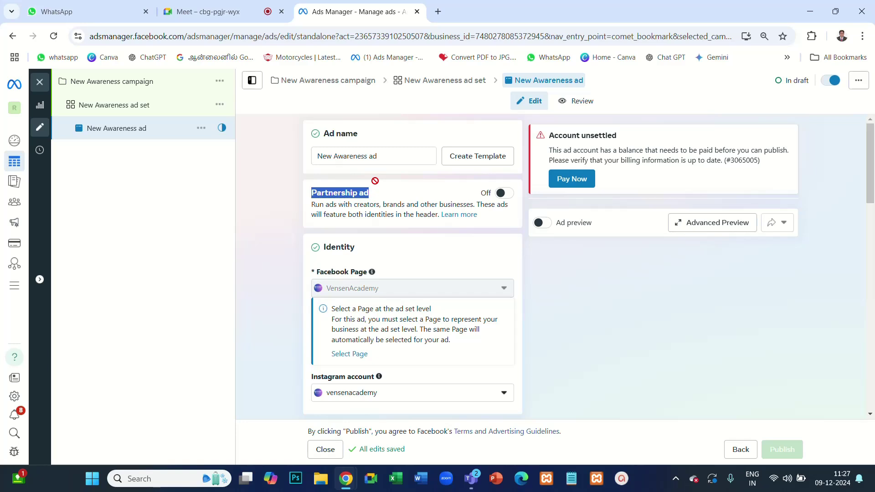
left_click(284, 179)
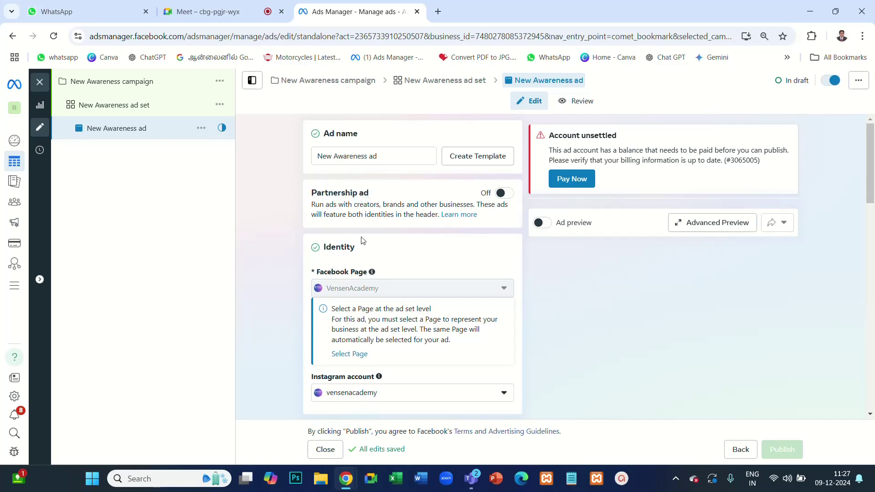
scroll(363, 240, "down", 1)
left_click_drag(323, 190, 324, 322)
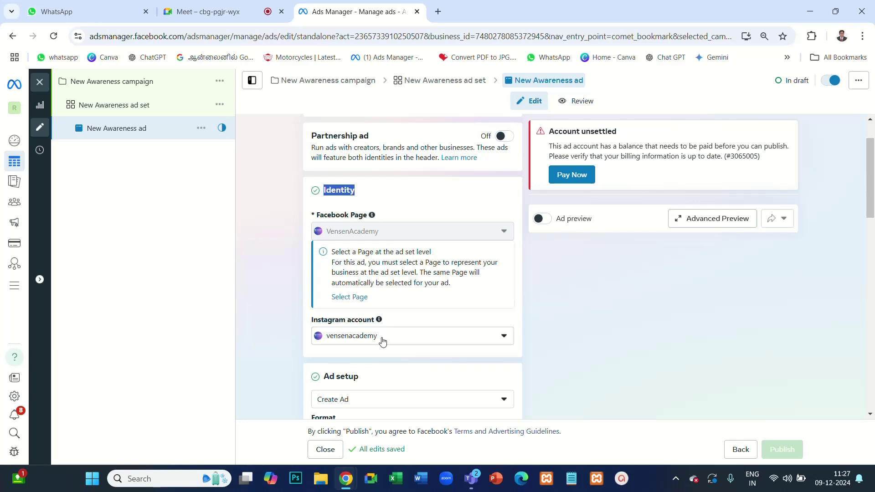
left_click_drag(381, 338, 338, 220)
Step: Examine the Ad setup section's format choices and its list of ad creation methods, including existing post and Creative Hub mockup
scroll(447, 291, "down", 4)
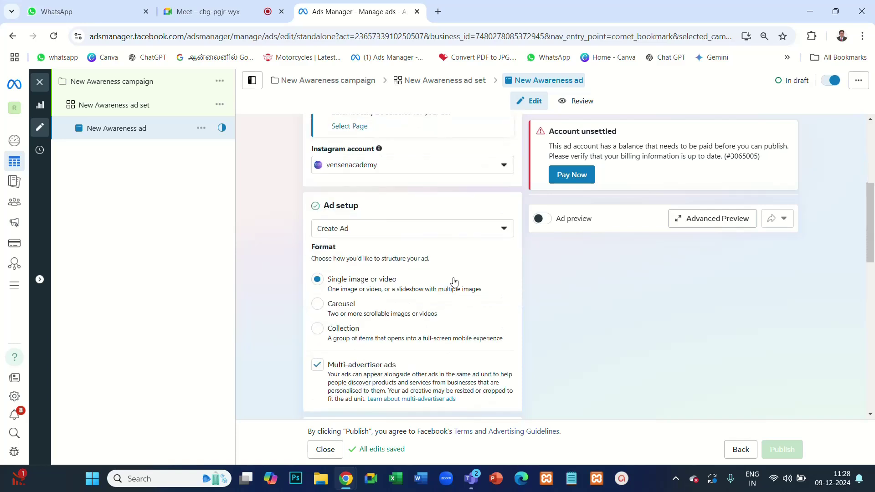
scroll(464, 267, "down", 1)
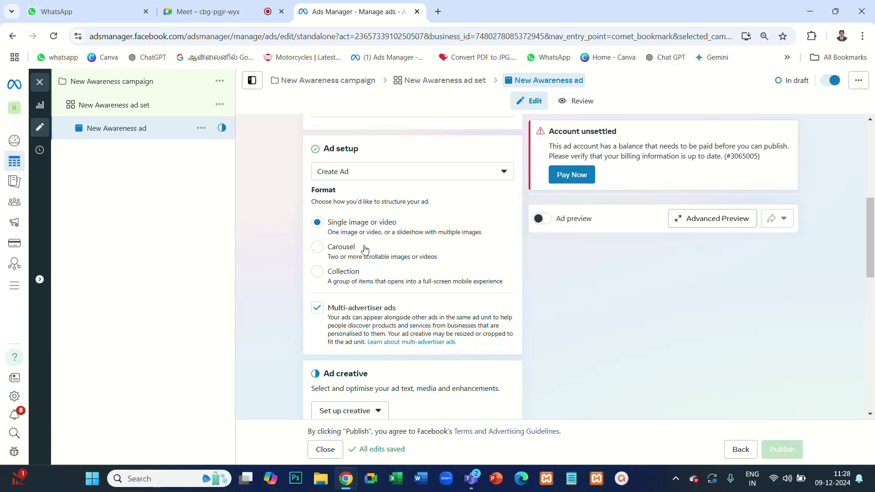
left_click_drag(311, 190, 337, 192)
left_click(291, 155)
left_click(505, 175)
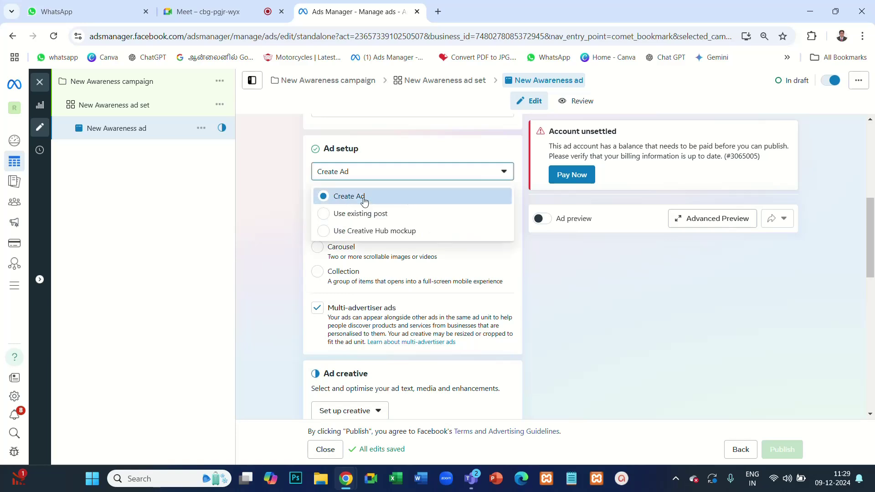
left_click(291, 156)
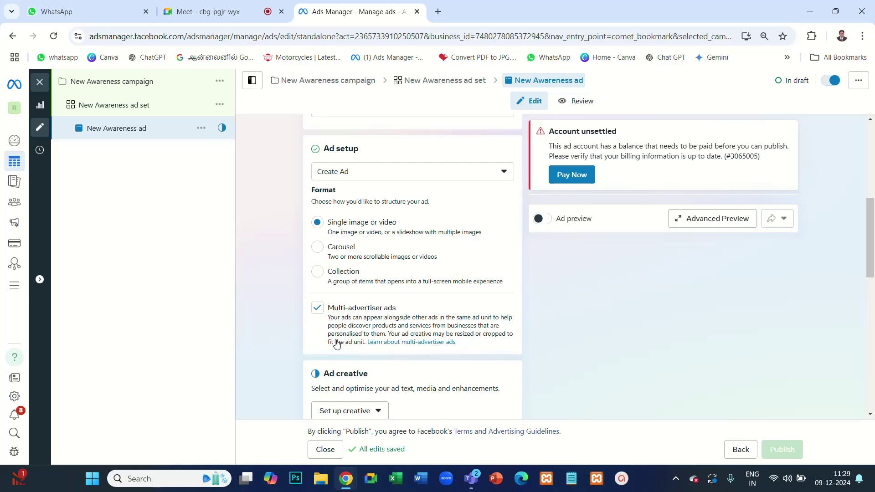
left_click(502, 172)
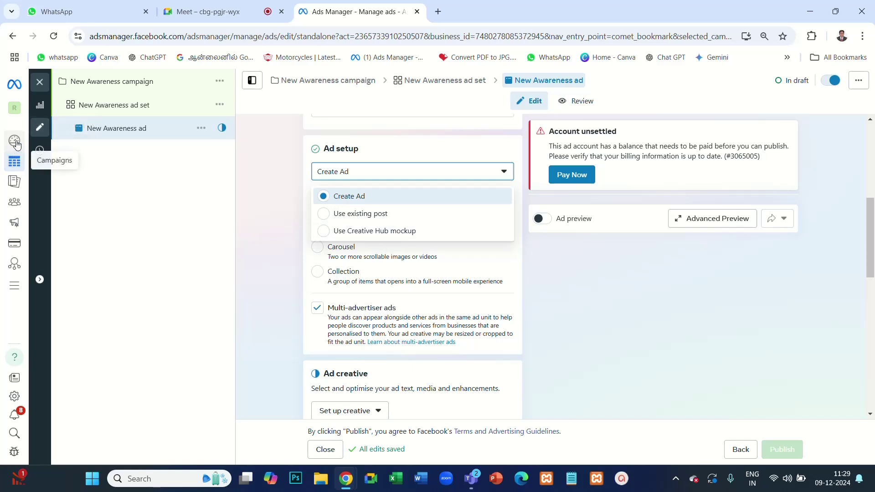
mouse_move(17, 144)
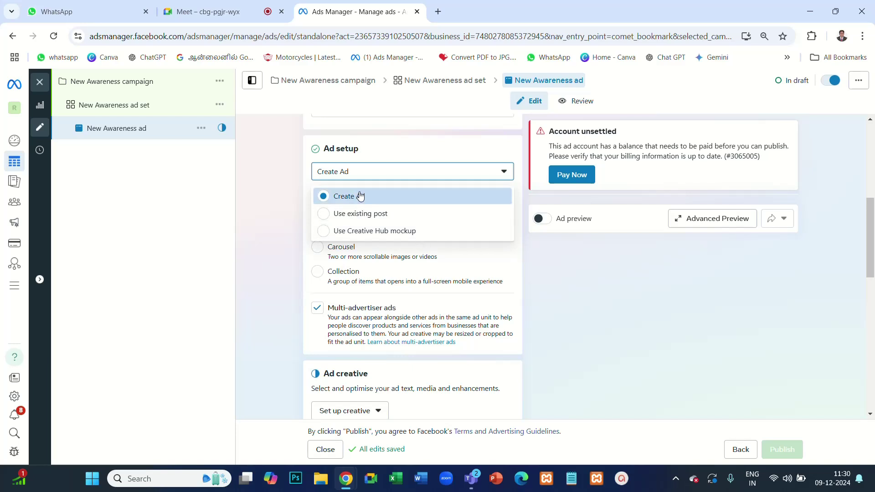
left_click(284, 190)
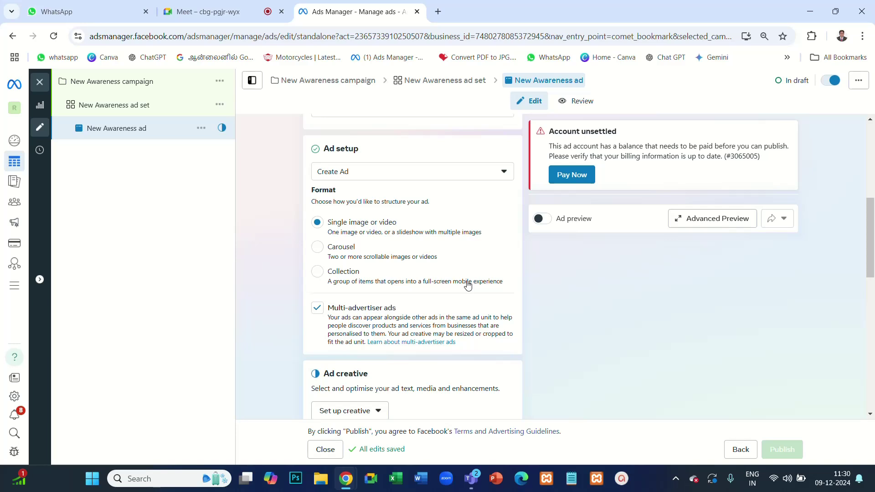
left_click(373, 172)
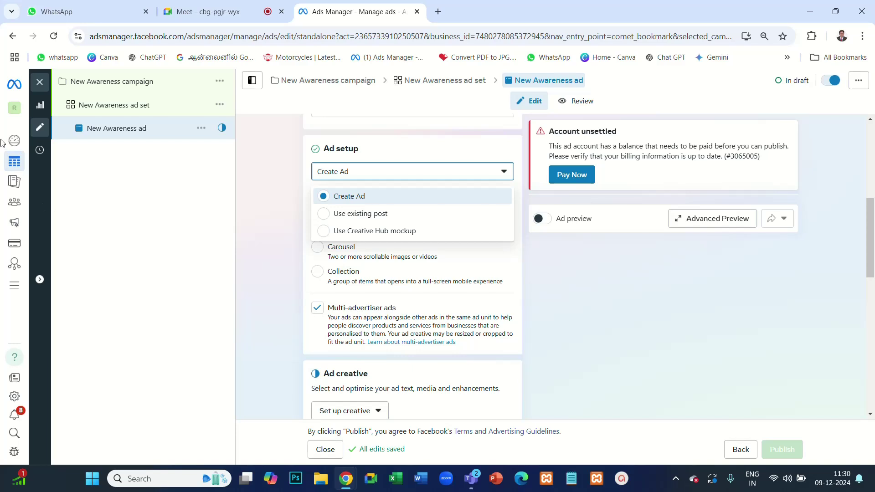
Step: Open Creative Hub from the full tool list in a new browser tab, dismiss its welcome message and highlight the page title
left_click(16, 289)
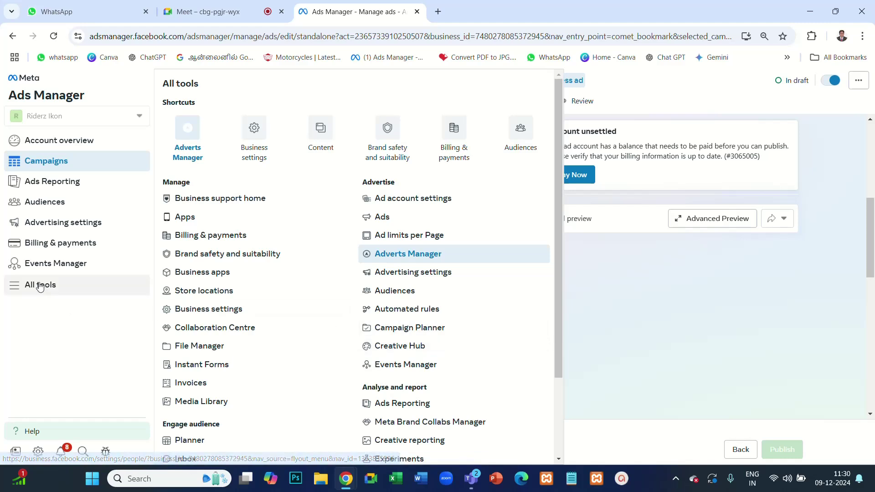
right_click(409, 348)
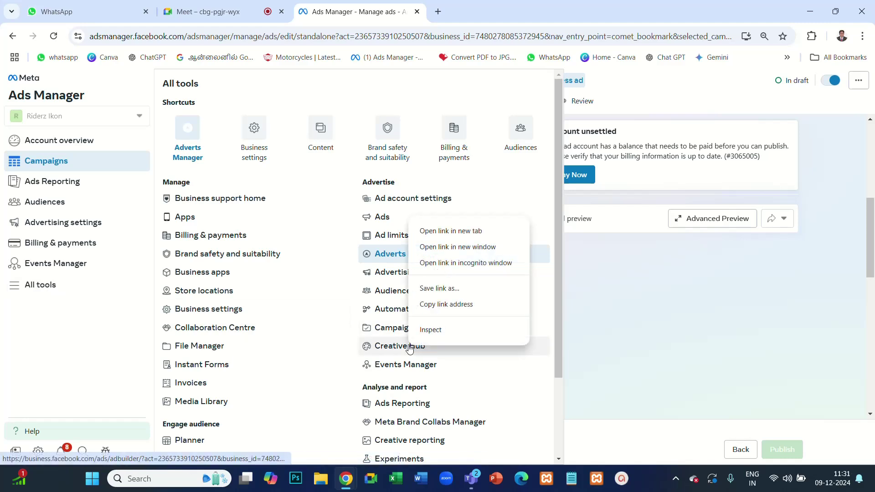
left_click(453, 233)
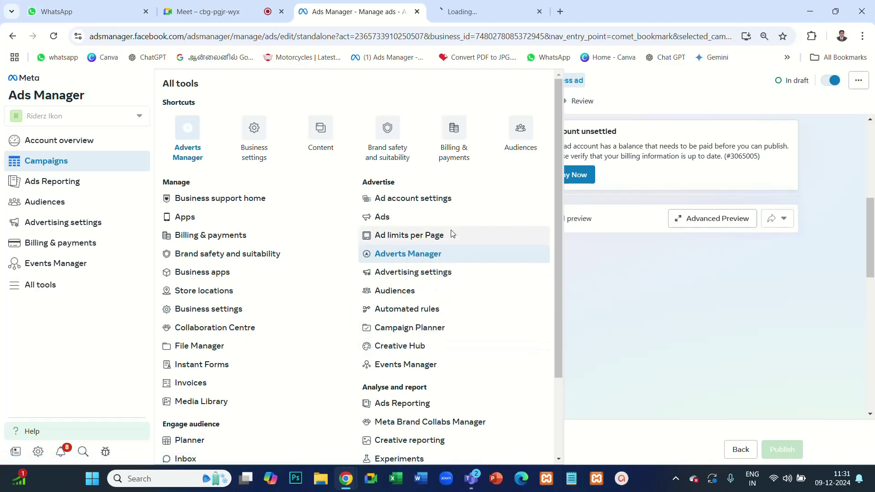
left_click(476, 12)
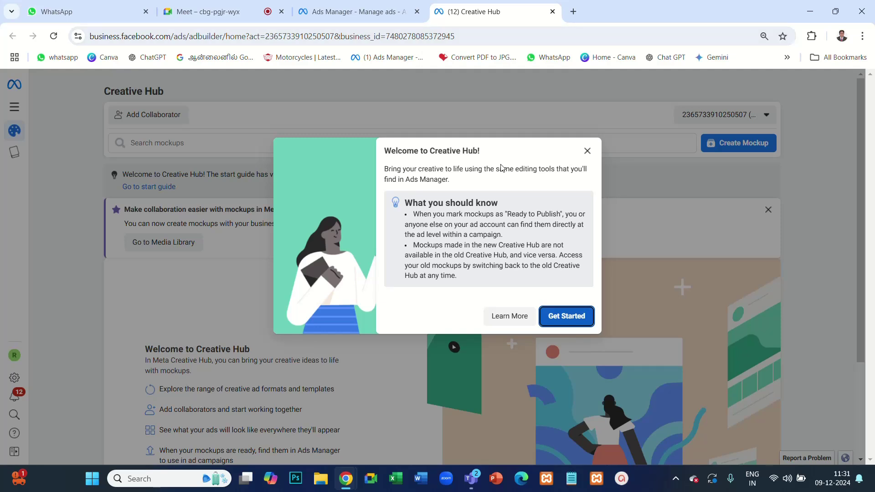
left_click(575, 317)
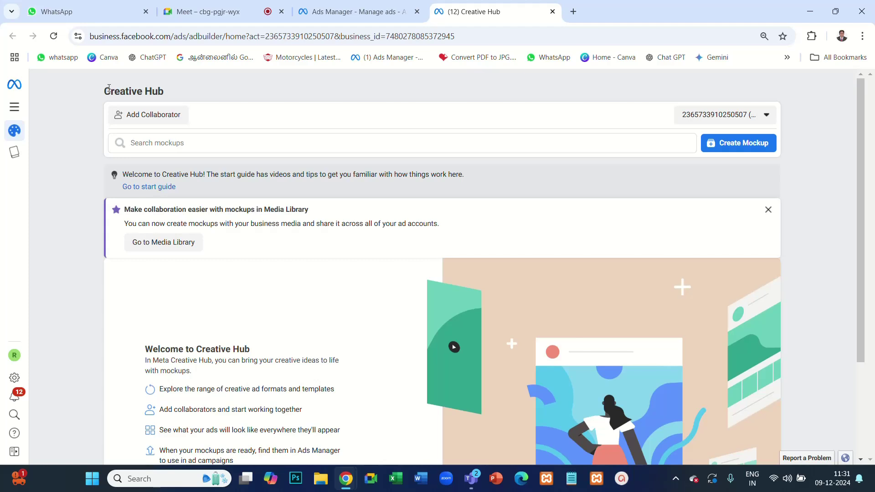
left_click_drag(106, 91, 174, 93)
Step: Point out the Creative Hub entry in Ads Manager's tool list, revisit its page, and return to the new ad's editor
left_click(336, 12)
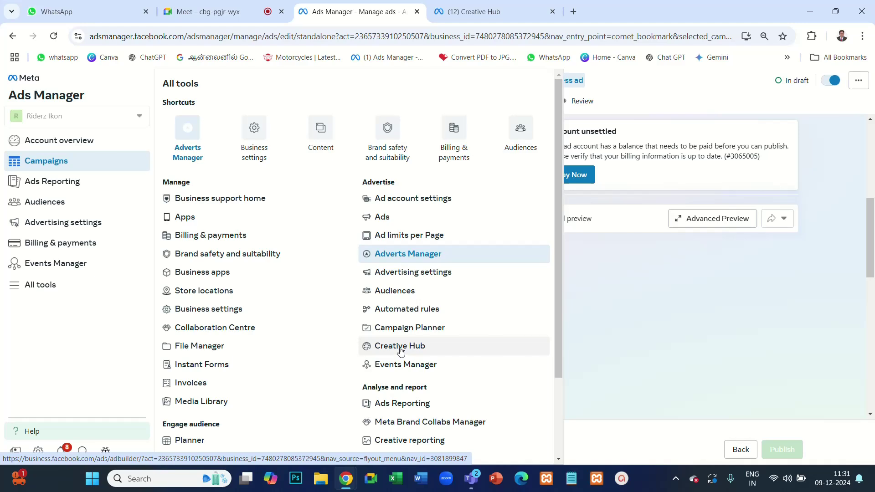
left_click(508, 8)
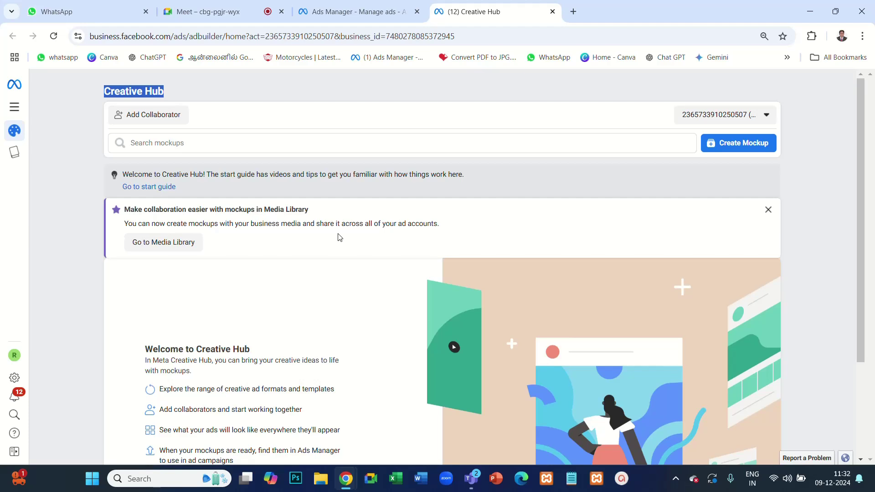
left_click(329, 10)
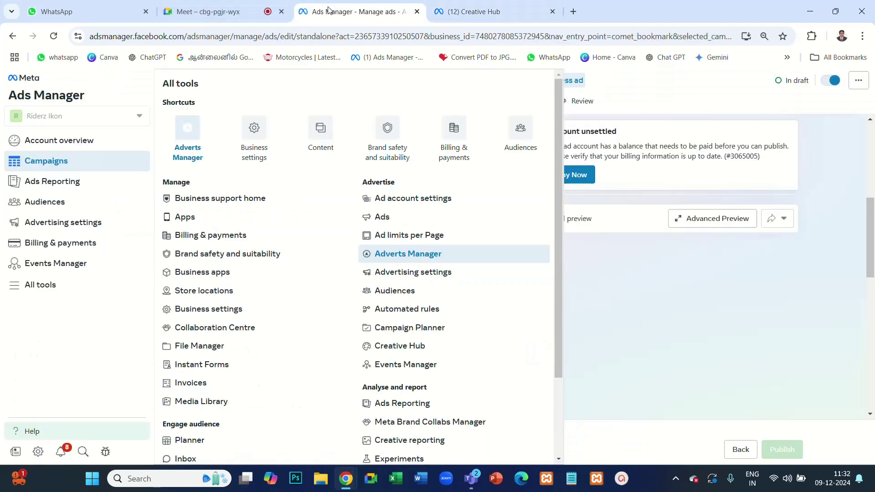
left_click(707, 303)
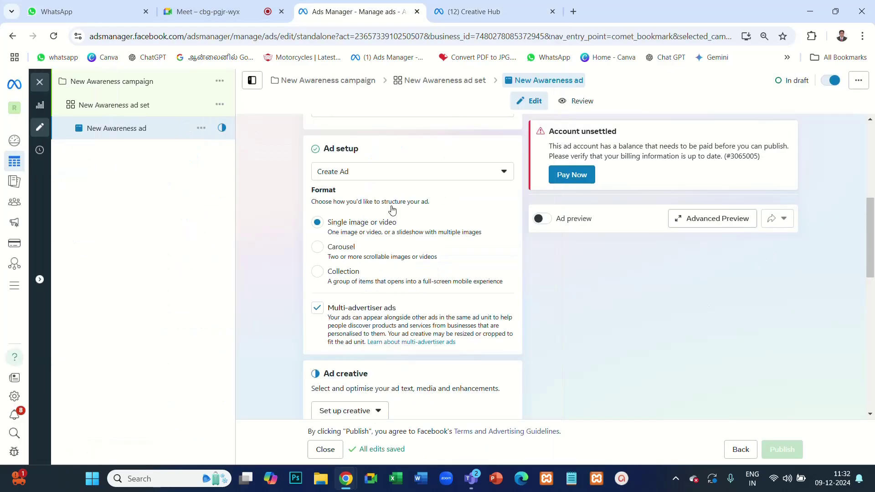
Step: Start an image ad in the Ad creative section and proceed to media selection, leaving the primary text blank
scroll(391, 196, "down", 3)
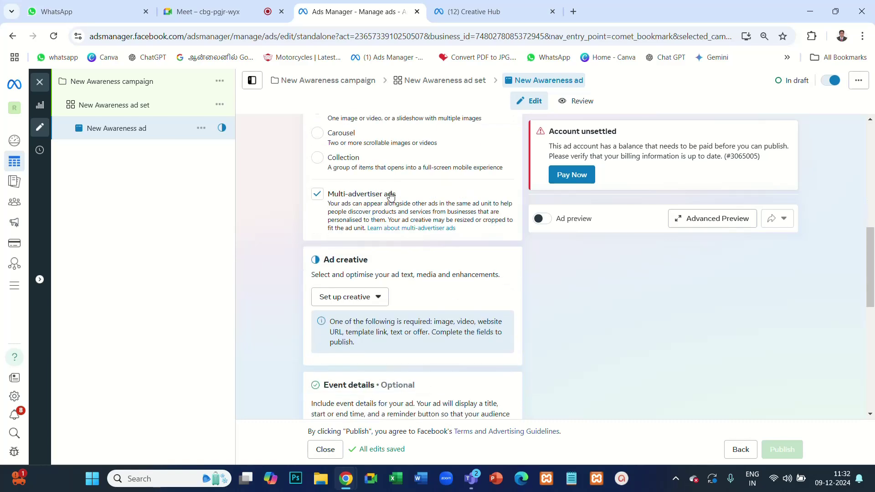
scroll(391, 196, "up", 1)
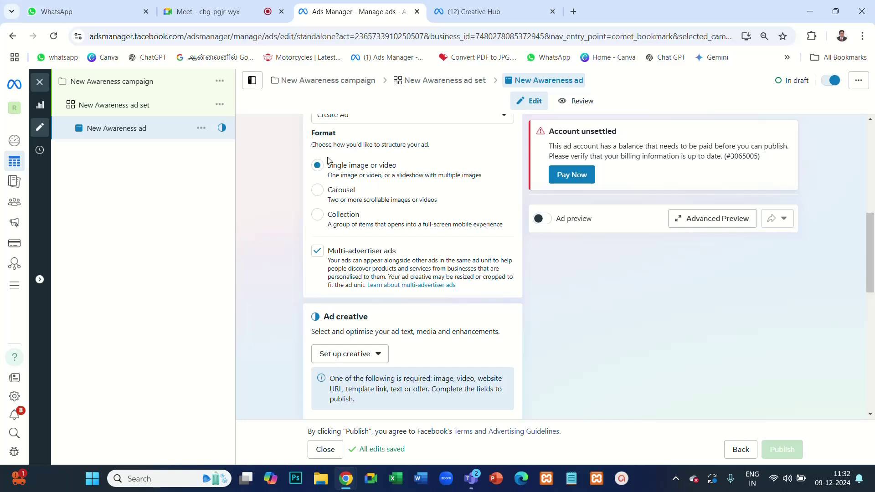
scroll(372, 186, "down", 4)
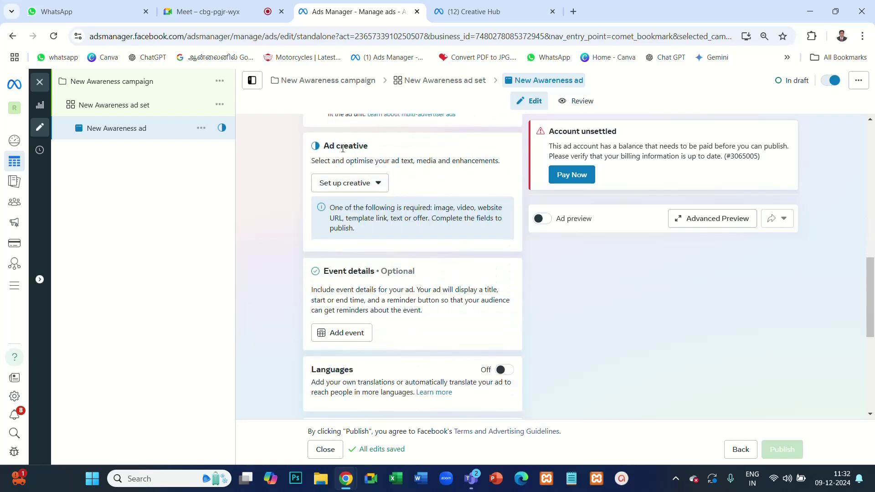
left_click(344, 185)
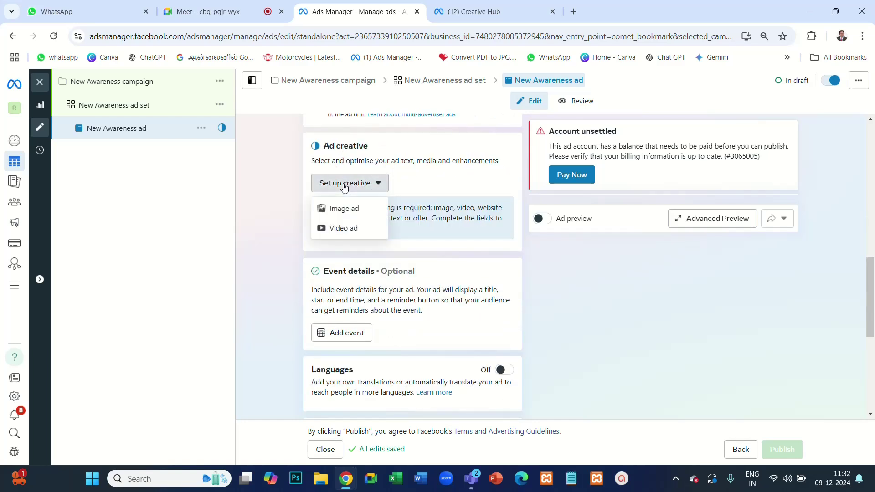
left_click(344, 209)
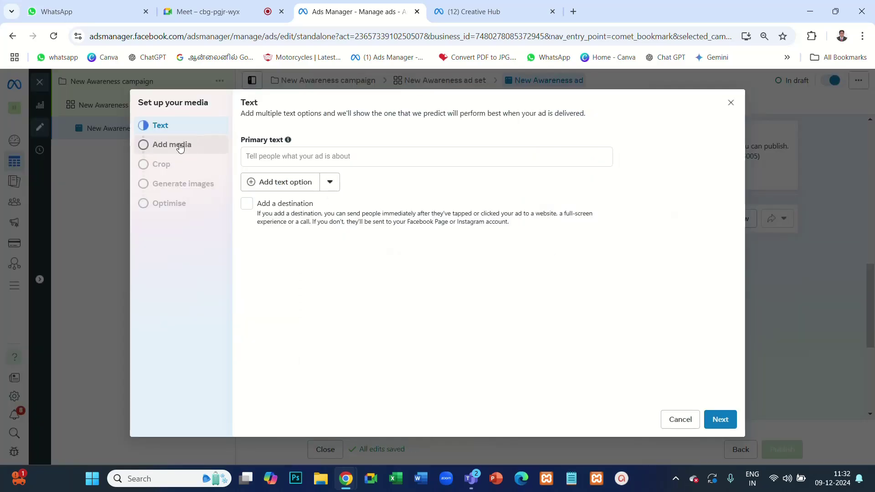
left_click(180, 147)
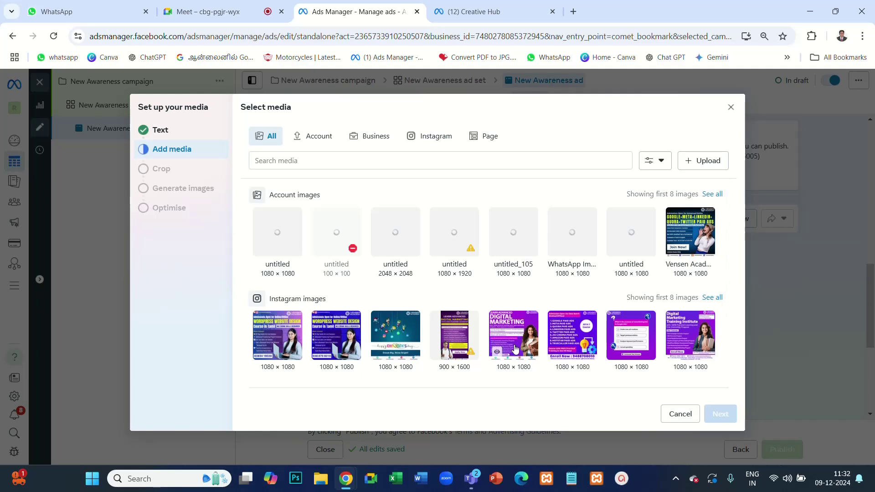
Step: Use the purple 1080 × 1080 Digital Marketing image from Instagram images, keep the original crops, and finish without generated variations
left_click(509, 330)
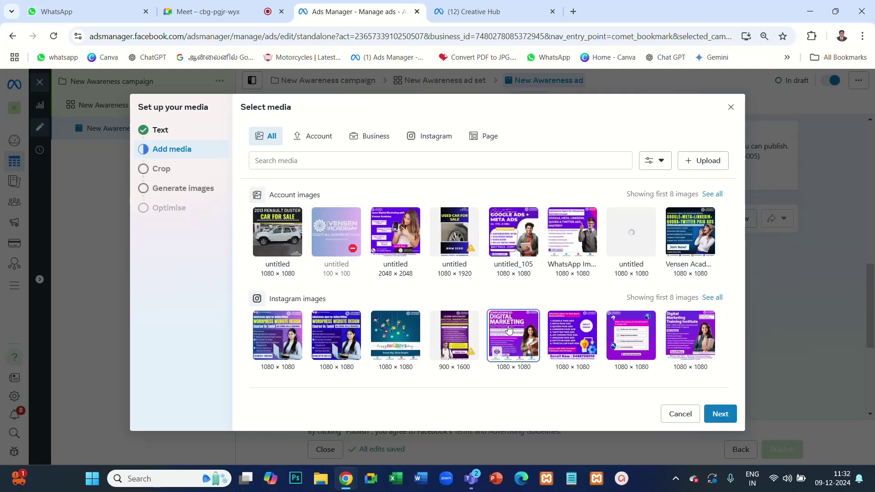
left_click(718, 416)
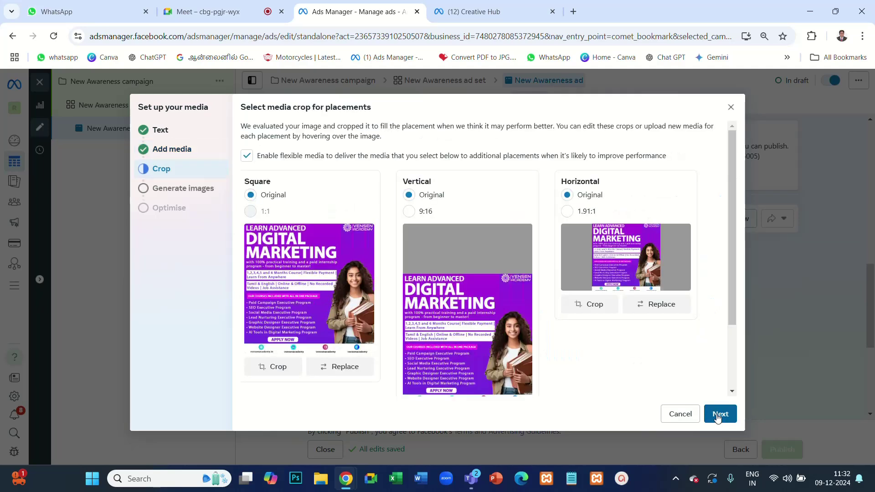
left_click(718, 415)
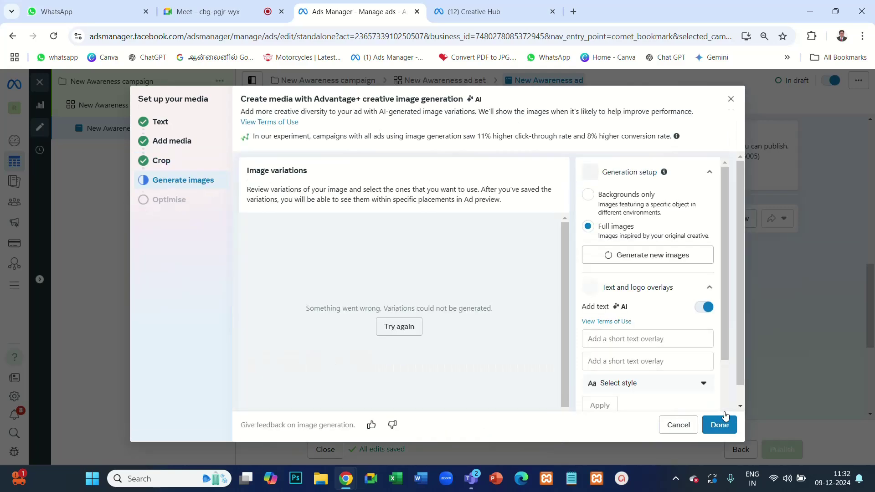
left_click(717, 429)
Step: Review the ad's Facebook and Instagram feed previews along with the Ad setup and Ad creative sections
scroll(673, 327, "down", 1)
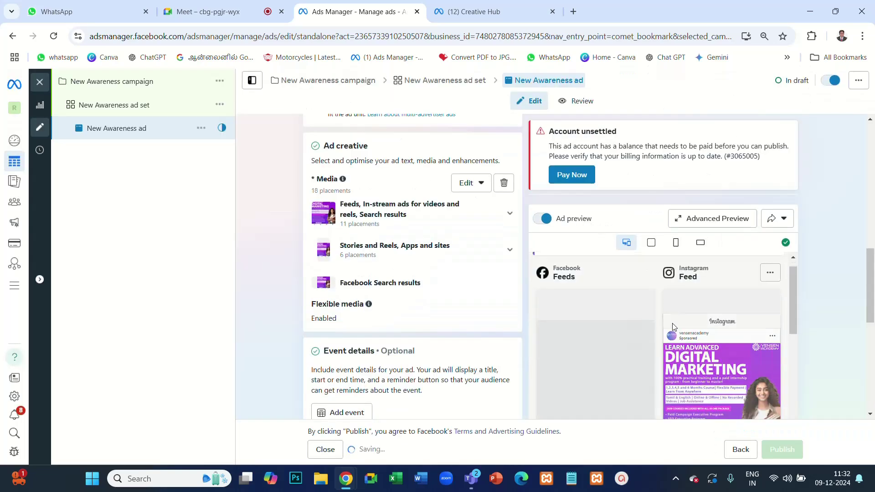
scroll(674, 328, "down", 2)
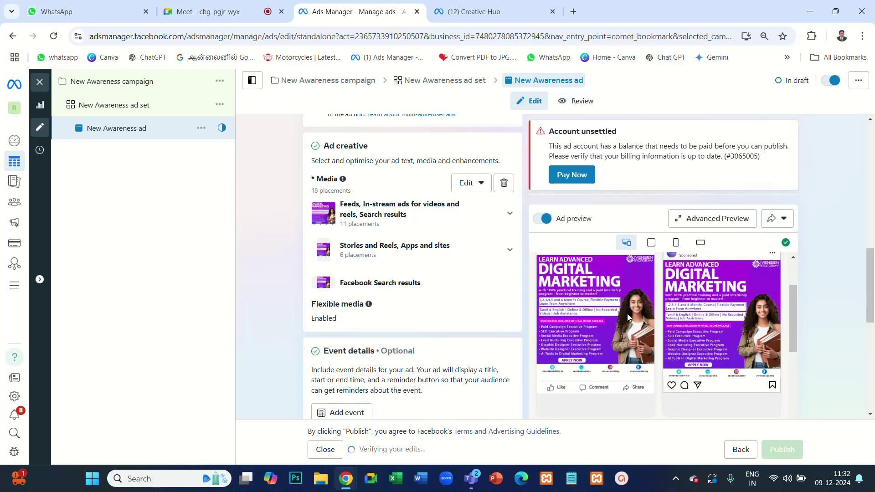
scroll(426, 296, "up", 5)
scroll(427, 296, "down", 2)
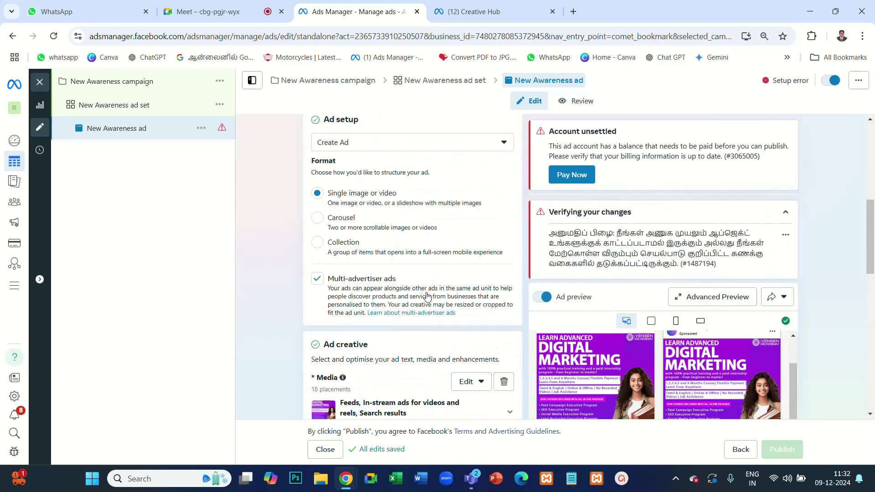
scroll(427, 295, "up", 2)
scroll(428, 277, "down", 5)
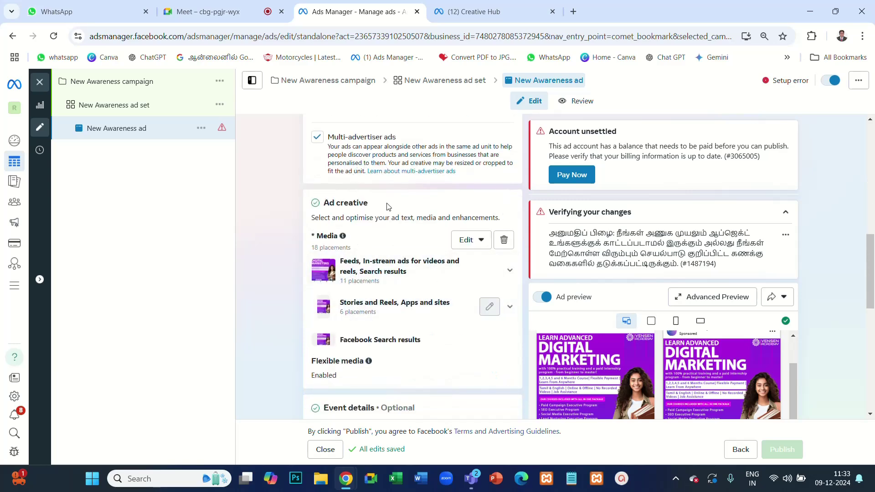
Step: Remove all media from the new ad's Ad creative section
scroll(456, 255, "down", 3)
scroll(628, 296, "down", 3)
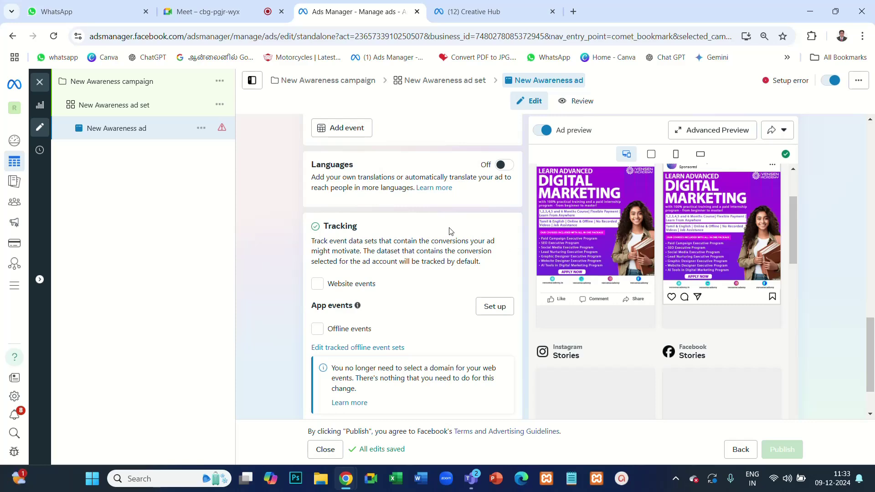
scroll(450, 231, "up", 5)
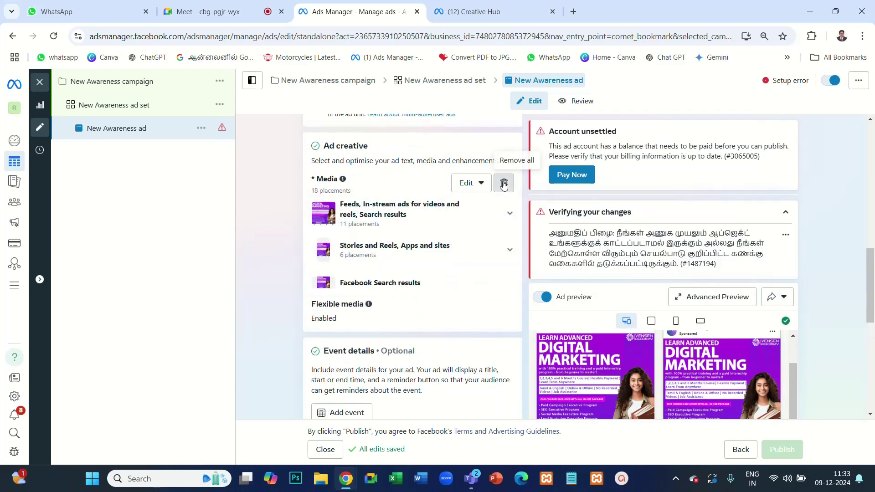
left_click(504, 184)
Step: Switch the Ad setup from Create Ad to Use existing post and highlight the Ad creative heading
scroll(404, 259, "up", 5)
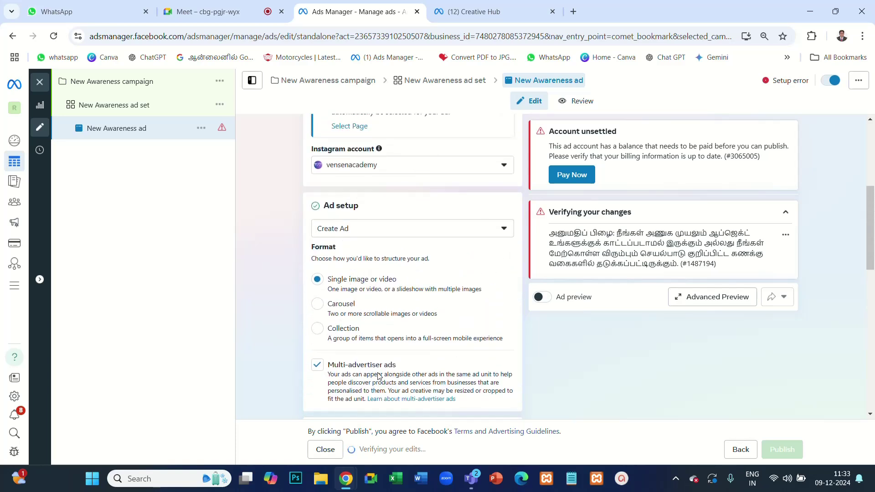
left_click(388, 228)
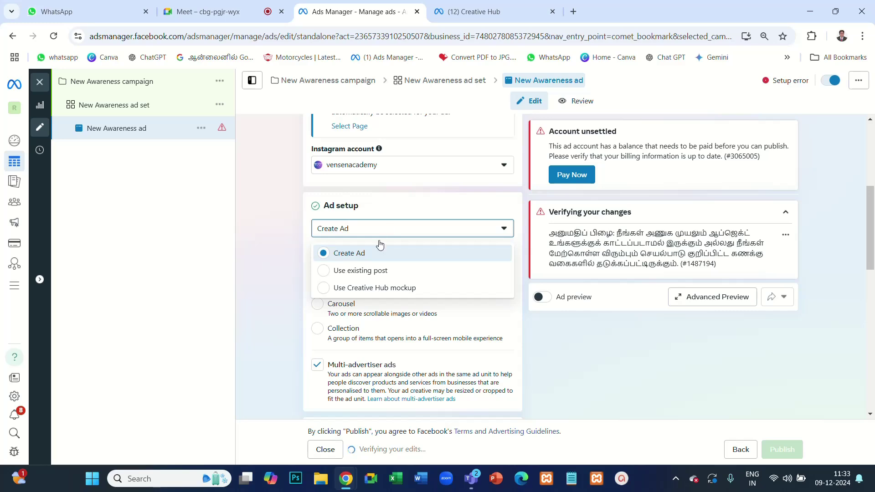
left_click(369, 272)
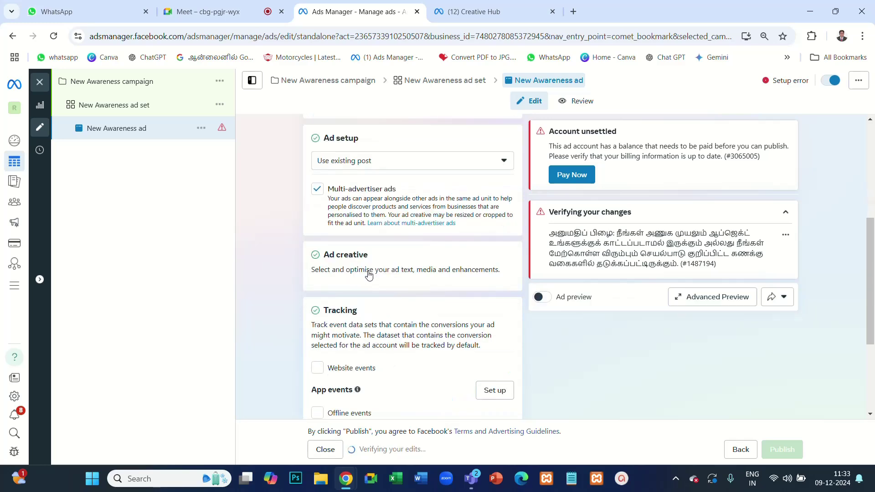
scroll(401, 267, "up", 4)
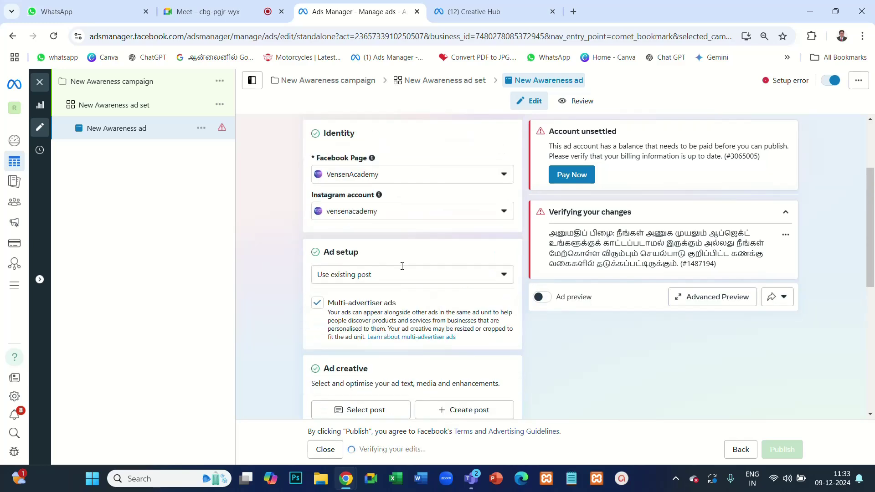
scroll(402, 268, "down", 6)
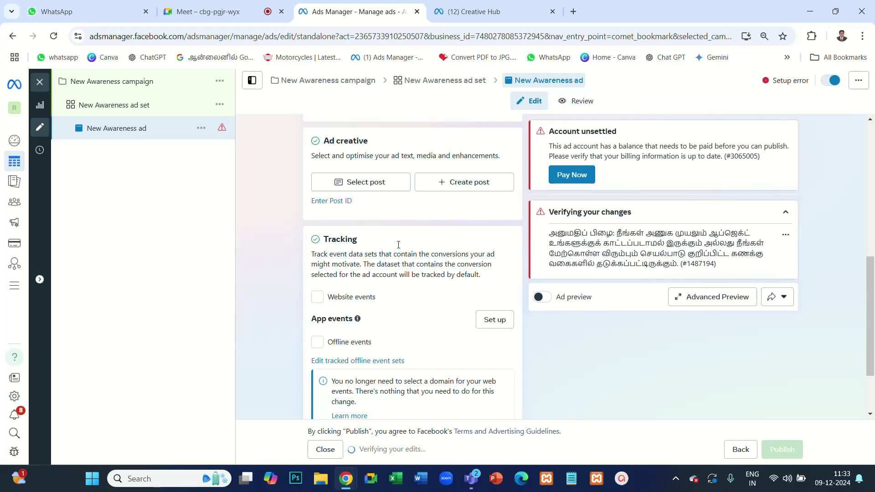
scroll(387, 255, "up", 3)
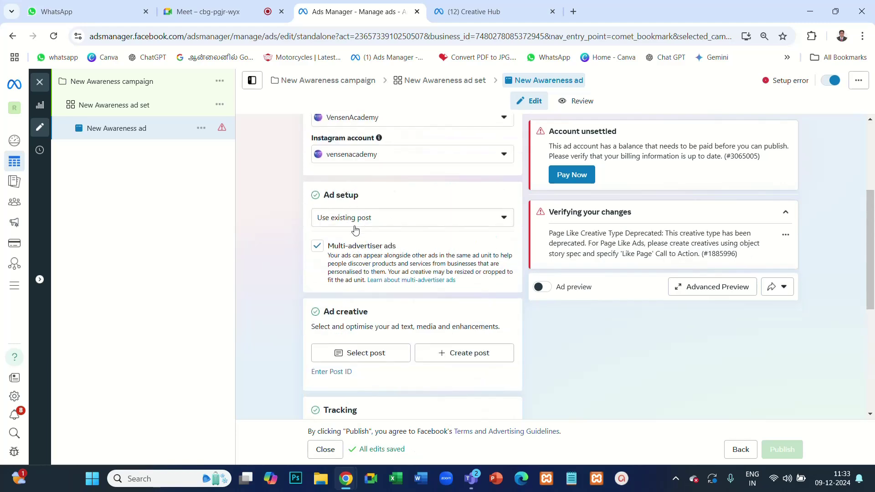
scroll(351, 230, "down", 2)
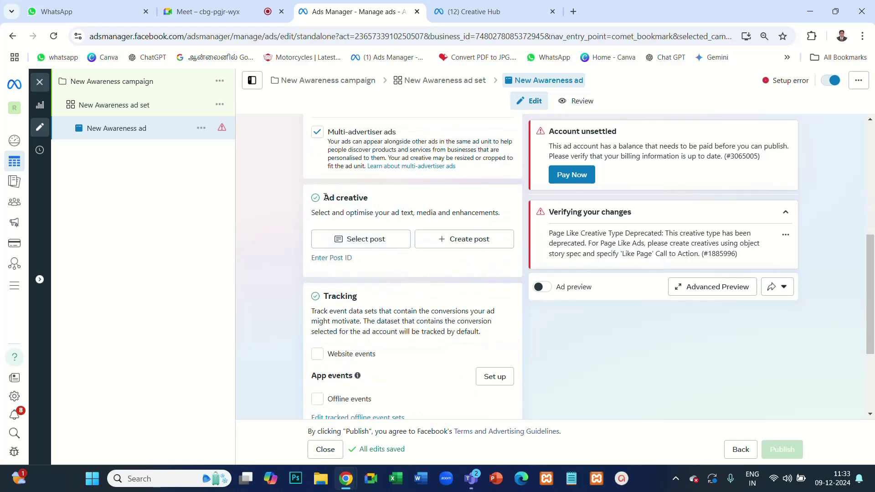
left_click_drag(325, 197, 385, 202)
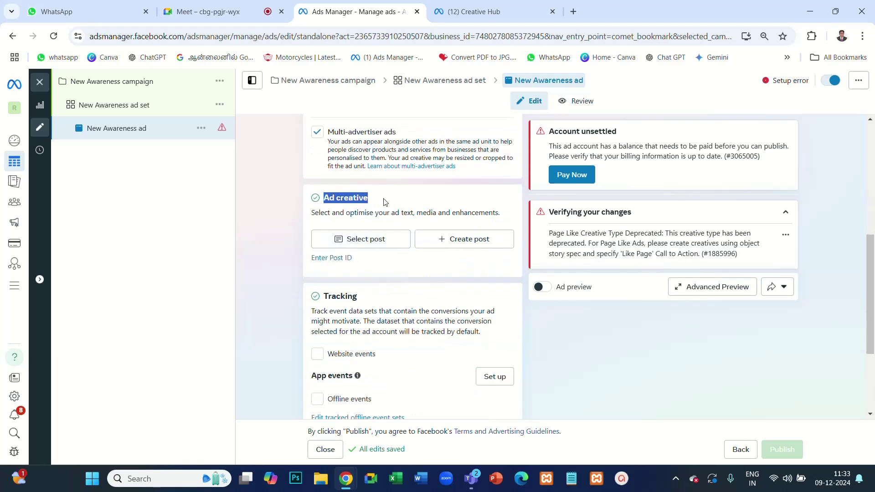
Step: Choose the "Quiz Time with Vensen Academy!" Facebook post of 4 Nov 2024 as the ad's existing post
left_click(370, 242)
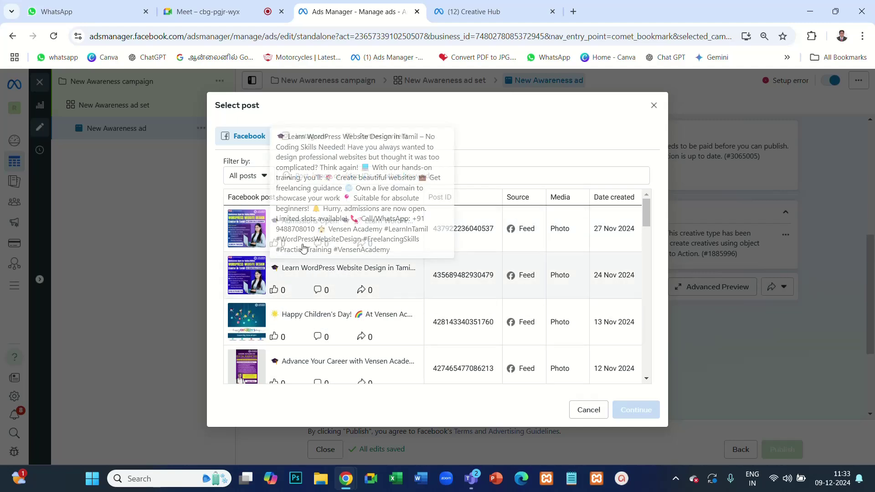
left_click_drag(645, 206, 643, 253)
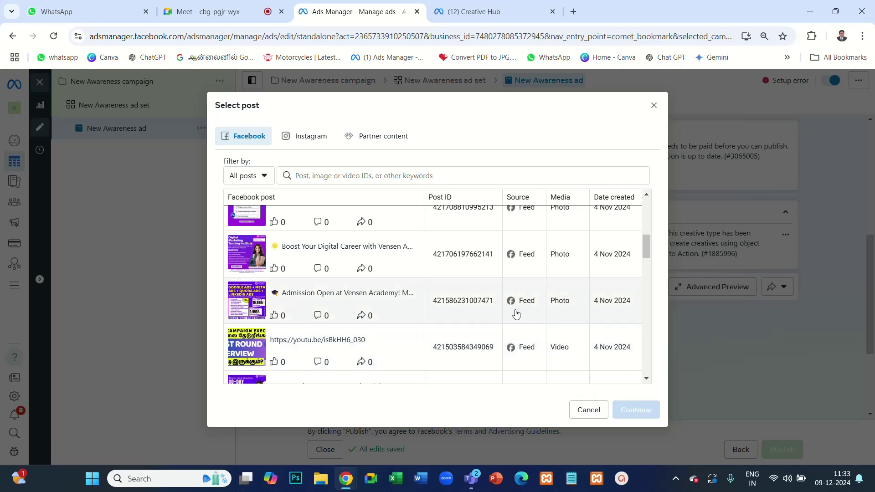
scroll(509, 312, "up", 3)
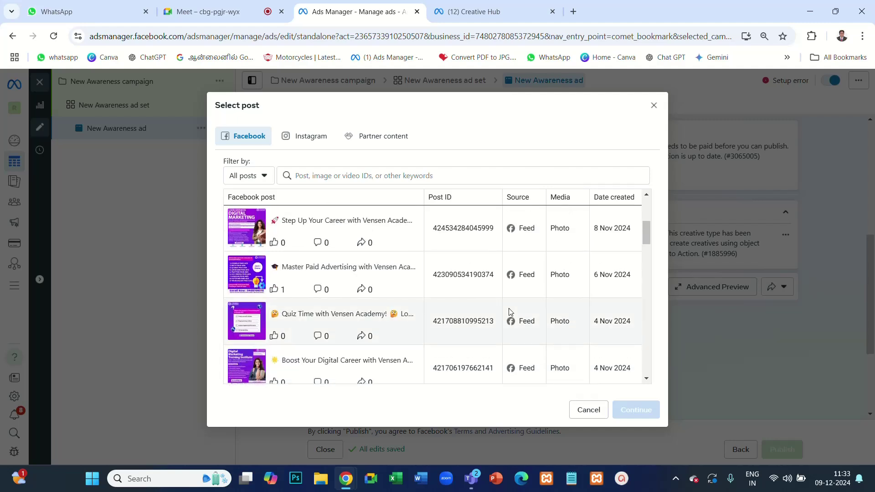
scroll(509, 312, "up", 5)
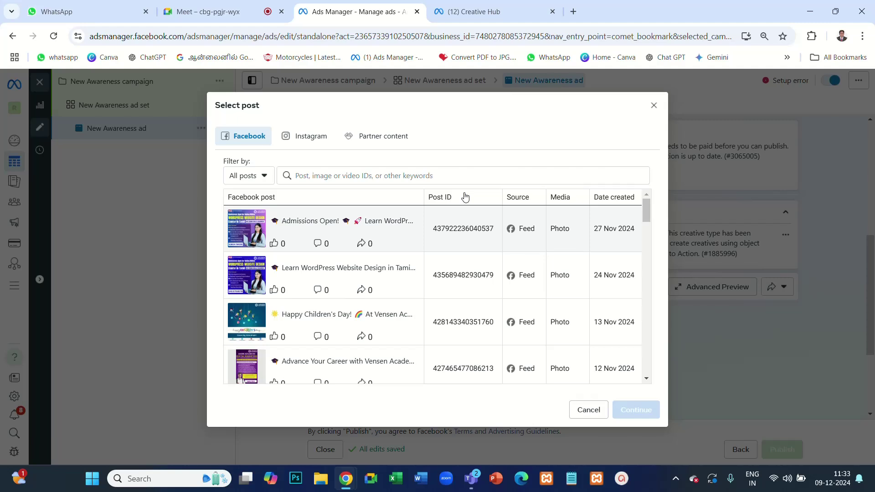
left_click(504, 264)
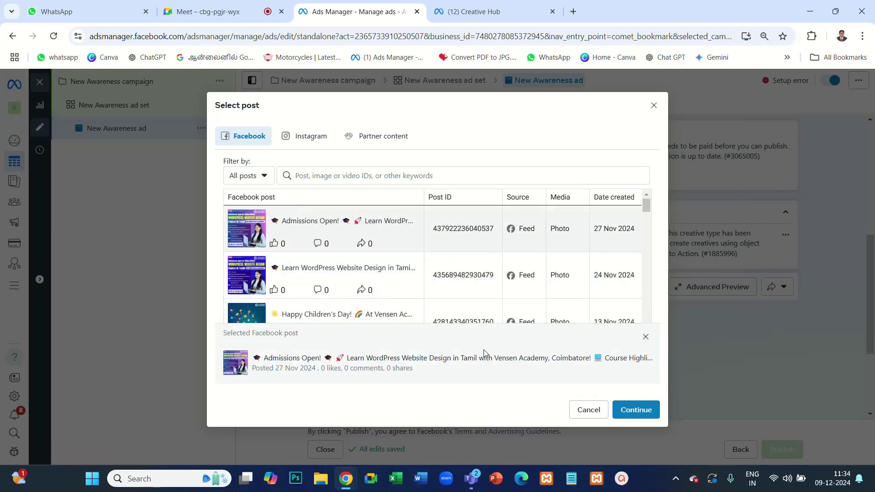
scroll(501, 273, "down", 1)
left_click(501, 273)
scroll(501, 274, "down", 3)
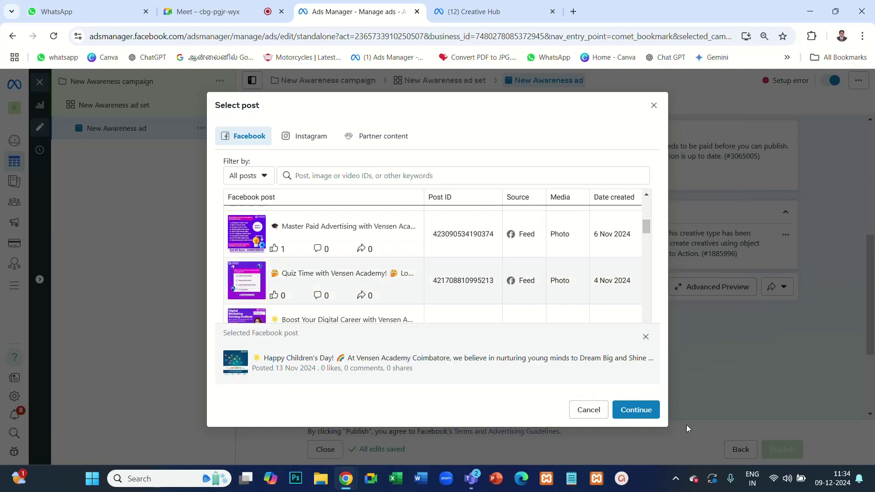
left_click(639, 413)
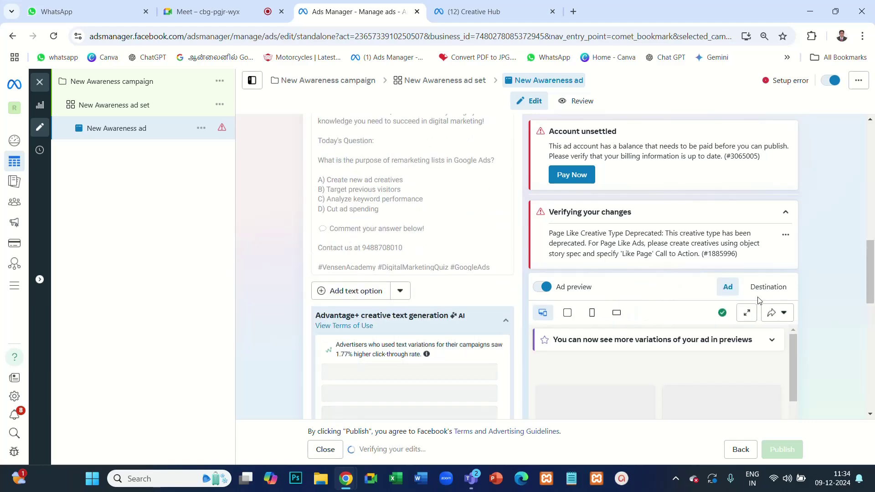
Step: Review the ad's previews, Message template and Tracking sections, and display the available Ad setup options
scroll(783, 306, "down", 3)
scroll(843, 287, "down", 5)
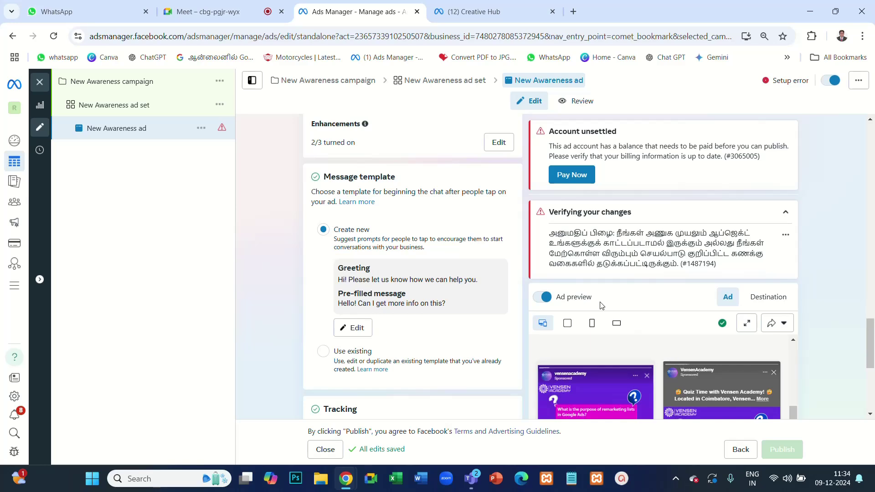
scroll(691, 299, "down", 5)
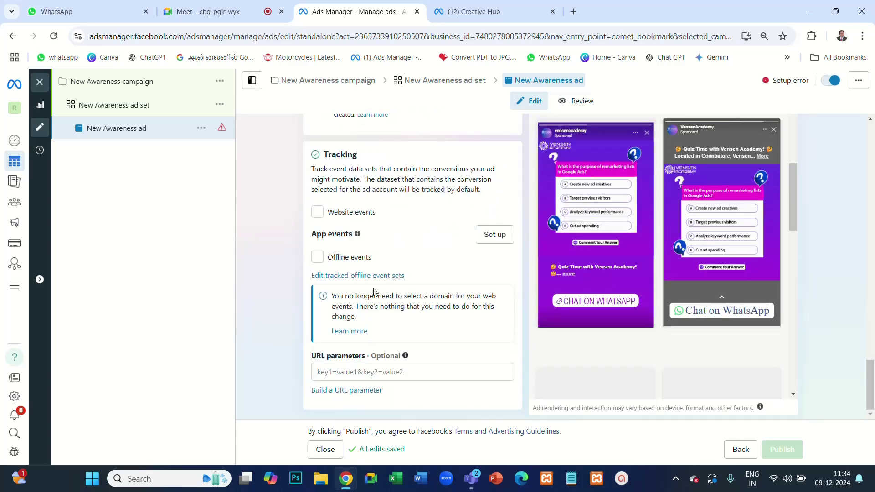
scroll(373, 292, "up", 10)
scroll(374, 292, "up", 10)
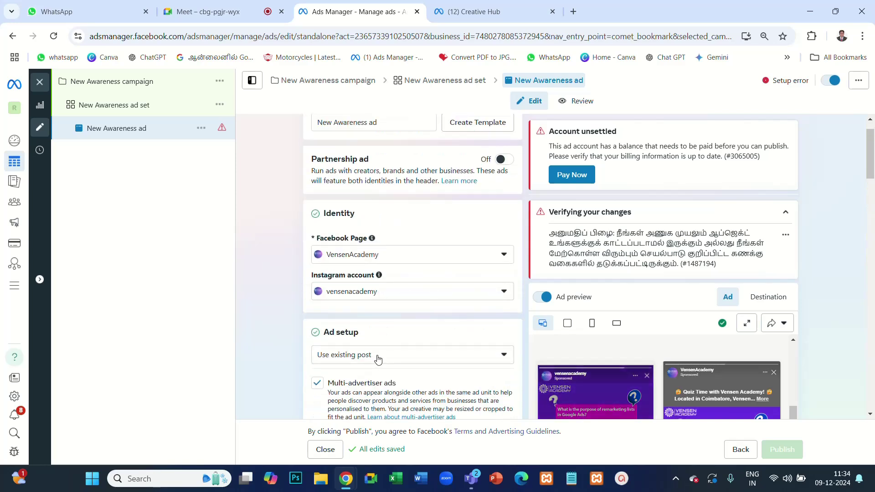
left_click(378, 355)
scroll(415, 335, "down", 4)
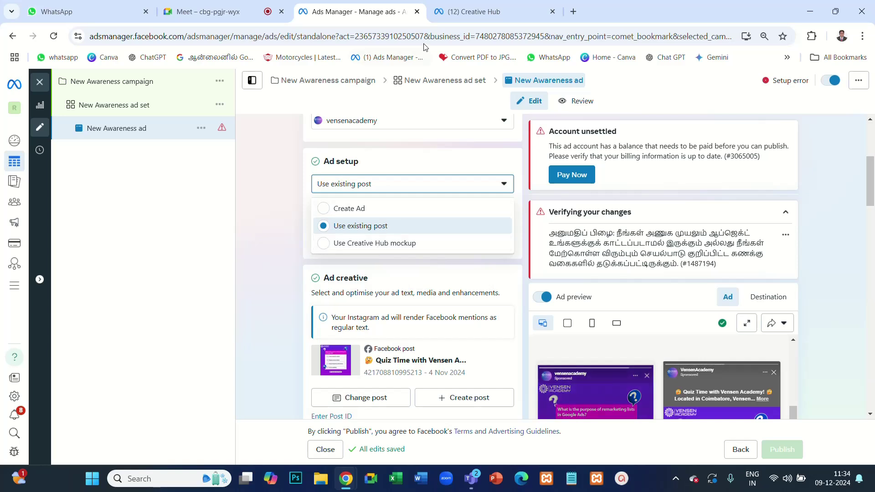
Step: Switch to the Creative Hub page, create a new mockup and dismiss the notice about importing to Ads Manager
mouse_move(13, 295)
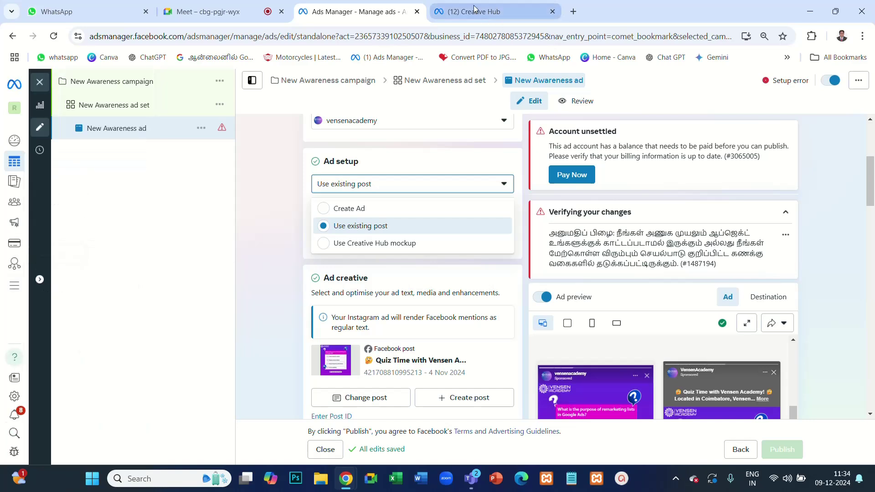
left_click(473, 12)
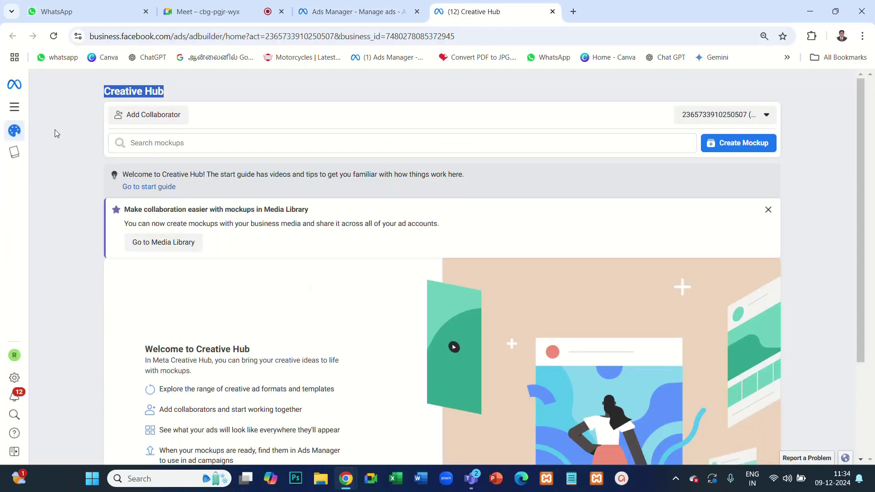
left_click(68, 106)
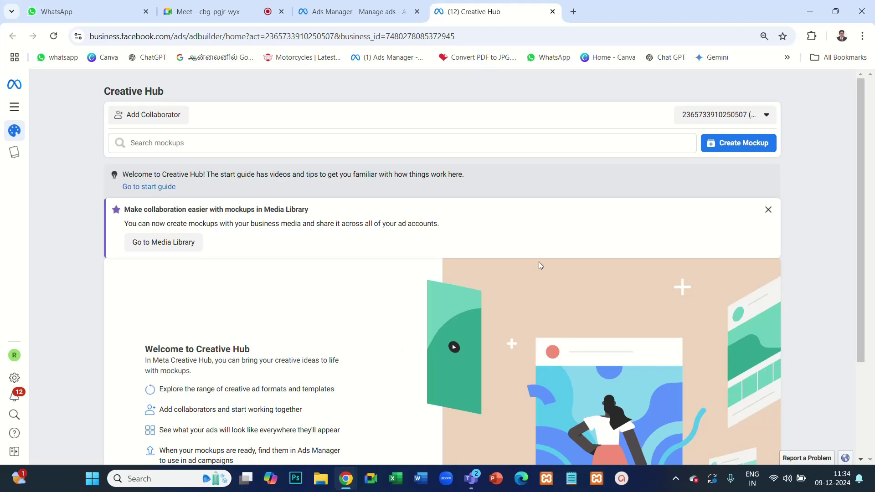
left_click(728, 144)
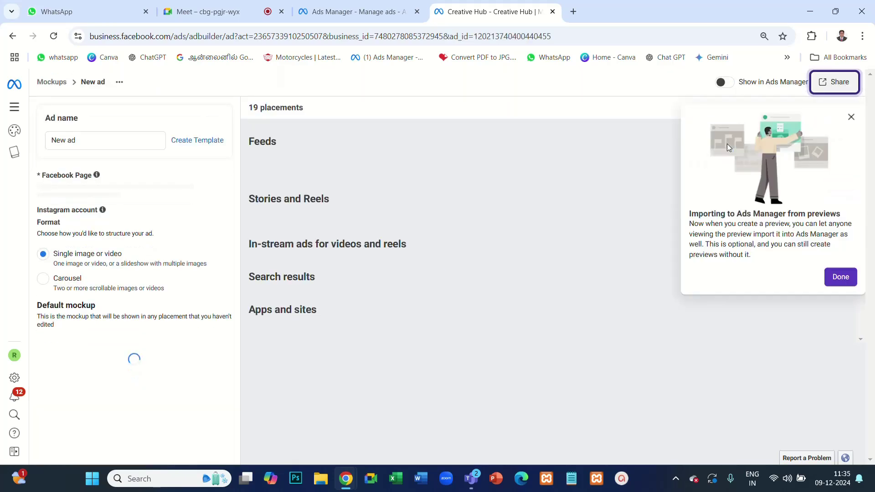
left_click(840, 278)
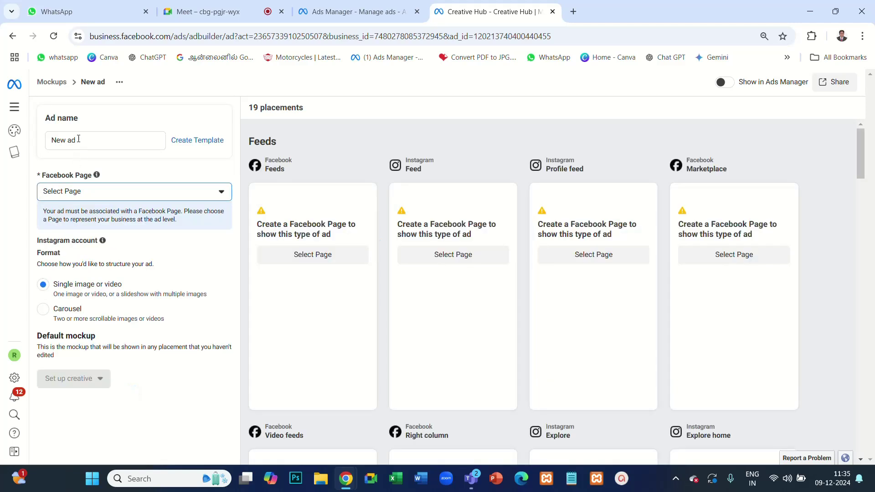
Step: Rename the mockup ad as Welcome
left_click_drag(78, 141, 48, 144)
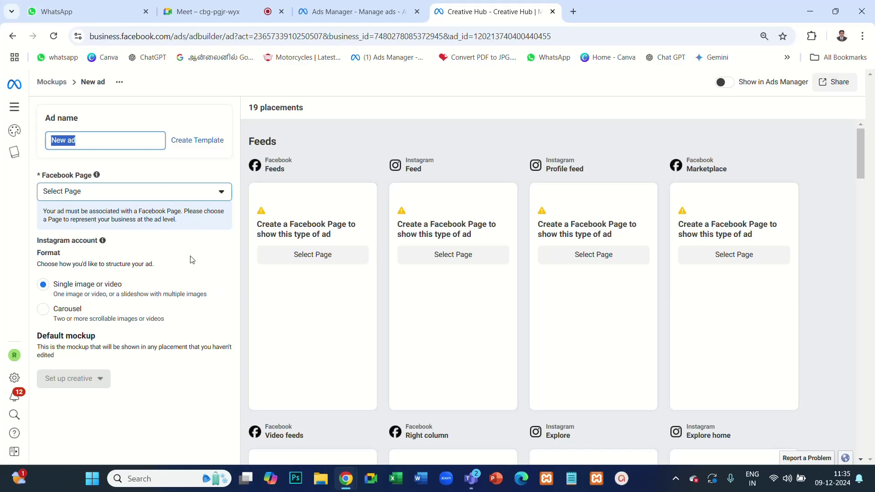
type("Welcome")
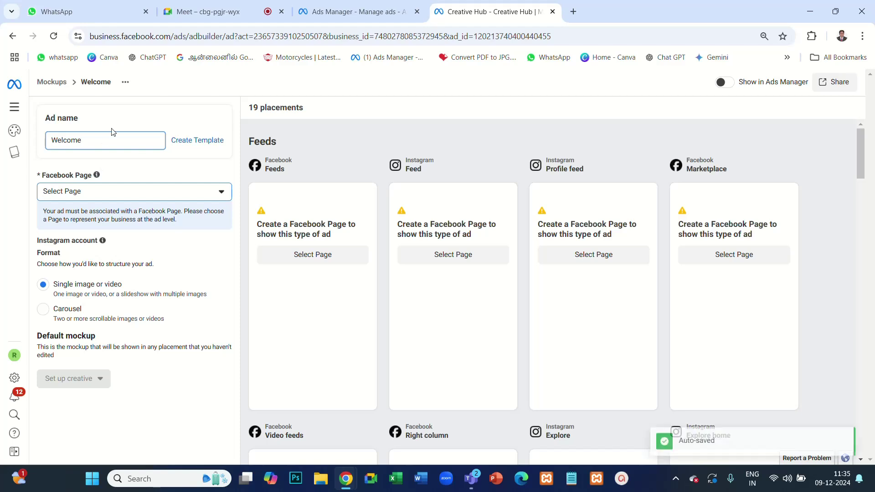
left_click(126, 117)
Step: Set the mockup's Facebook Page to VensenAcademy and its Instagram account to vensenacademy
left_click(100, 192)
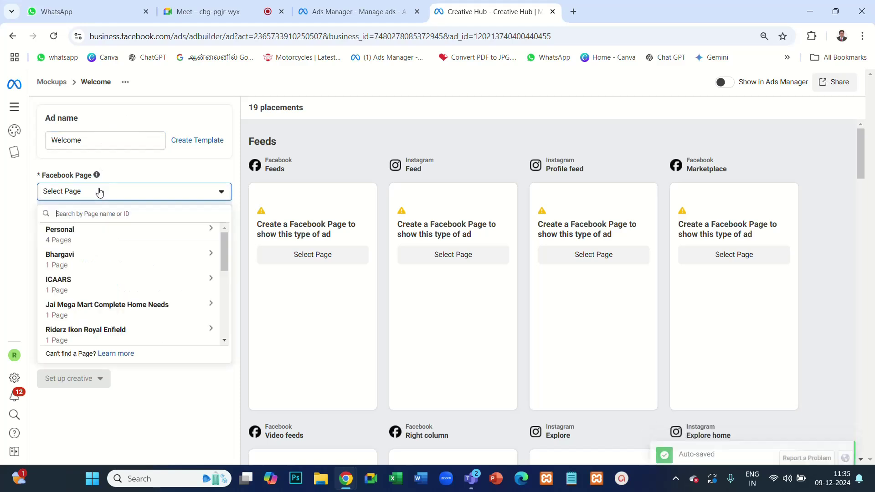
type("ven")
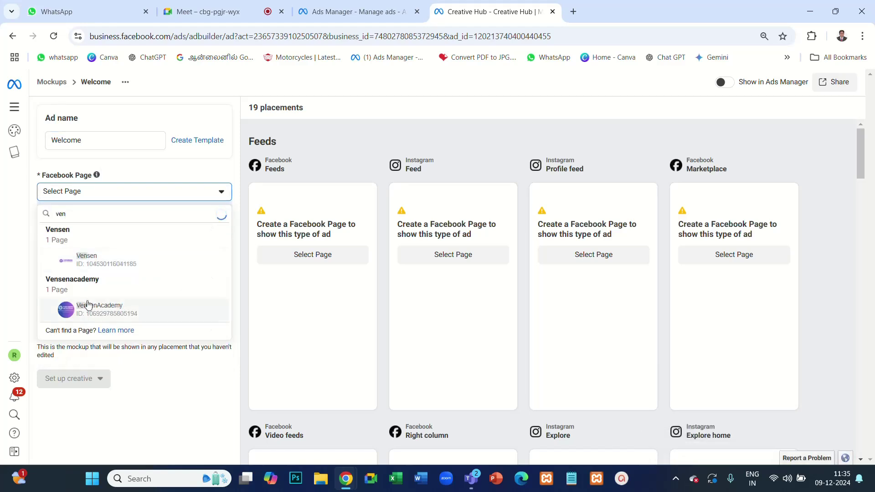
key("Return")
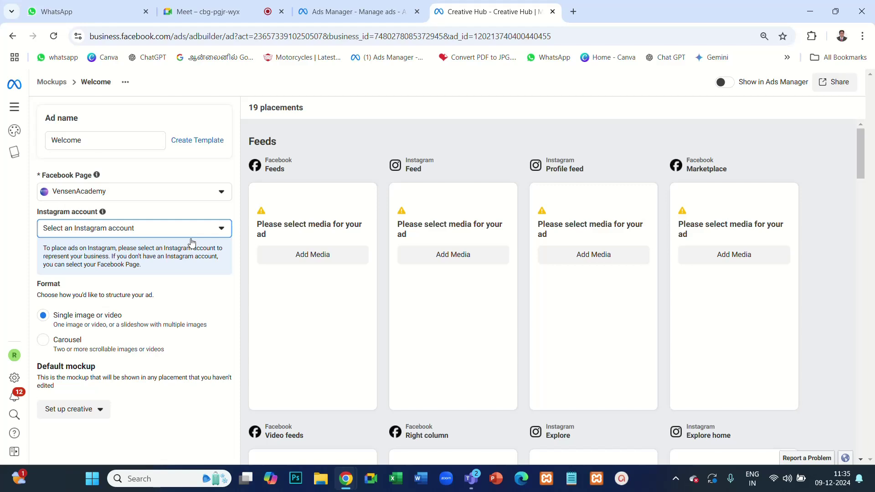
left_click(219, 228)
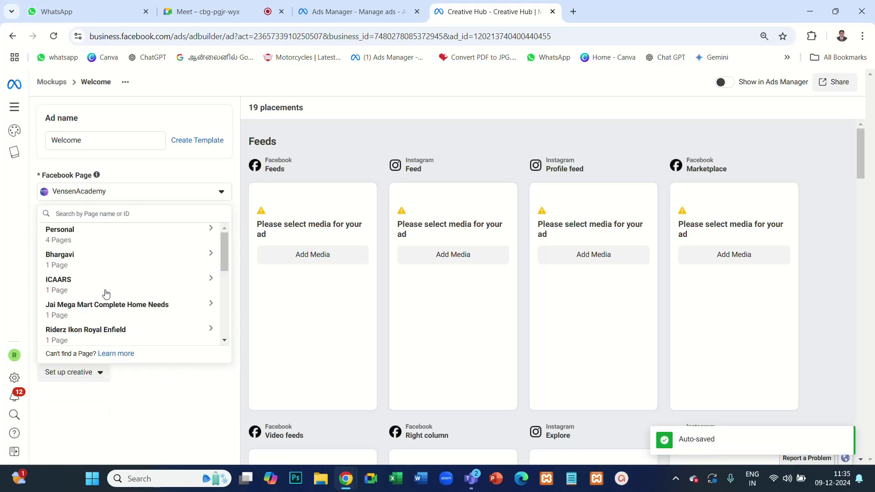
left_click(205, 173)
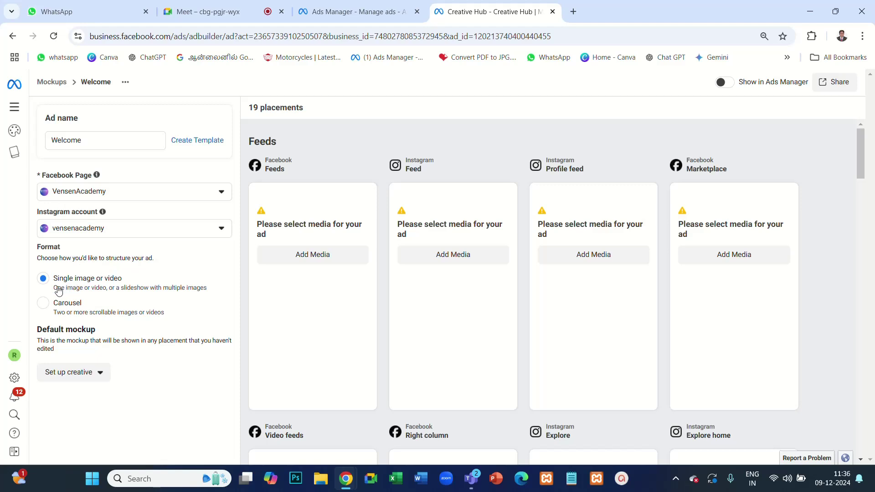
Step: Set up the default mockup as an image ad with primary text Welcome and headline Call Vensen Academy
left_click(71, 376)
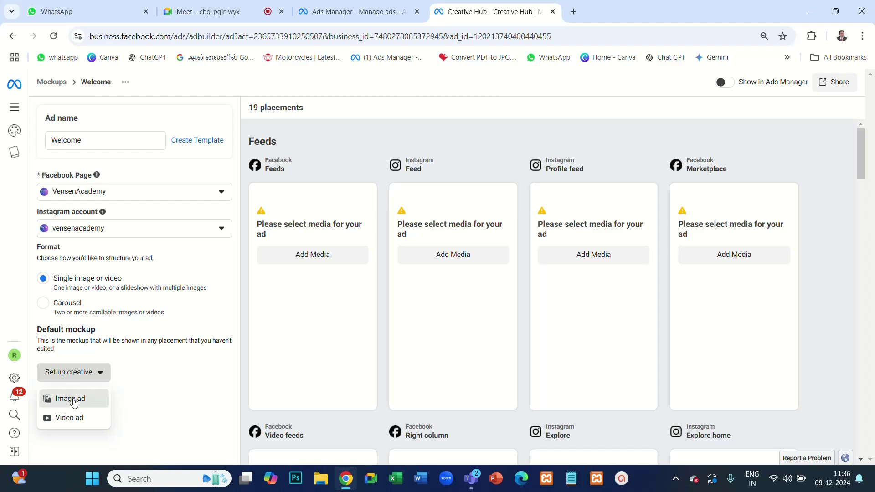
left_click(72, 400)
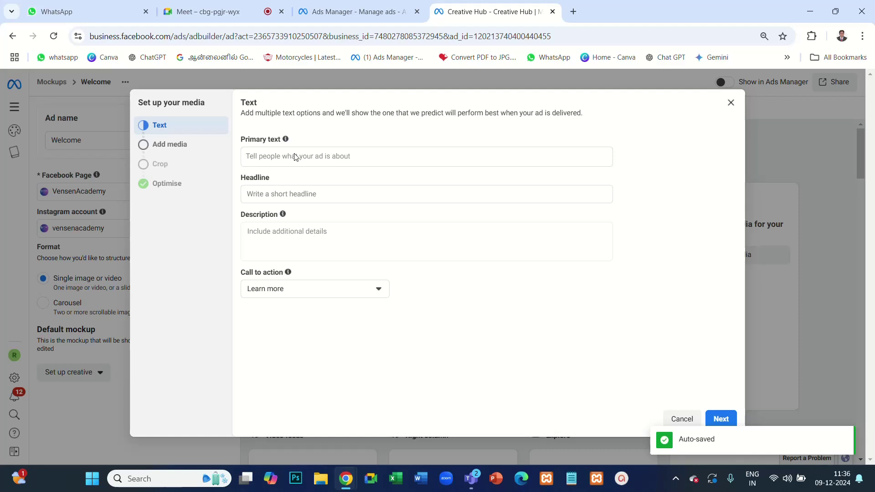
left_click(296, 155)
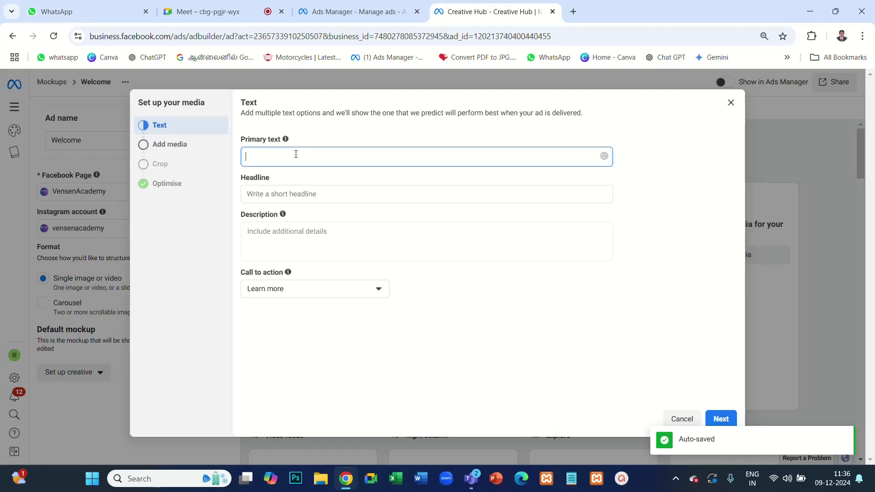
type("Welcome")
left_click(315, 194)
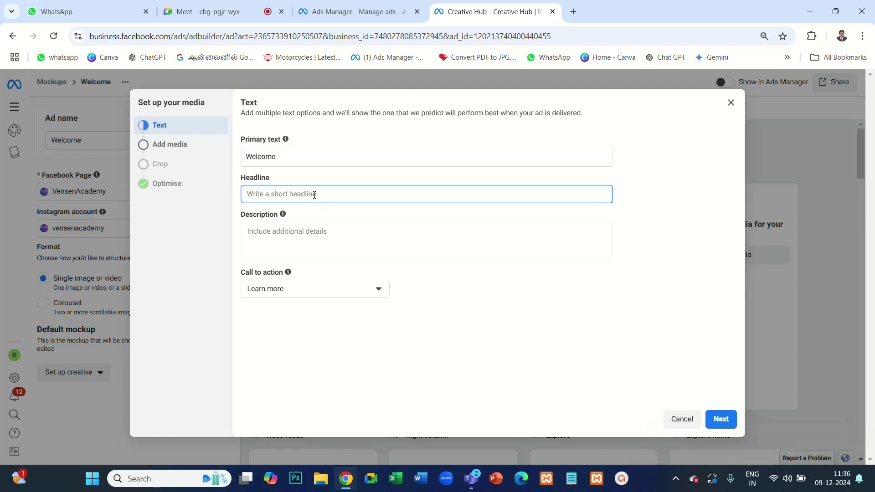
type("Call Vensen Academy")
Step: Set the description to Best Digital Marketing Training Institute and the call to action to Enquire now, and continue to media selection
left_click(350, 230)
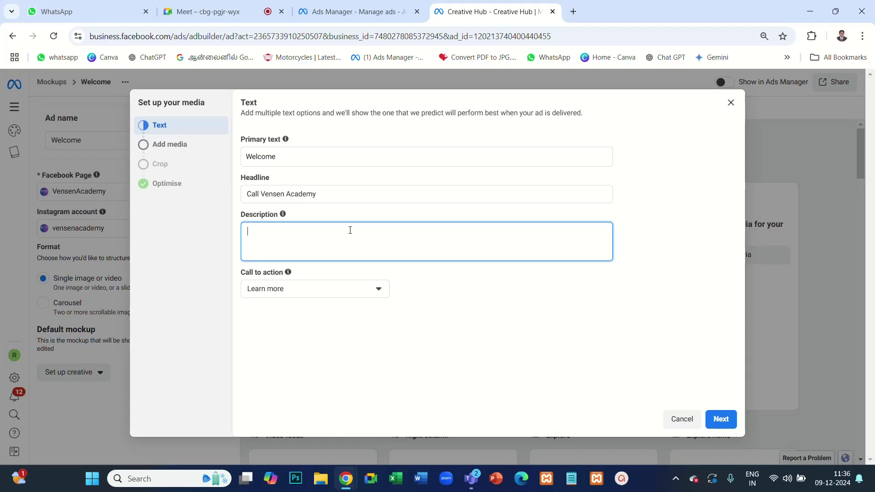
type("Best Digital MArketing Trainin")
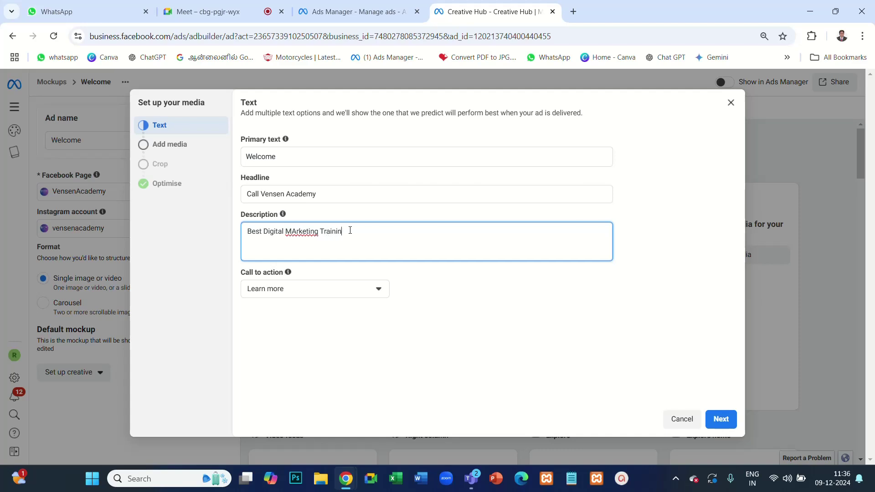
type("g Institute")
left_click(297, 231)
key("BackSpace")
type("a")
left_click(336, 295)
left_click(291, 337)
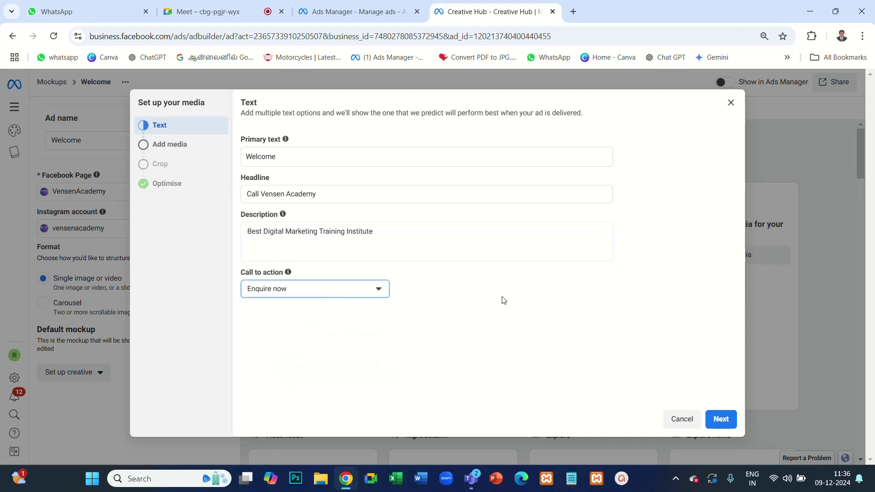
left_click(720, 418)
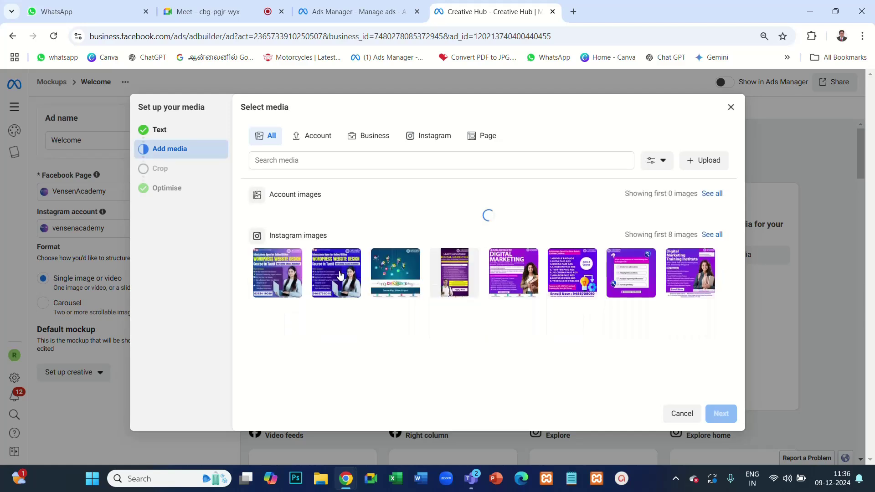
Step: Add the Learn Advanced Digital Marketing image from the Instagram images, keep its original crops and finish the media setup
left_click(517, 335)
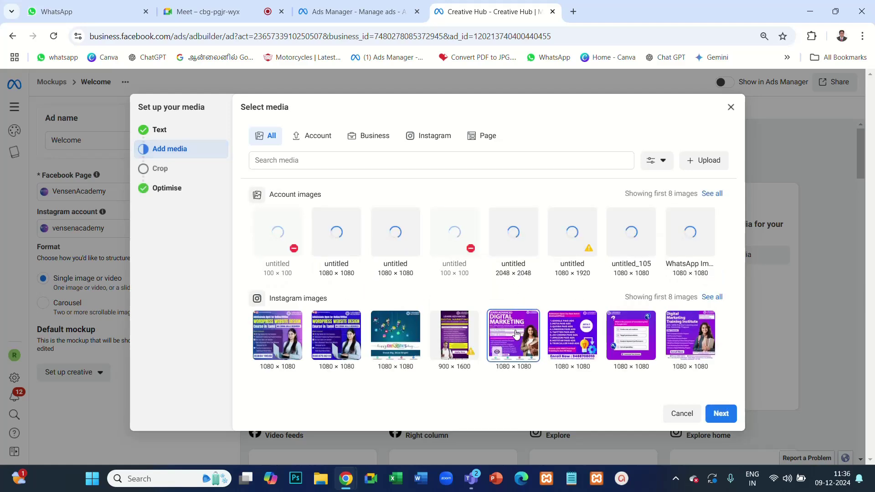
left_click(720, 414)
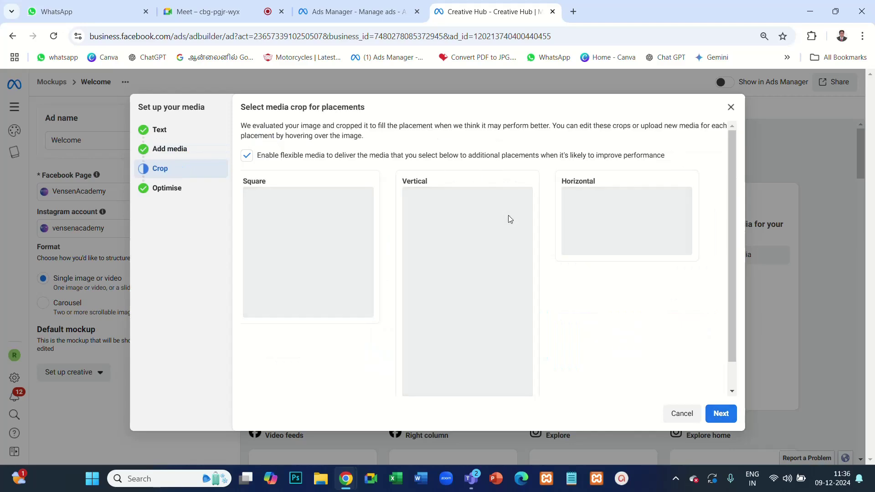
left_click(723, 416)
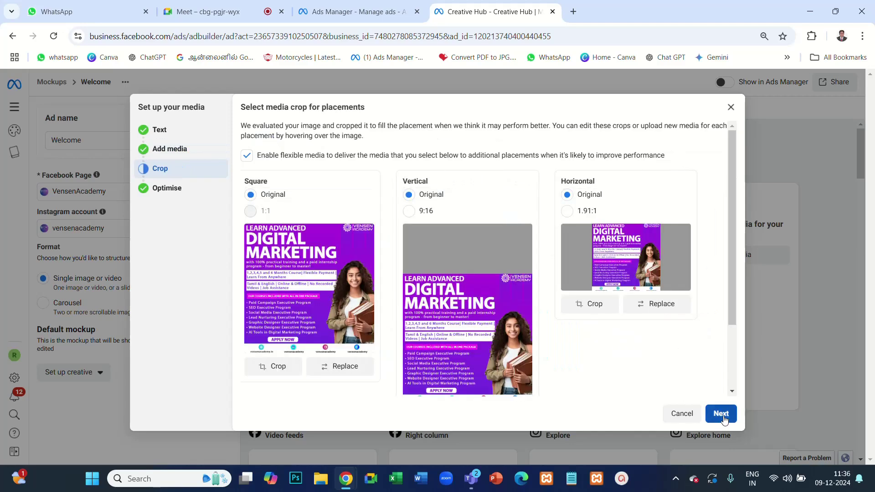
left_click(725, 418)
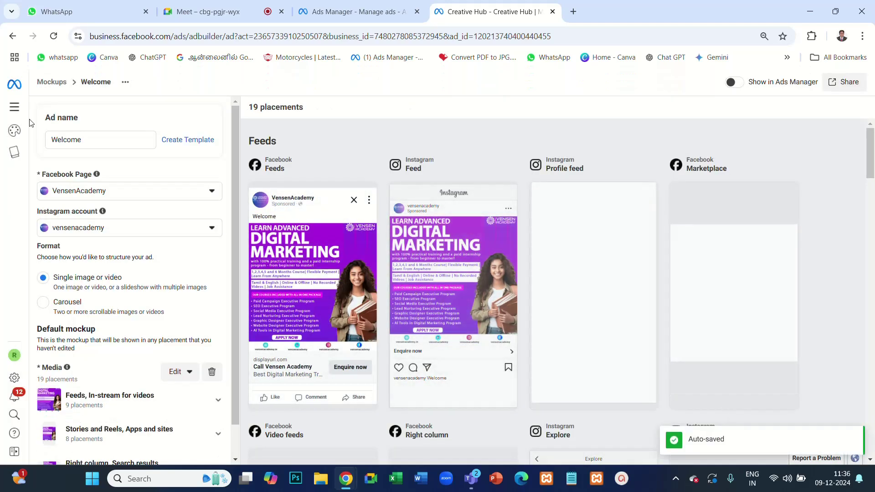
Step: Review the mockup's media, text, destination and website URL settings alongside its previews for all placements
double_click(77, 138)
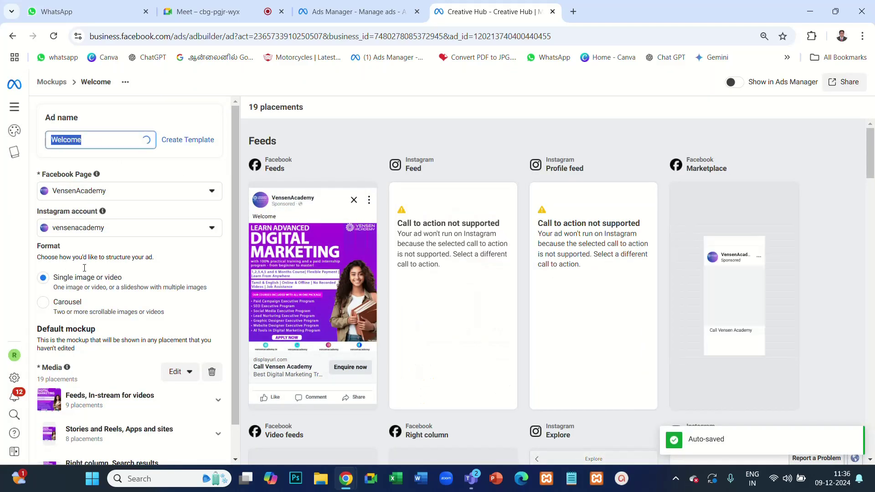
scroll(164, 270, "down", 1)
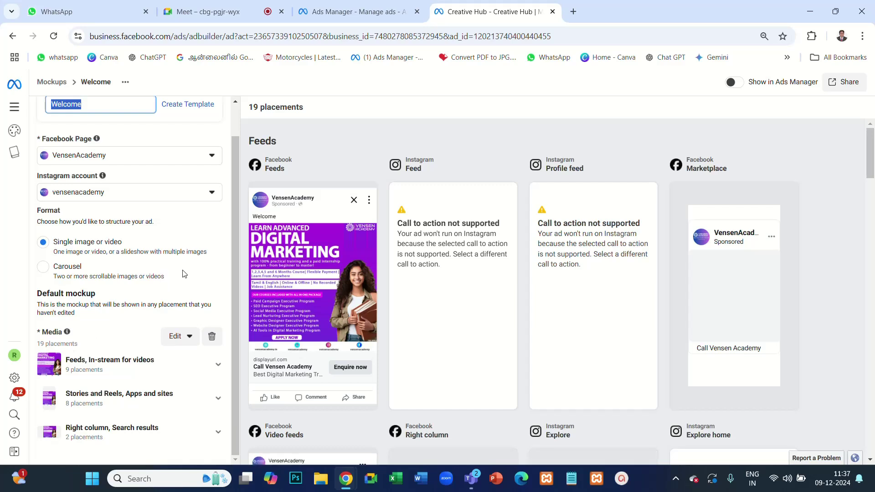
scroll(233, 218, "down", 1)
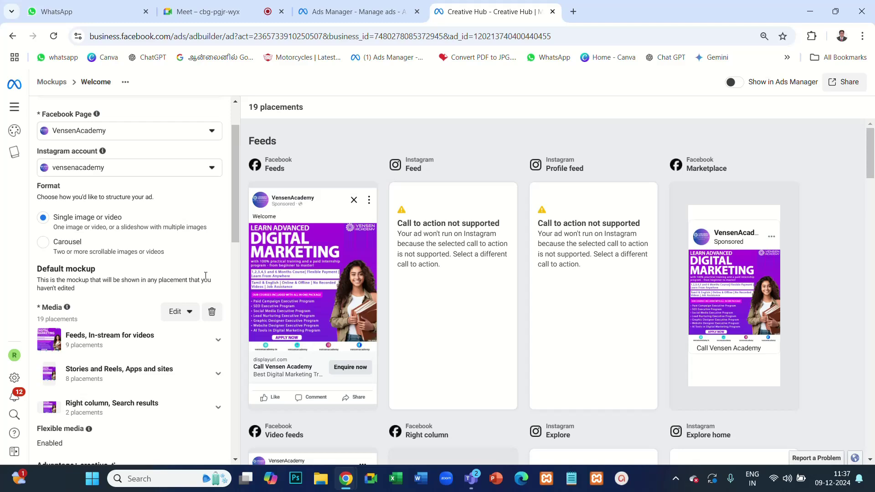
key("ctrl+minus")
key("ctrl+minus")
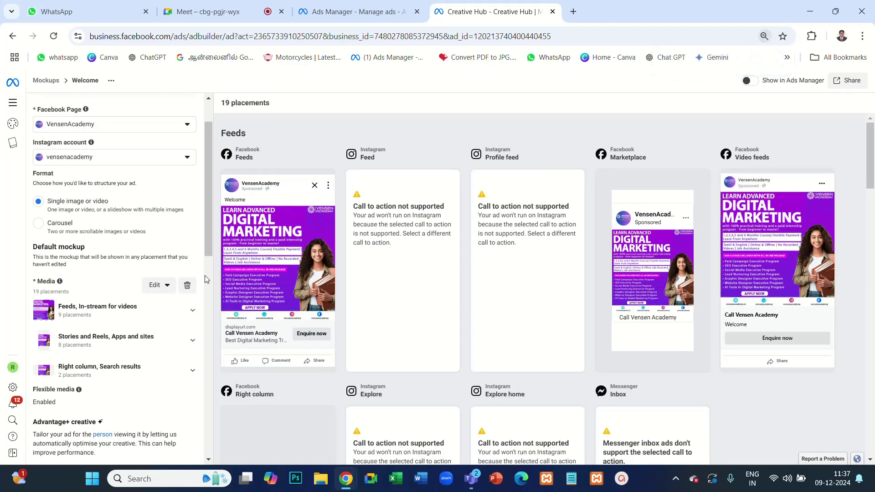
key("ctrl+minus")
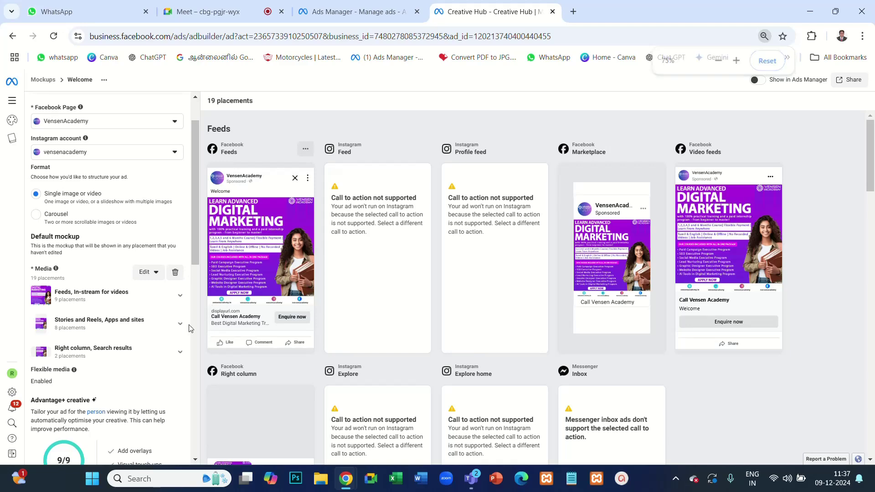
scroll(170, 336, "down", 10)
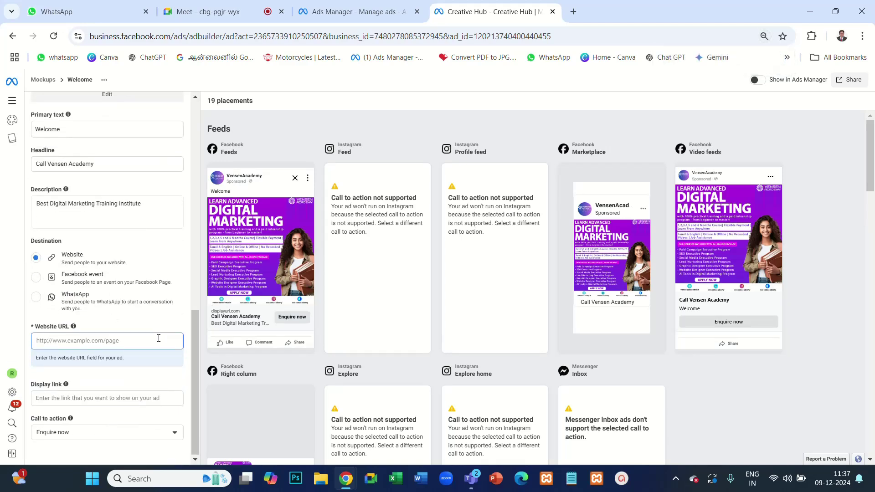
key("ctrl+minus")
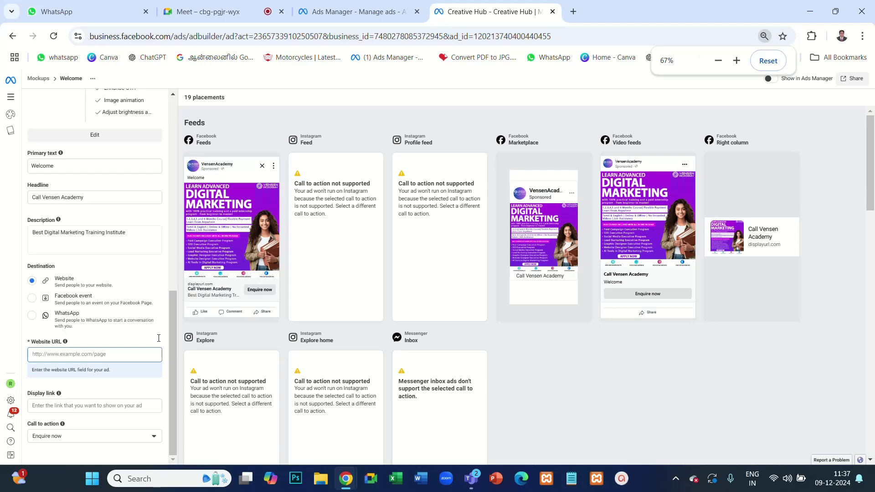
key("ctrl+minus")
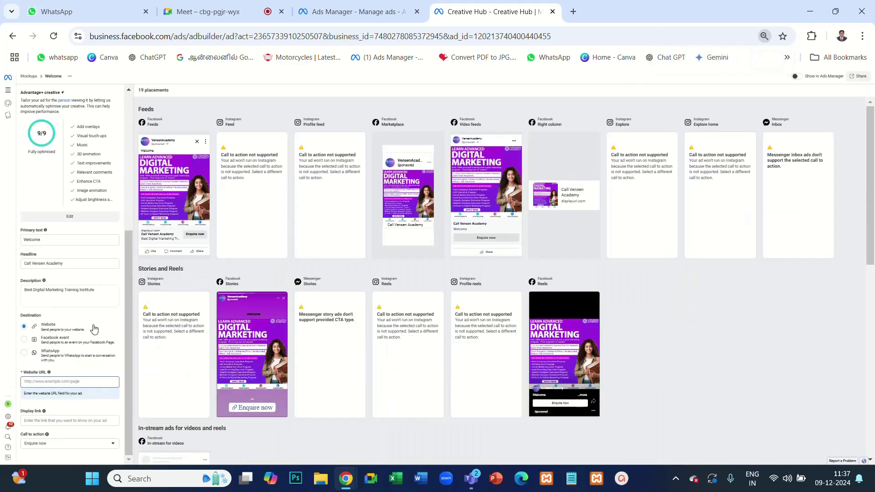
scroll(94, 329, "up", 5)
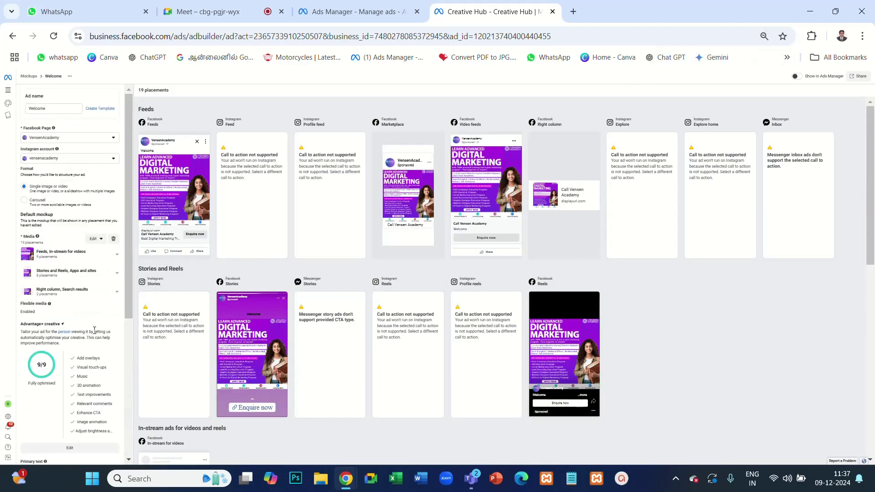
key("ctrl+plus")
key("ctrl+plus")
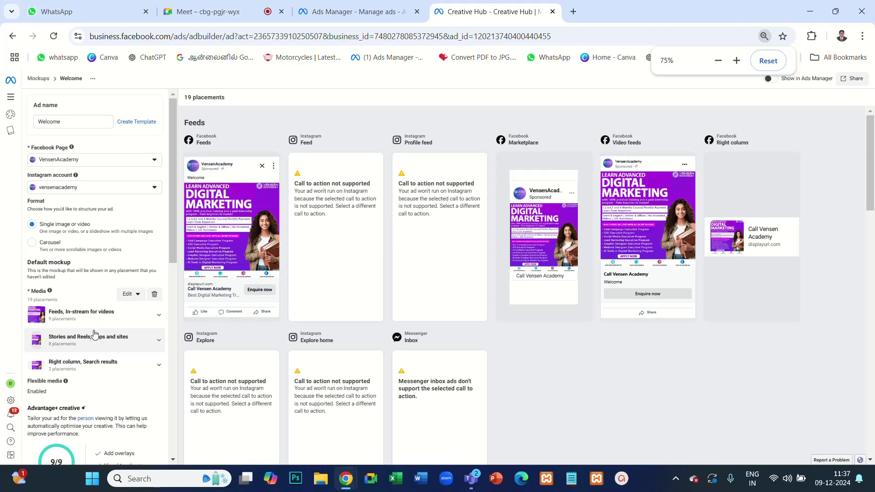
key("ctrl+plus")
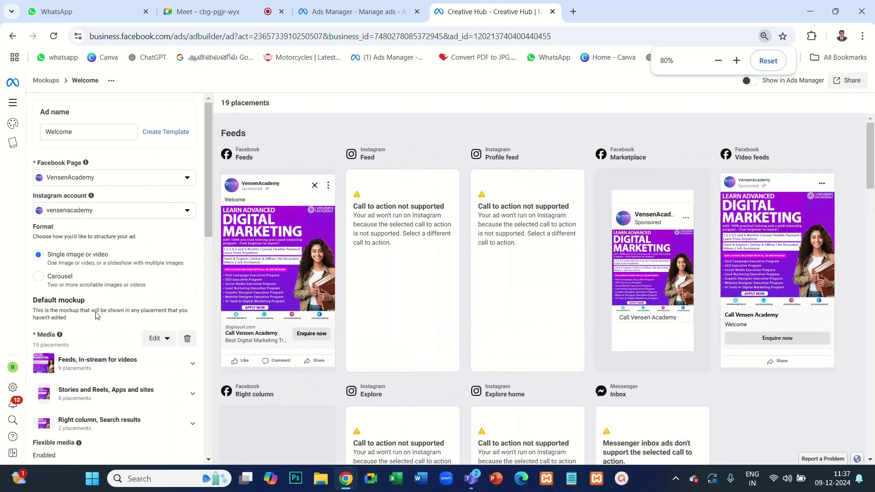
key("ctrl+plus")
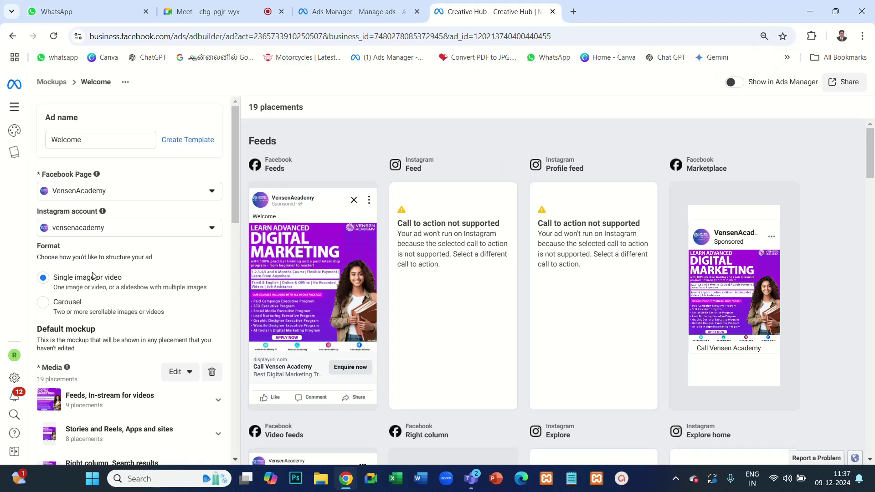
Step: Make the Welcome mockup show in Ads Manager, switch to the Ads Manager page and reload it
scroll(93, 275, "down", 10)
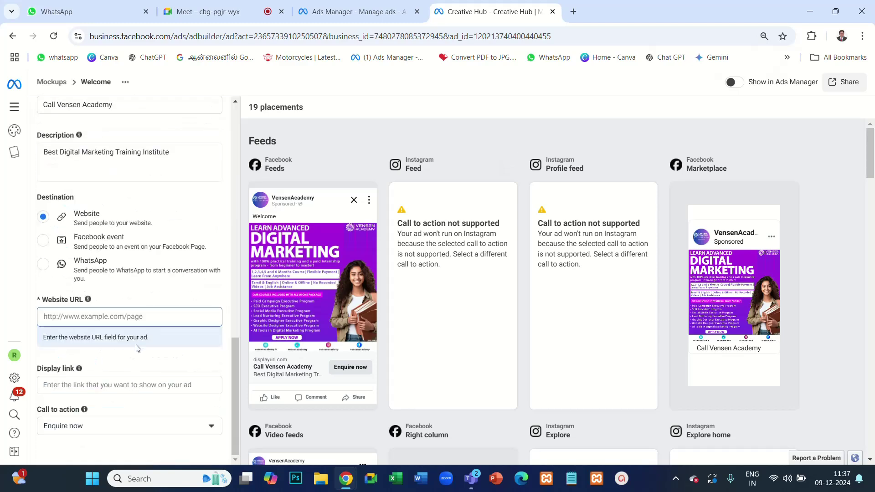
scroll(138, 348, "up", 15)
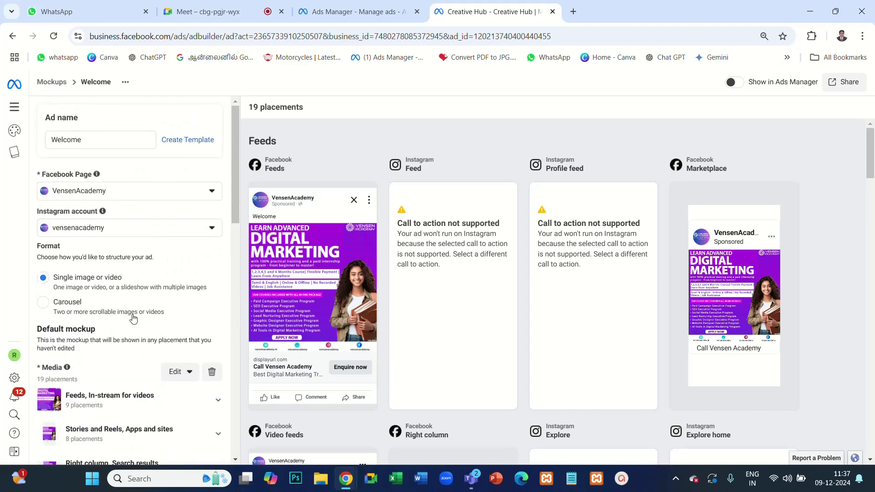
left_click(735, 83)
left_click(341, 13)
left_click(279, 162)
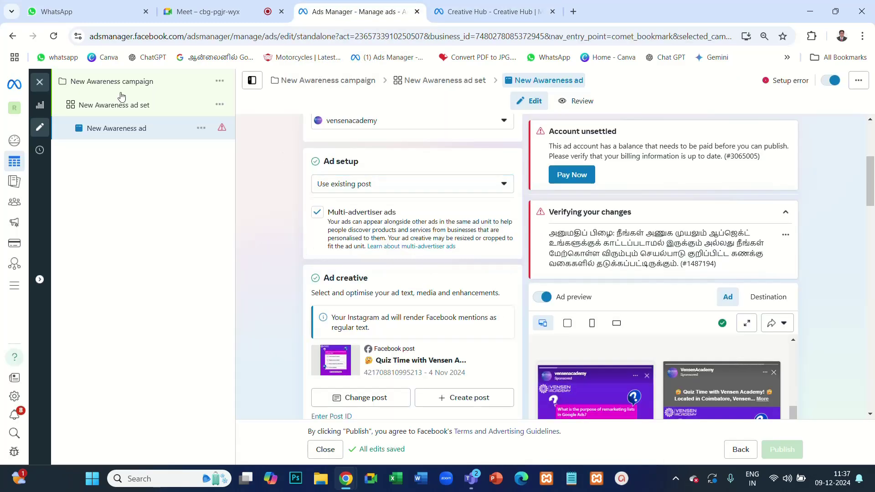
left_click(54, 36)
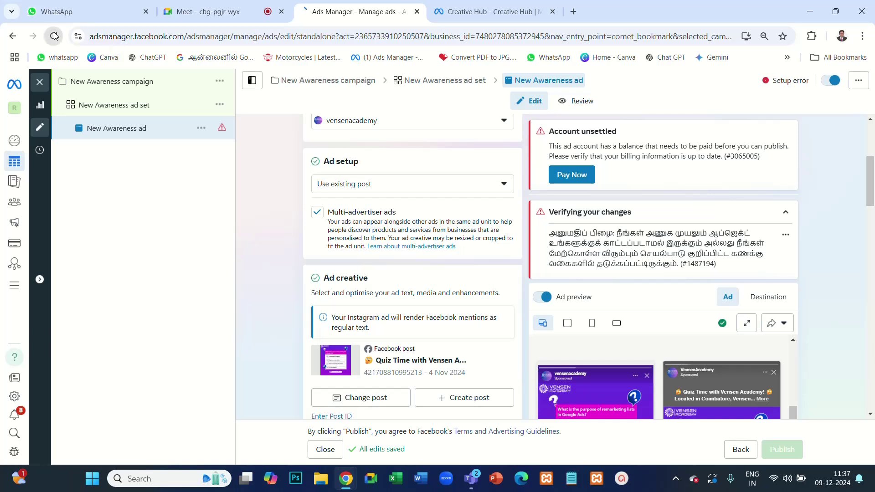
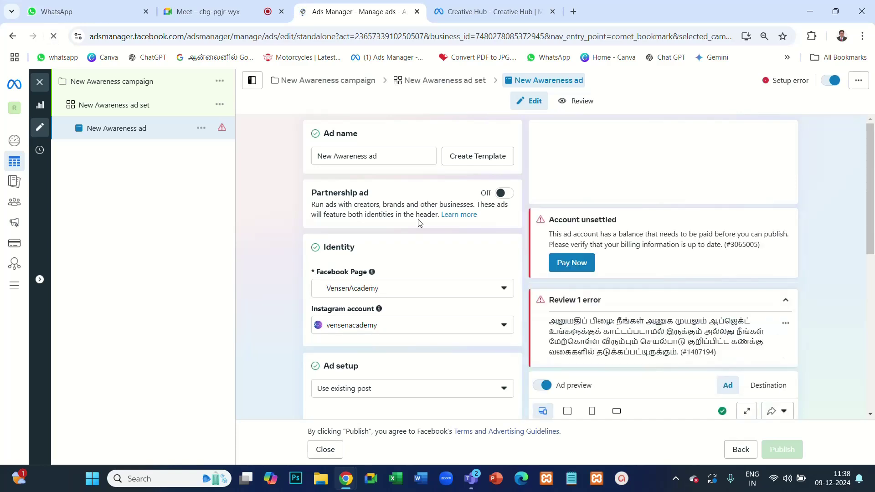
Step: Set the New Awareness ad's setup to Use Creative Hub mockup and choose the Welcome mockup
scroll(419, 216, "down", 10)
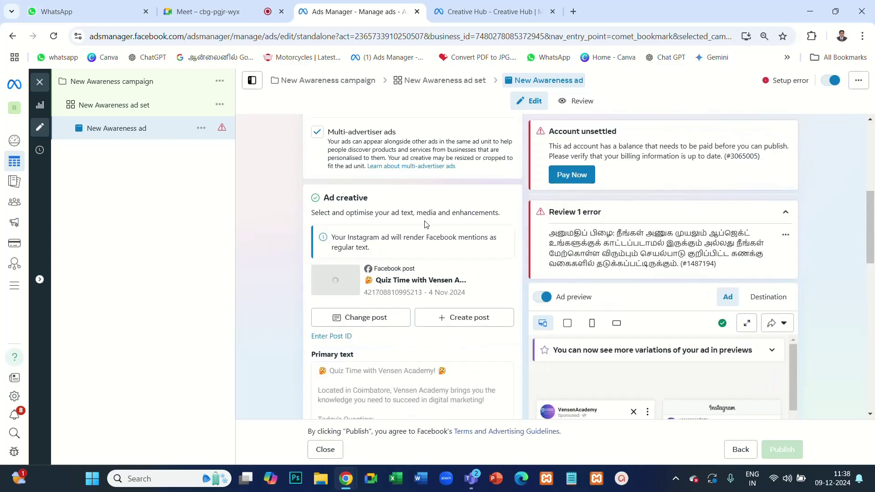
scroll(427, 232, "up", 4)
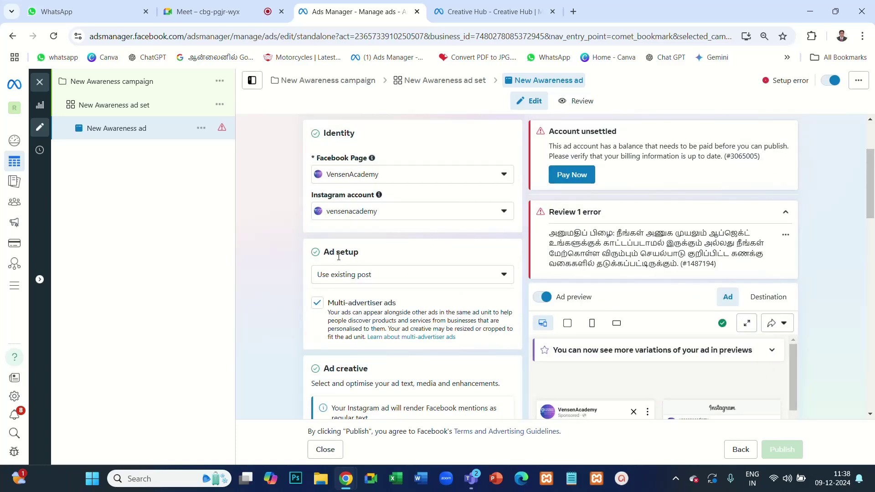
left_click(504, 276)
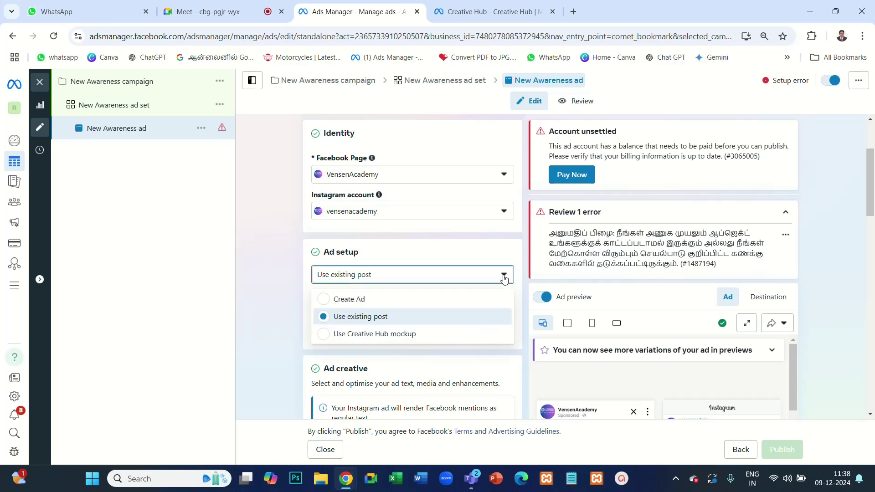
left_click(417, 334)
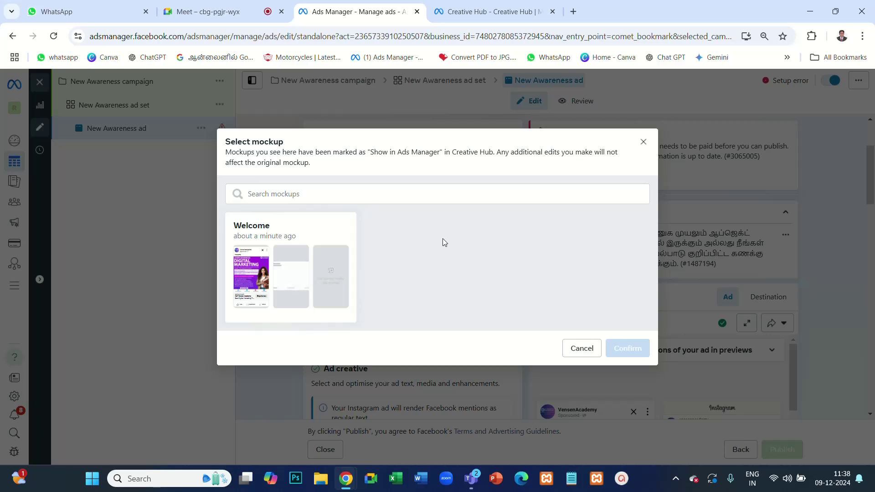
left_click(258, 232)
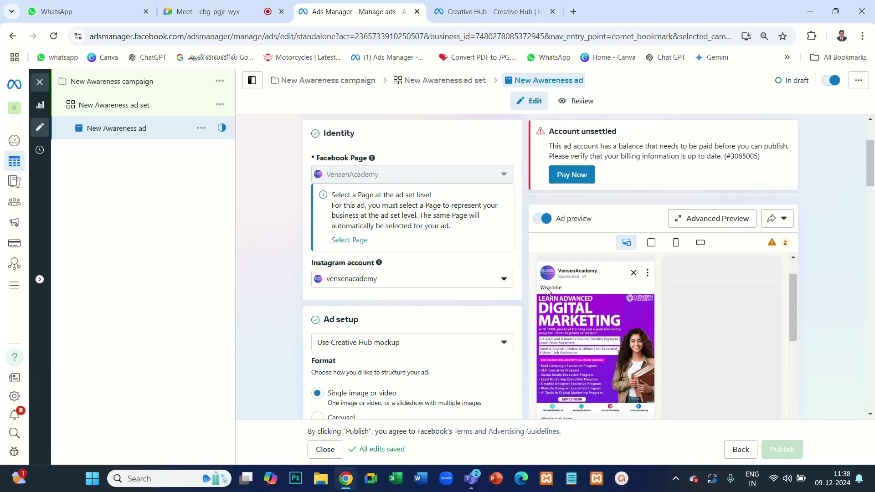
mouse_move(21, 292)
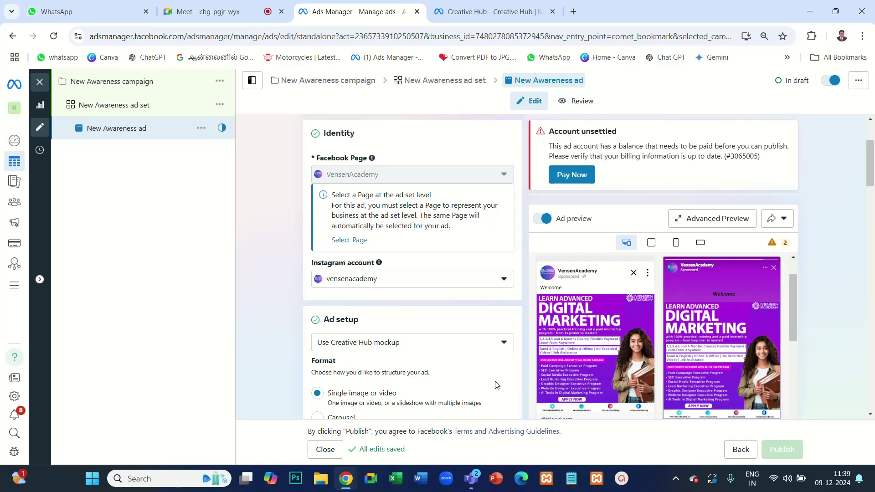
Step: Set the ad setup to Create Ad and highlight the Ad creative heading below the format options
left_click(500, 346)
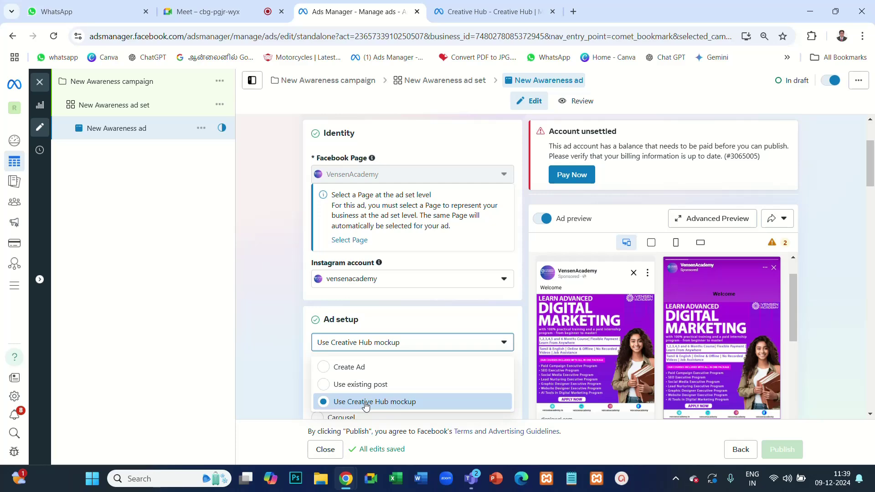
scroll(635, 315, "down", 1)
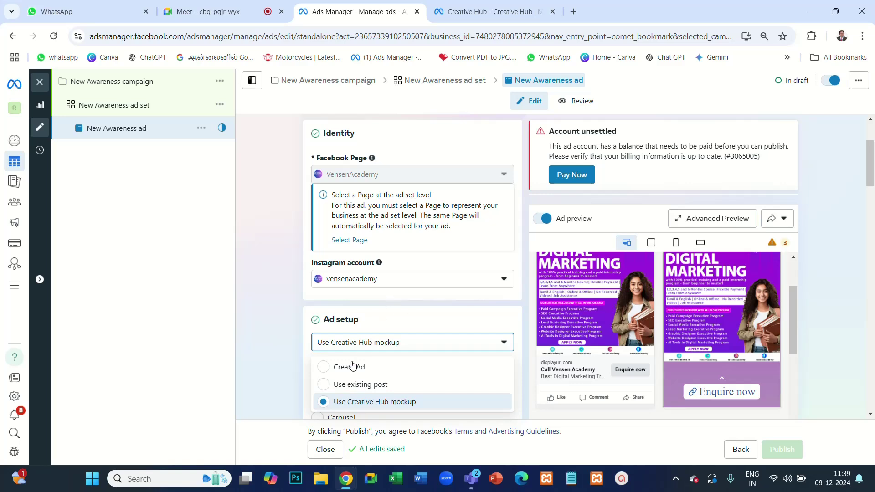
left_click(323, 368)
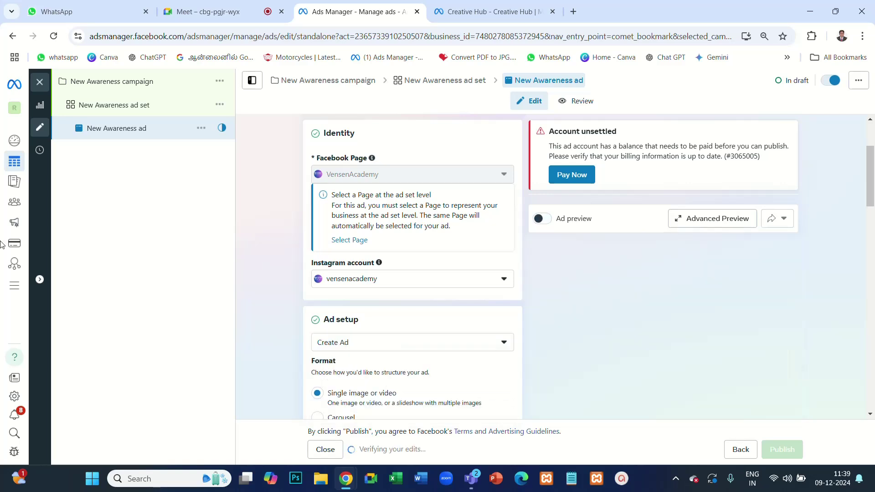
mouse_move(268, 3)
scroll(477, 272, "down", 3)
scroll(410, 246, "down", 1)
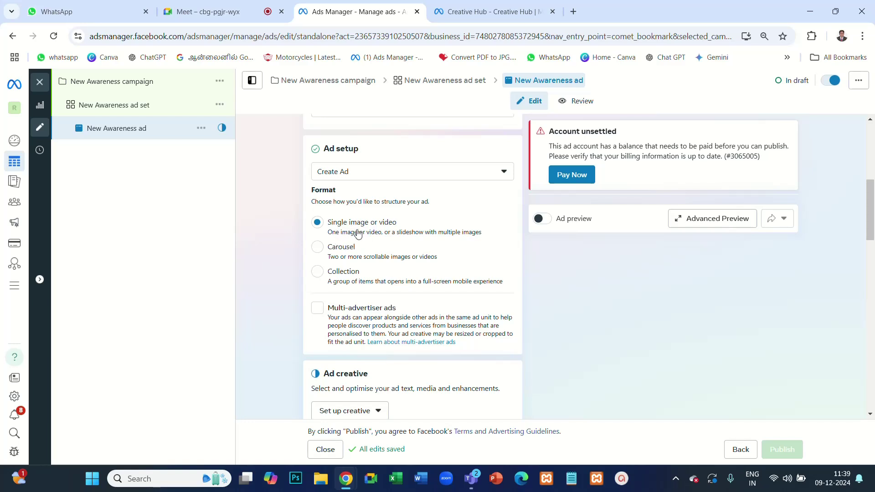
scroll(358, 237, "down", 1)
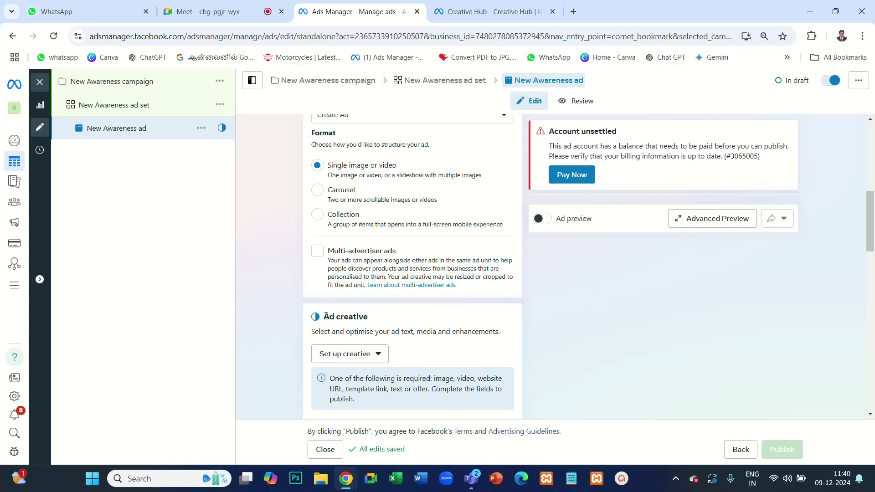
left_click_drag(325, 316, 372, 316)
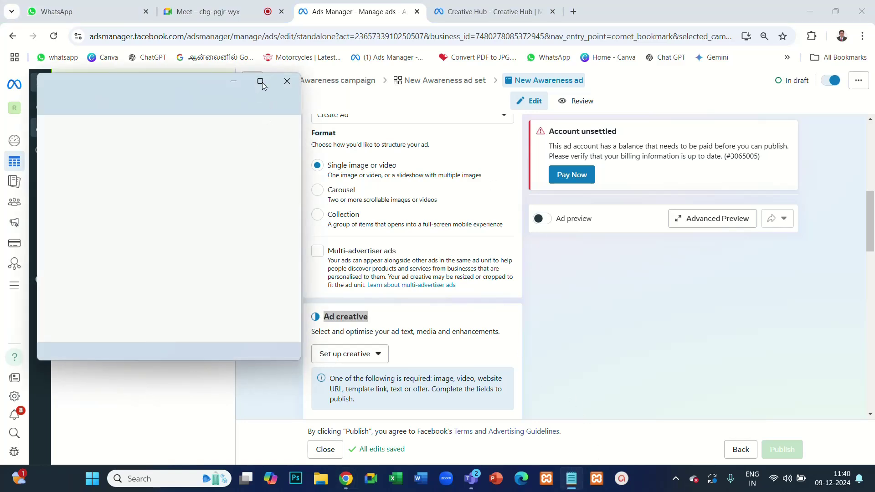
Step: Switch to Notepad, start a new note and write "Google Ads - " followed by the first person's name
left_click(260, 82)
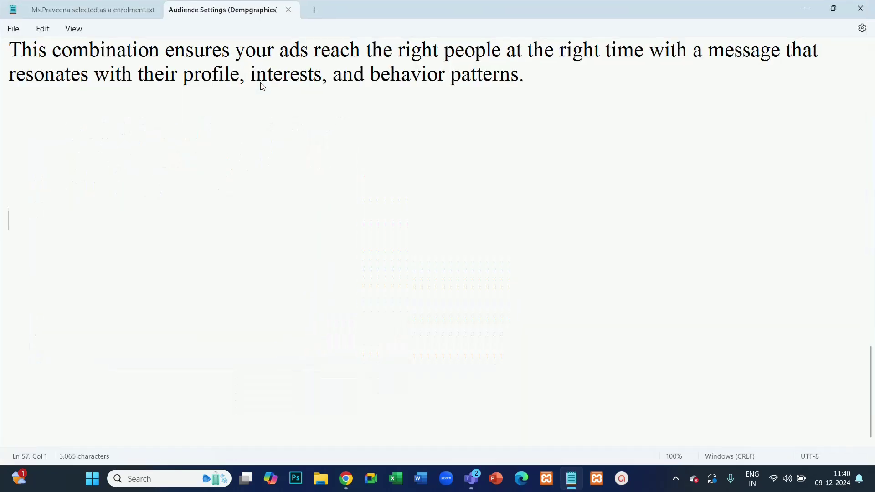
left_click(313, 9)
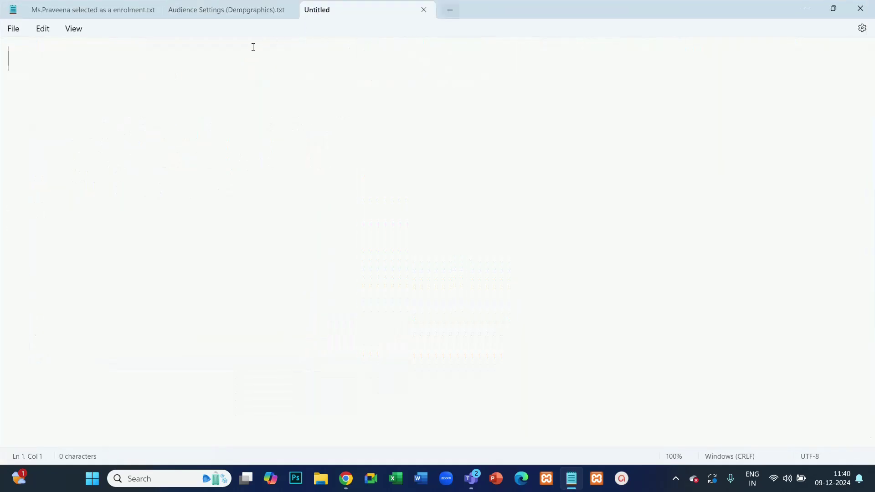
type("G0ogo")
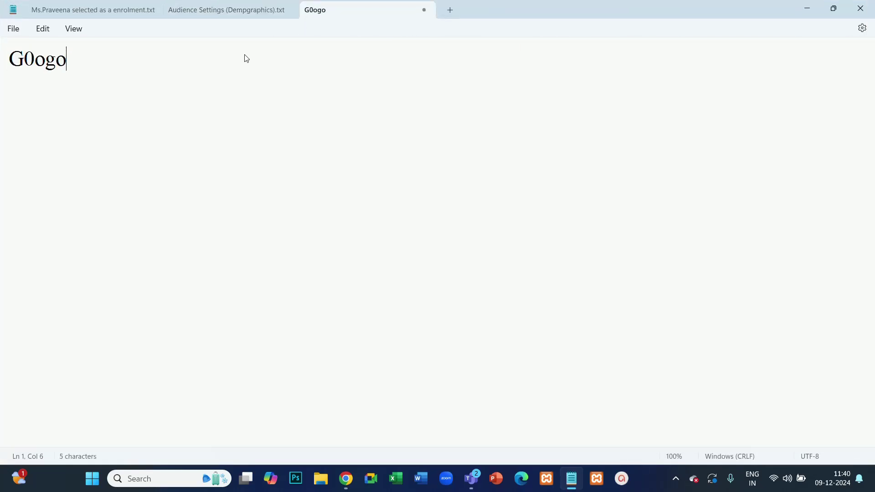
key("BackSpace")
key("BackSpace")
key("BackSpace")
key("BackSpace")
type("oogle")
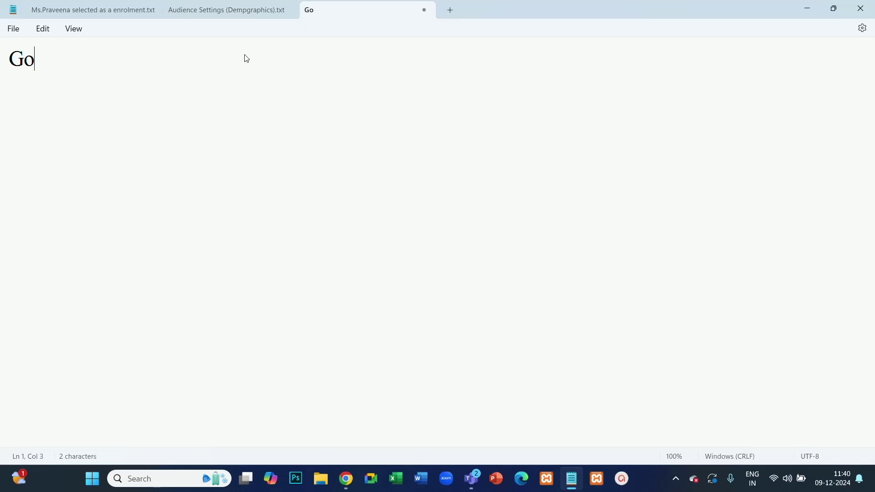
type(" Ads - ")
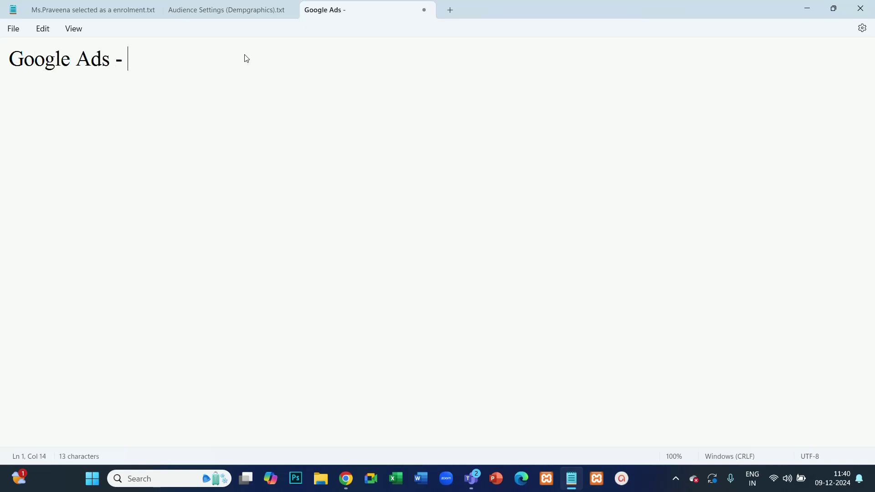
type("Vivek")
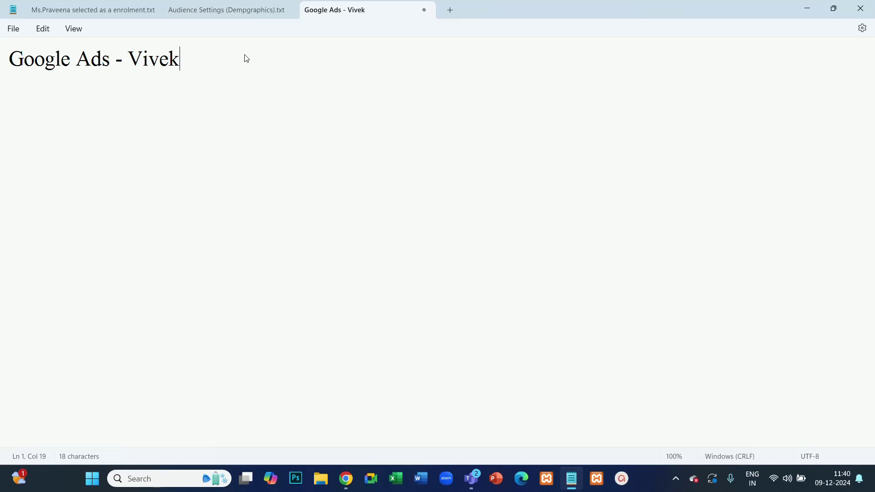
Step: Leave a blank line and add the line "Meta Ad - " followed by the second person's name
key("Return")
key("Return")
type("Met A")
key("BackSpace")
key("BackSpace")
type("a")
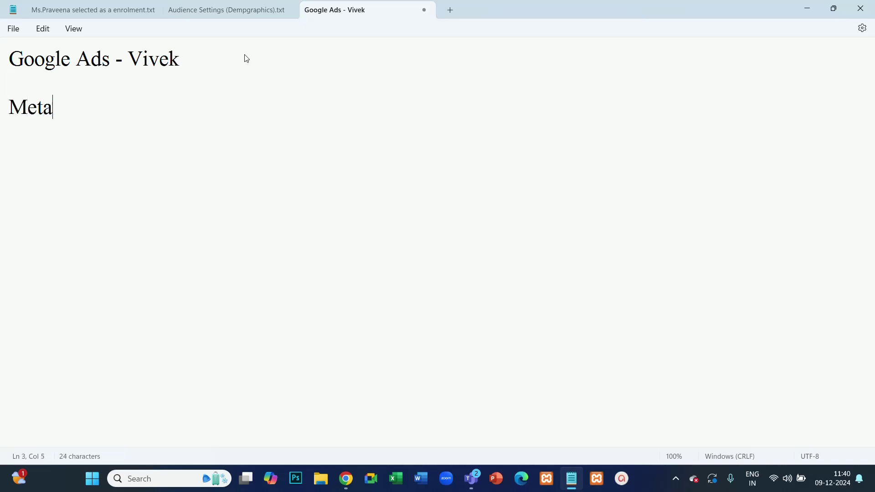
type(" Ad - Senthil")
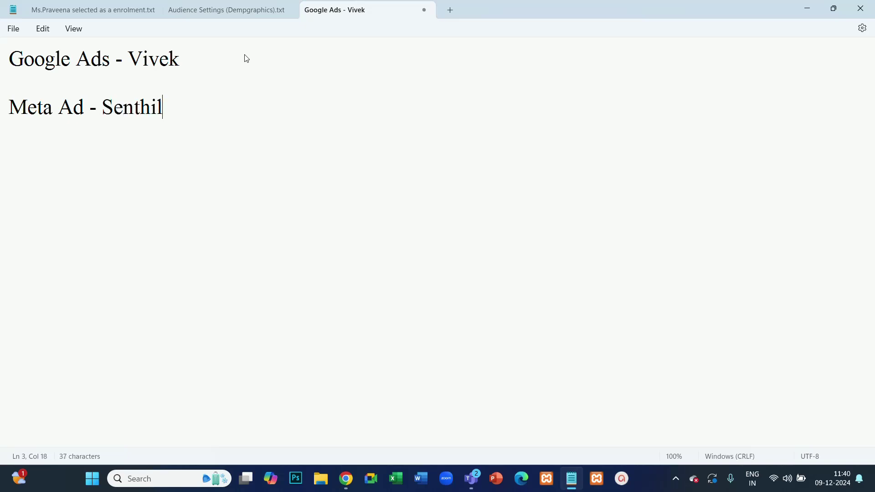
key("Return")
key("Return")
Step: Add a third person's name followed by "--" below the Meta Ad line, with blank lines around it
key("alt+Tab")
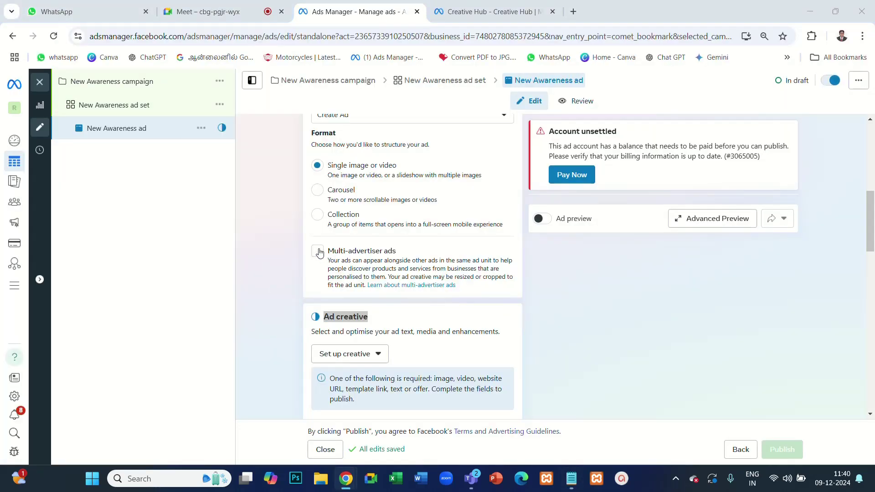
key("alt+Tab")
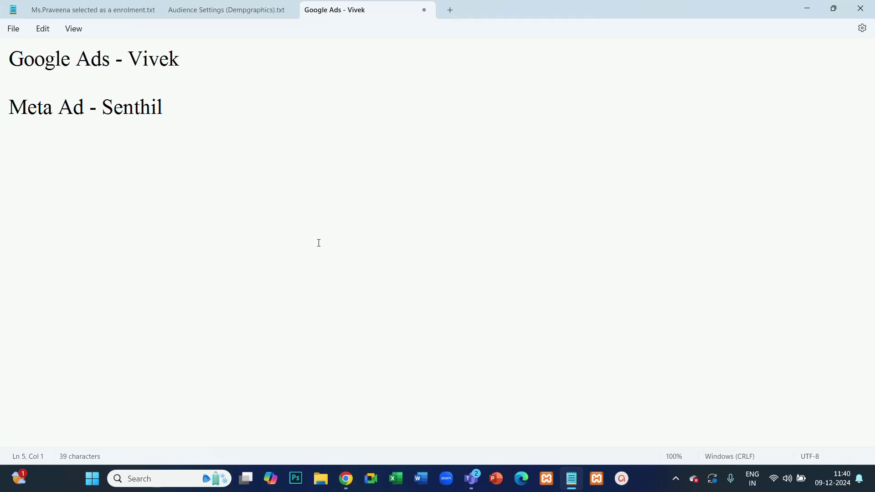
key("Return")
key("Return")
type("Raja --")
key("Return")
key("Return")
key("Return")
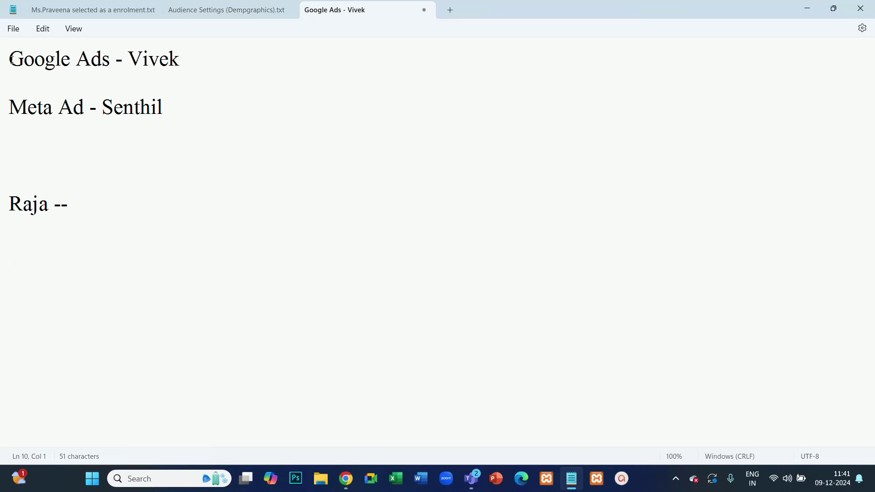
Step: Copy the whole Google Ads line and paste it below the third person's name
left_click_drag(11, 59, 185, 68)
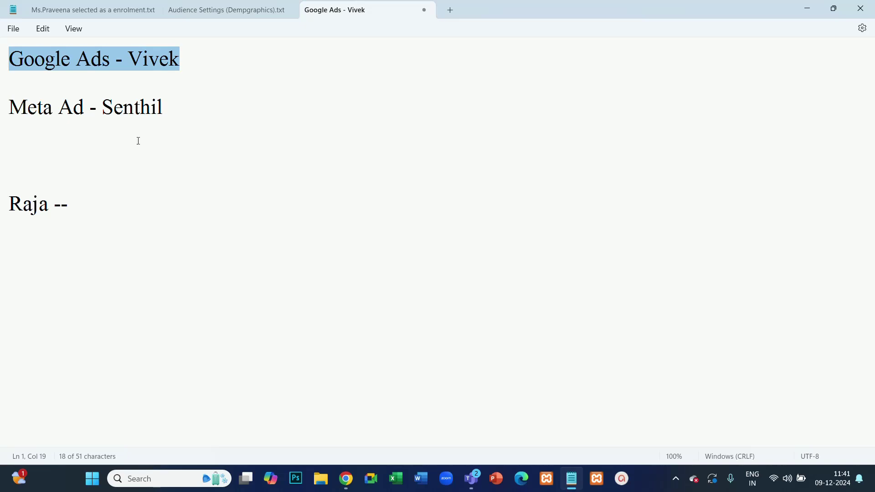
key("ctrl+c")
left_click(49, 235)
key("Return")
key("Return")
key("ctrl+v")
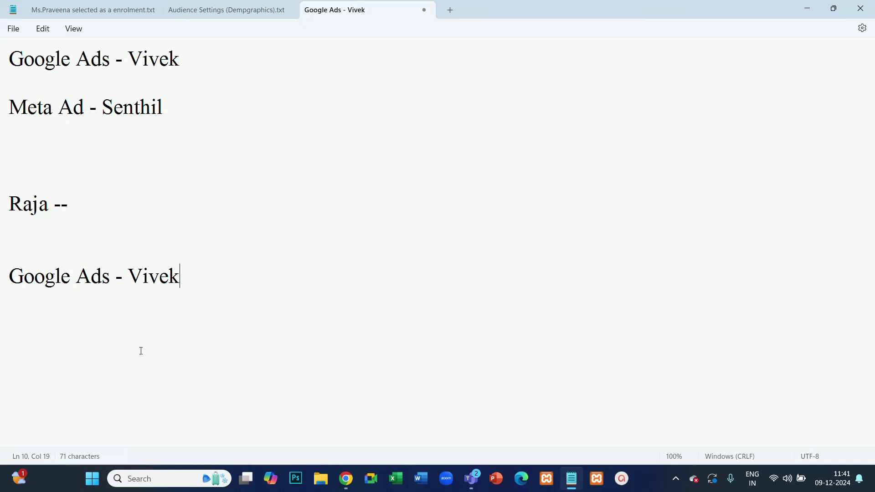
Step: Copy the Meta Ad line and paste it below the duplicated Google Ads line
key("Return")
key("Return")
key("Return")
left_click_drag(182, 105, 12, 109)
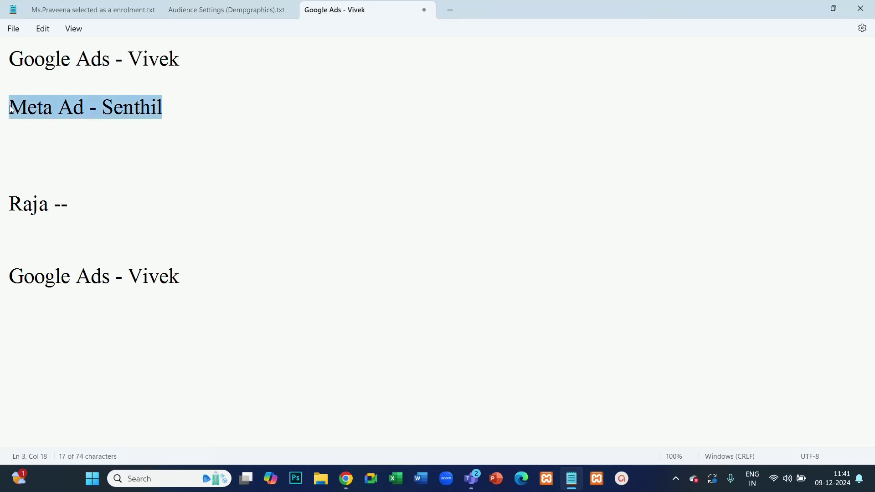
left_click(19, 324)
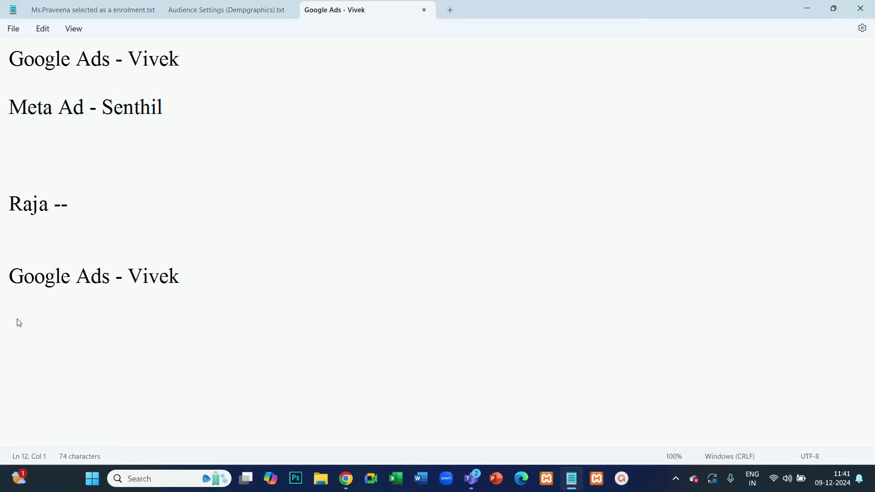
key("ctrl+v")
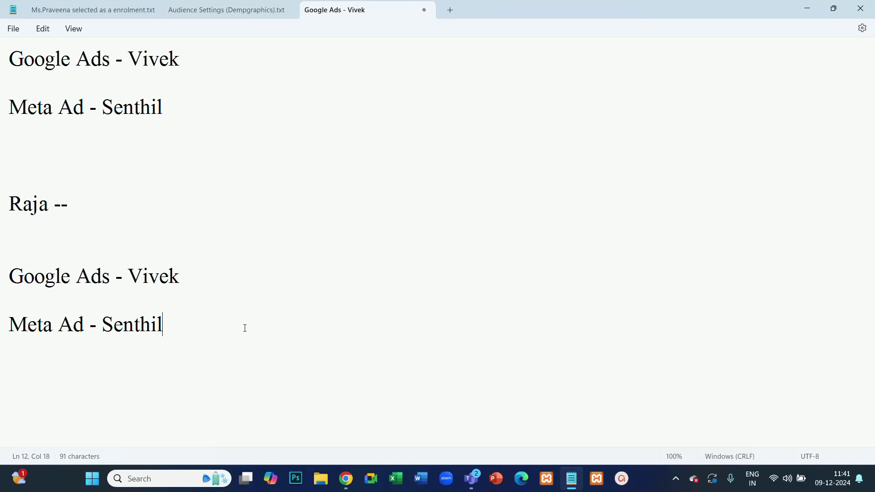
Step: Highlight the words "Google Ads" and "Meta Ad" in the original lines, one after the other
left_click(210, 64)
left_click_drag(111, 59, 4, 73)
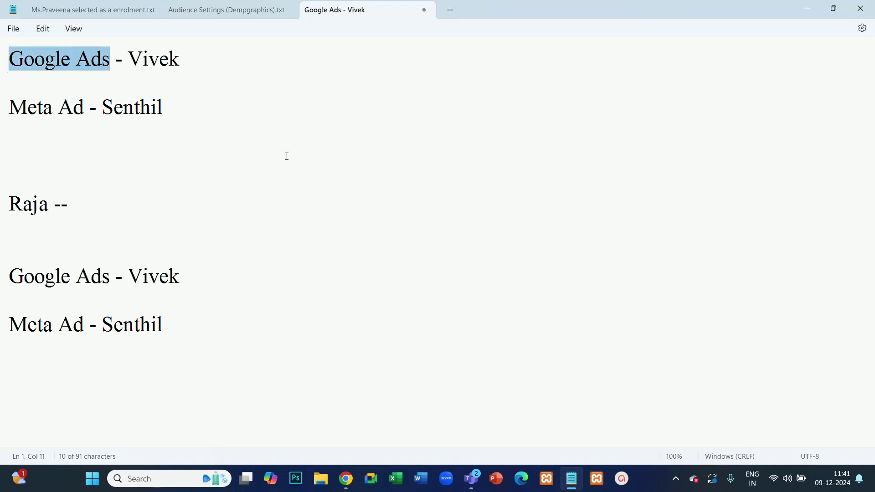
left_click_drag(84, 108, 3, 113)
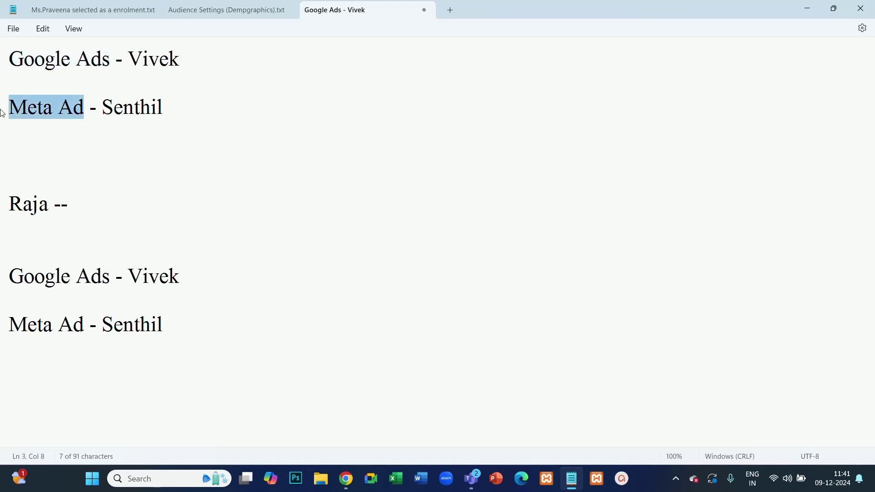
Step: Remove the blank line between the original Google Ads and Meta Ad lines and append "online course" to the third person's line
left_click(187, 90)
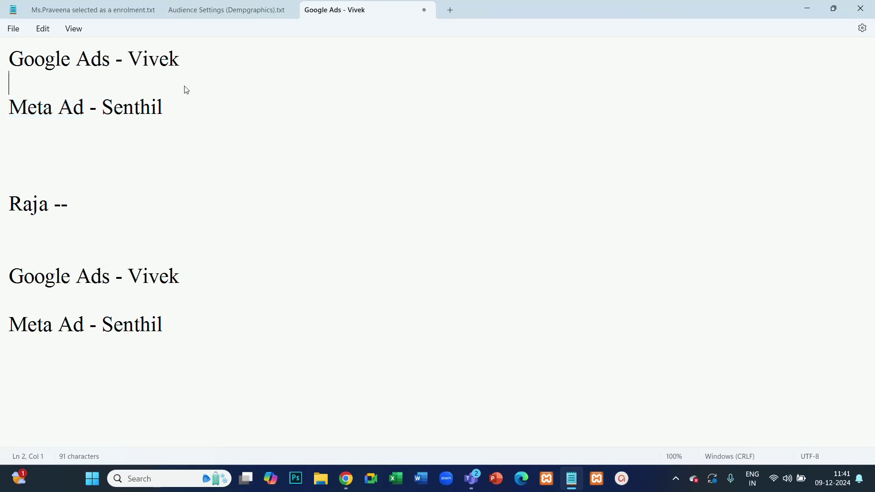
key("Delete")
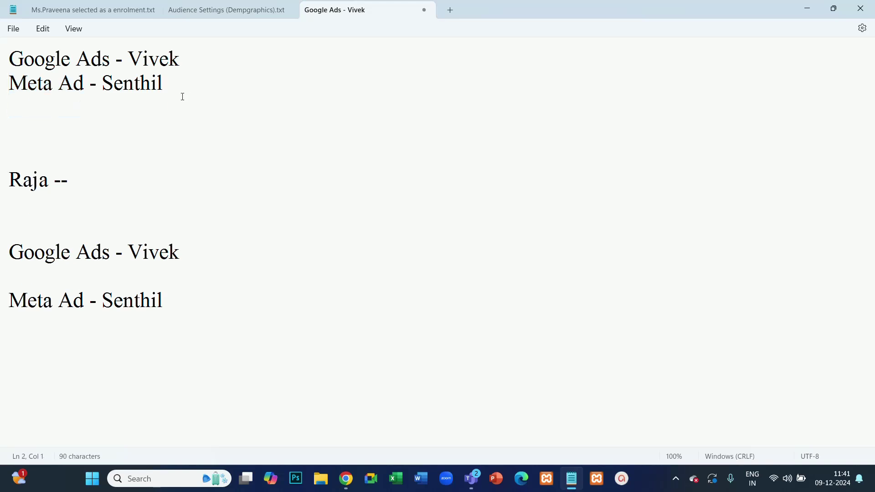
left_click_drag(48, 179, 2, 178)
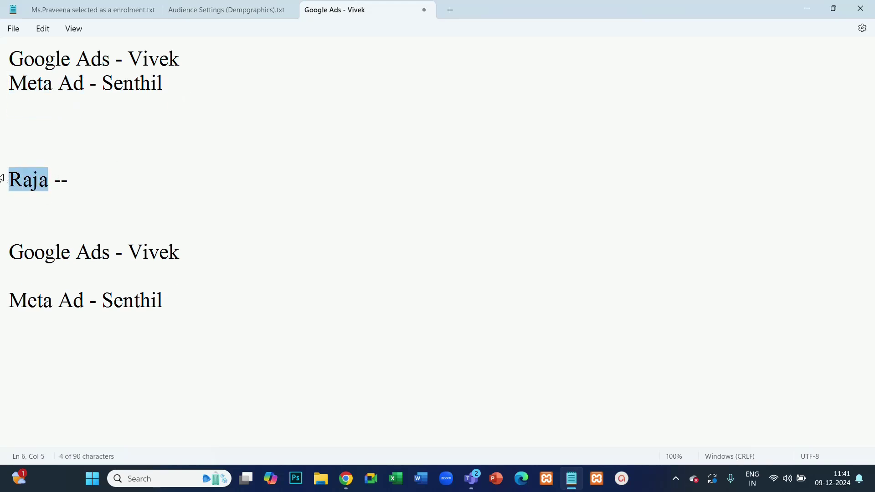
left_click(93, 183)
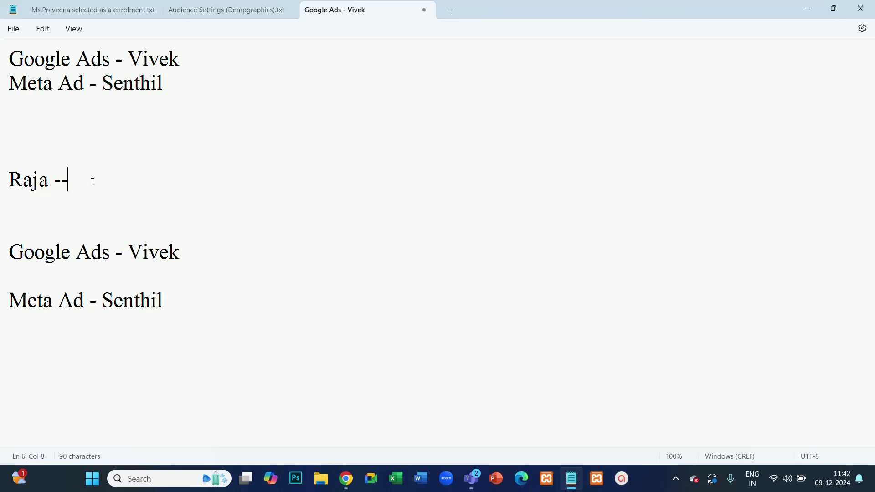
type("online cours")
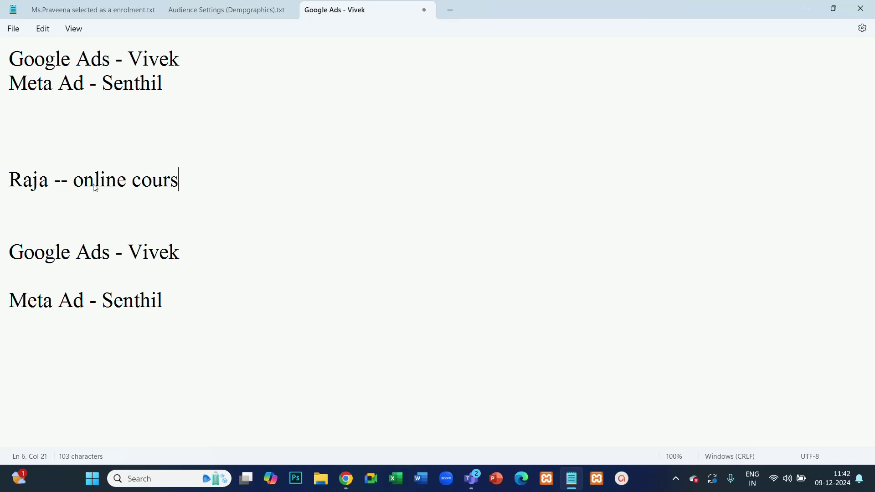
type("e")
Step: Highlight the two original ad lines, followed by the two parts of the third person's line
left_click_drag(171, 83, 3, 64)
left_click(205, 124)
double_click(34, 182)
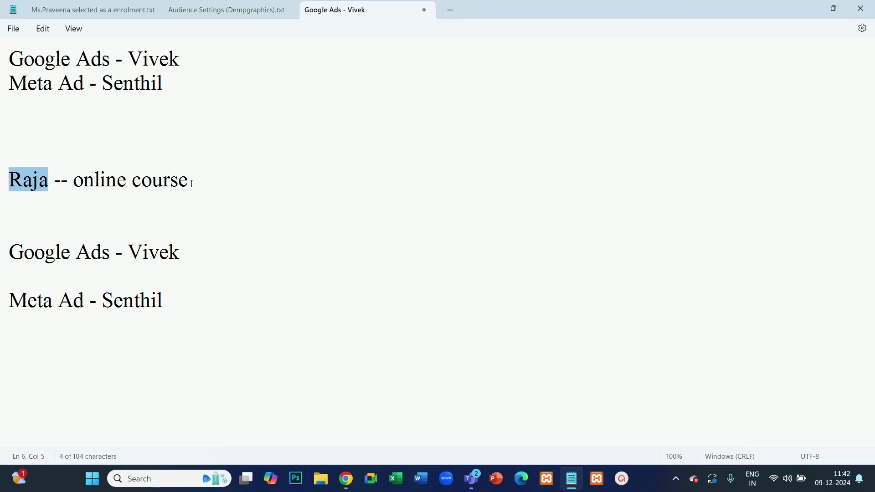
left_click_drag(188, 180, 84, 187)
left_click(239, 132)
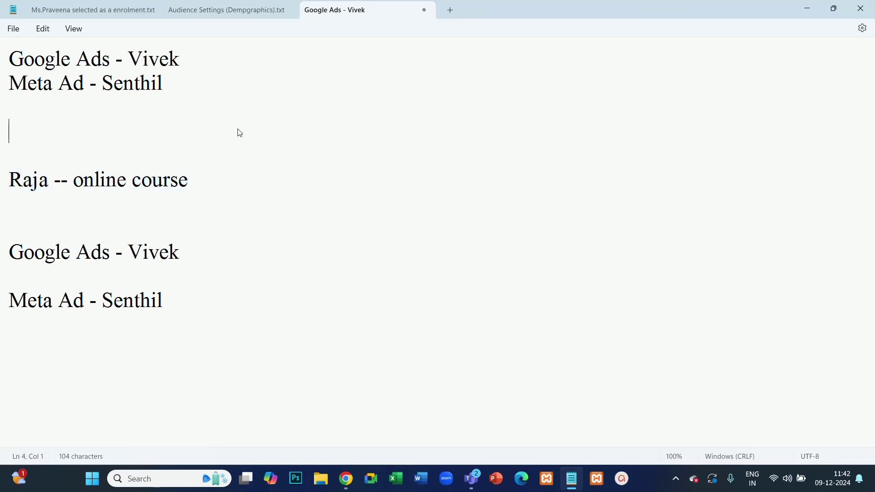
Step: Highlight "online course", followed by the duplicated Google Ads line below it
left_click_drag(189, 181, 76, 183)
left_click(11, 252)
left_click_drag(10, 253, 92, 253)
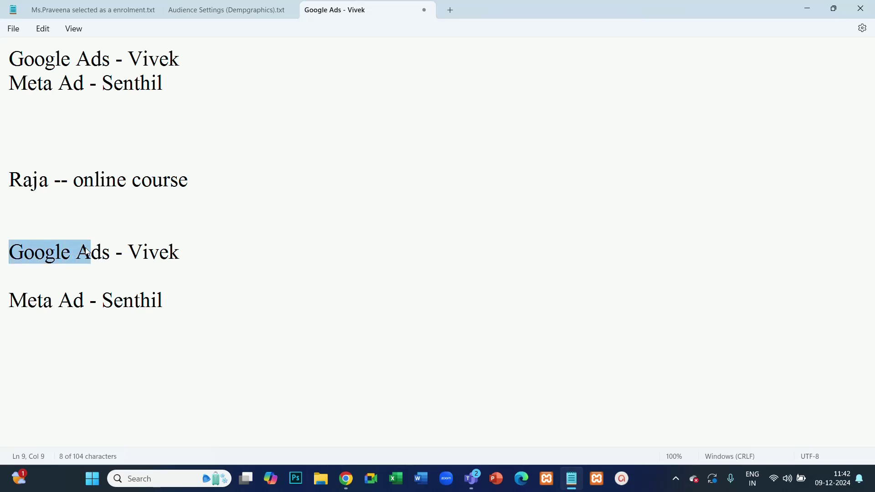
left_click_drag(180, 252, 5, 253)
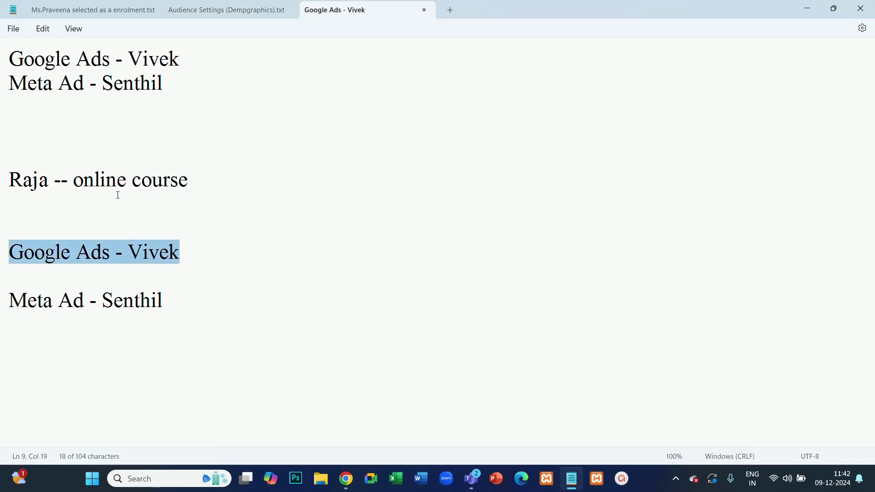
left_click(275, 183)
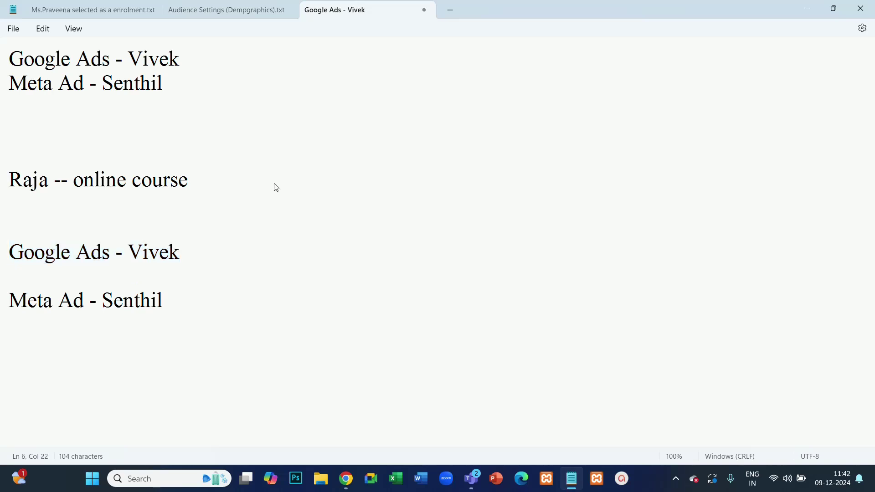
Step: Highlight the duplicated Google Ads and Meta Ad lines in relation to the words "online course"
left_click_drag(153, 300, 1, 303)
left_click(116, 252)
left_click(180, 263)
left_click_drag(73, 182, 185, 189)
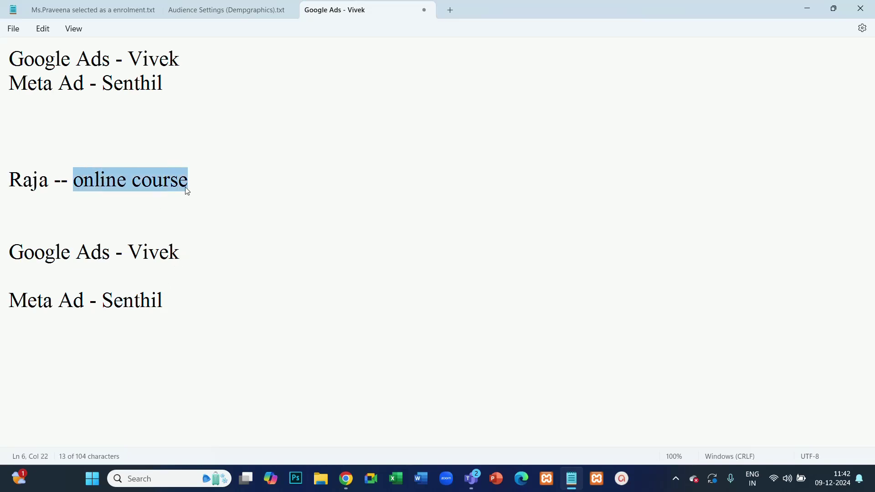
left_click(208, 191)
left_click_drag(196, 256, 4, 261)
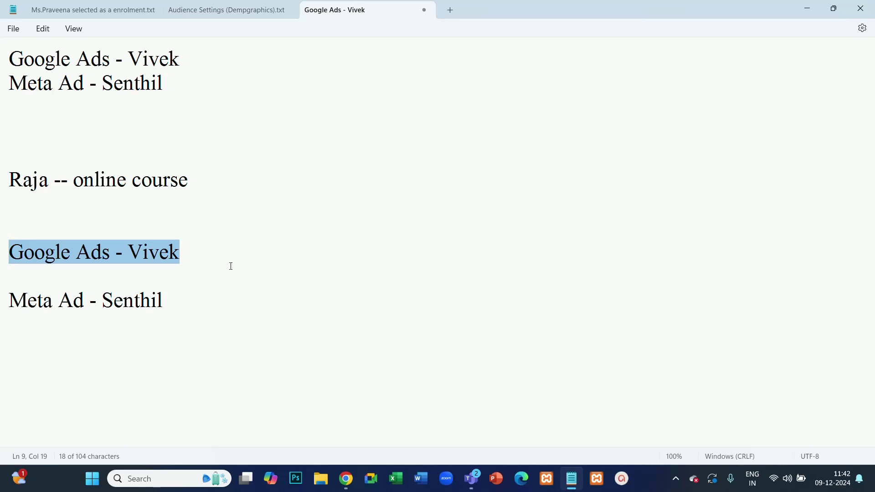
left_click(187, 301)
left_click_drag(187, 301, 2, 310)
Step: Delete the blank line between the duplicated Google Ads and Meta Ad lines
left_click(211, 227)
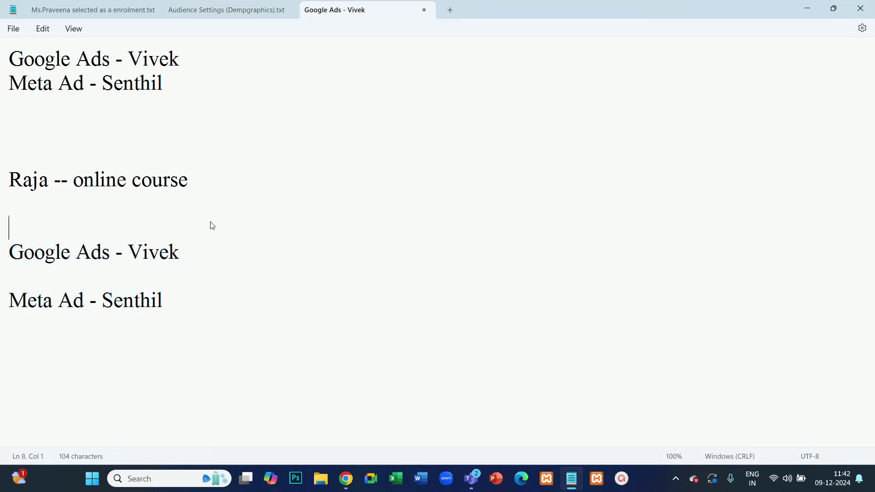
left_click(202, 254)
key("Delete")
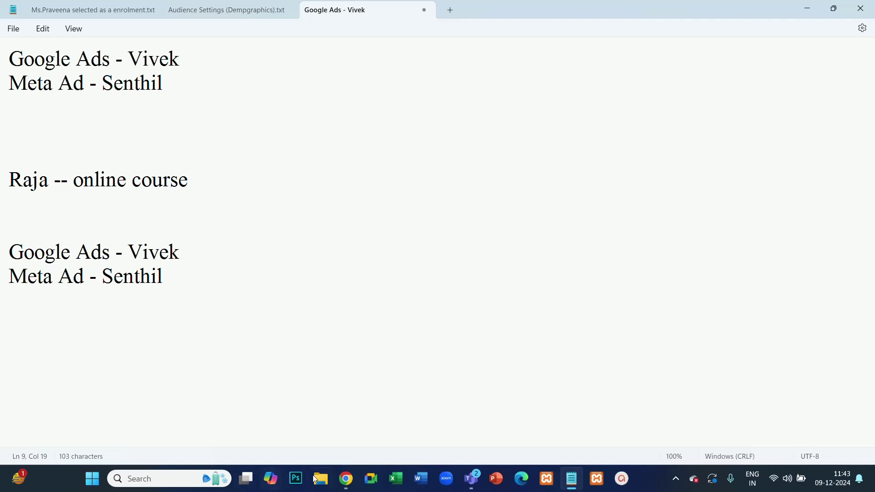
Step: Switch to Chrome and search Google for "vivo mbole under 3500" in a new tab
mouse_move(346, 478)
left_click(299, 406)
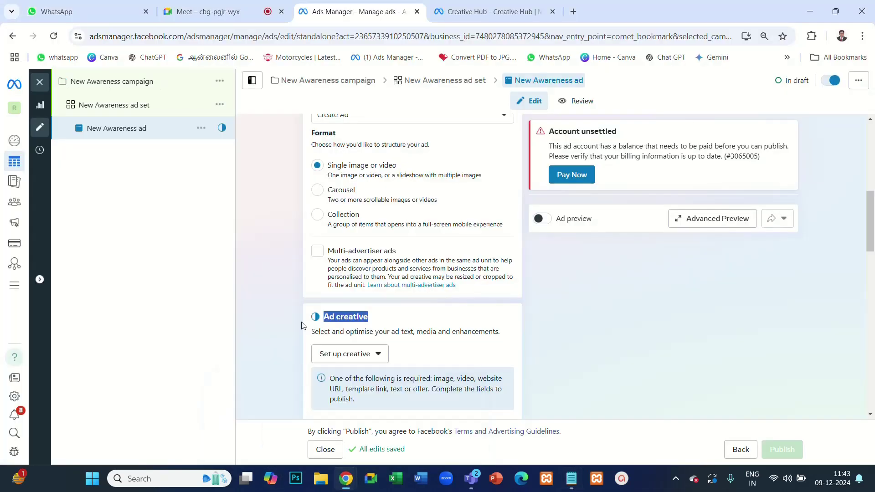
left_click(572, 11)
type("vivi")
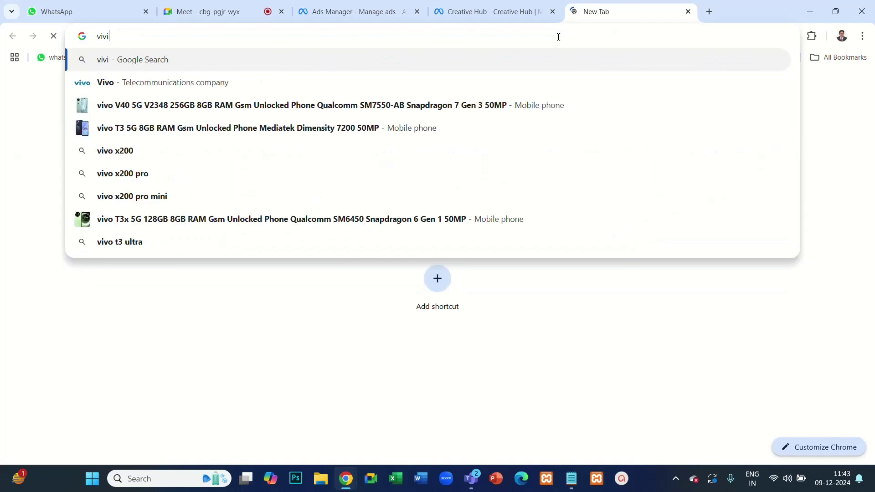
key("BackSpace")
type("o ")
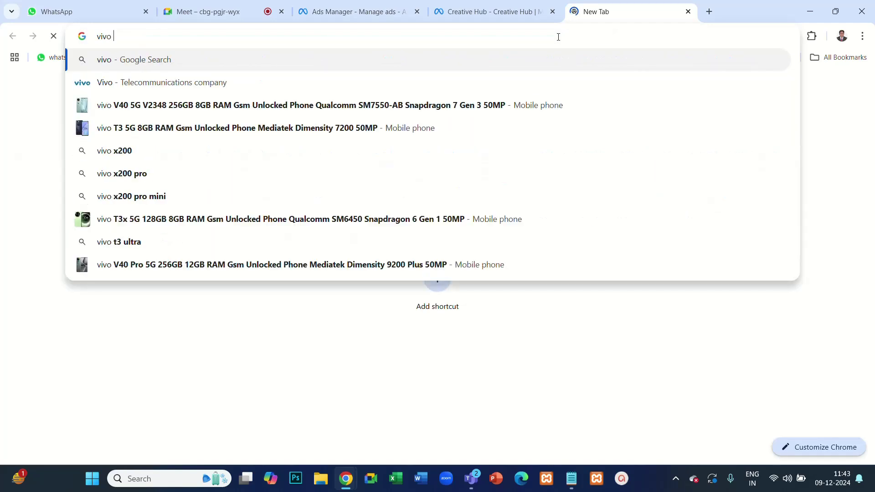
type("mbole unde")
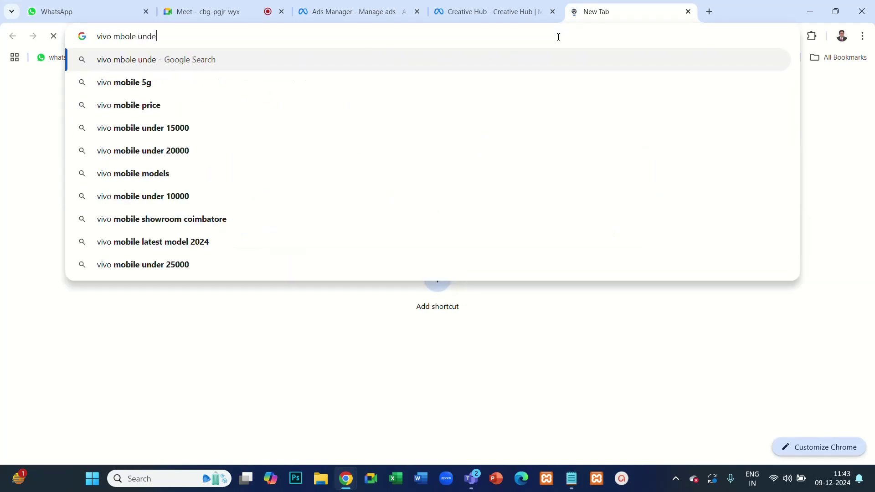
type("r 3500")
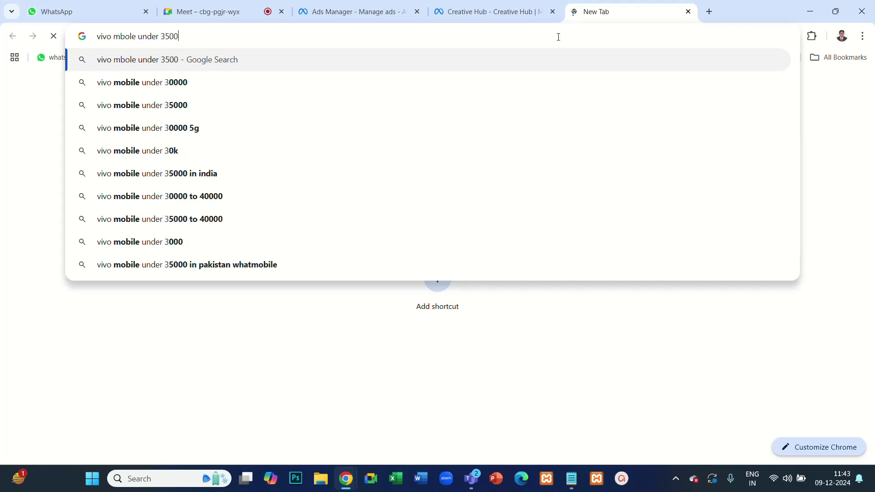
key("Return")
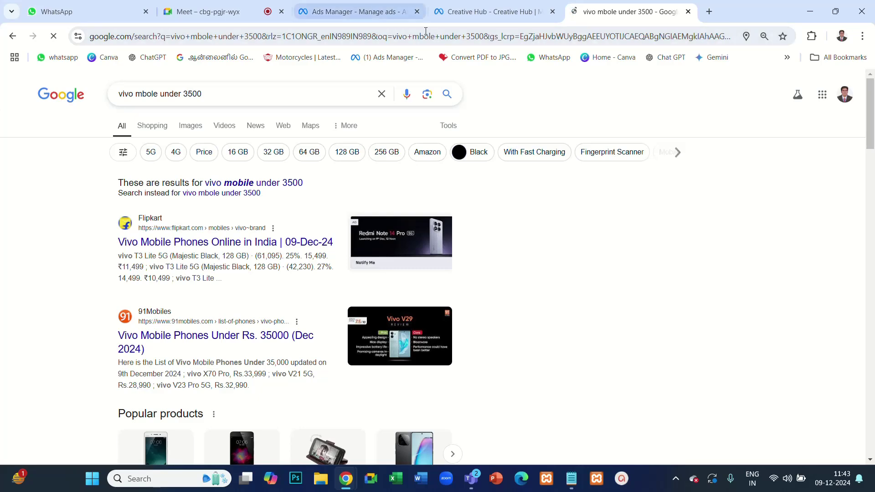
Step: Examine the phone search results and popular products in relation to the highlighted search query
scroll(550, 256, "down", 5)
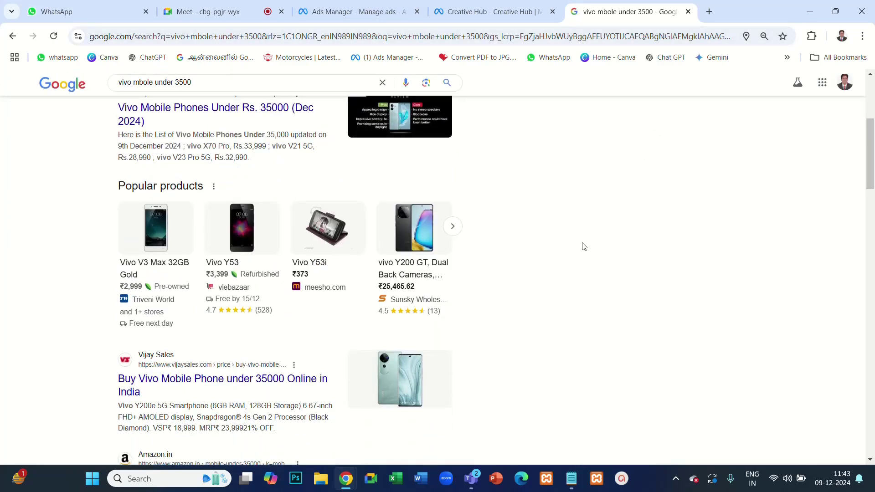
scroll(584, 247, "up", 2)
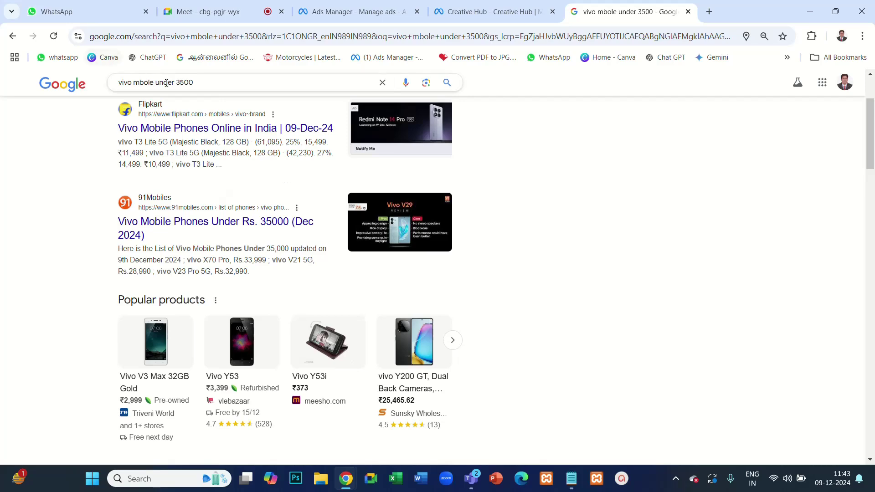
left_click_drag(194, 82, 104, 84)
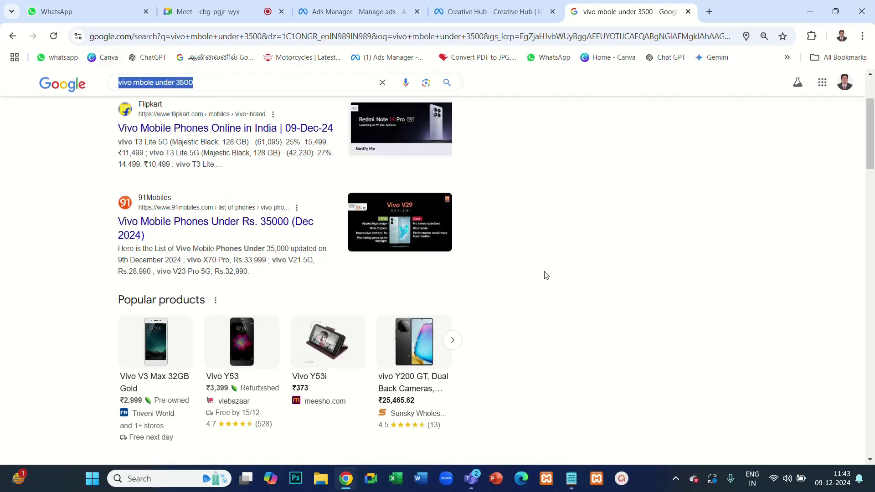
scroll(546, 275, "down", 4)
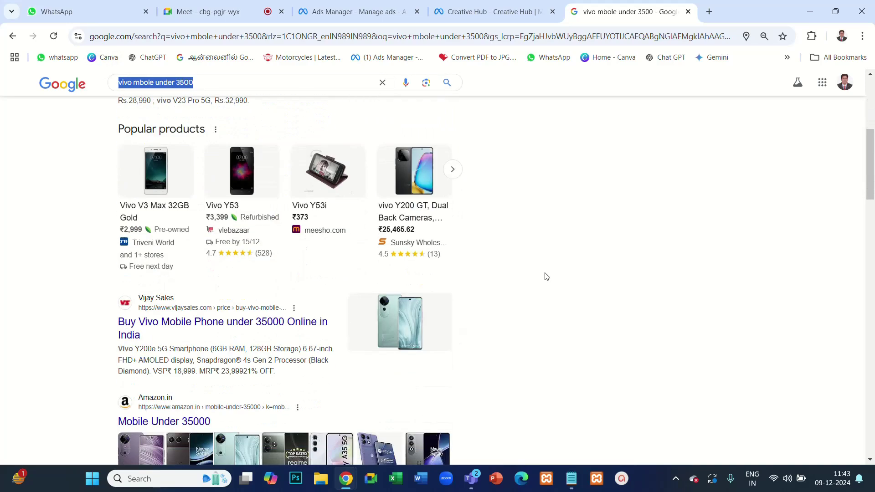
scroll(546, 275, "down", 2)
scroll(545, 276, "up", 4)
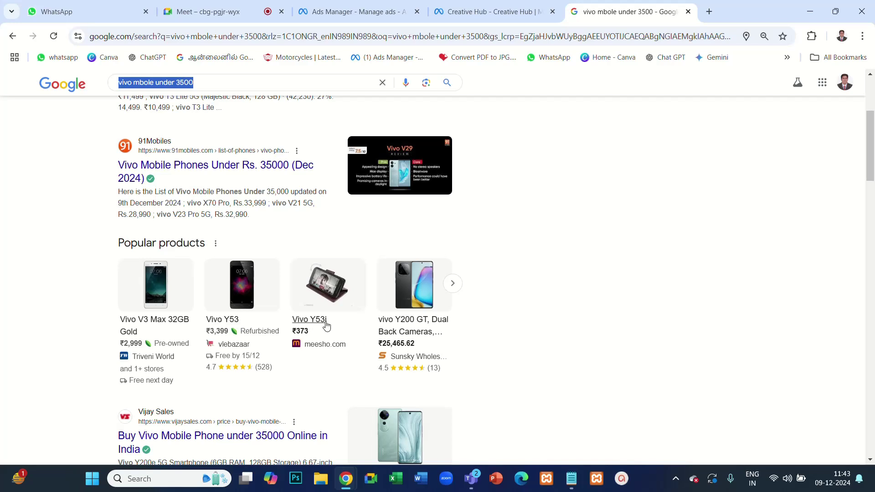
left_click(561, 298)
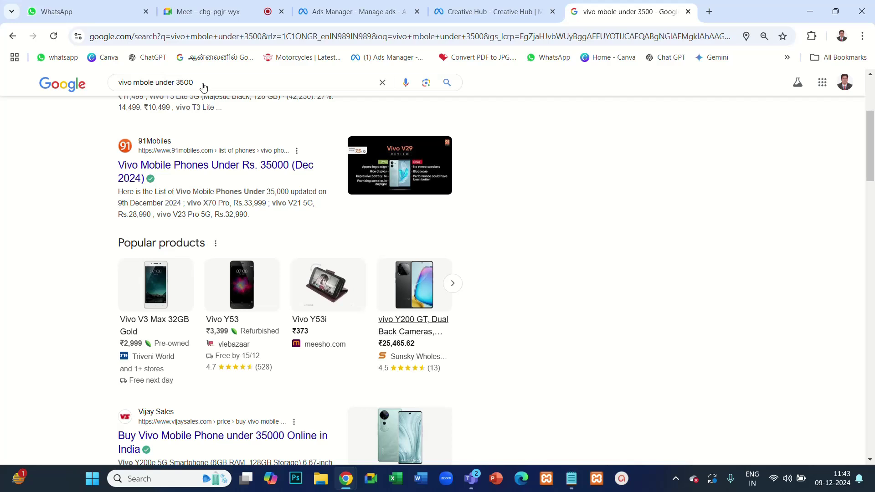
Step: Search Google for "shoes under 3500" and examine the popular shoe products in the results
left_click(209, 87)
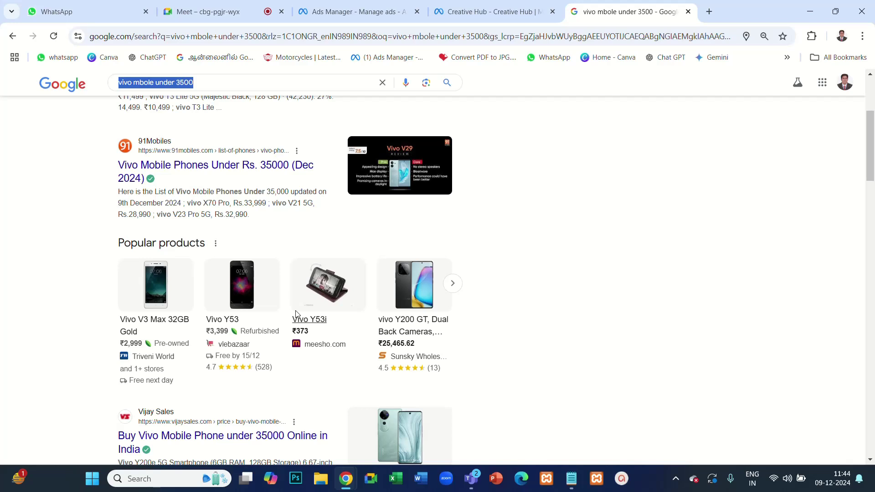
type("sho")
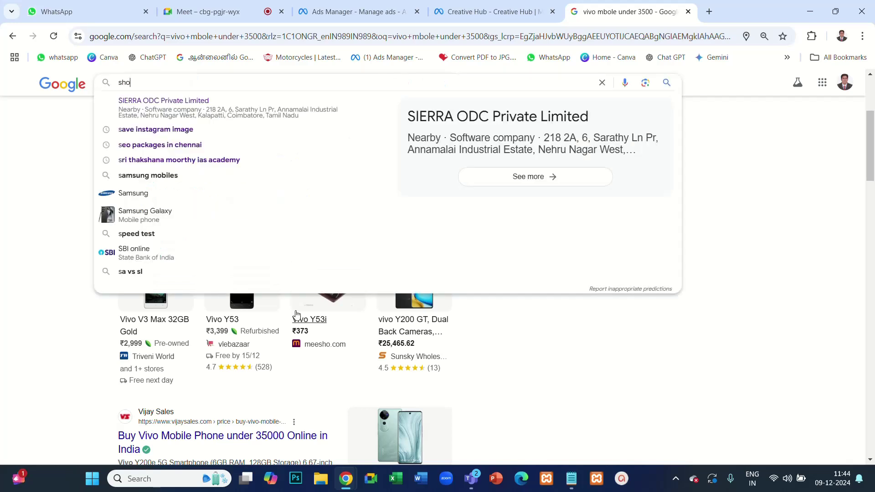
type("es und")
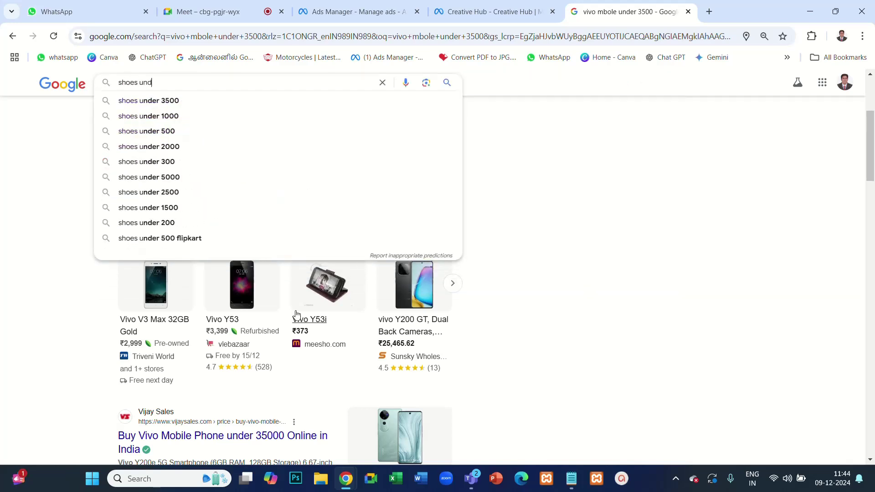
type("er 3500")
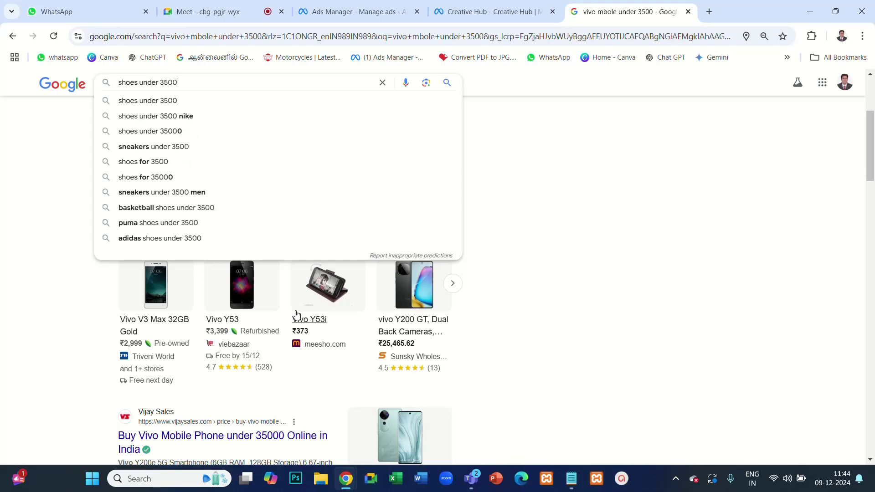
key("Return")
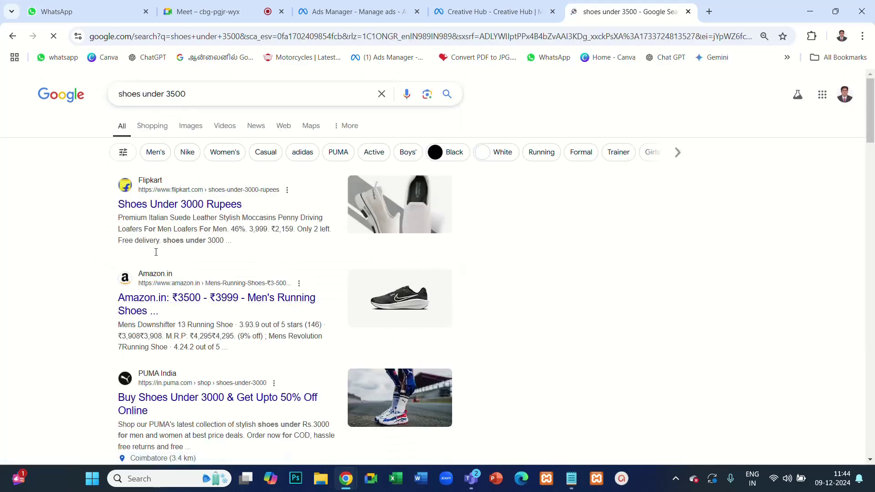
scroll(200, 187, "down", 5)
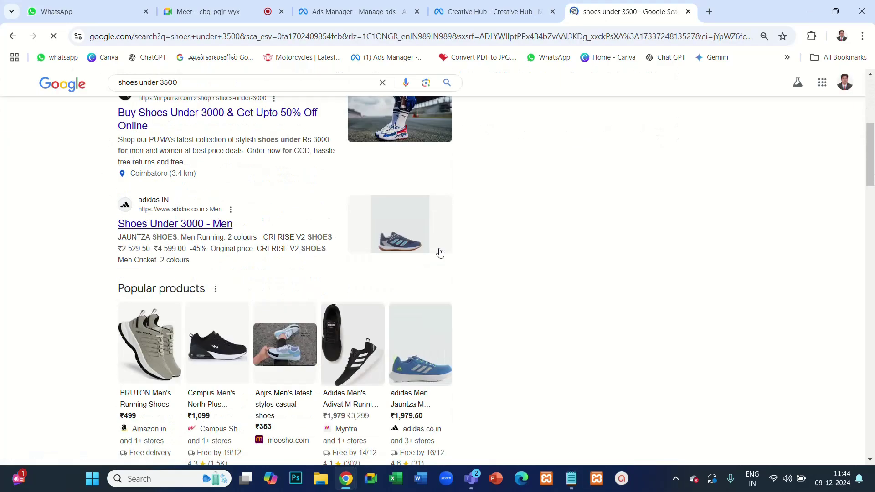
scroll(438, 250, "down", 2)
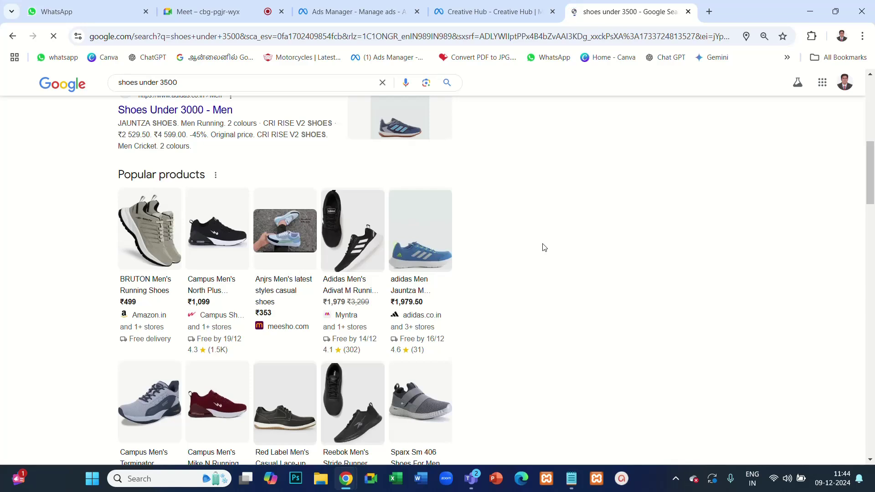
scroll(543, 246, "down", 1)
mouse_move(127, 228)
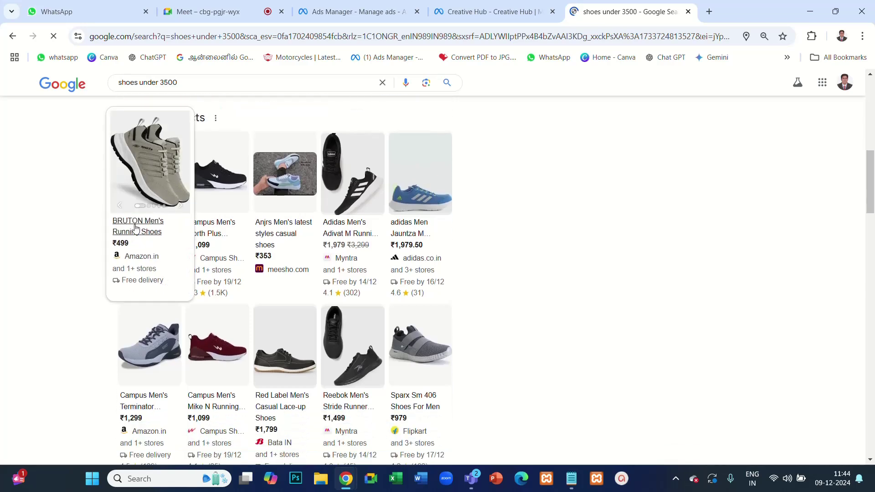
mouse_move(378, 269)
mouse_move(150, 265)
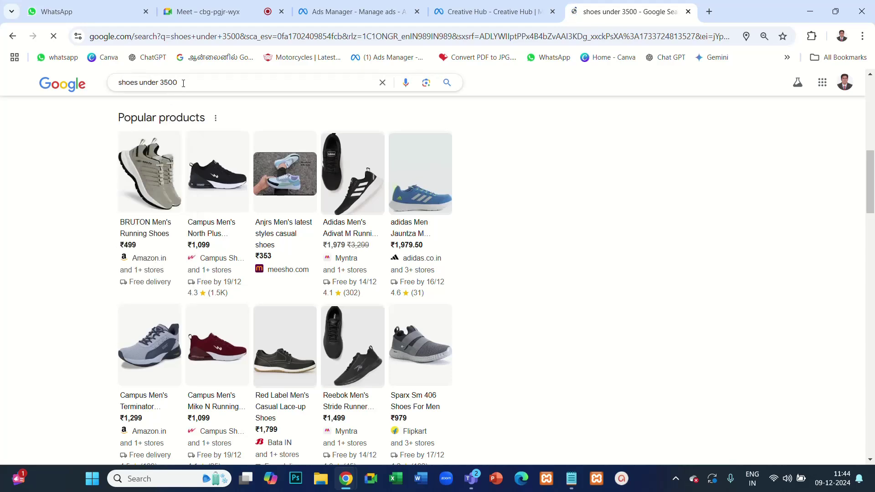
Step: Examine individual shoes among the popular products and compare the search results with the Meta ad draft
mouse_move(150, 214)
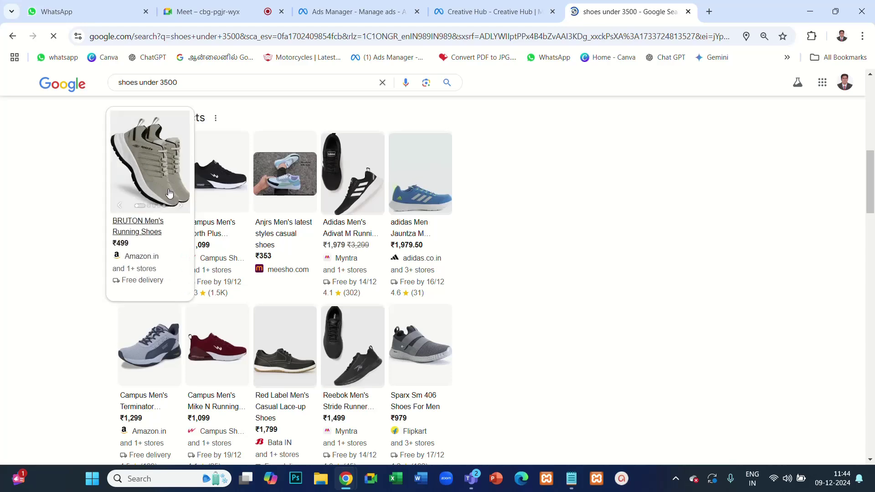
mouse_move(446, 207)
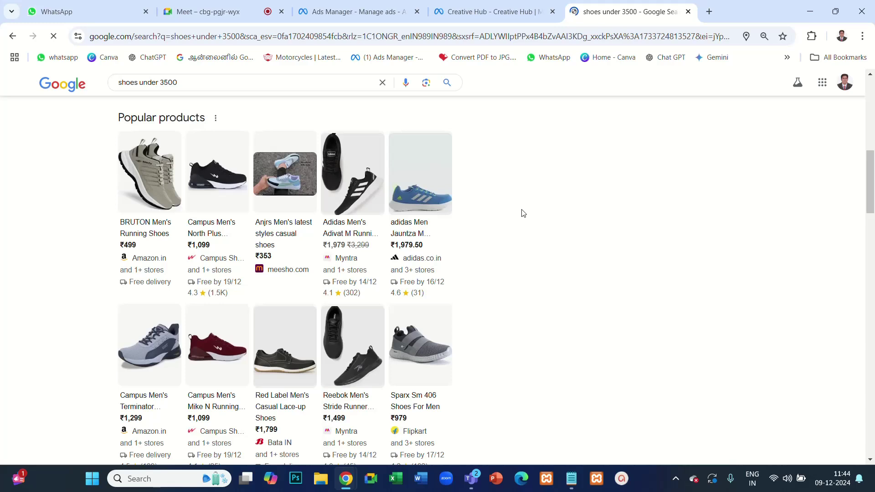
mouse_move(270, 197)
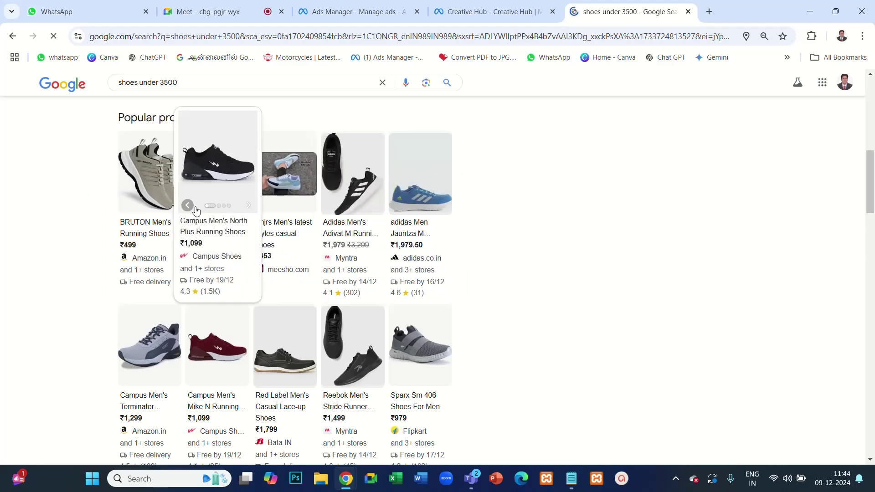
mouse_move(144, 182)
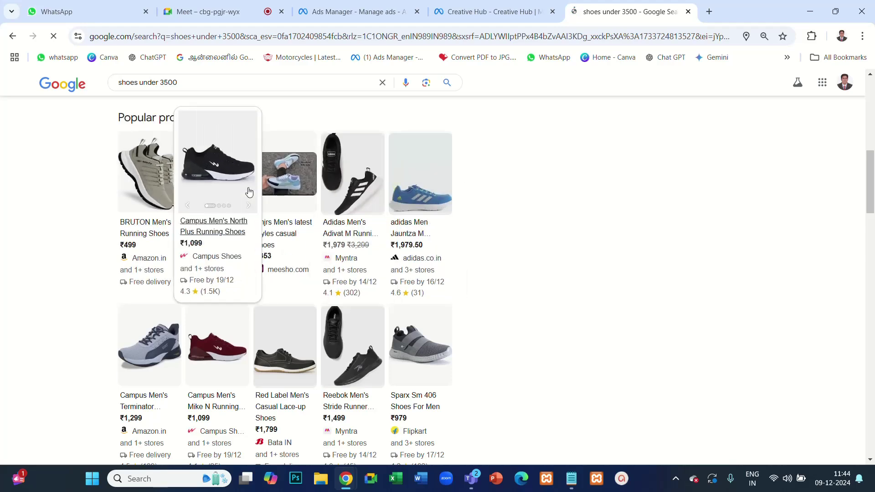
mouse_move(422, 192)
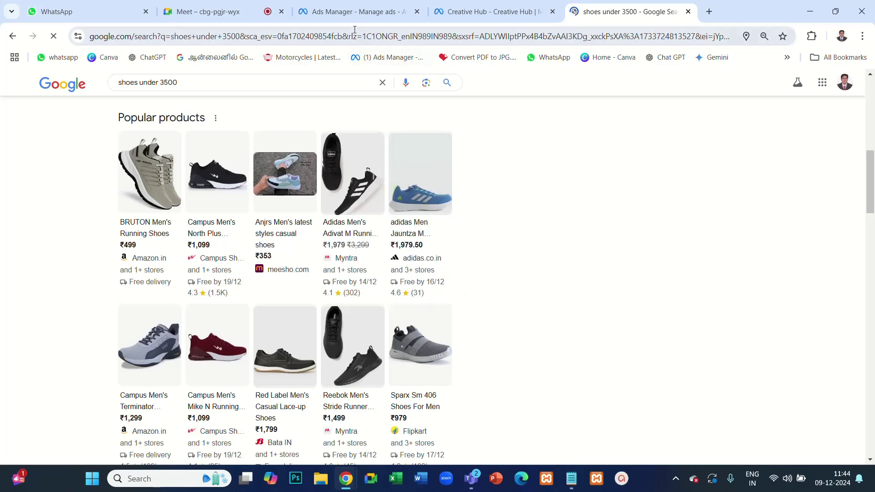
left_click(354, 12)
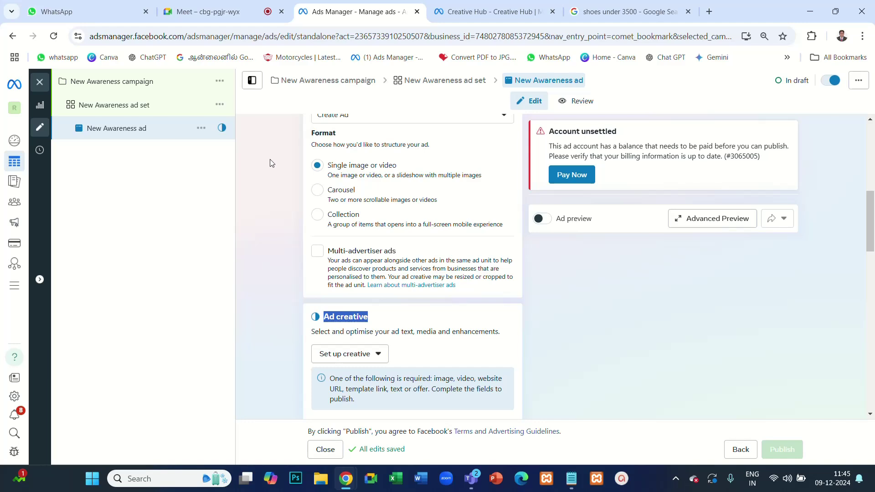
left_click(601, 14)
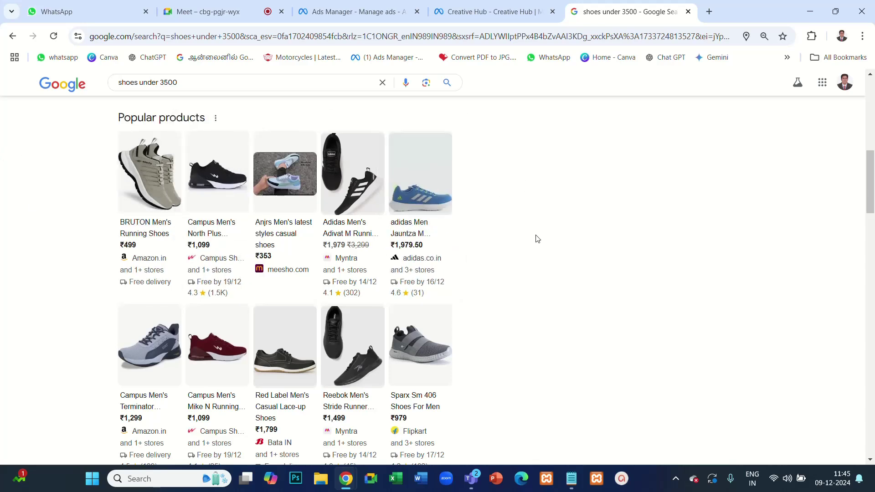
Step: Return to the Meta ad draft and read the description of the Multi-advertiser ads option
left_click(370, 13)
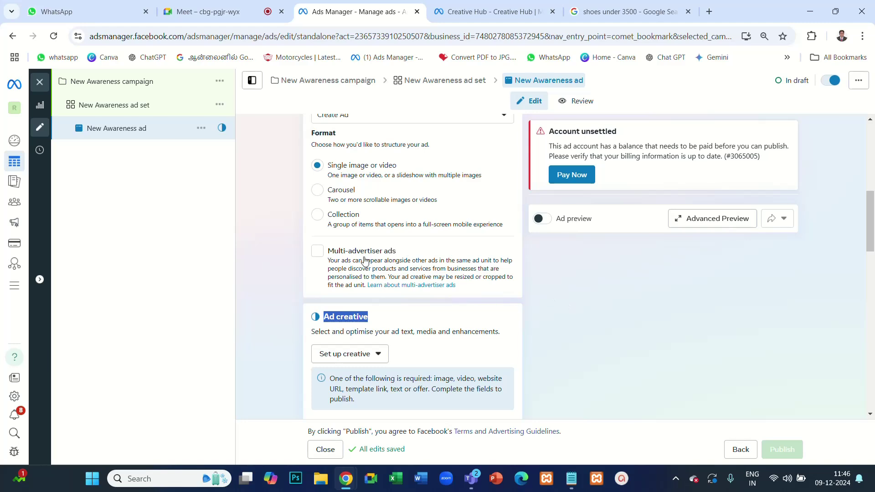
left_click_drag(327, 264, 432, 273)
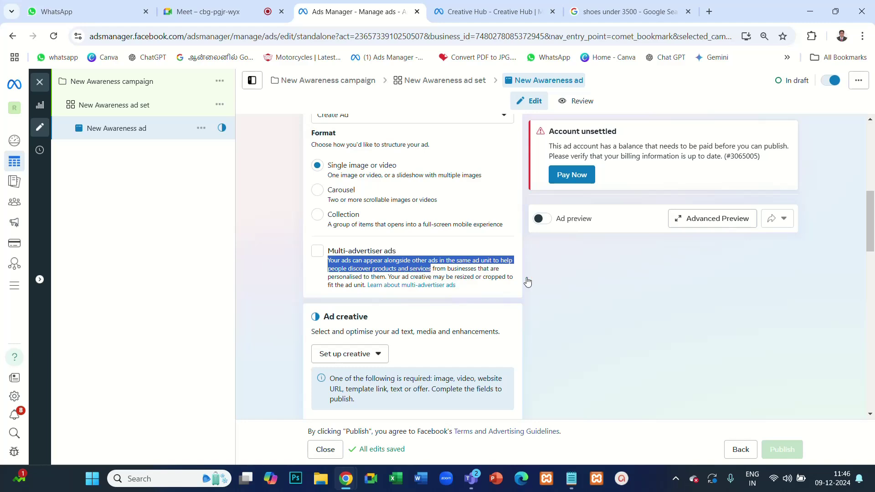
left_click(616, 285)
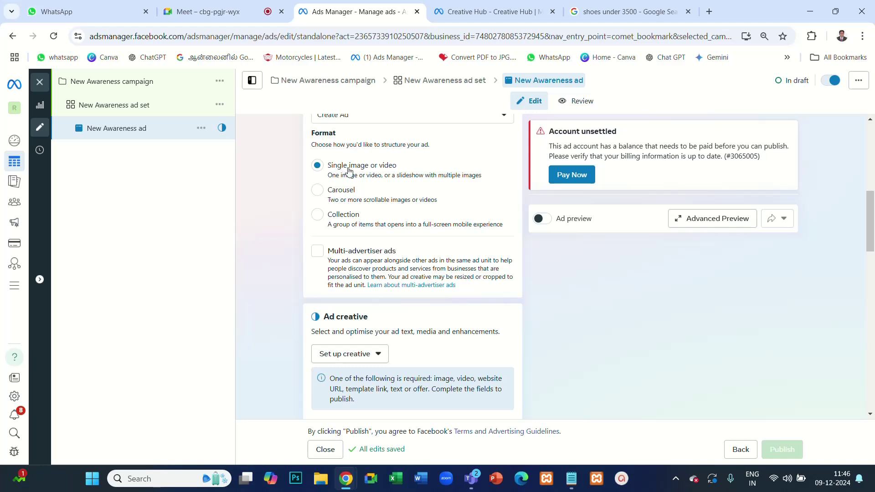
Step: Start setting up an image ad creative for the New Awareness ad
scroll(354, 180, "down", 1)
scroll(354, 180, "down", 1)
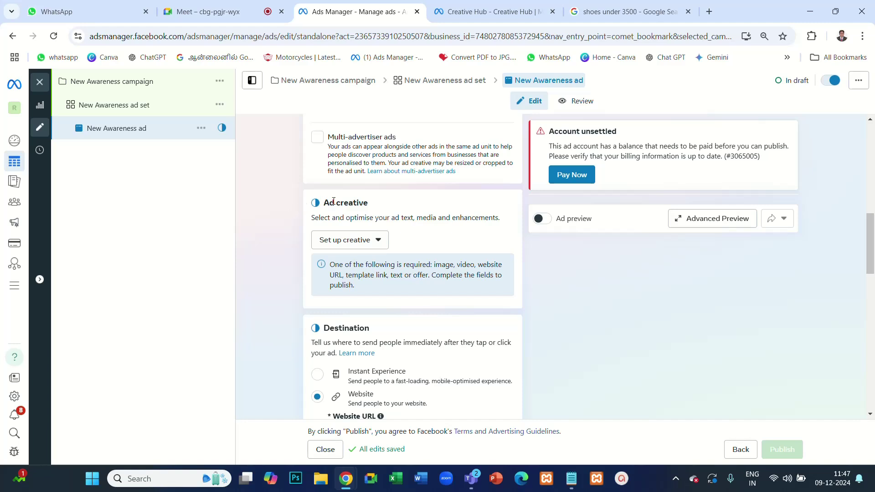
left_click_drag(326, 205, 363, 203)
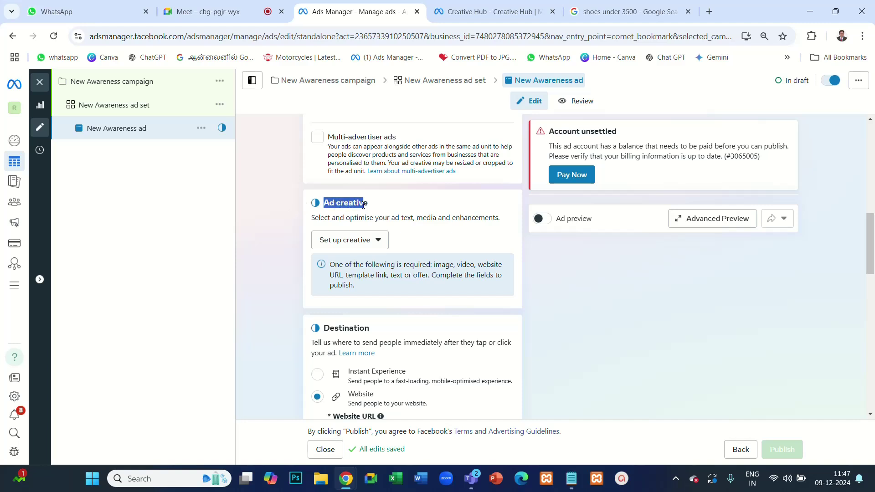
left_click(380, 243)
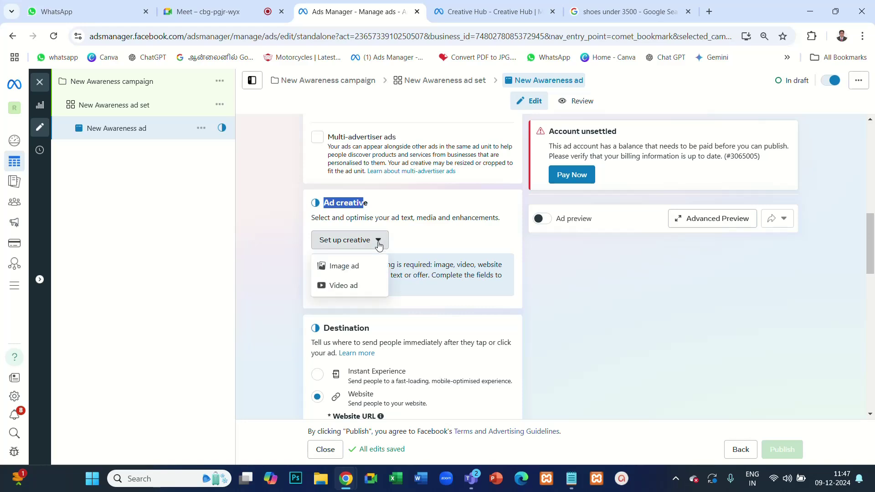
scroll(422, 226, "up", 1)
scroll(422, 227, "up", 3)
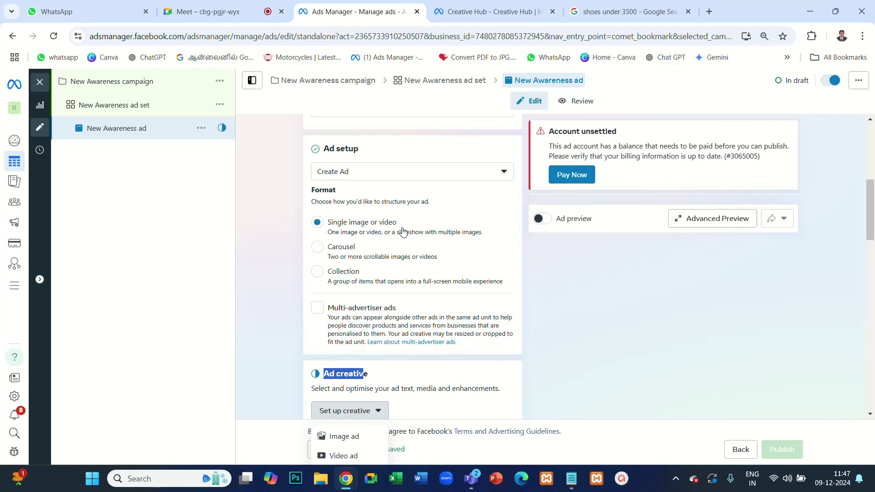
scroll(439, 228, "down", 3)
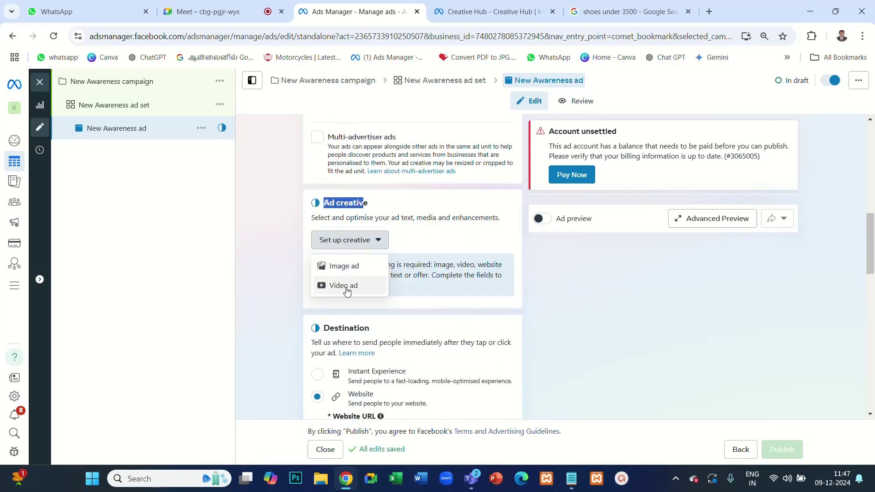
left_click(346, 270)
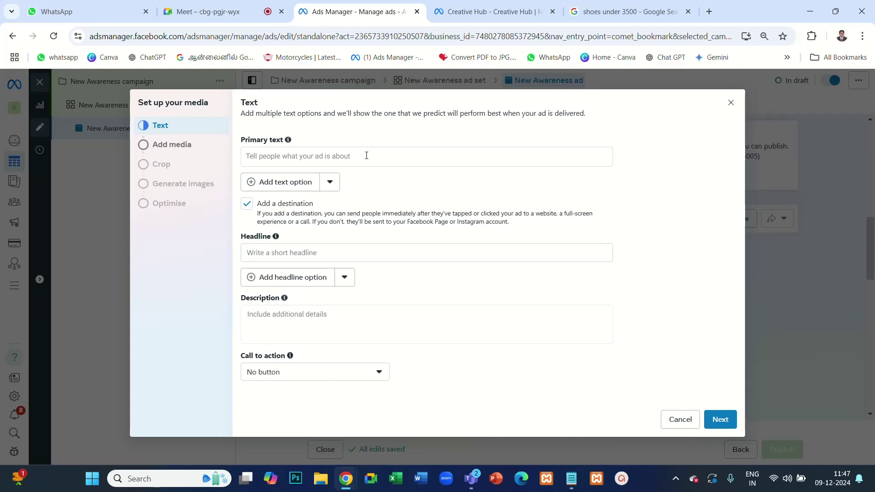
Step: Open Facebook in a new tab and find the ShootOrder sponsored post in the feed
left_click(709, 12)
type("face")
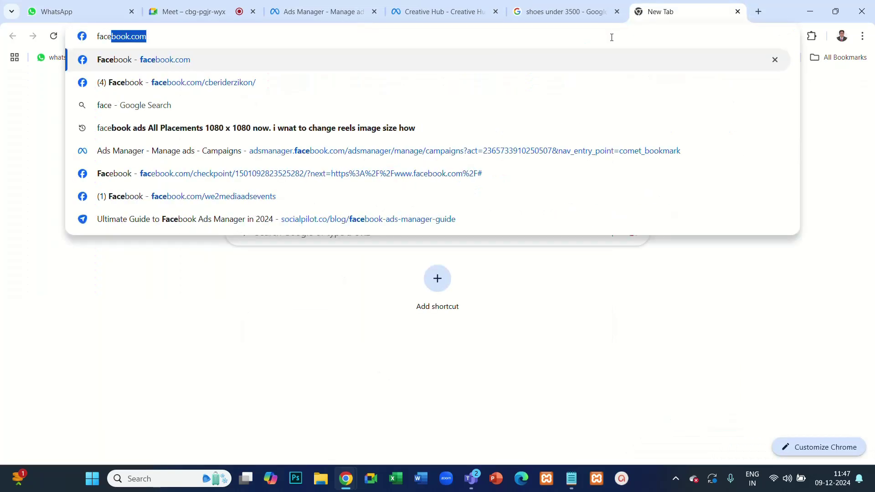
key("Return")
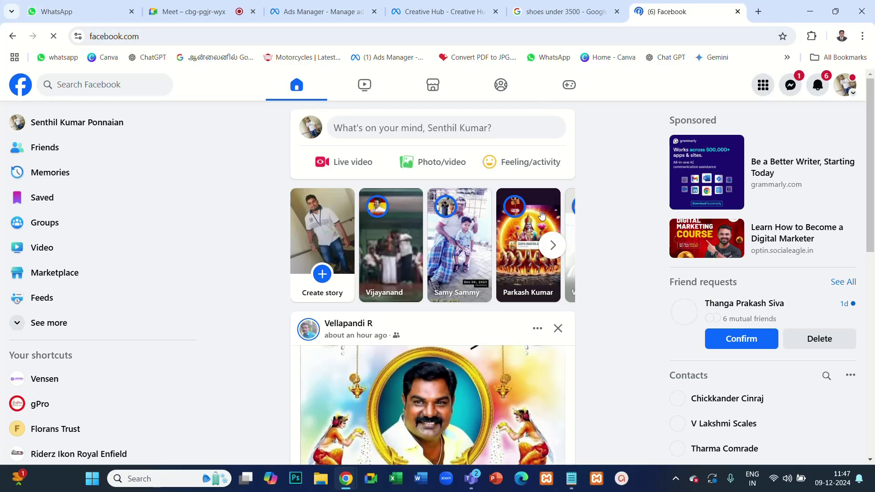
scroll(541, 221, "down", 10)
scroll(540, 221, "down", 1)
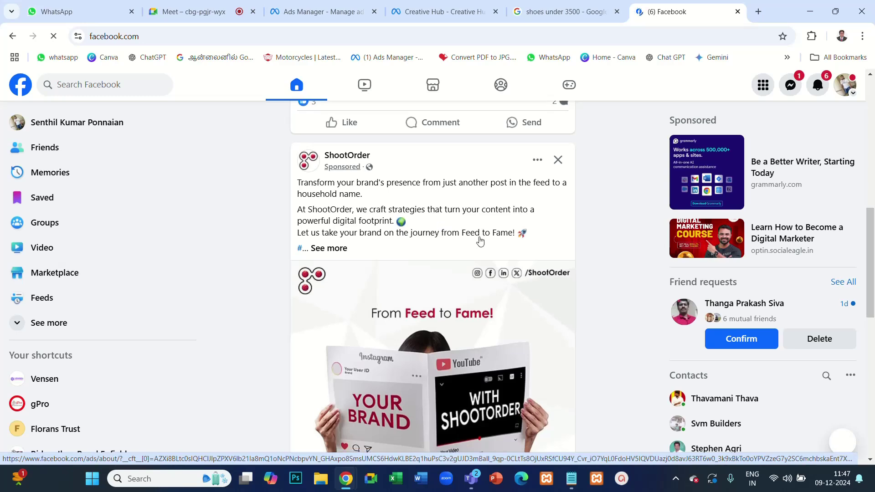
scroll(478, 236, "down", 3)
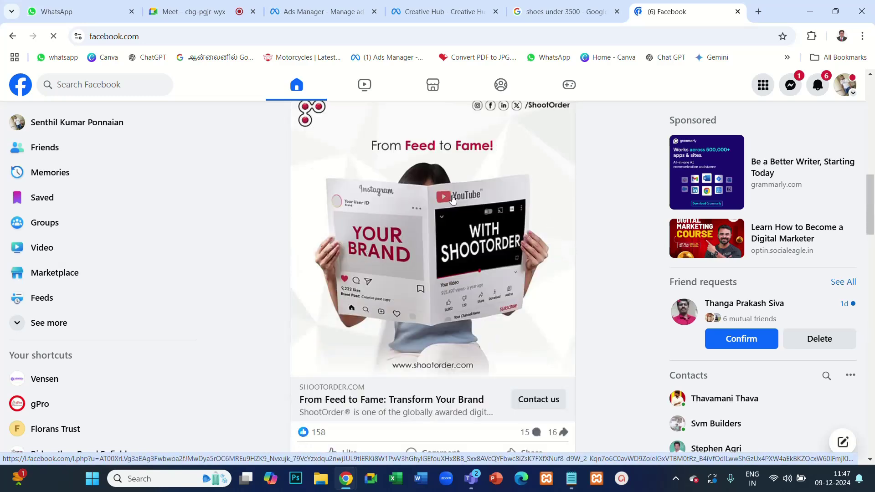
scroll(574, 211, "up", 1)
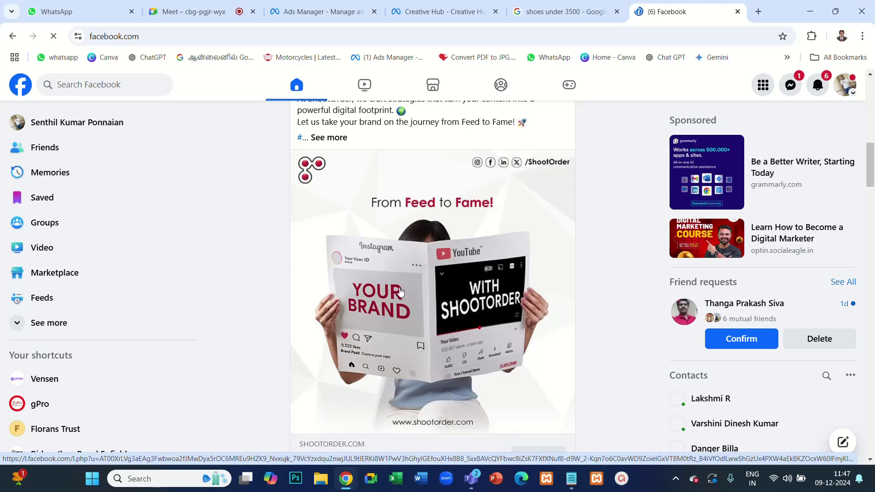
scroll(482, 268, "up", 3)
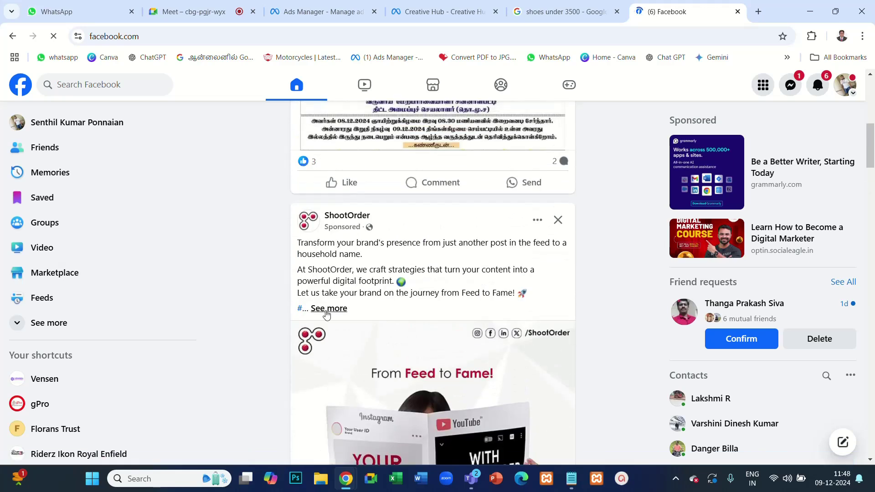
Step: Expand the ShootOrder sponsored post's caption and examine its full text and hashtags above the image
left_click(326, 314)
left_click_drag(299, 241, 460, 321)
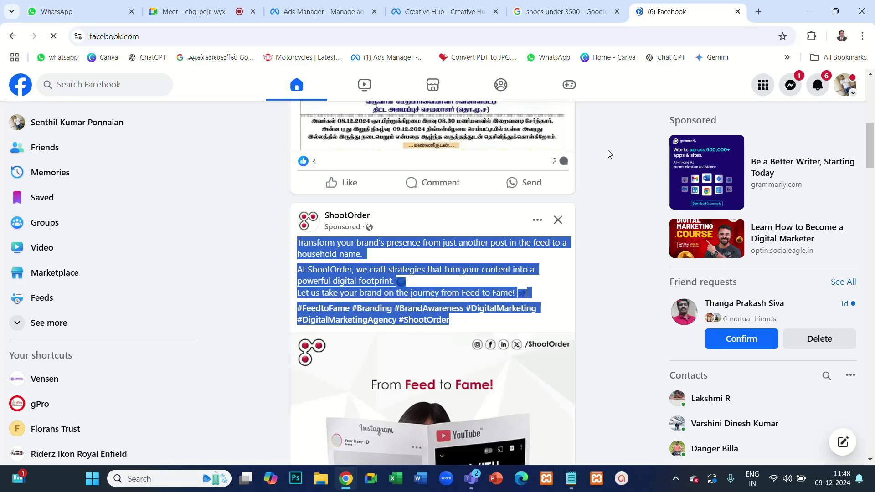
left_click(610, 197)
scroll(462, 289, "down", 2)
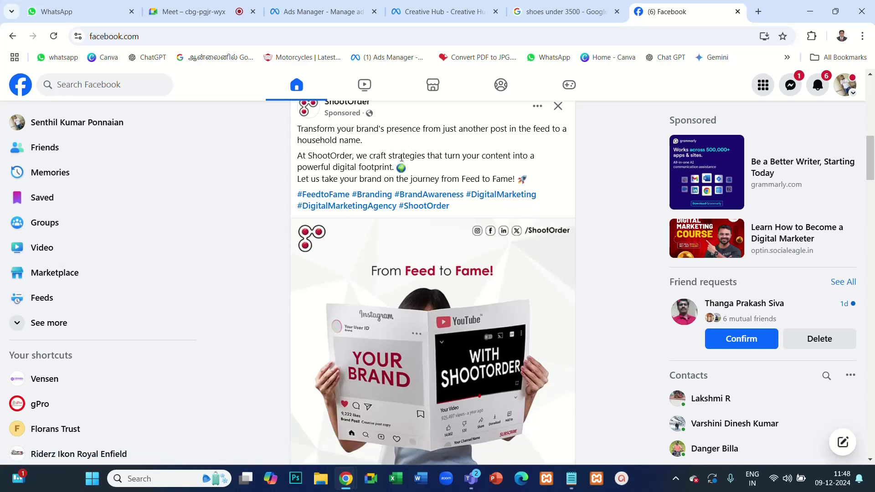
Step: Copy the ShootOrder post's full caption with hashtags into the primary text of the image ad in Ads Manager
left_click(419, 19)
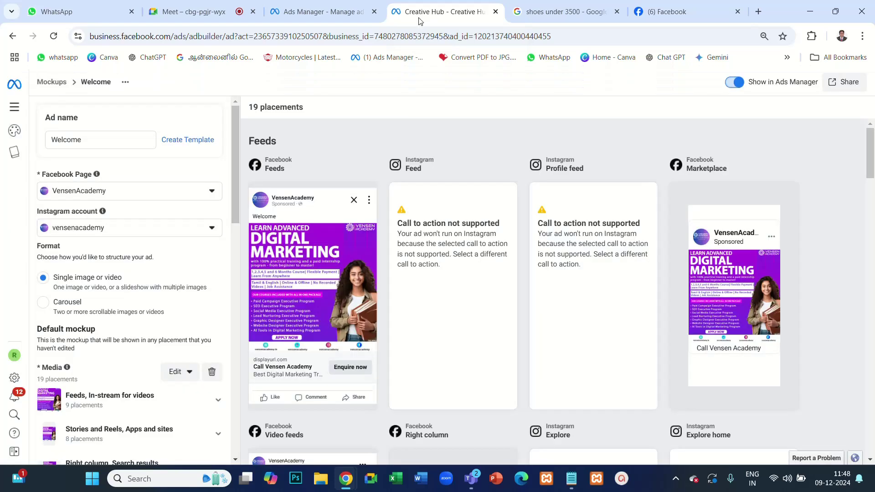
left_click(331, 13)
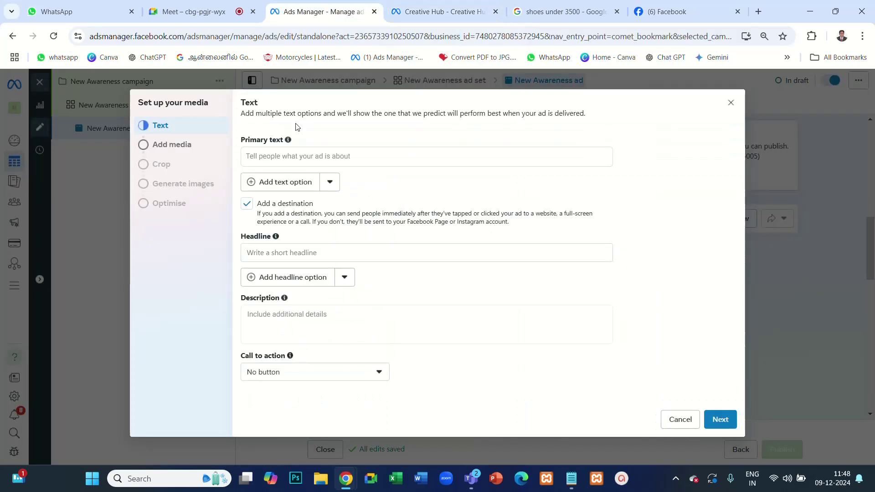
left_click(279, 154)
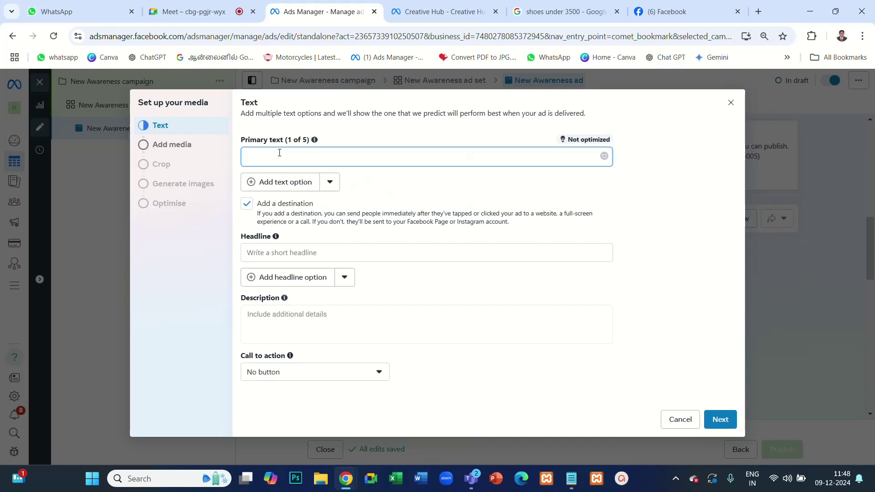
left_click(683, 12)
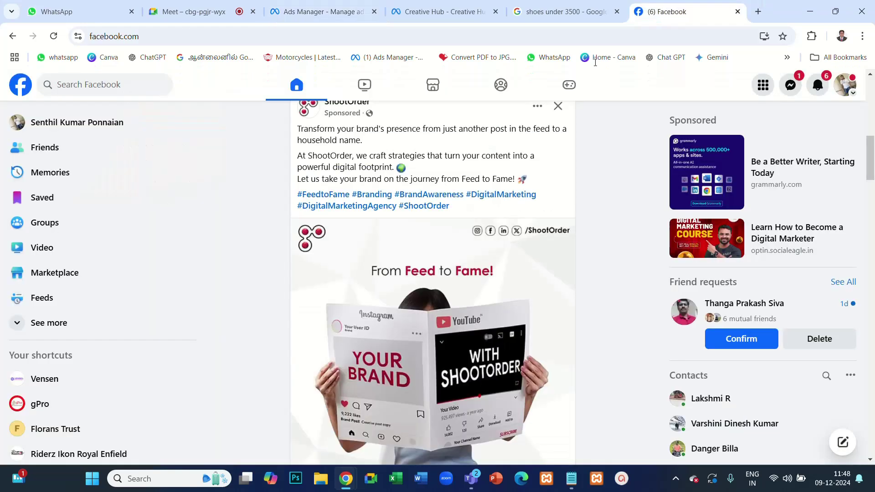
scroll(313, 191, "up", 1)
left_click_drag(299, 182, 465, 267)
key("ctrl+c")
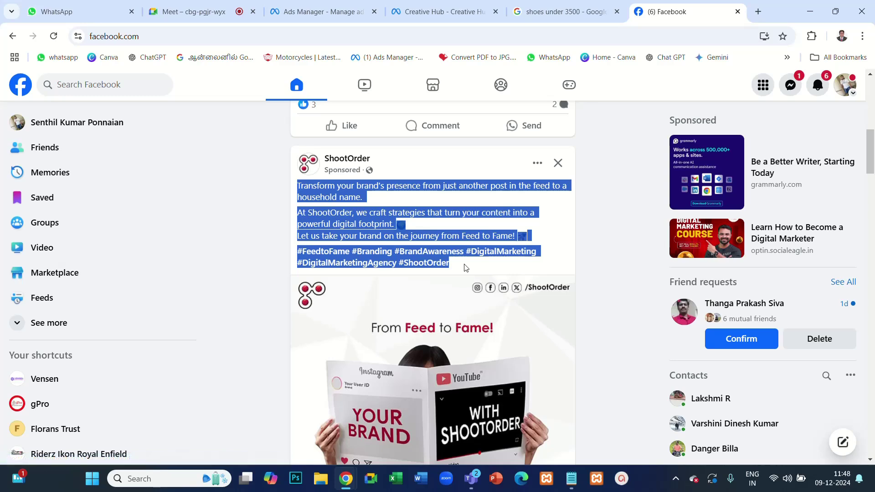
left_click(444, 10)
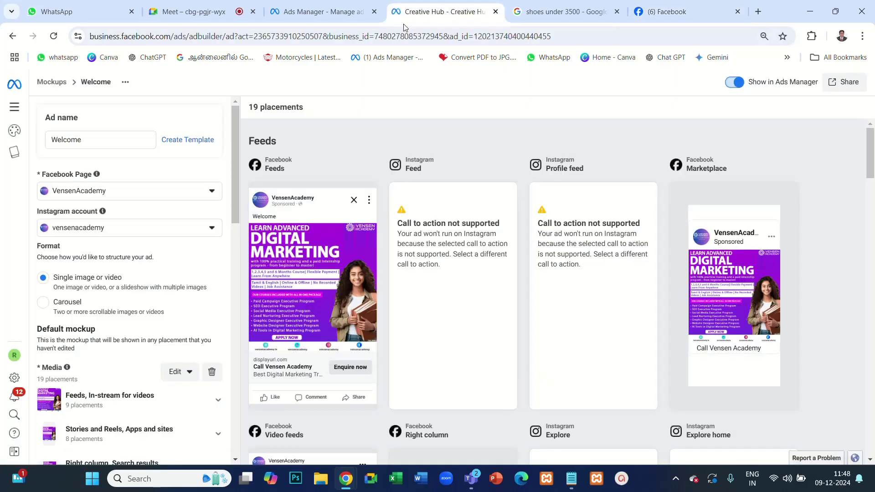
left_click(321, 14)
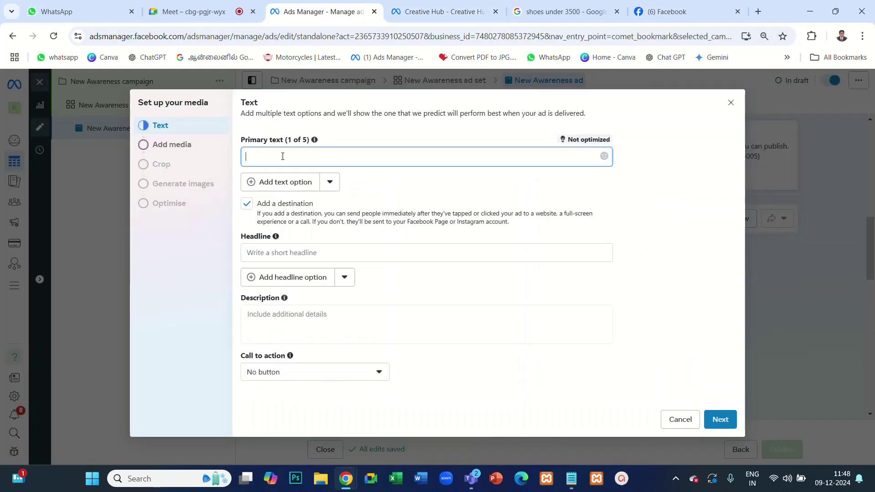
key("ctrl+v")
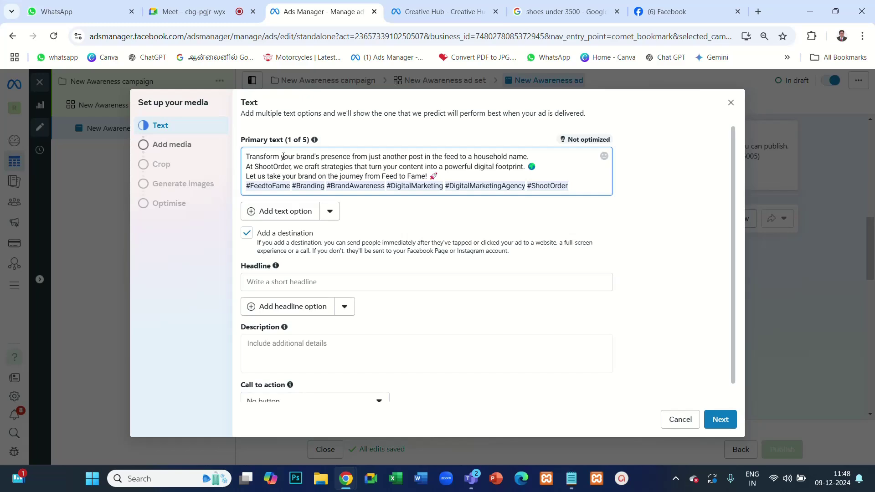
Step: Leave the primary text entry and review the Advantage+ creative text variations suggested for it
left_click(676, 195)
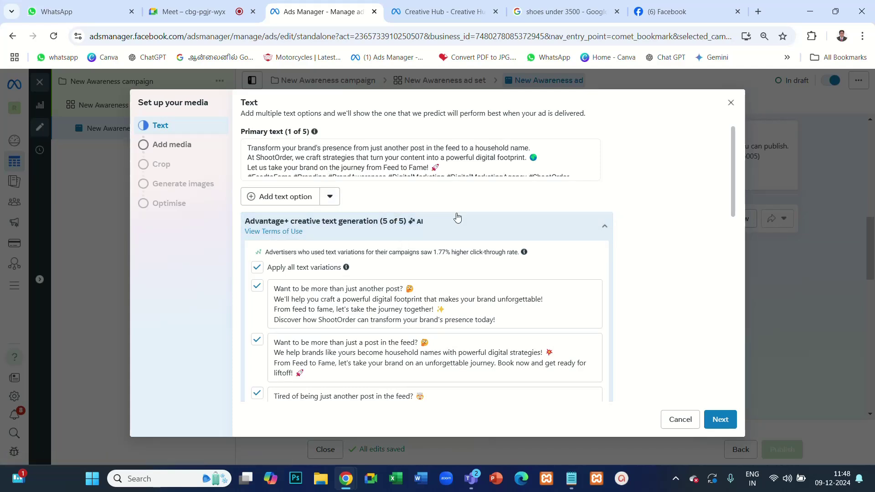
scroll(398, 300, "down", 1)
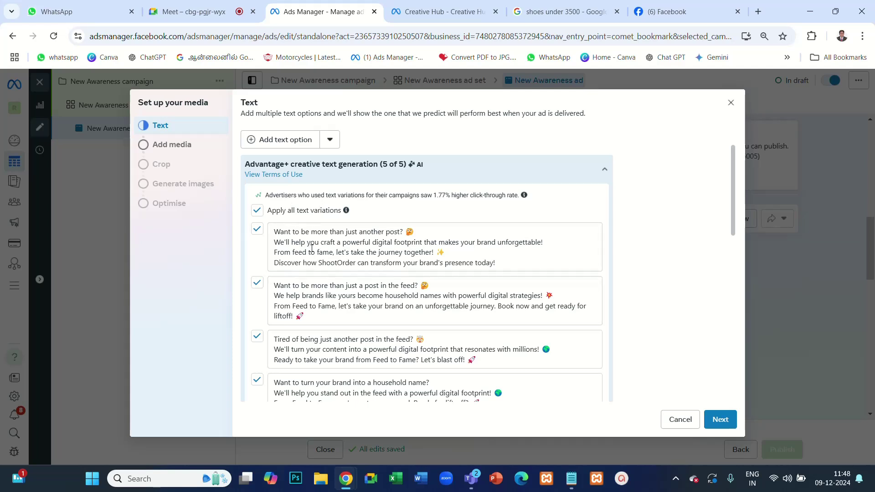
scroll(329, 252, "up", 1)
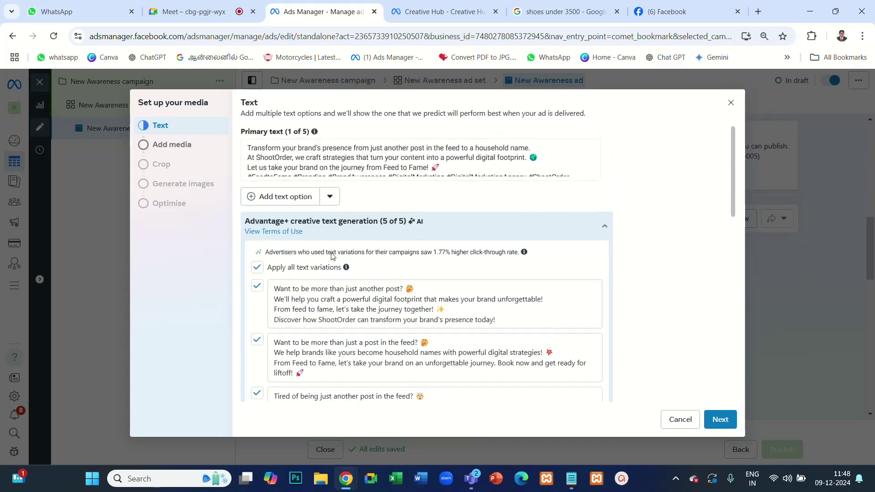
Step: Compare the five suggested Advantage+ text variations with the original primary text above them
scroll(331, 255, "down", 1)
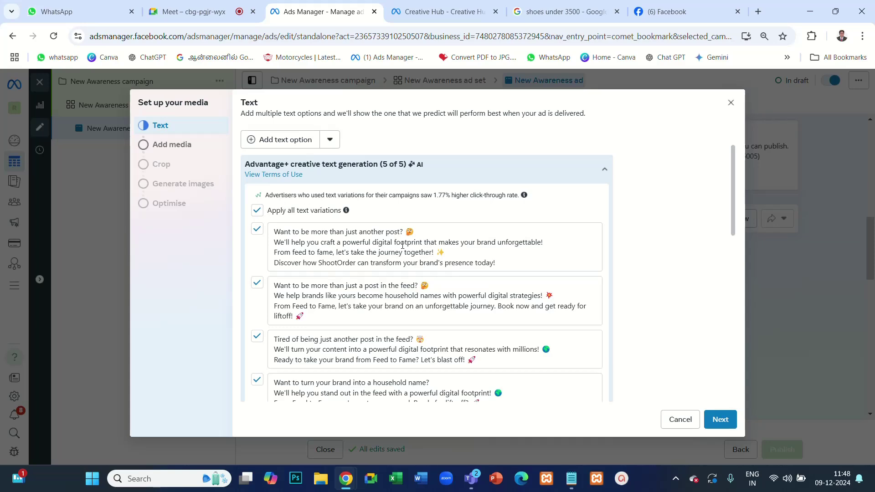
scroll(406, 253, "down", 1)
scroll(405, 253, "down", 3)
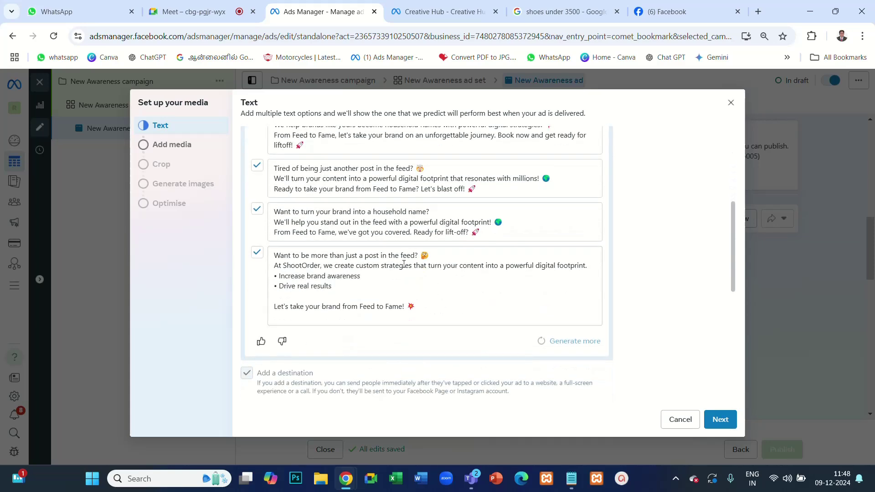
scroll(404, 265, "up", 5)
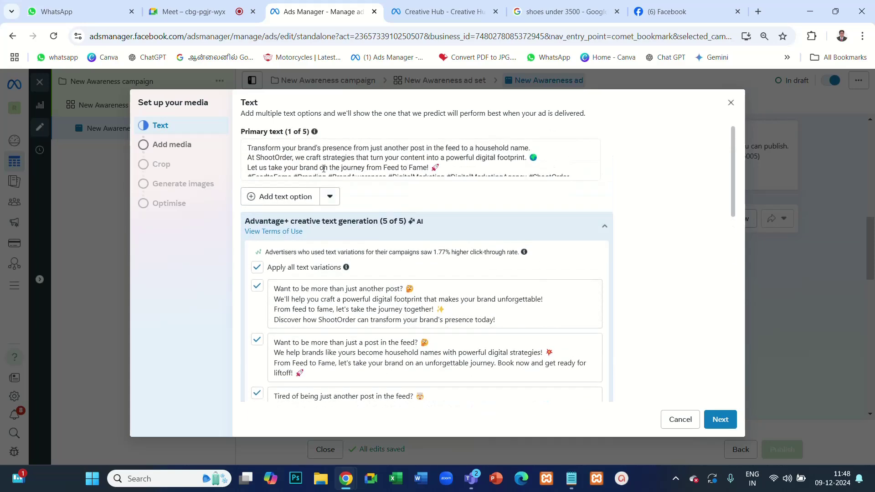
left_click(450, 166)
scroll(372, 249, "down", 4)
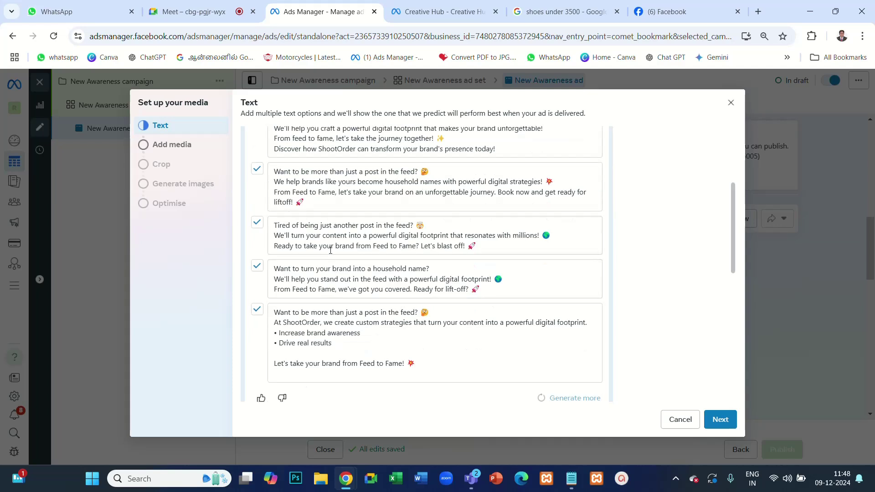
scroll(332, 251, "up", 4)
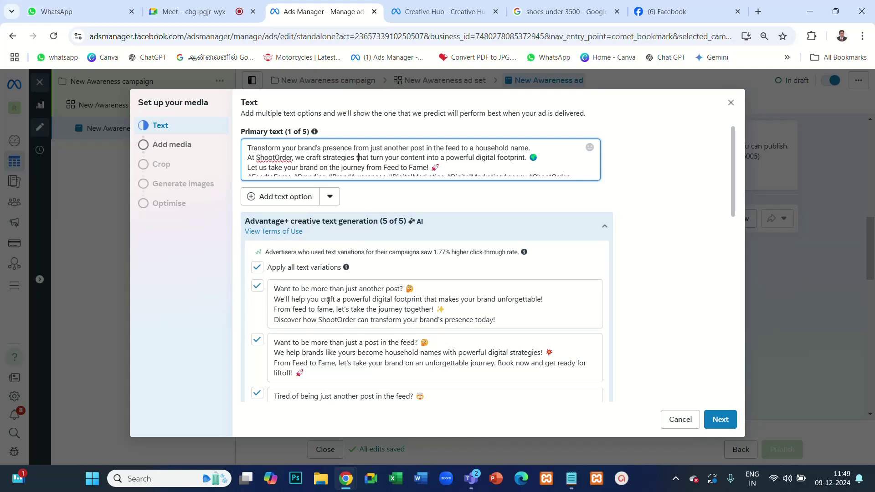
Step: Limit the Advantage+ primary text variations to the first two, "Want to be more than just another post?" and "Want to be more than just a post in the feed?"
left_click(257, 269)
left_click(258, 268)
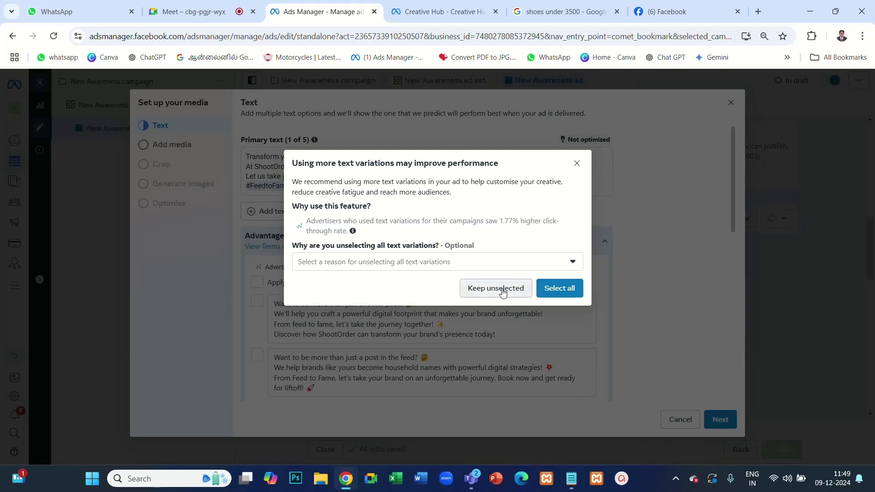
left_click(559, 289)
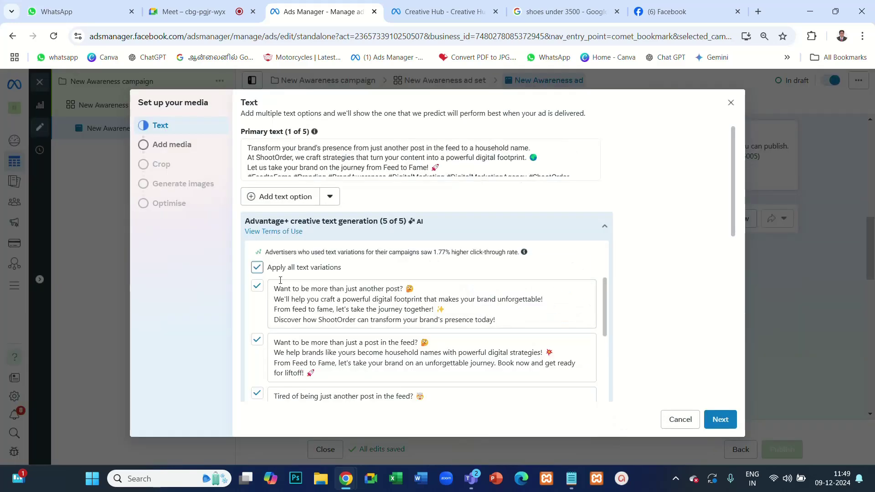
left_click(256, 268)
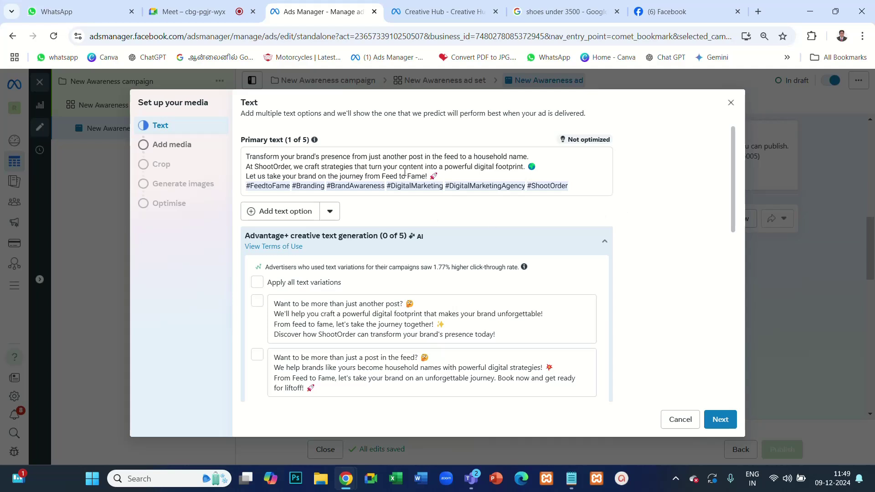
left_click(585, 182)
left_click_drag(573, 187, 237, 155)
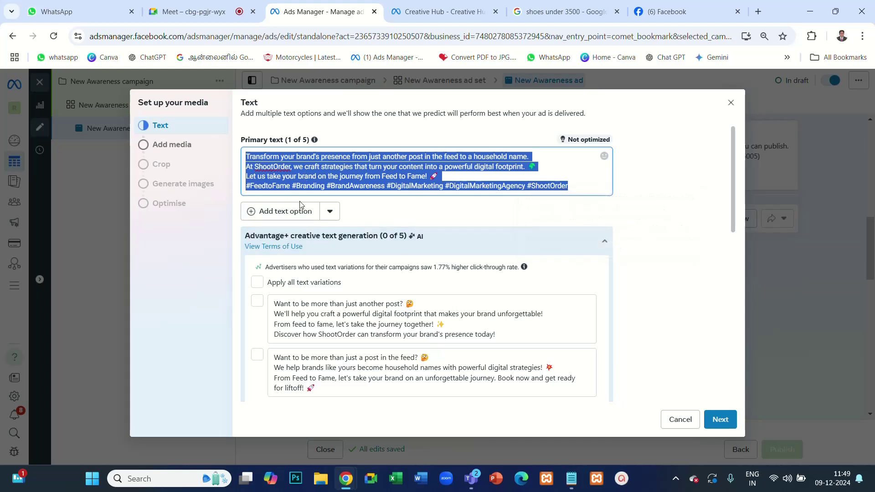
left_click(257, 302)
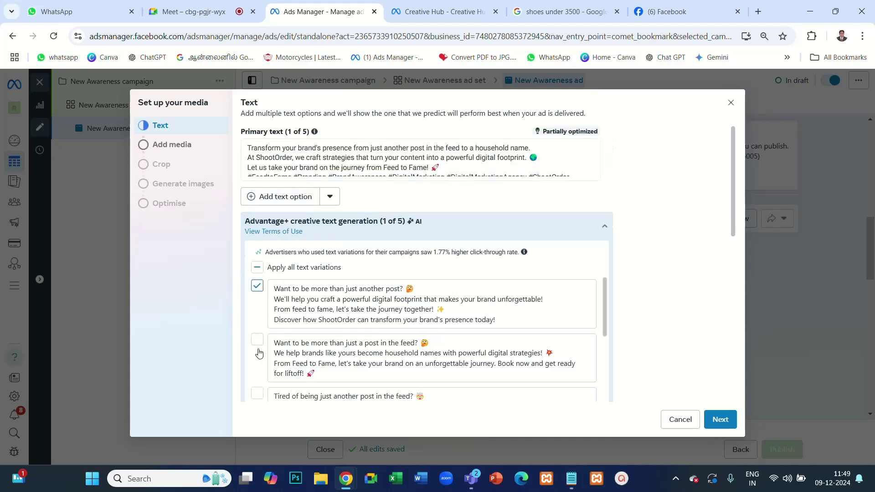
left_click(257, 339)
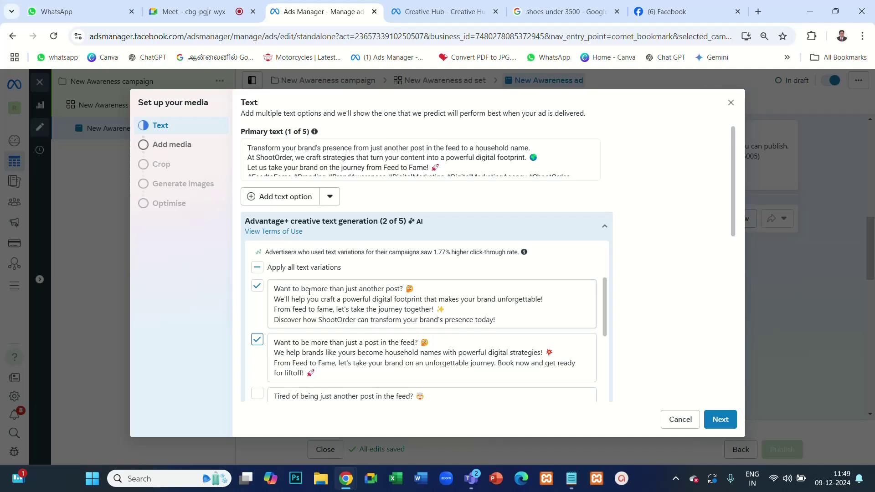
Step: Copy the ShootOrder post's headline "From Feed to Fame: Transform Your Brand" into the ad's headline and apply all suggested headline variations
scroll(370, 262, "down", 4)
scroll(370, 266, "down", 3)
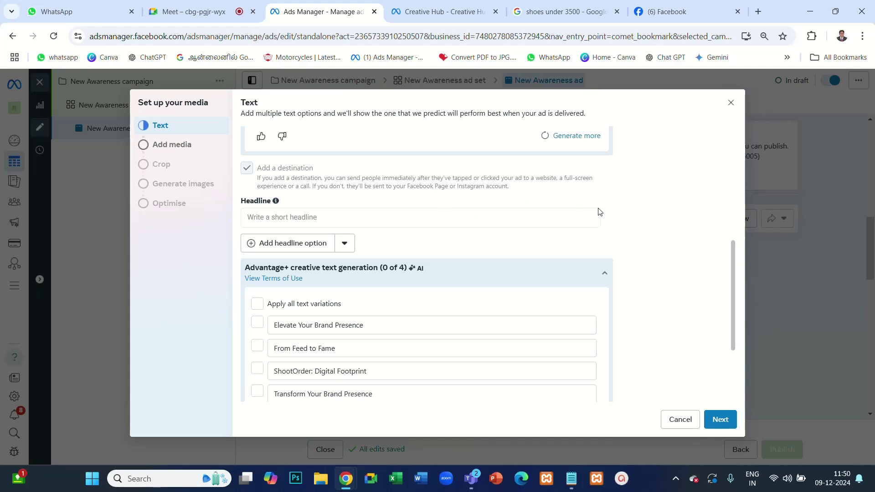
left_click(342, 217)
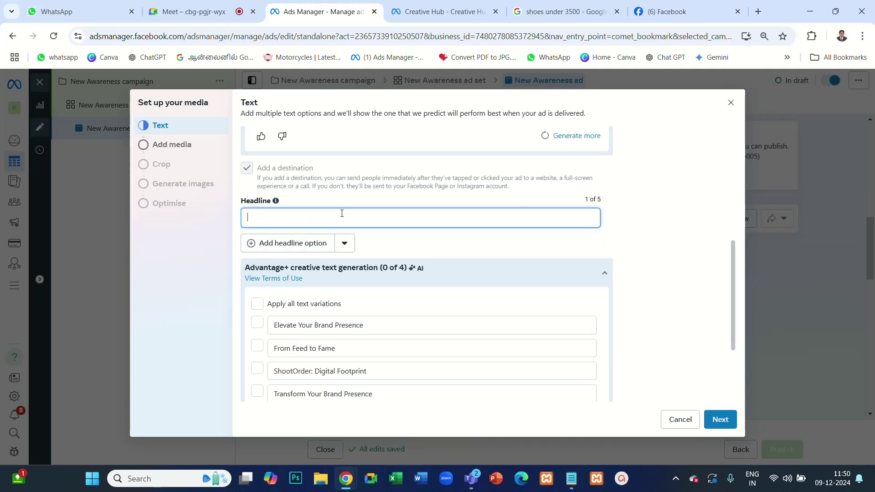
left_click(670, 11)
scroll(578, 220, "down", 5)
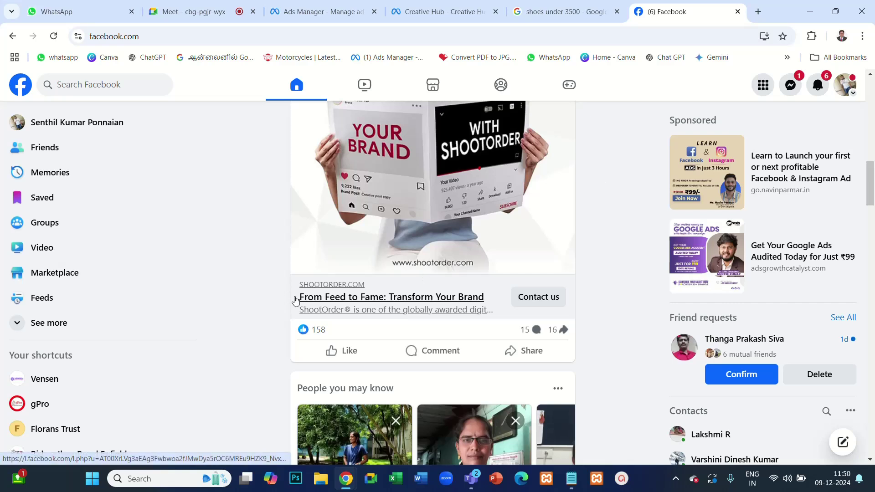
left_click_drag(281, 302, 484, 300)
key("ctrl+c")
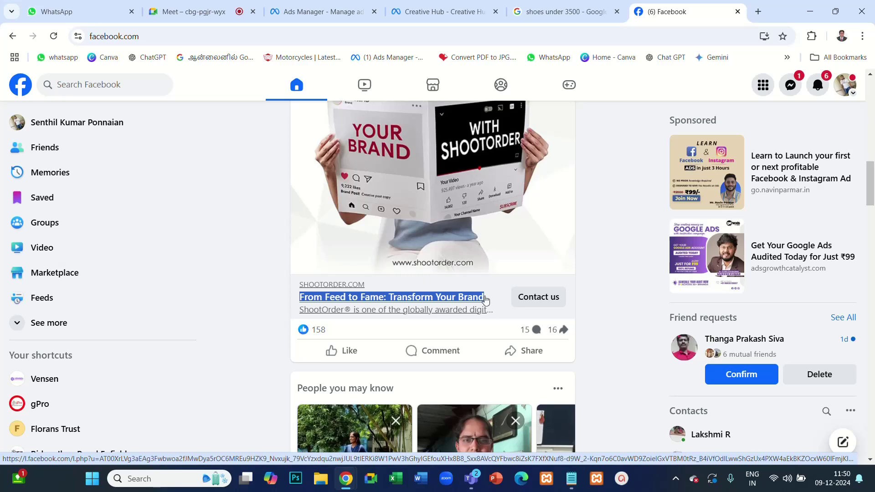
left_click(338, 10)
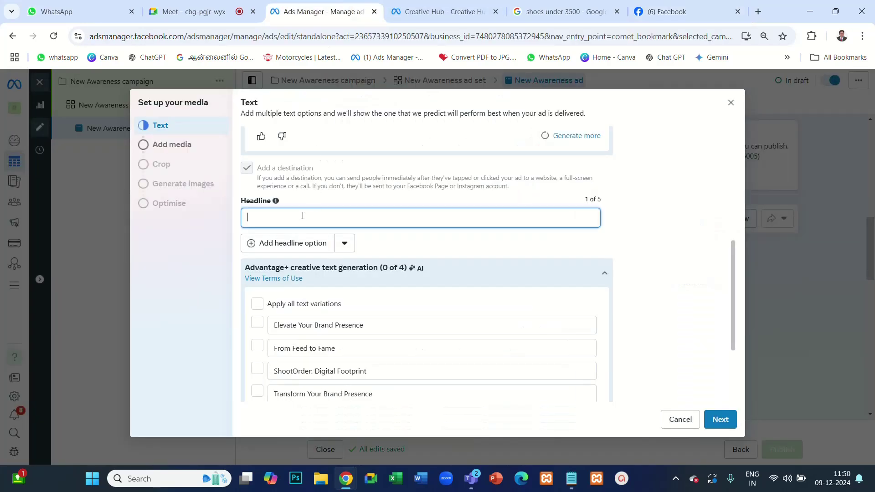
key("ctrl+v")
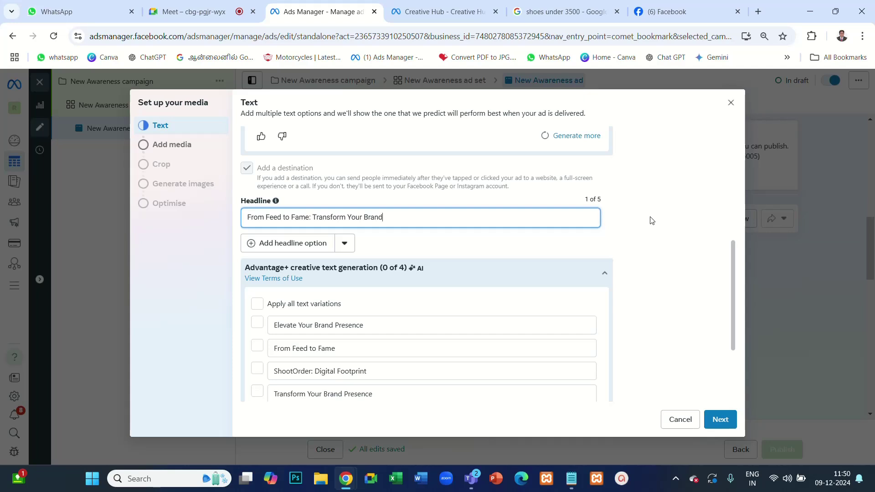
left_click(658, 196)
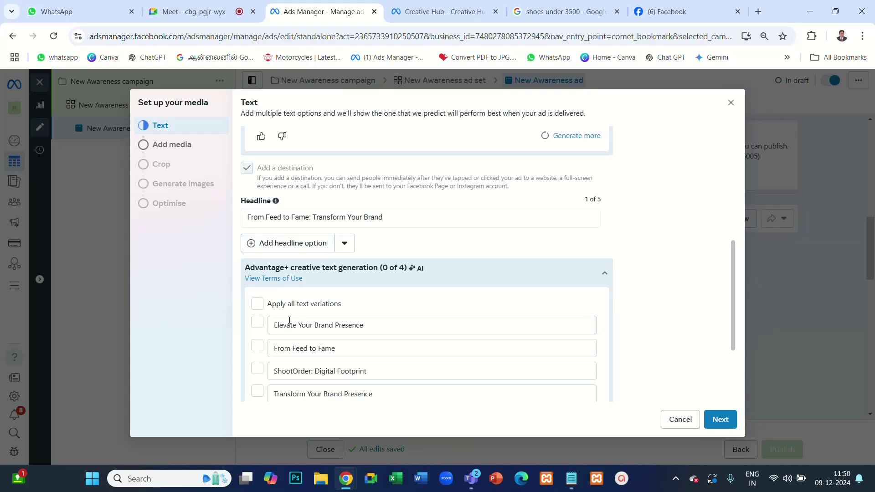
left_click(257, 304)
Step: Revisit the ShootOrder sponsored post on Facebook and examine its caption, image and headline
scroll(438, 235, "up", 6)
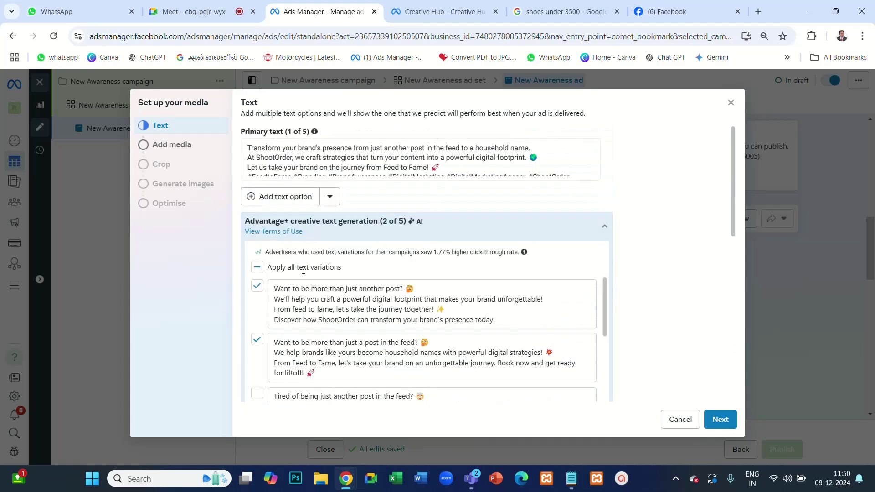
left_click(666, 11)
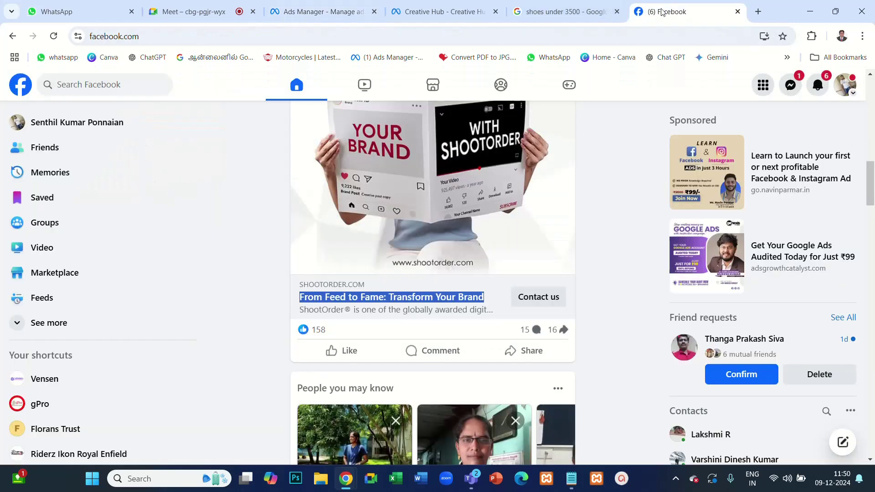
scroll(551, 217, "up", 4)
scroll(551, 217, "up", 2)
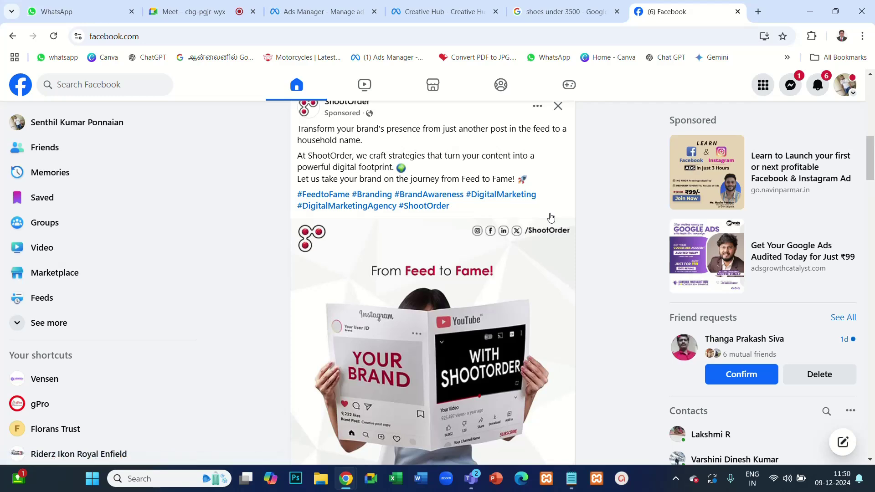
left_click_drag(300, 183, 479, 242)
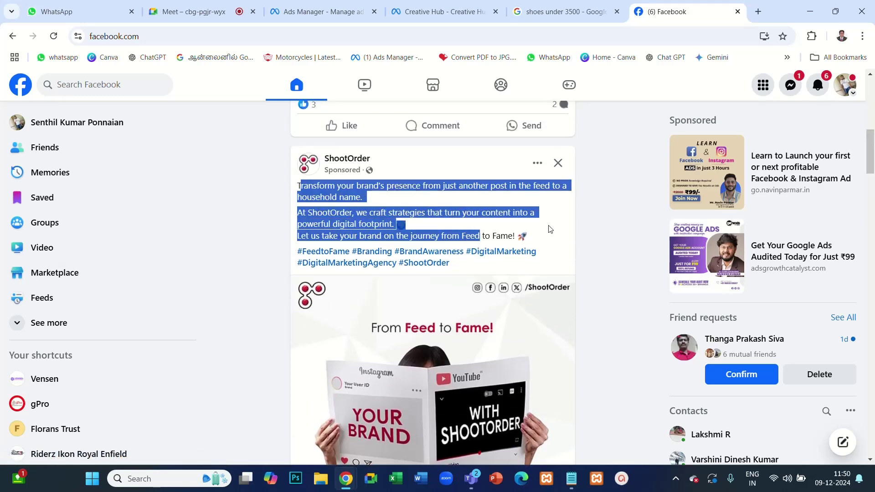
scroll(549, 229, "down", 6)
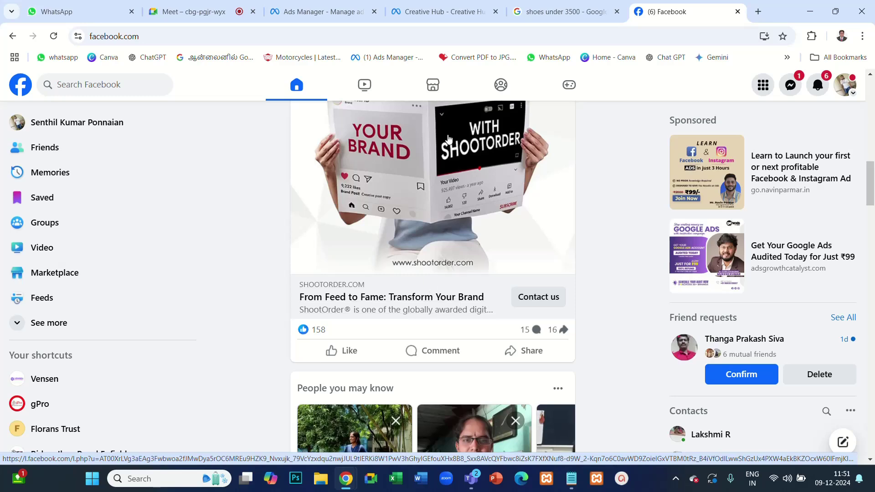
Step: Return to Ads Manager and check how many headline and primary text options the ad uses and allows
left_click(348, 12)
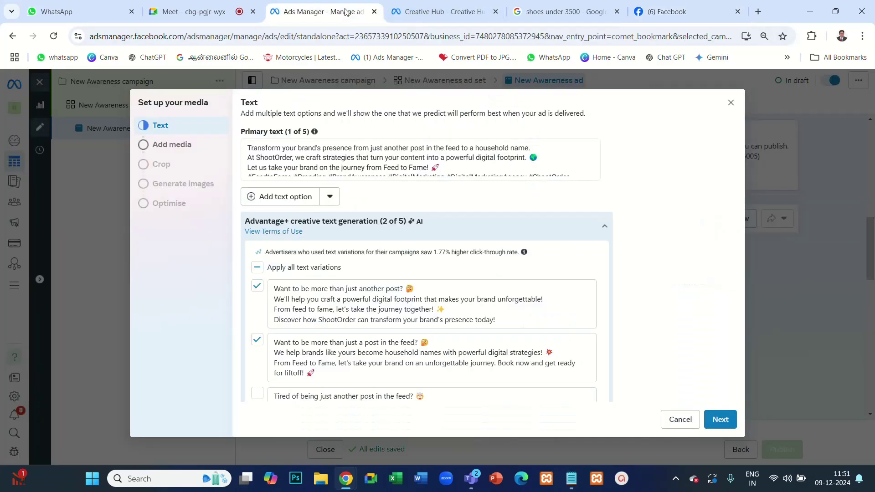
scroll(385, 219, "down", 9)
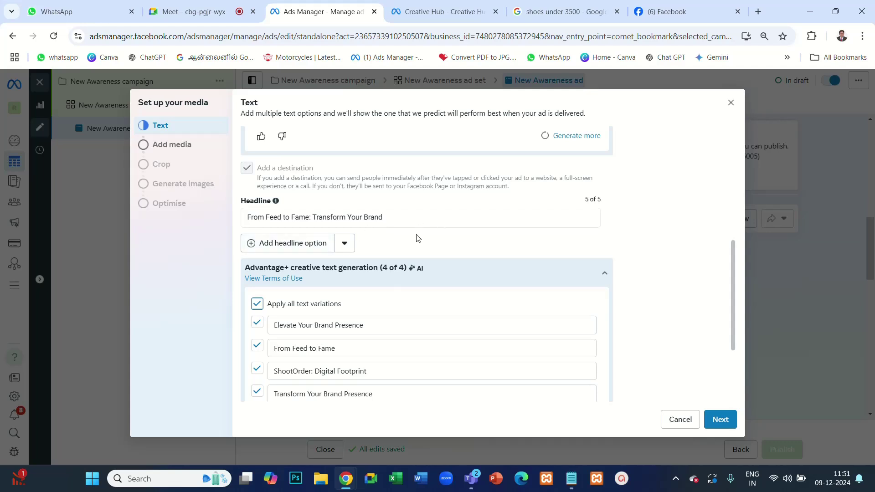
left_click_drag(585, 200, 616, 205)
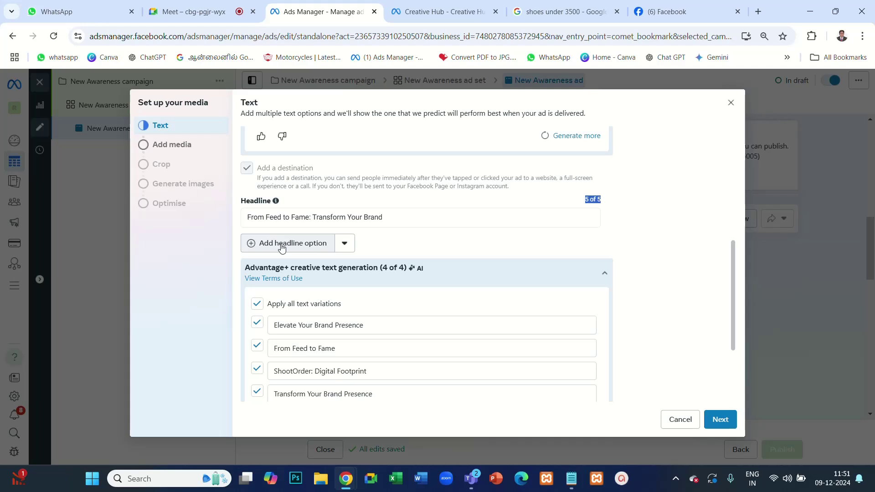
scroll(283, 245, "up", 5)
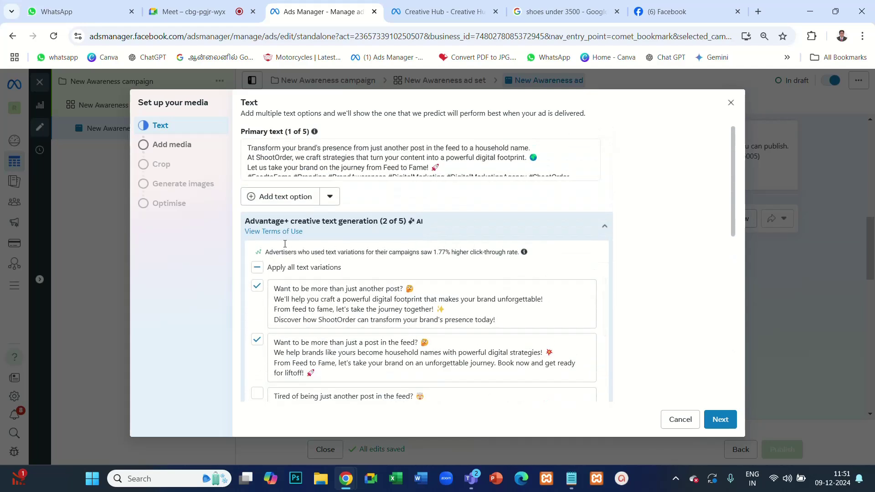
double_click(304, 132)
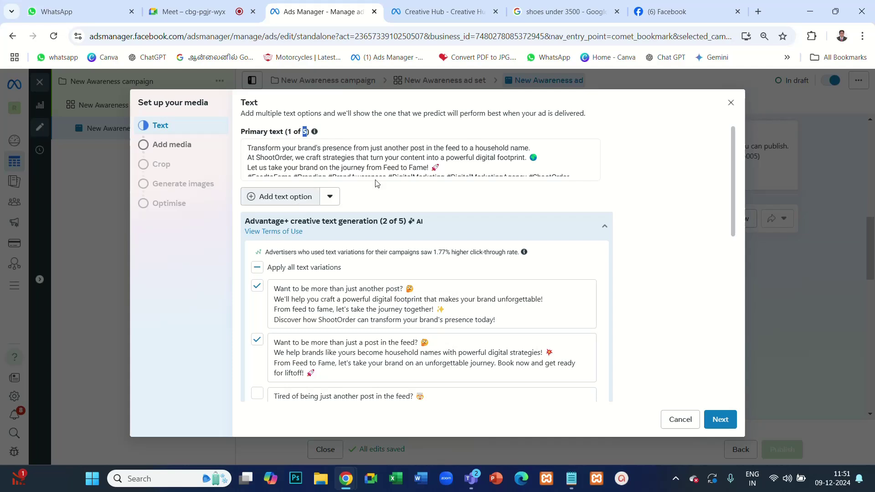
left_click(479, 165)
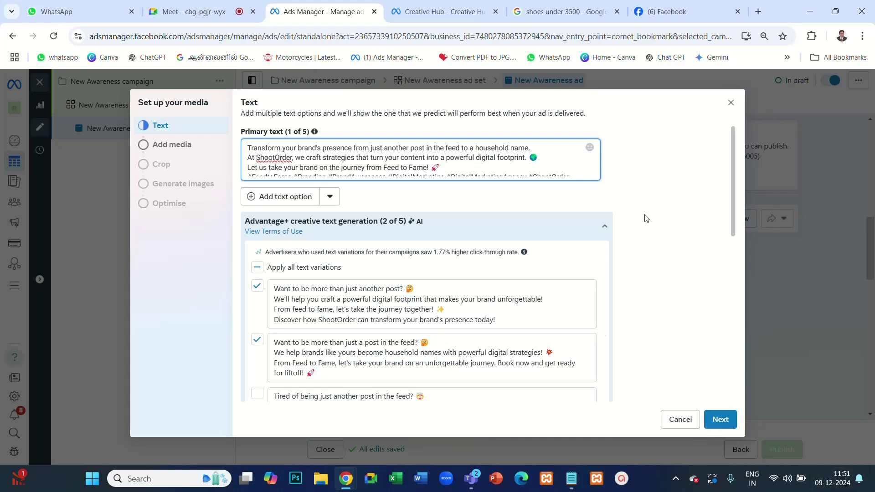
left_click_drag(287, 133, 310, 132)
left_click(457, 163)
Step: Add a second primary text option reading "Want to be more than just another post?", copied from the first suggested variation
left_click(290, 196)
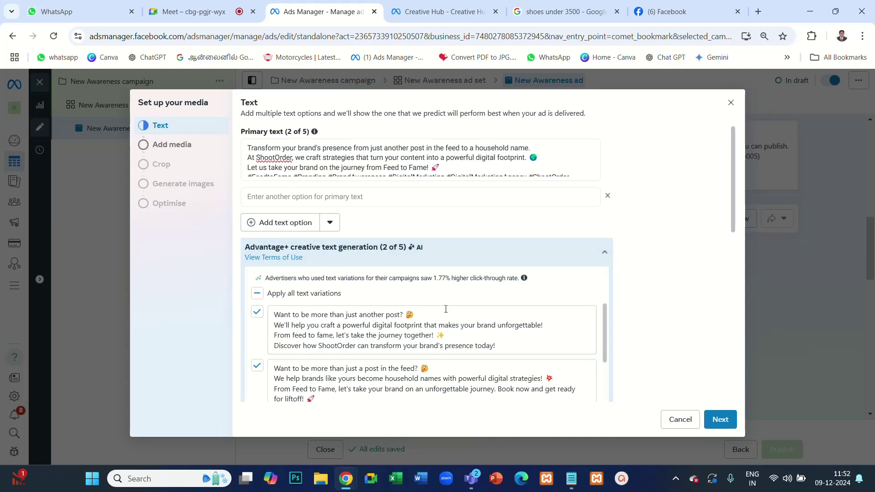
left_click(366, 197)
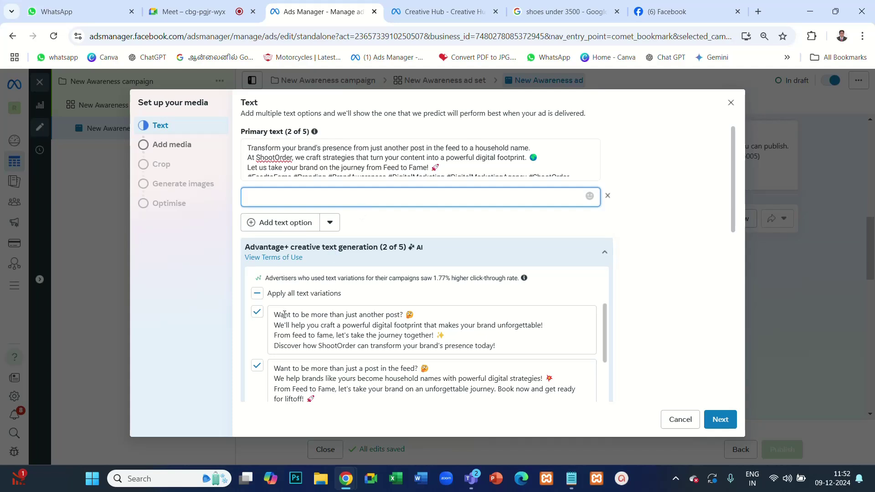
left_click_drag(275, 313, 401, 317)
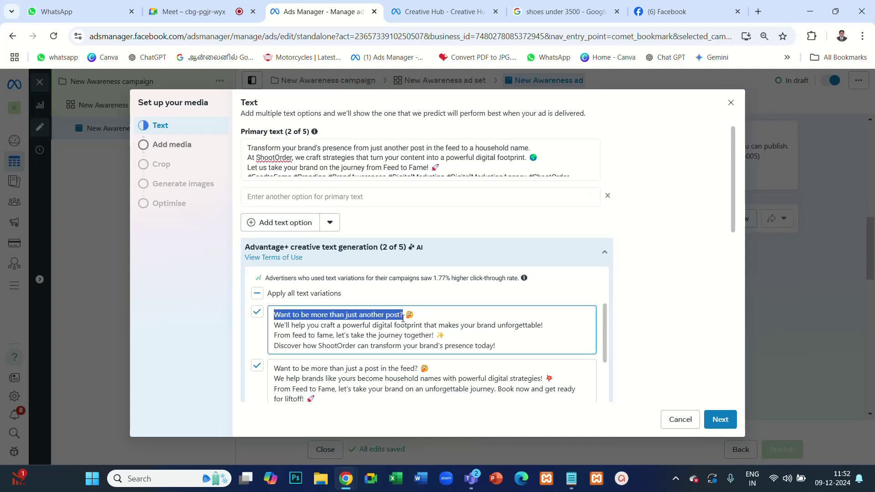
key("ctrl+c")
left_click(288, 194)
key("ctrl+v")
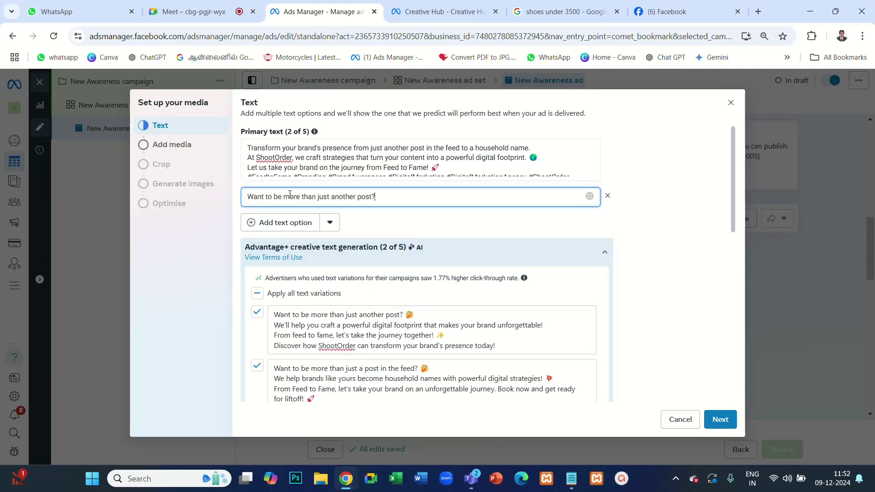
left_click(665, 195)
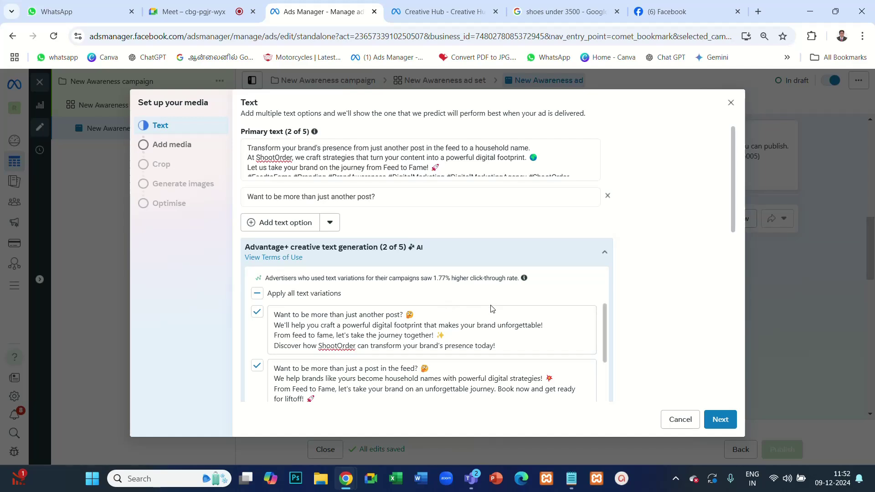
scroll(360, 278, "down", 5)
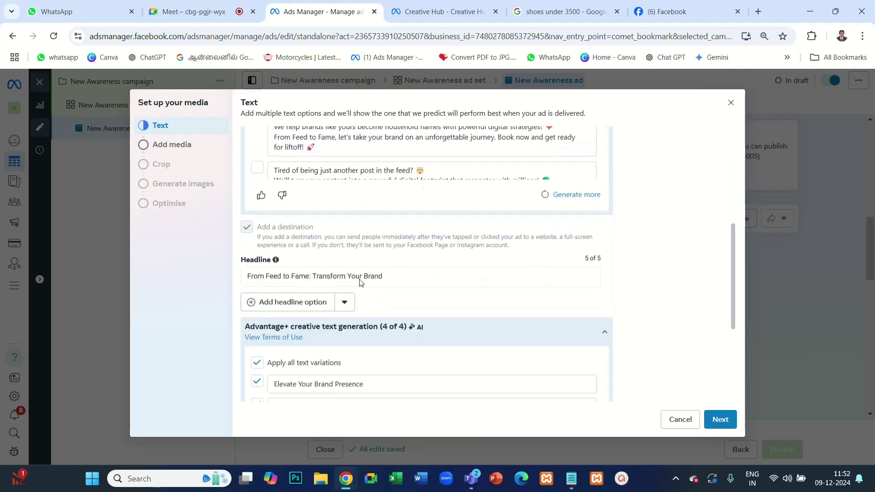
Step: Compare the ad's description field with the description line under the headline of the ShootOrder sponsored post on Facebook
scroll(362, 282, "down", 3)
scroll(461, 273, "up", 4)
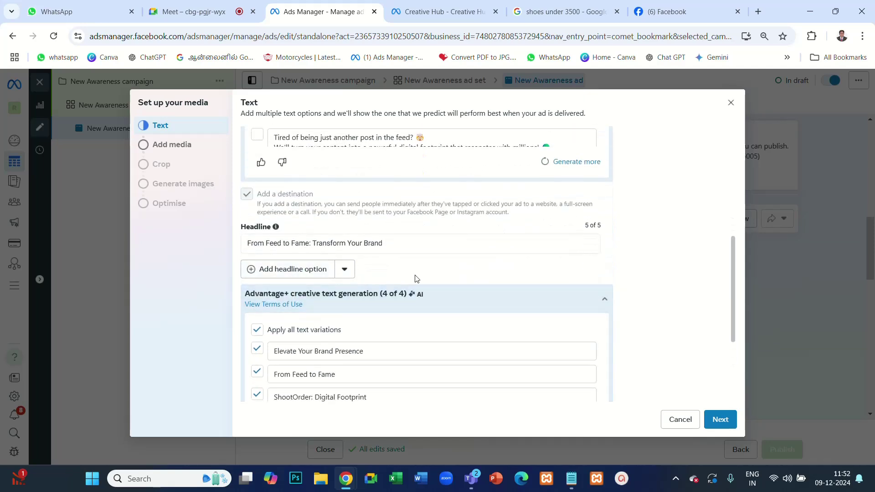
scroll(361, 319, "down", 3)
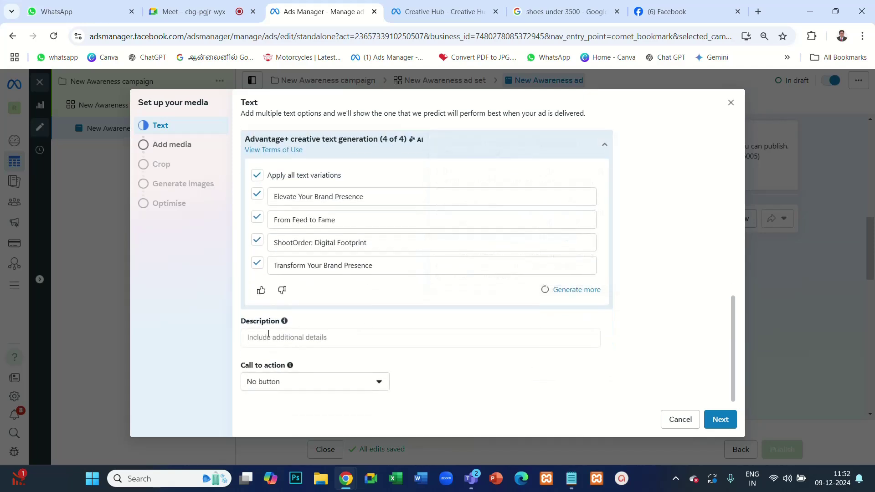
left_click(666, 11)
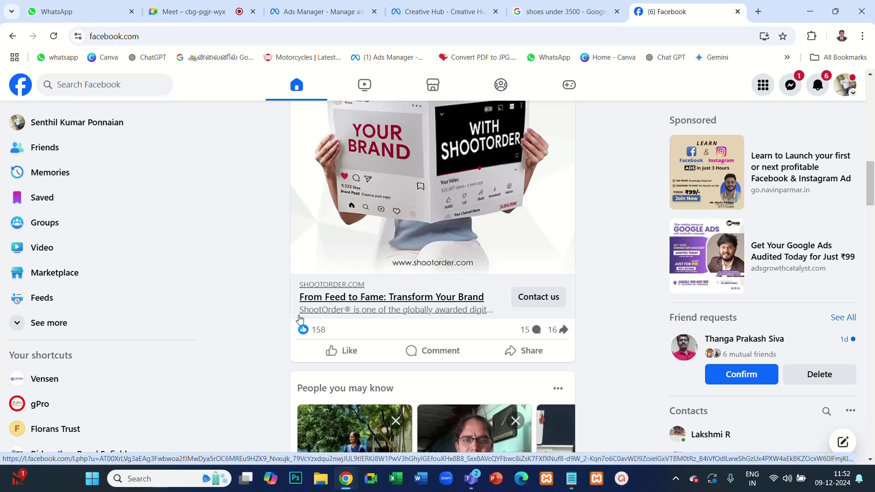
left_click(321, 12)
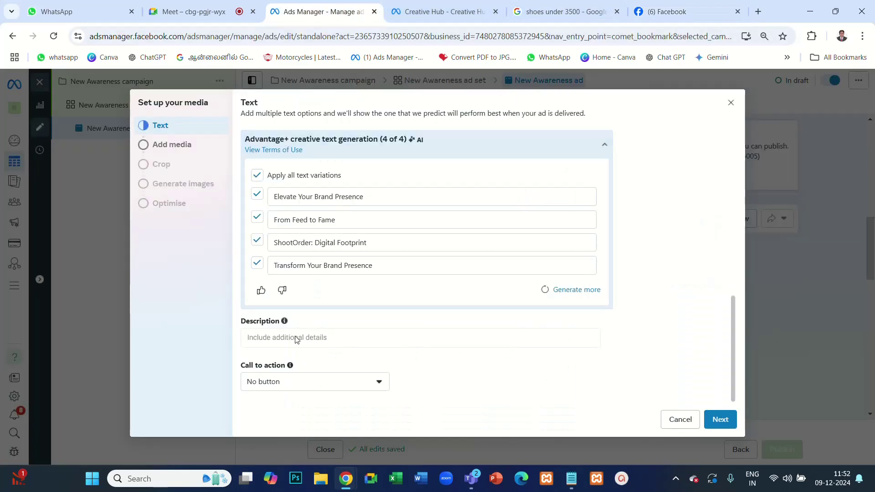
Step: Enter "Best Digital marketing training institute" as the ad's description
left_click(331, 339)
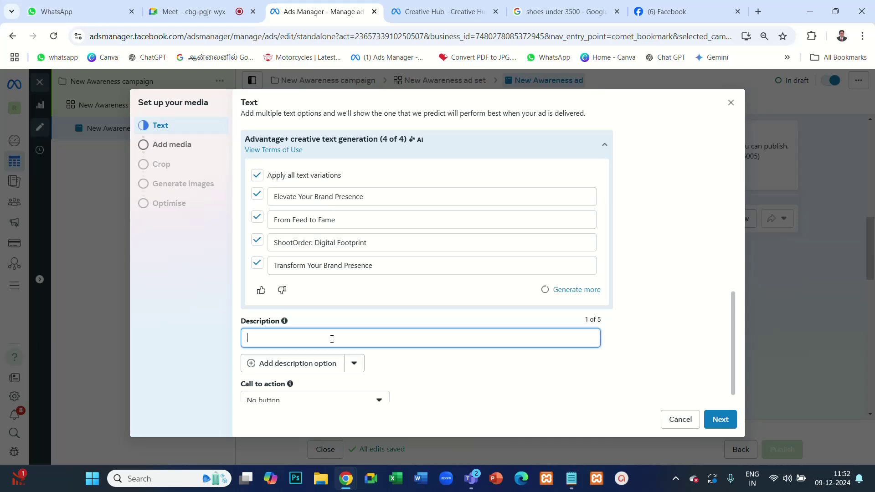
left_click_drag(585, 321, 606, 320)
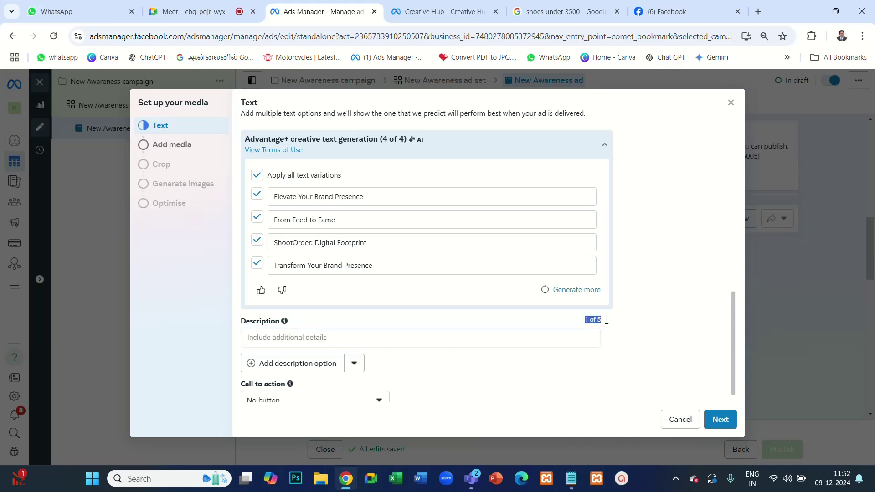
left_click(663, 337)
left_click(346, 336)
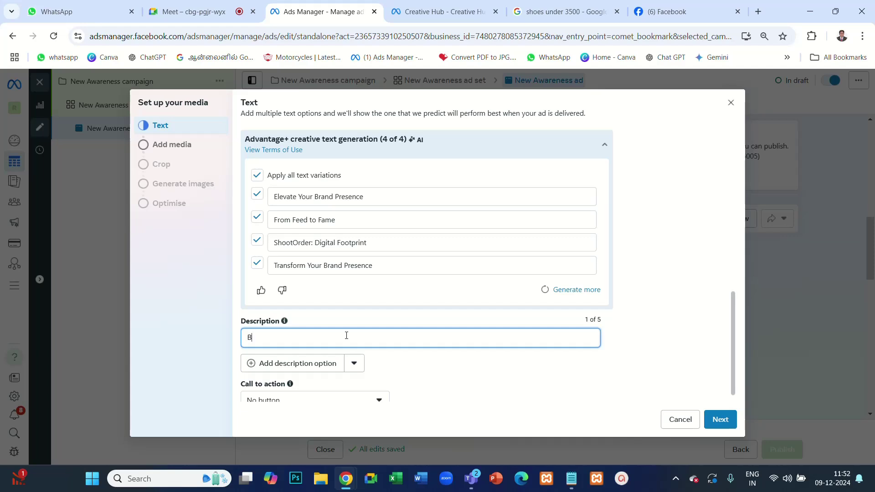
type("Best Digital marketing training institute")
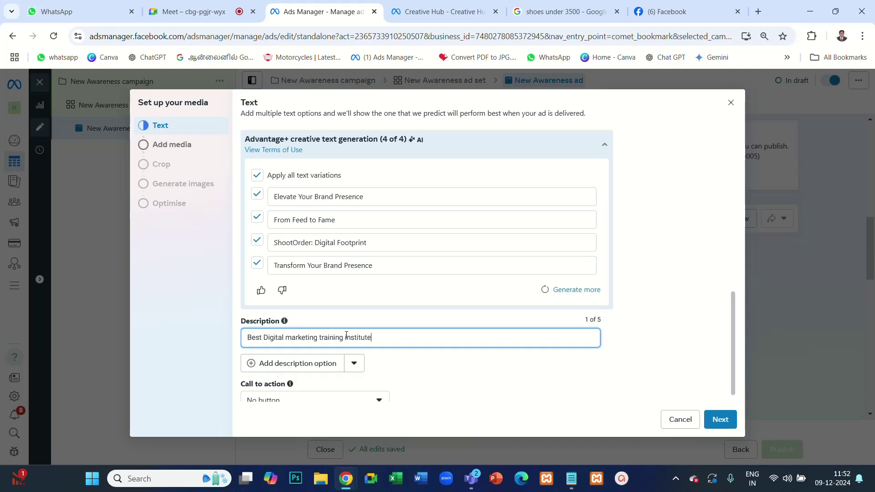
left_click(646, 283)
Step: Check the call-to-action button of the ShootOrder post on Facebook and set the ad's call to action to "Contact us"
scroll(611, 265, "down", 1)
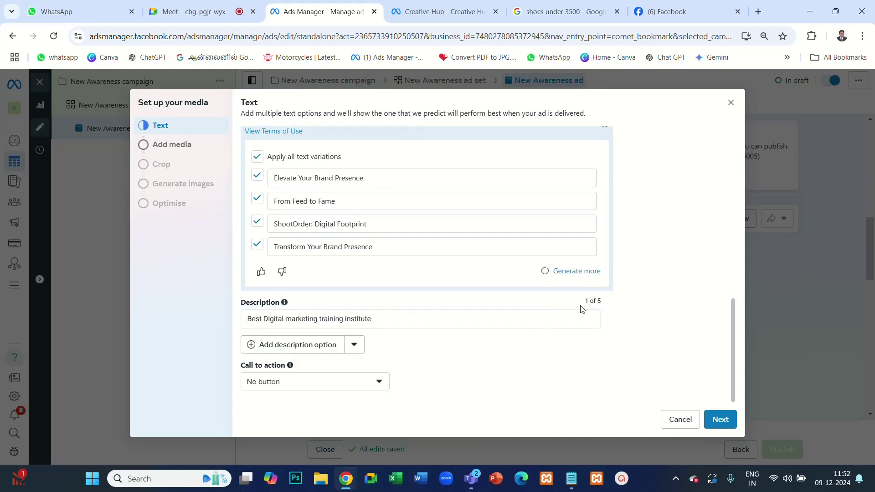
left_click(661, 9)
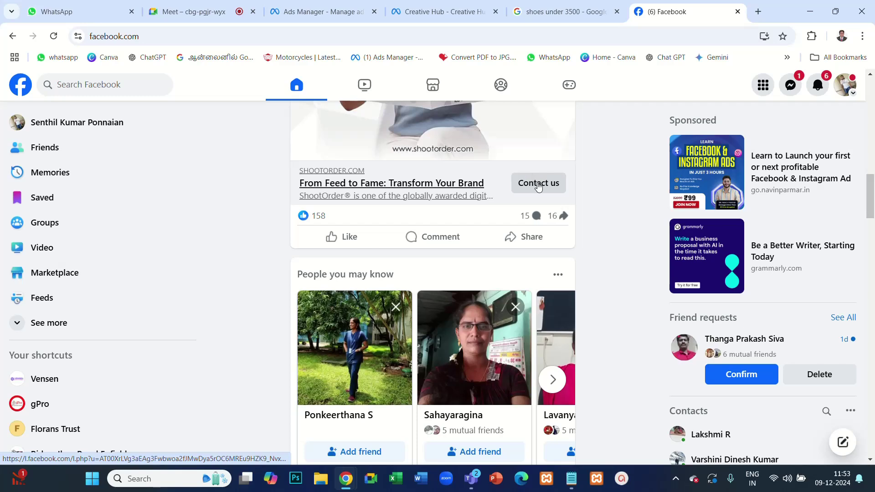
left_click(439, 11)
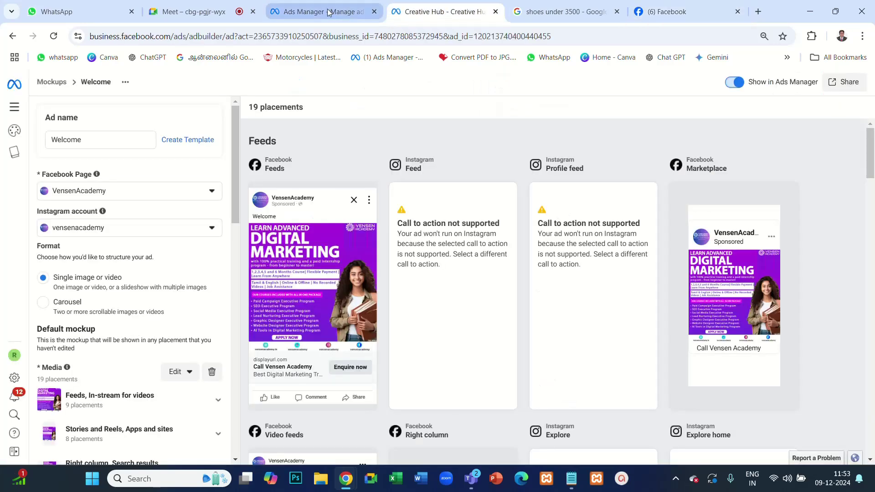
left_click(348, 13)
left_click(350, 384)
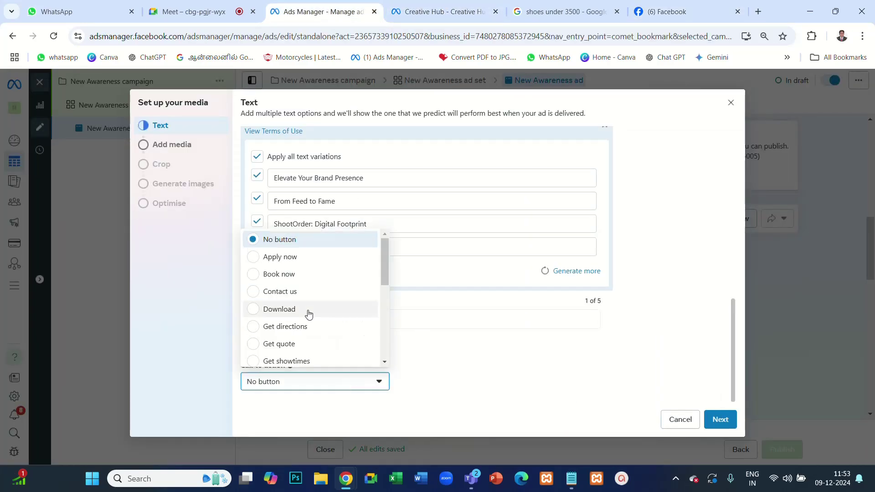
scroll(303, 291, "down", 4)
scroll(290, 338, "down", 1)
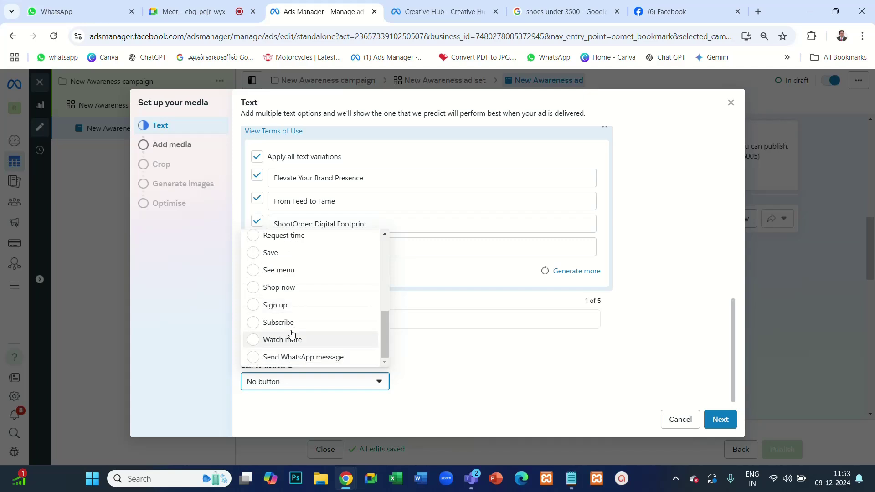
scroll(292, 339, "up", 3)
scroll(292, 338, "up", 3)
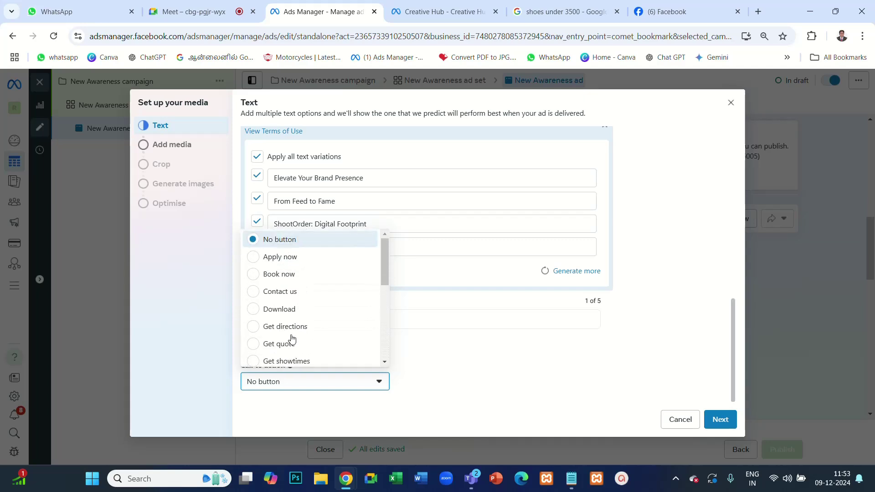
left_click(282, 294)
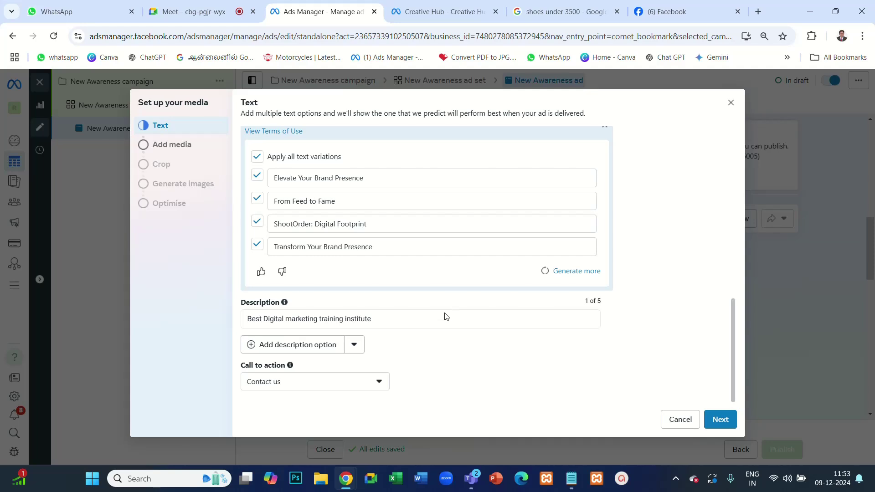
Step: Review the ad's primary texts, headlines, description and call to action, and proceed to media selection
scroll(445, 316, "up", 10)
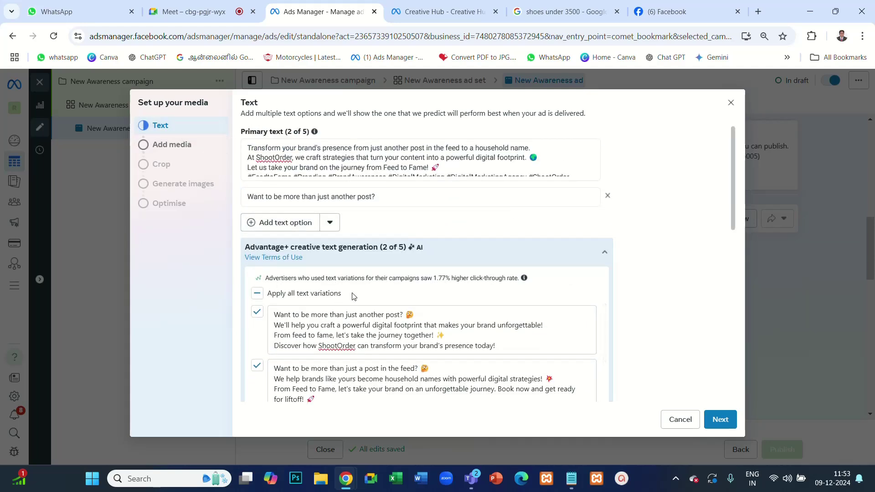
scroll(355, 177, "down", 10)
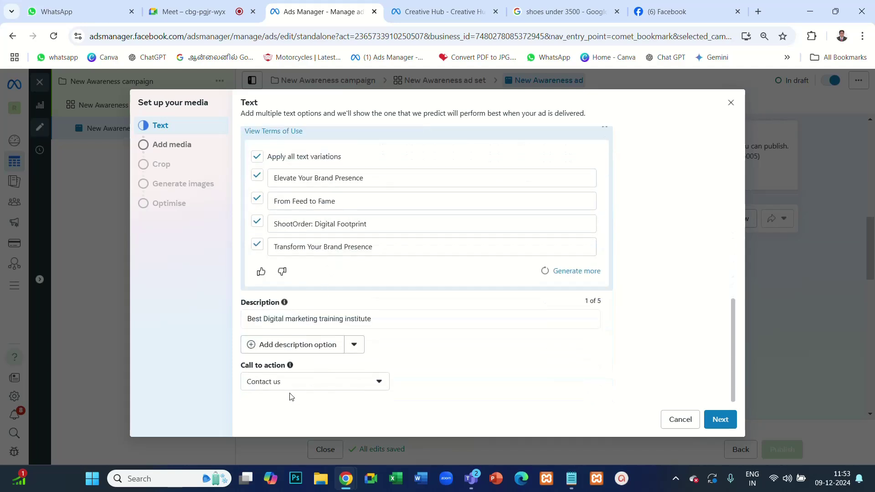
left_click(719, 419)
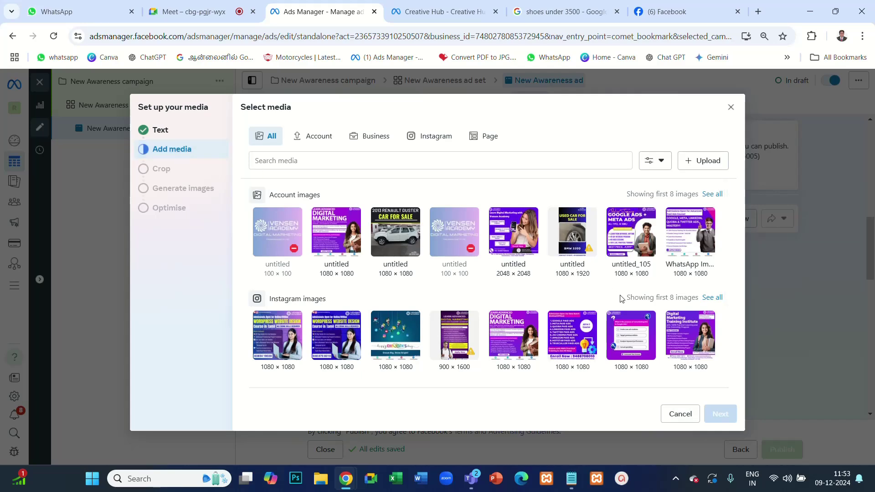
Step: Save the ShootOrder post's image from Facebook to the Desktop as a JPEG named after the account owner's first name
left_click(682, 18)
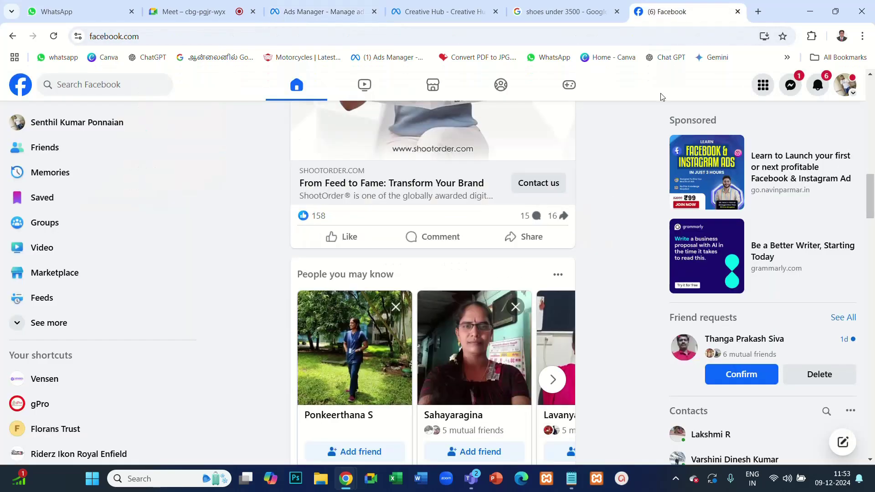
scroll(607, 240, "up", 4)
right_click(484, 185)
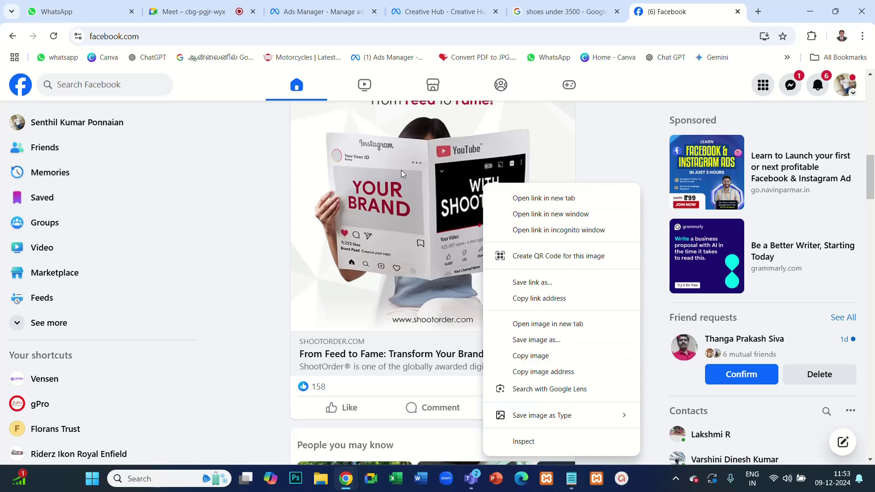
left_click(529, 340)
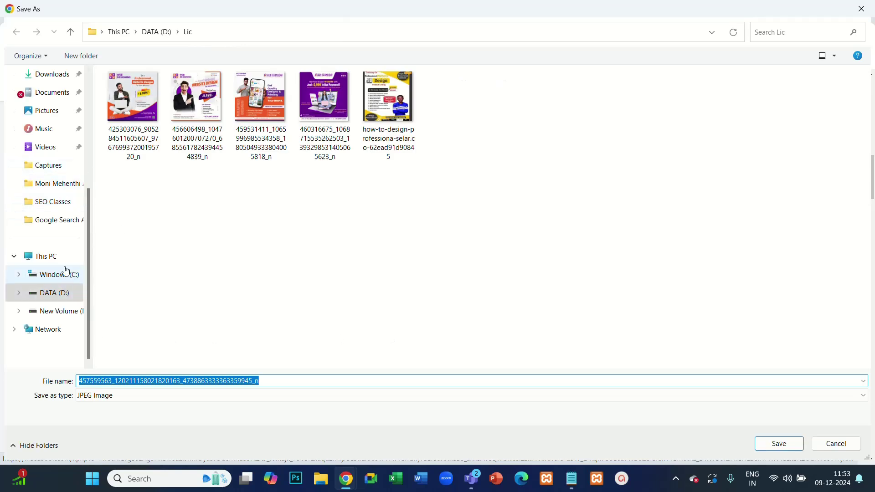
scroll(54, 182, "up", 5)
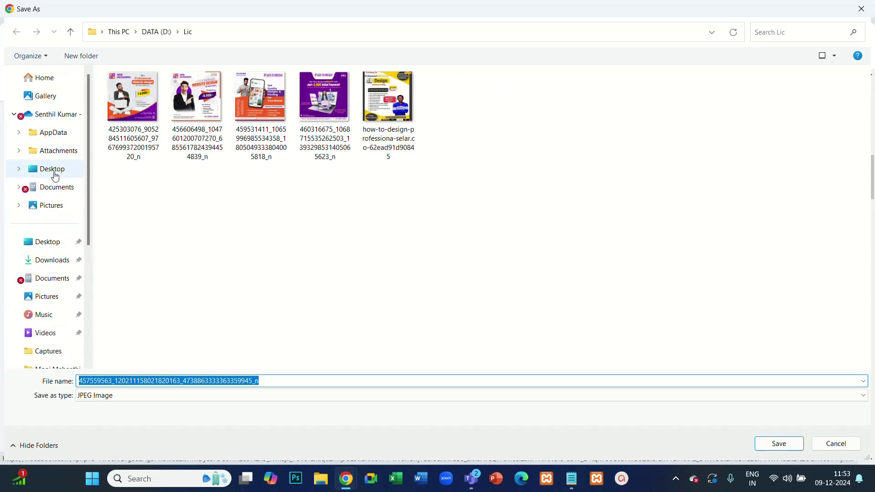
left_click(55, 176)
double_click(289, 381)
type("senthiul")
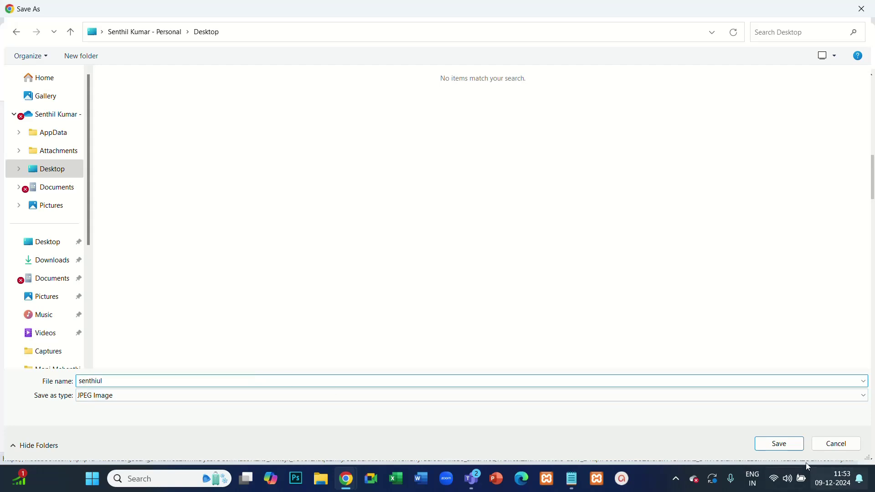
left_click(786, 445)
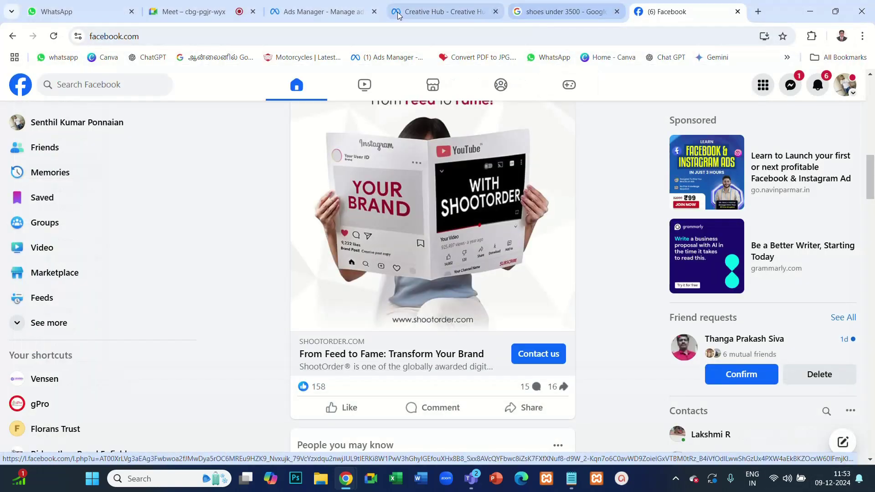
Step: Return to Ads Manager, upload the saved ShootOrder image from the Desktop as the ad's media and proceed to the placement crops
left_click(455, 12)
left_click(322, 10)
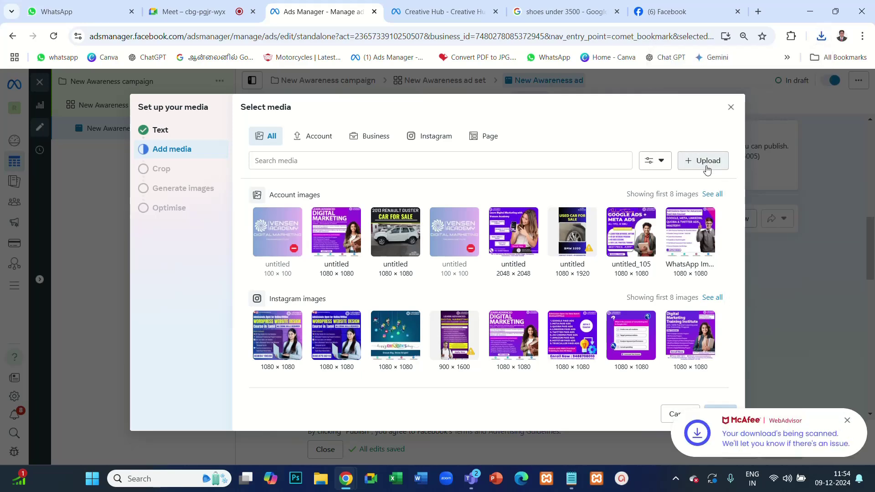
left_click(706, 169)
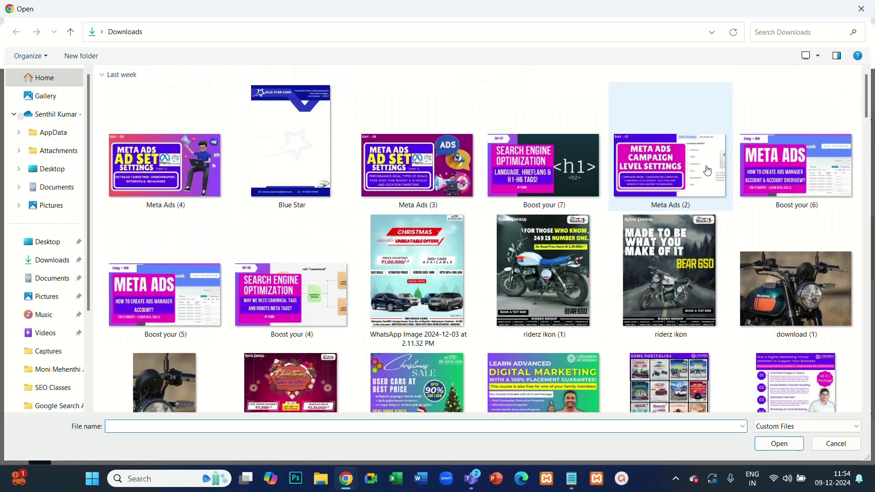
left_click(52, 171)
double_click(160, 122)
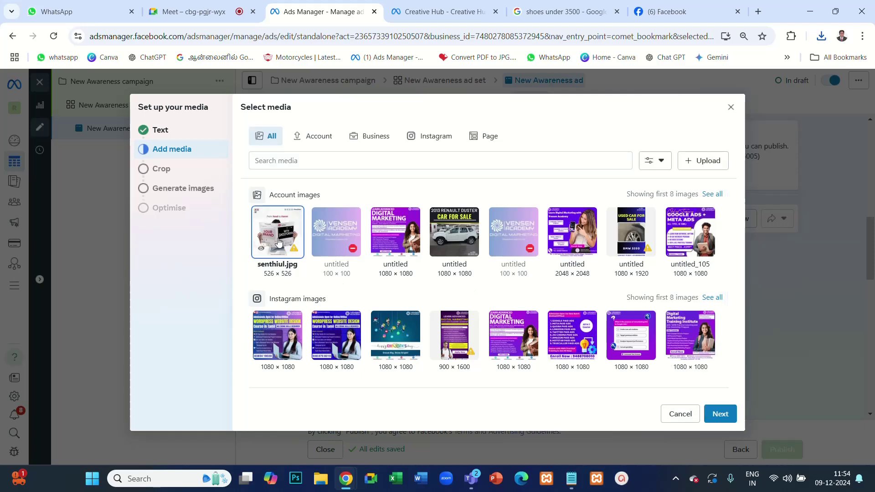
left_click(719, 415)
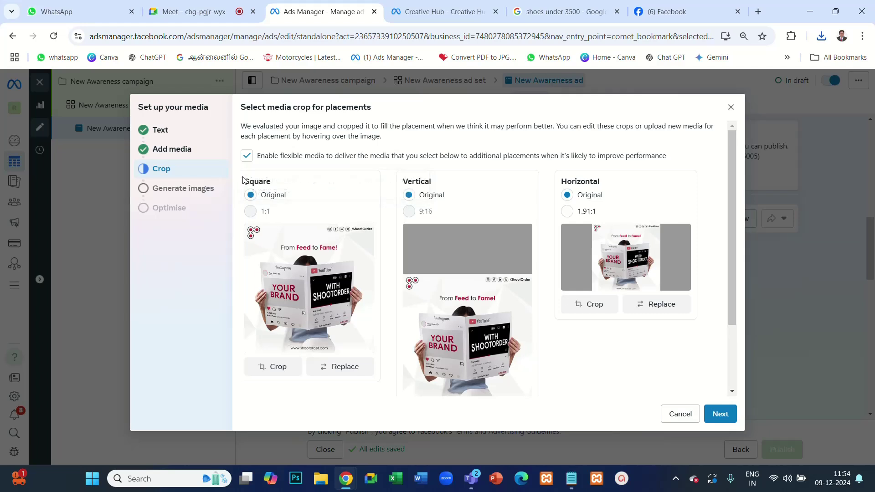
Step: Replace the vertical placement's image with the 900 × 1600 Vensen Academy digital marketing image from the Instagram images
left_click_drag(245, 182, 276, 182)
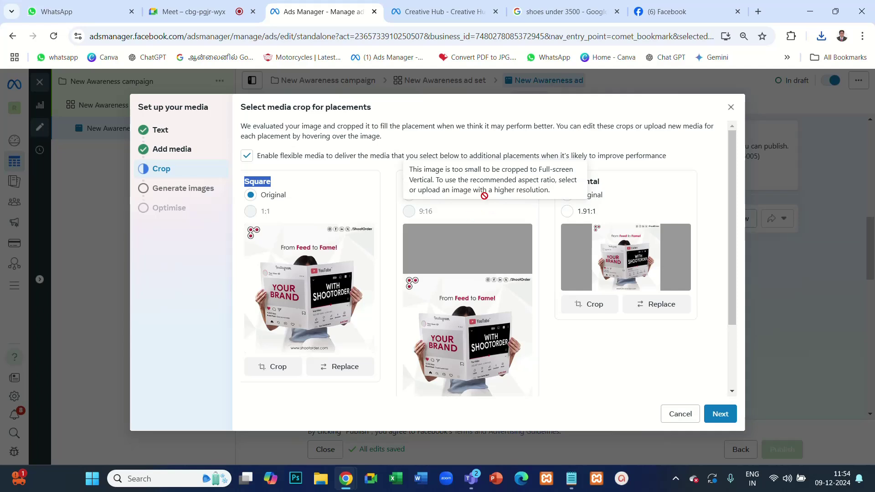
scroll(466, 256, "down", 2)
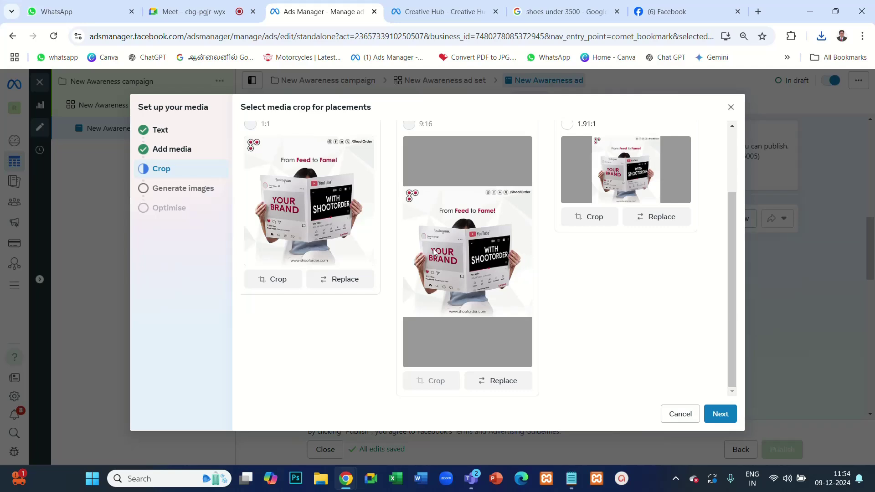
mouse_move(464, 338)
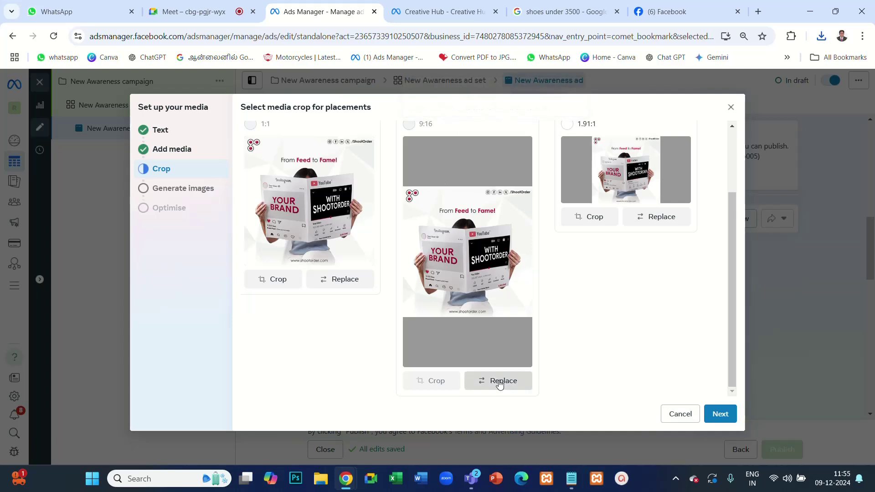
left_click(500, 385)
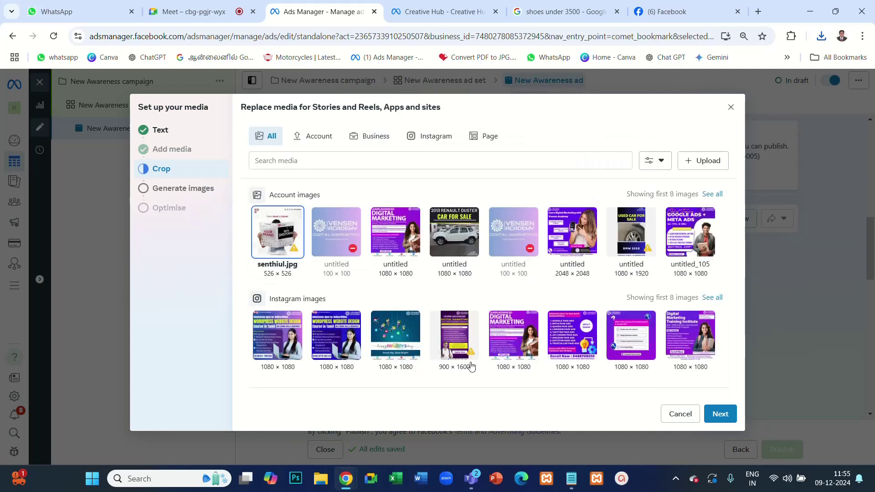
left_click(460, 337)
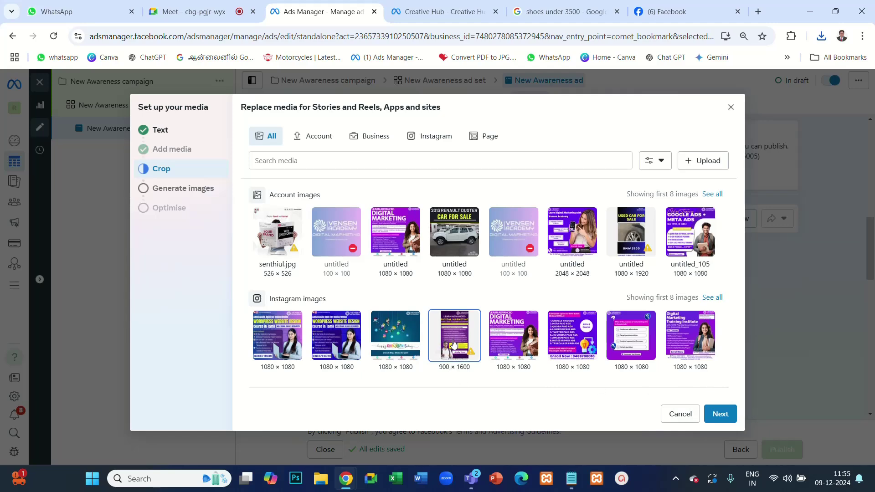
left_click(708, 408)
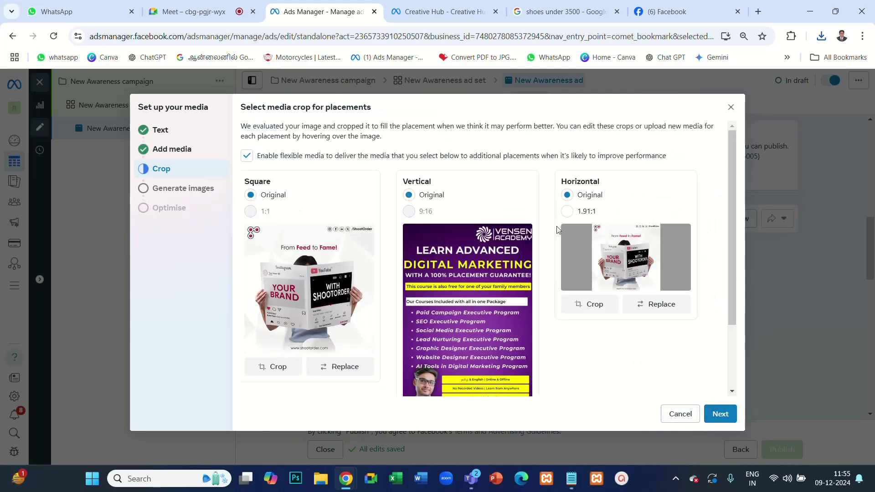
scroll(469, 274, "down", 1)
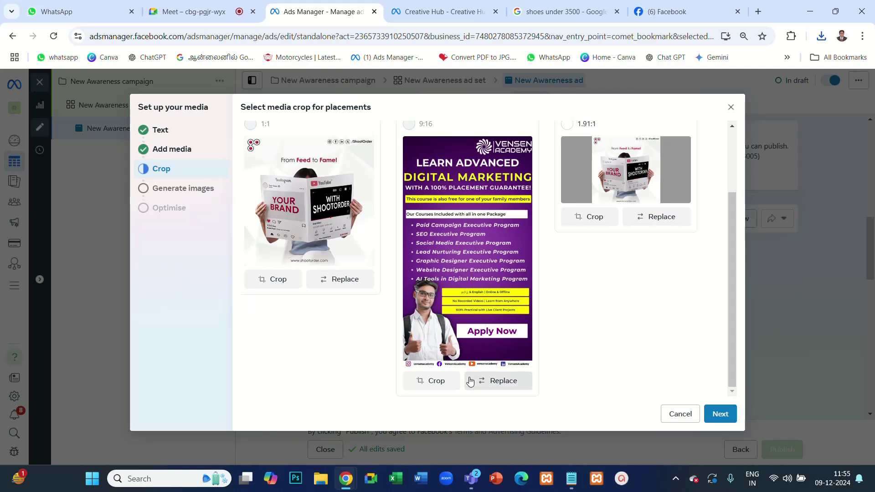
Step: Accept the placement crops, leave all AI-generated image variations unselected and finish the media setup
scroll(555, 339, "up", 1)
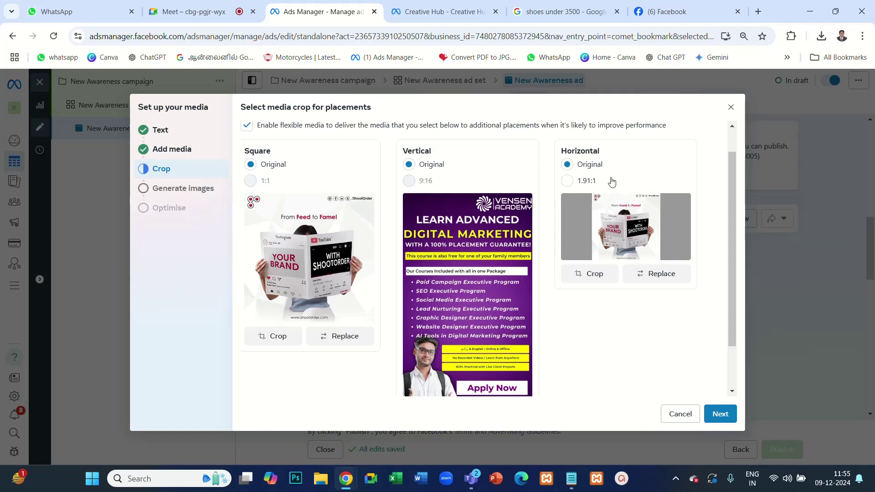
left_click(722, 418)
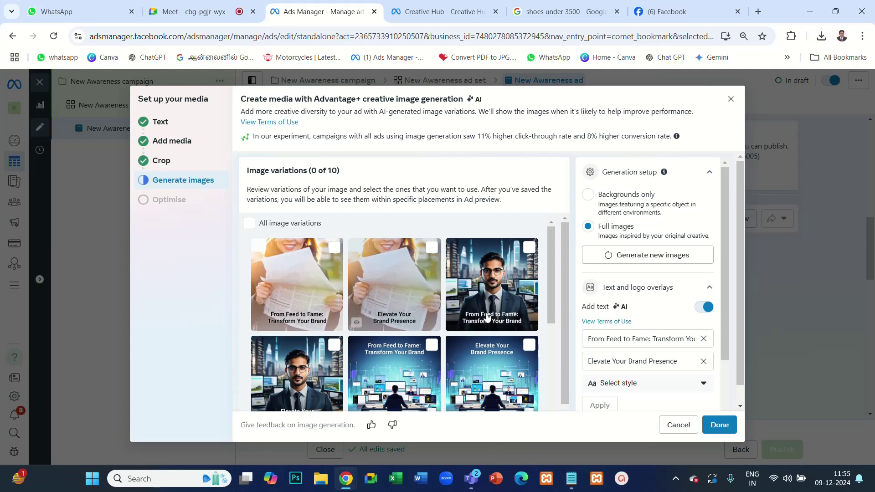
scroll(336, 272, "down", 1)
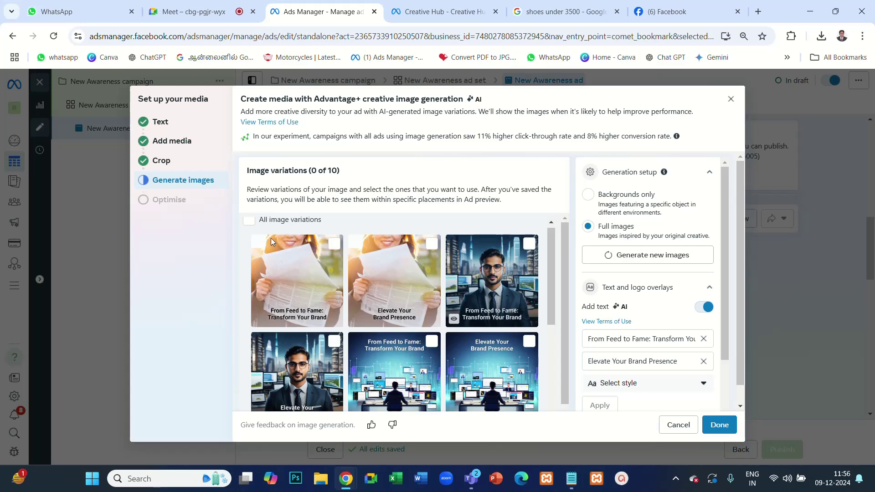
left_click(720, 425)
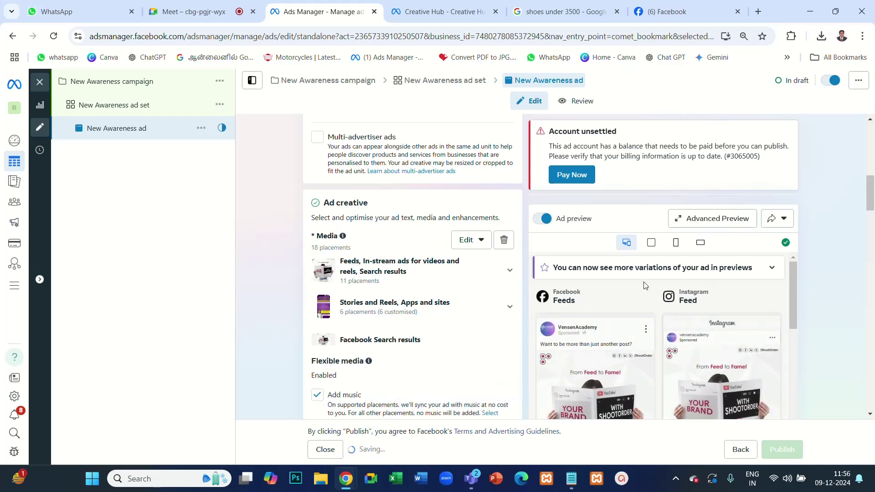
Step: Examine the ad previews for the Facebook and Instagram feed, Stories, Explore and Reels placements
scroll(644, 287, "down", 4)
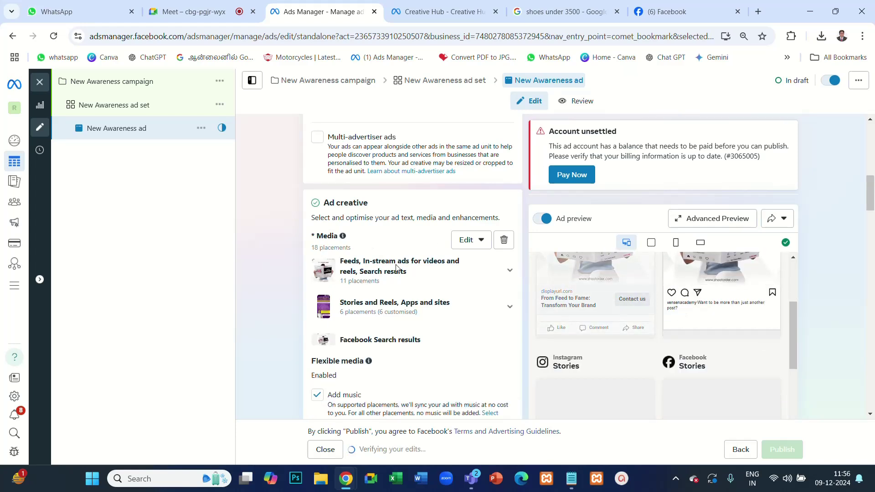
scroll(417, 287, "down", 3)
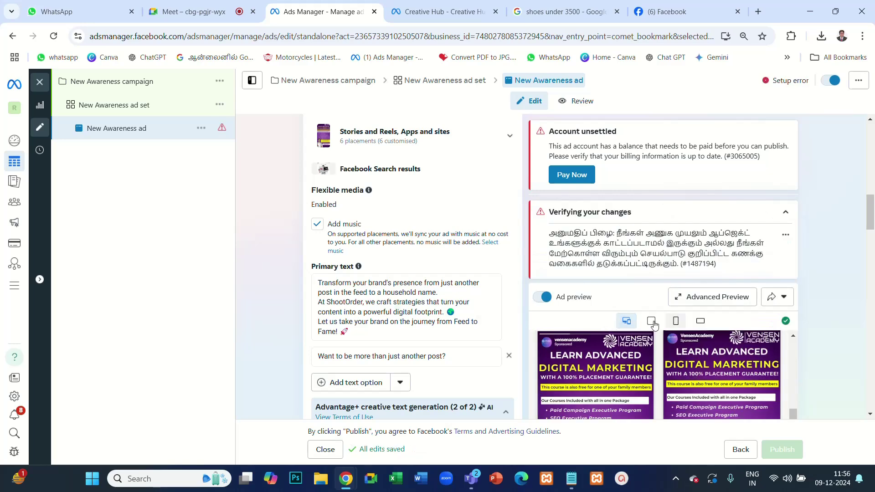
scroll(749, 329, "down", 10)
scroll(749, 328, "down", 15)
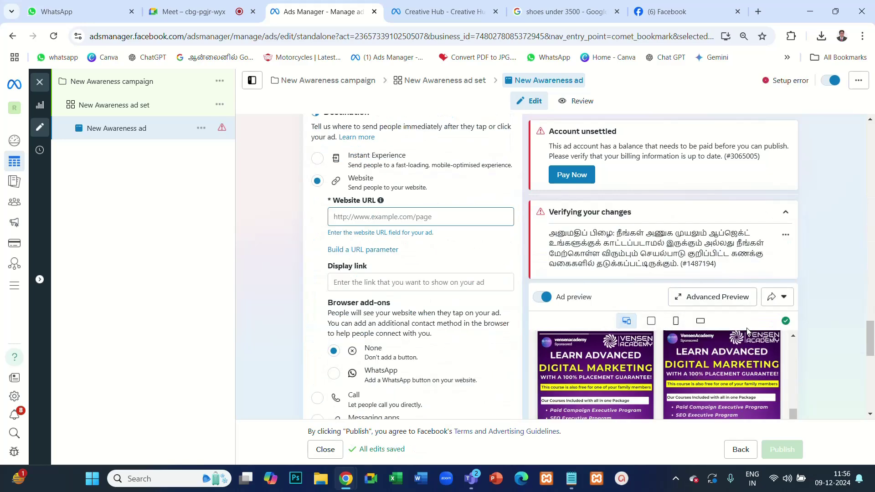
scroll(707, 315, "down", 4)
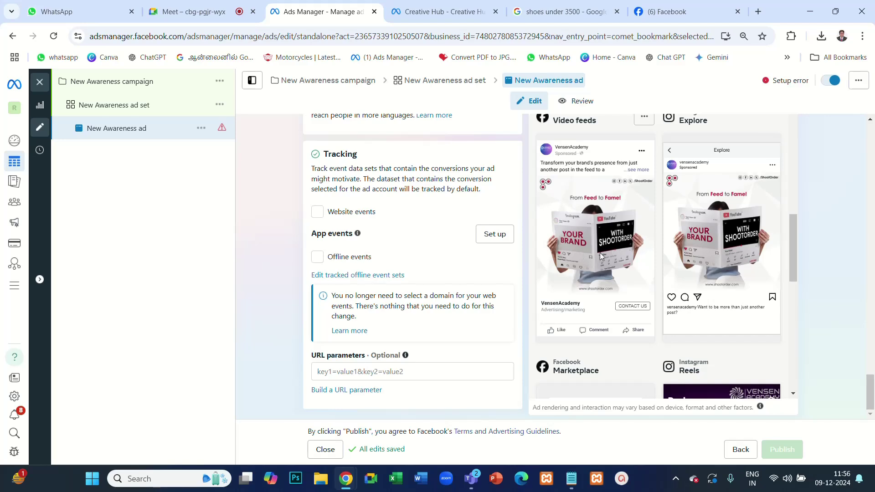
scroll(649, 264, "down", 5)
scroll(679, 262, "down", 5)
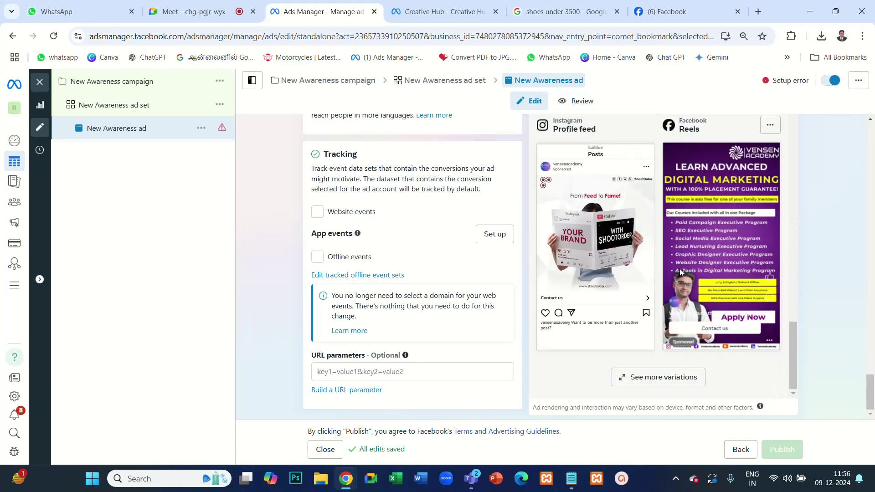
scroll(679, 266, "up", 10)
scroll(679, 266, "up", 8)
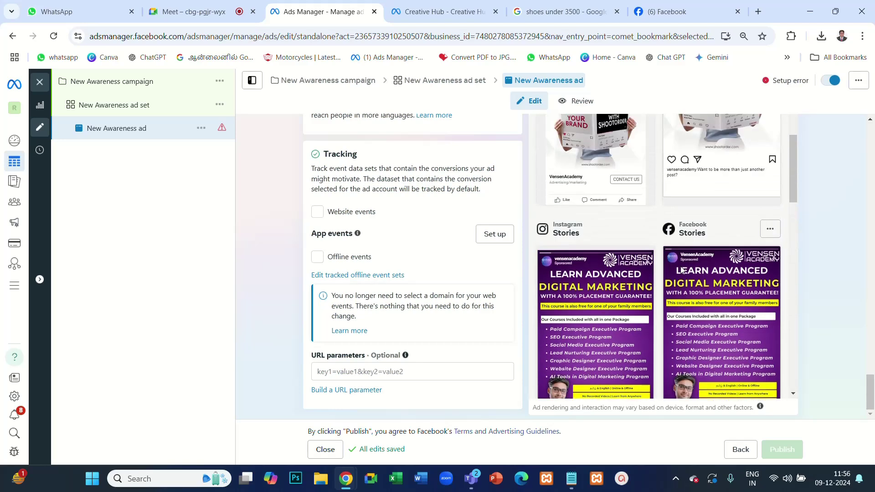
Step: Review the ad's Advantage+ creative section and Destination options, including website, browser add-ons, call and messaging apps
scroll(388, 263, "up", 5)
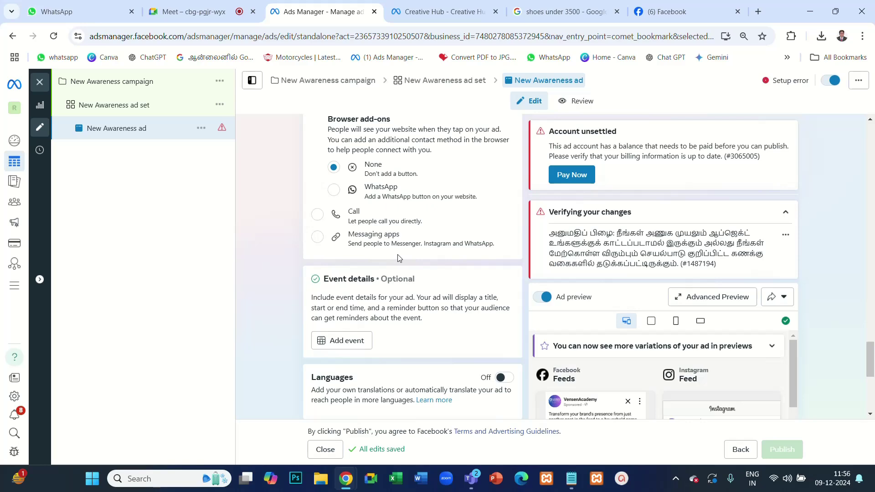
scroll(398, 258, "up", 5)
scroll(398, 258, "up", 3)
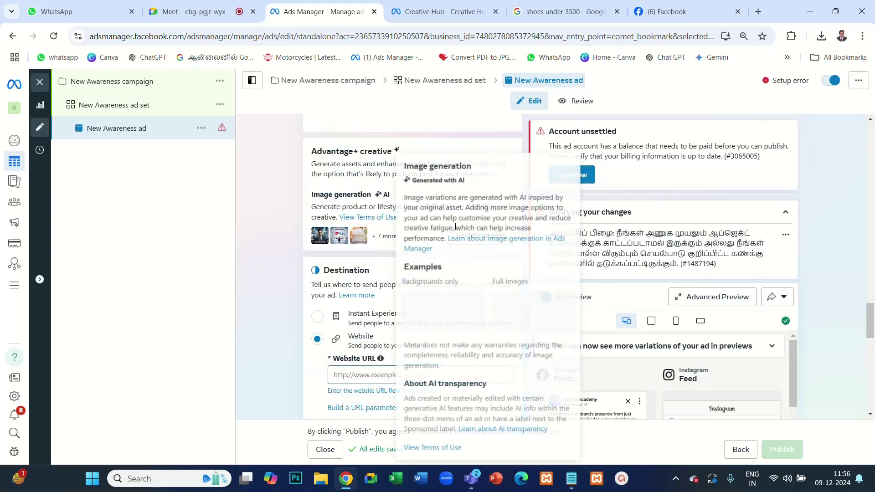
scroll(367, 256, "up", 5)
scroll(367, 255, "down", 4)
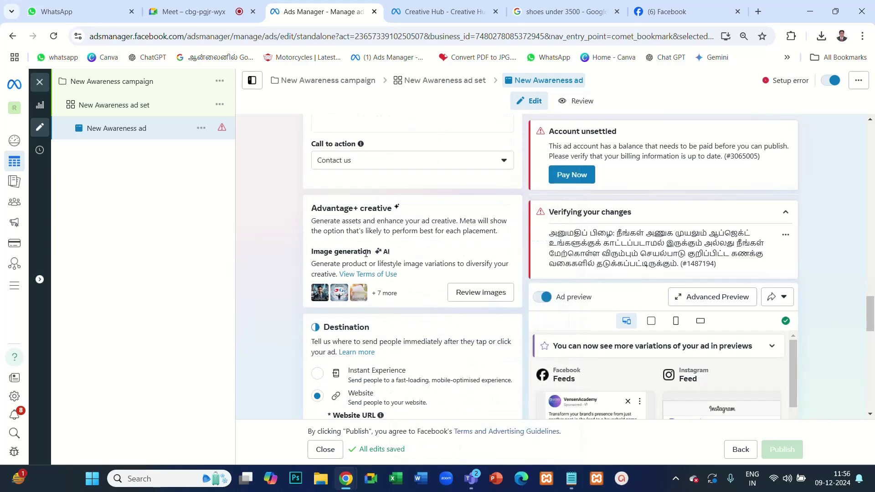
scroll(368, 262, "up", 2)
scroll(371, 270, "down", 1)
scroll(370, 270, "down", 5)
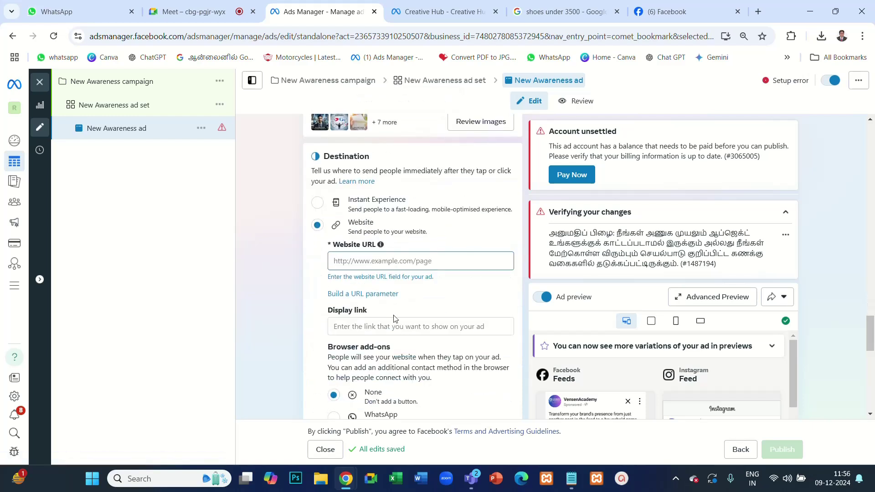
left_click(426, 261)
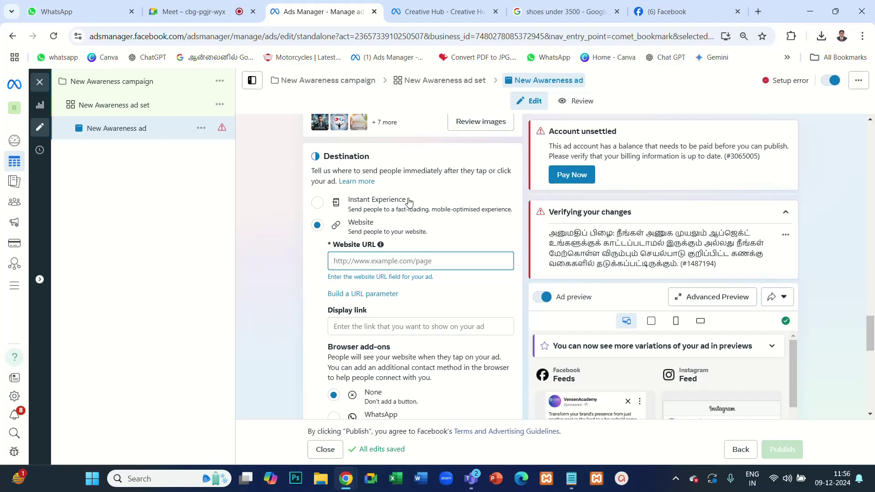
scroll(416, 301, "down", 3)
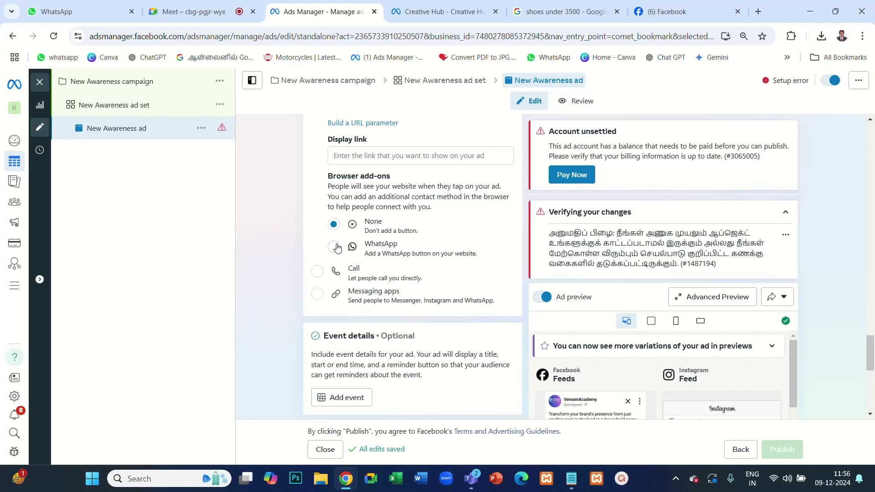
scroll(424, 246, "down", 2)
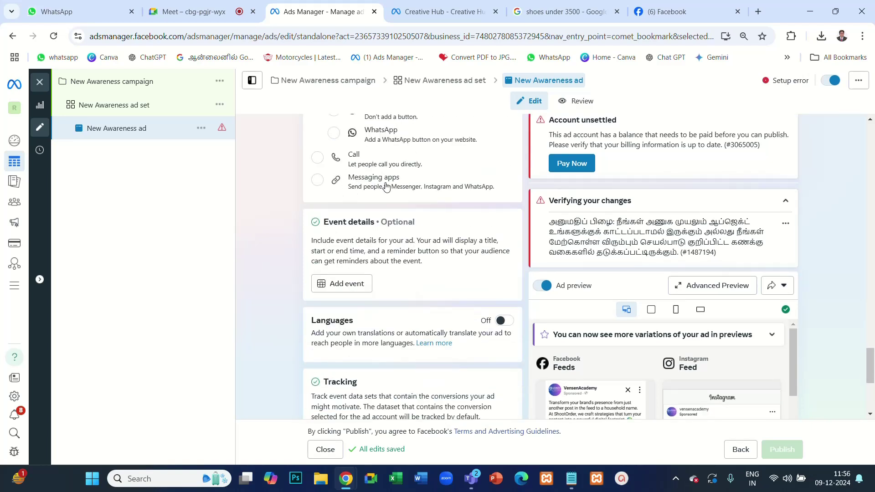
scroll(387, 211, "up", 5)
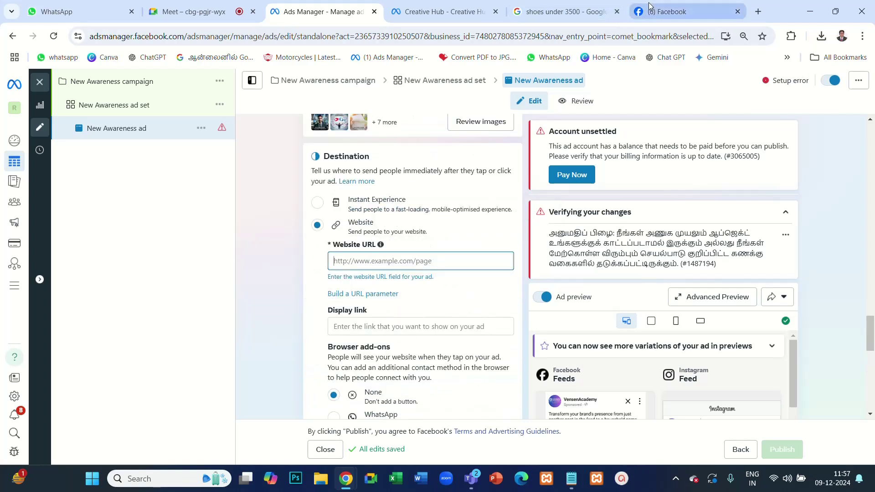
left_click(757, 12)
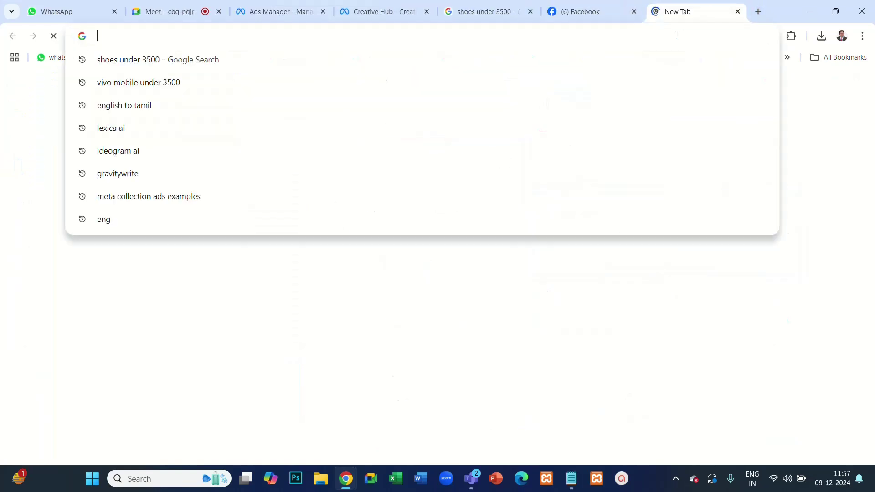
type("ven")
key("Return")
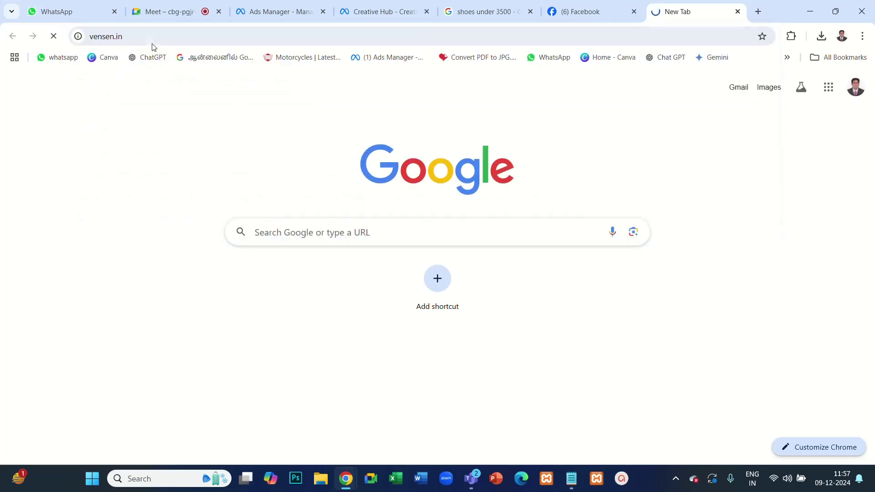
left_click(156, 38)
key("ctrl+c")
left_click(270, 11)
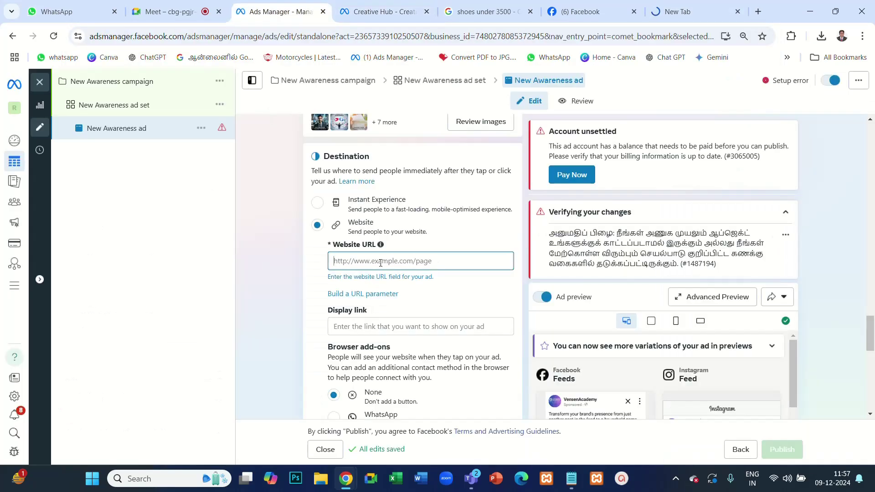
key("ctrl+v")
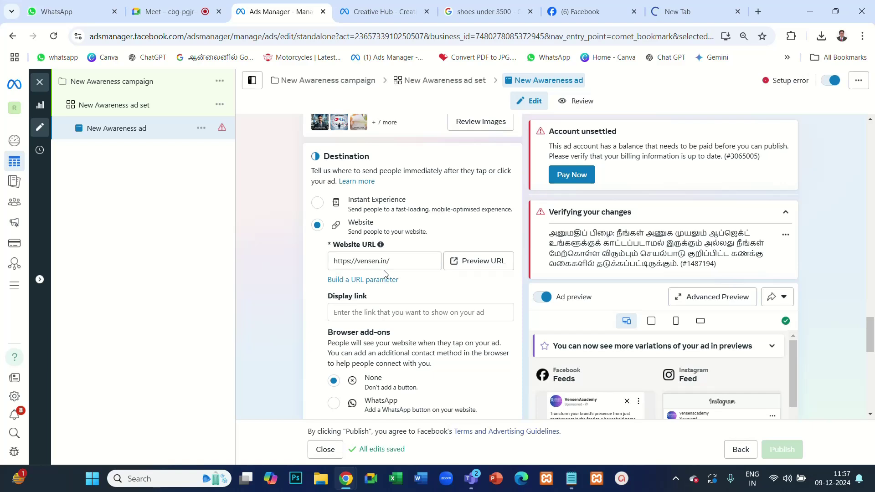
Step: Look over the ad's event details, languages and tracking settings, and return to its media and primary text
scroll(383, 272, "down", 10)
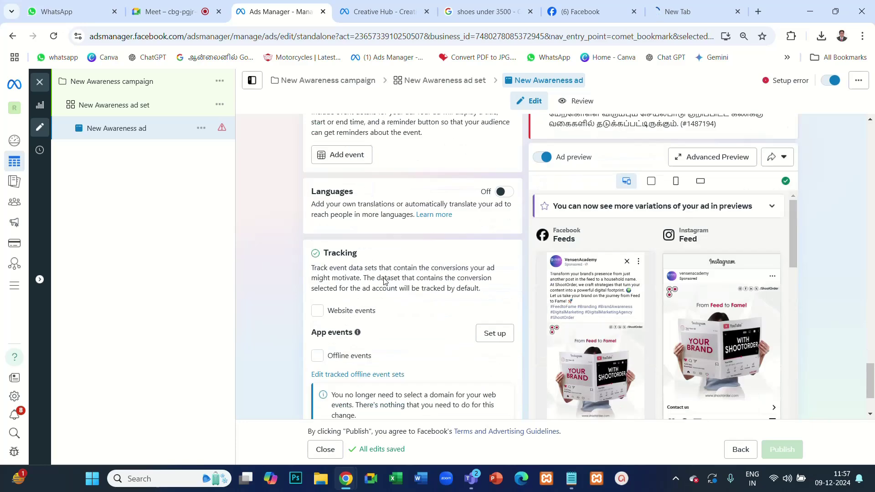
scroll(385, 283, "down", 1)
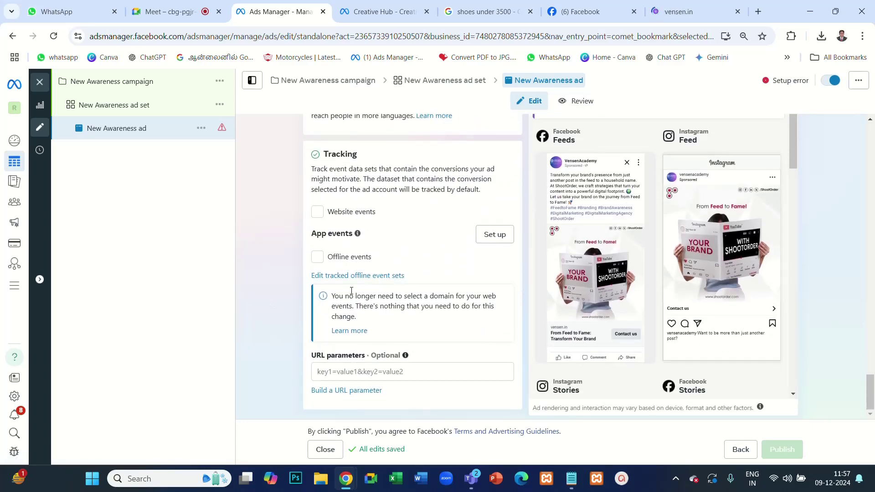
scroll(399, 280, "up", 15)
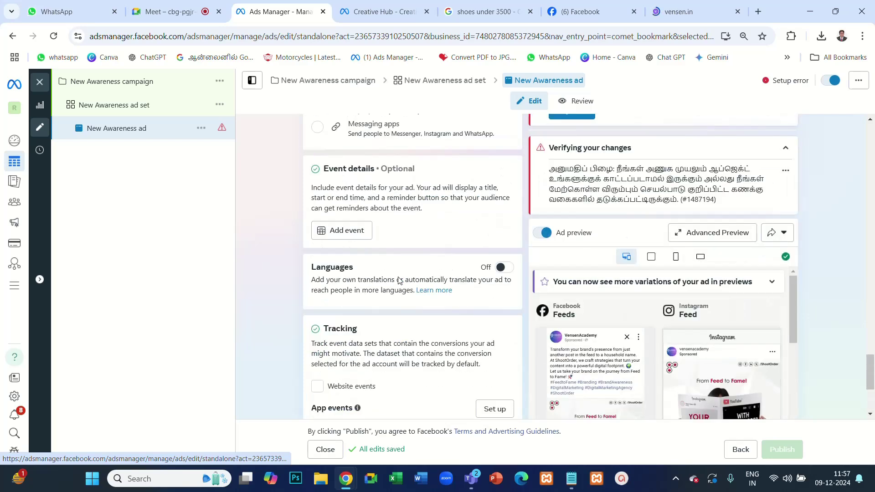
scroll(337, 244, "up", 4)
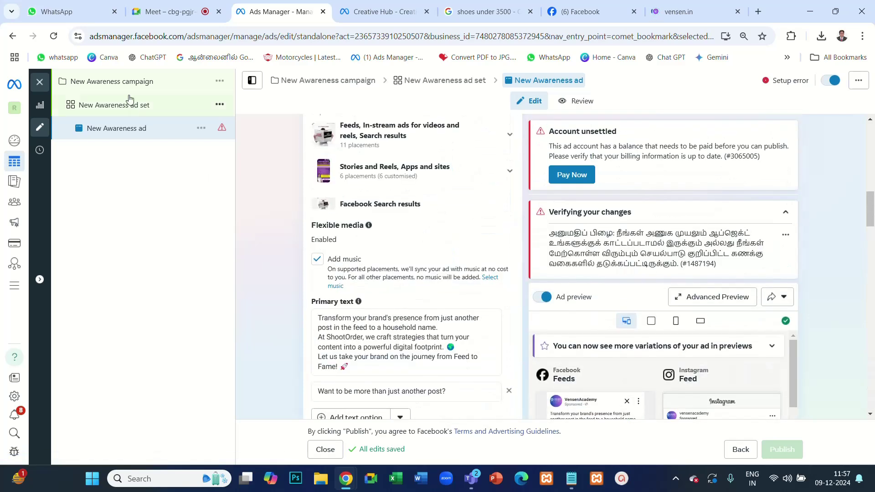
Step: Review the New Awareness campaign's settings and its ad set's performance goal, budget, schedule, audience and placements
left_click(131, 86)
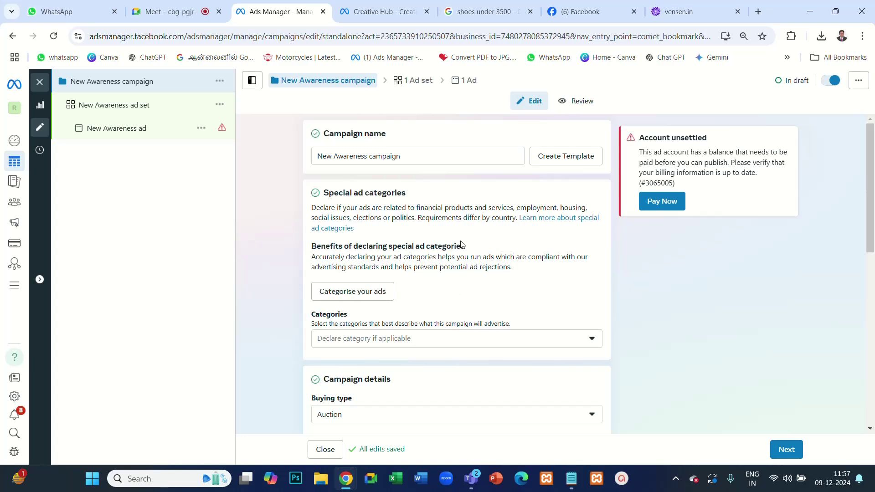
scroll(461, 245, "down", 4)
scroll(464, 246, "down", 5)
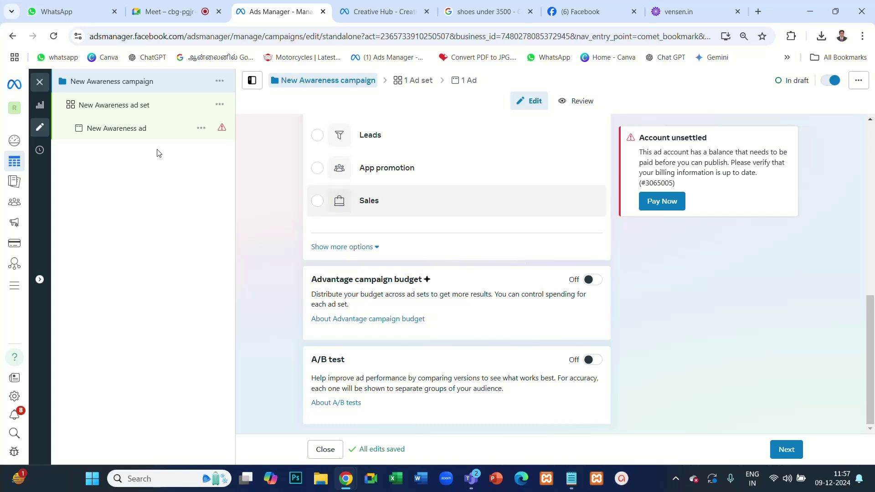
left_click(132, 111)
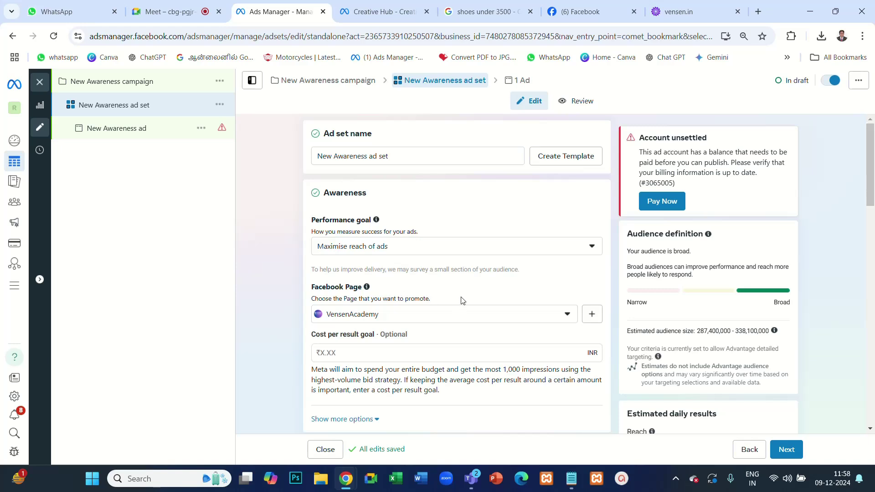
scroll(412, 290, "down", 5)
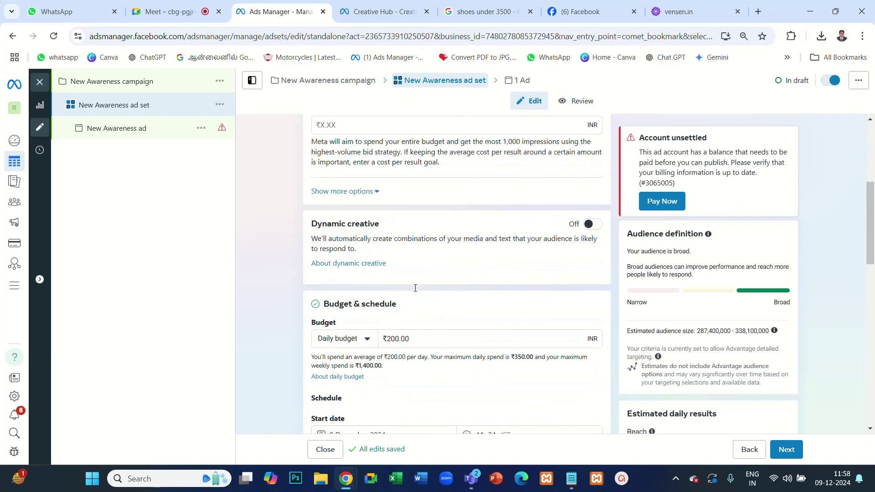
scroll(415, 288, "down", 3)
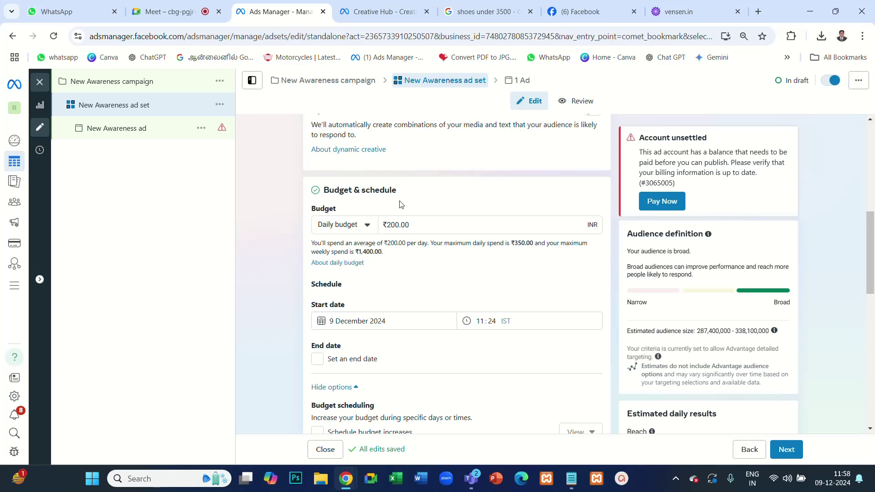
scroll(430, 226, "down", 7)
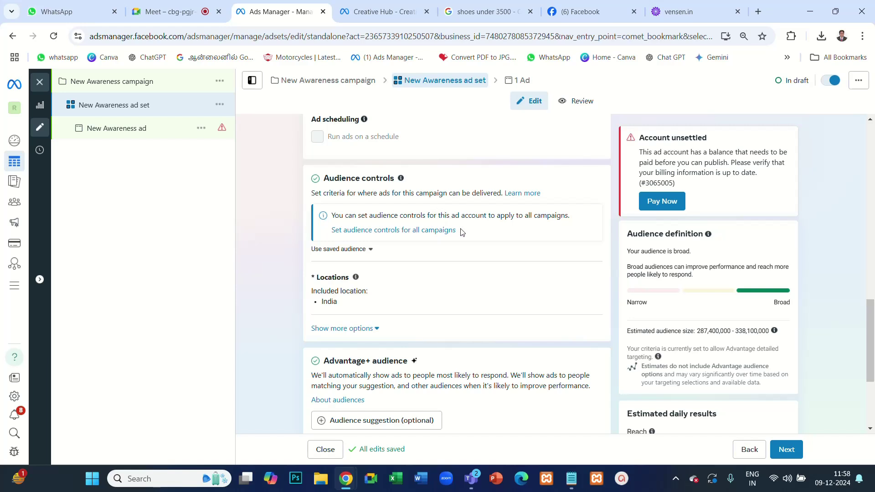
scroll(462, 232, "down", 4)
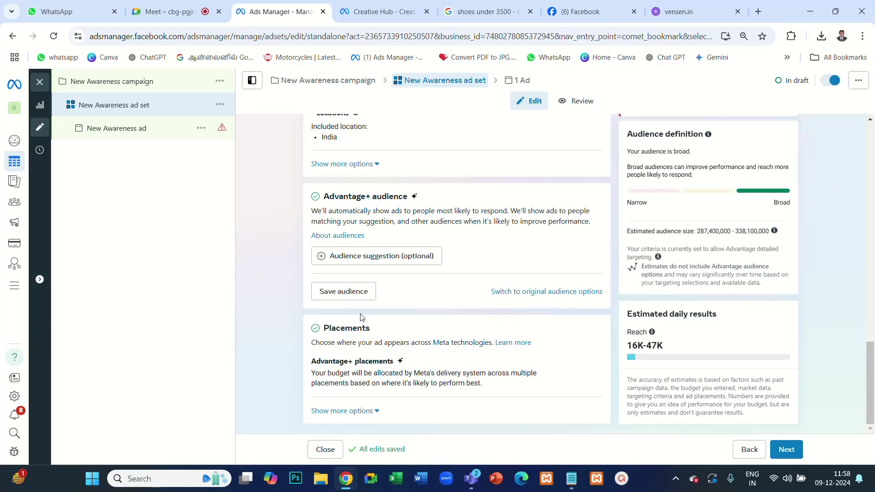
Step: Review the New Awareness ad's identity, ad setup choices, format, media, text variations and website destination
left_click(117, 132)
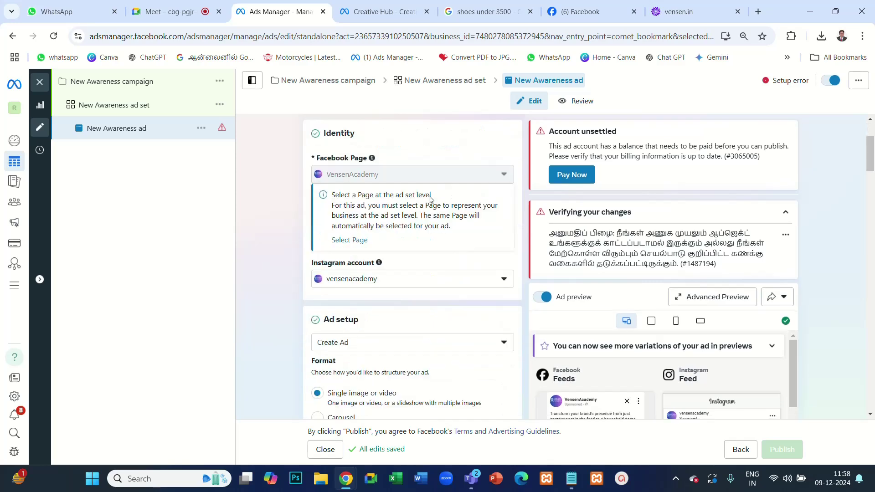
scroll(375, 233, "down", 3)
scroll(376, 234, "down", 1)
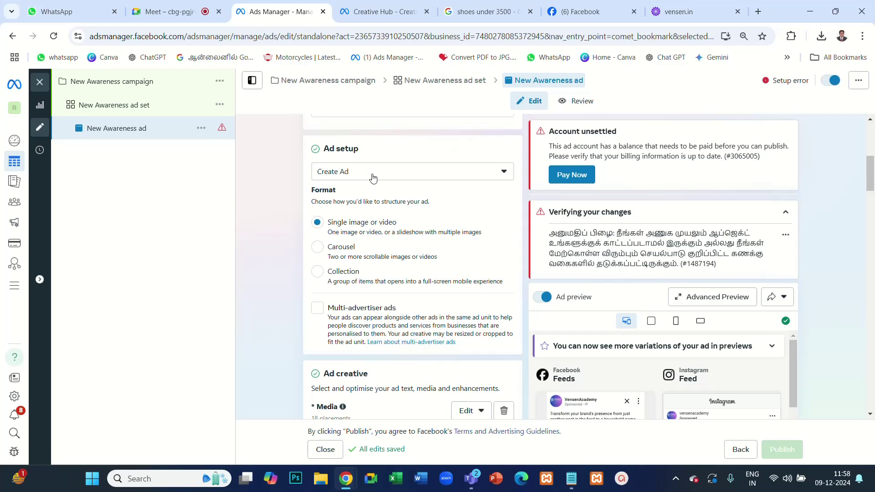
left_click(373, 177)
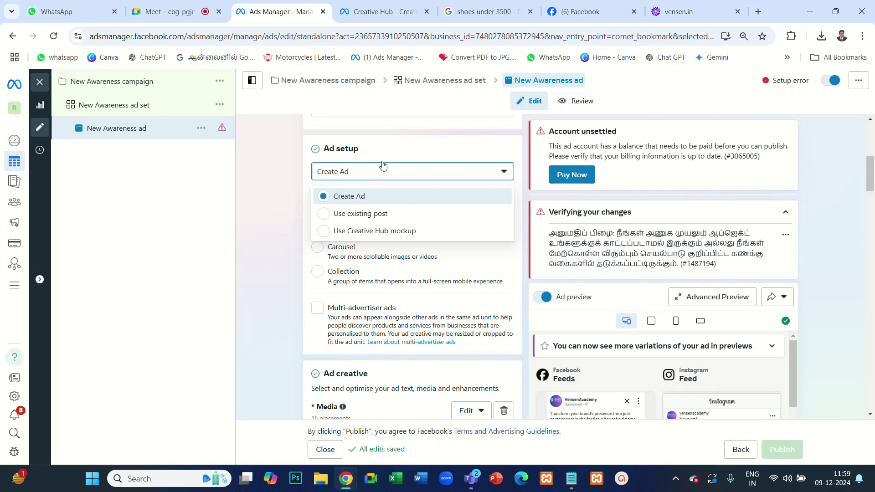
left_click(485, 147)
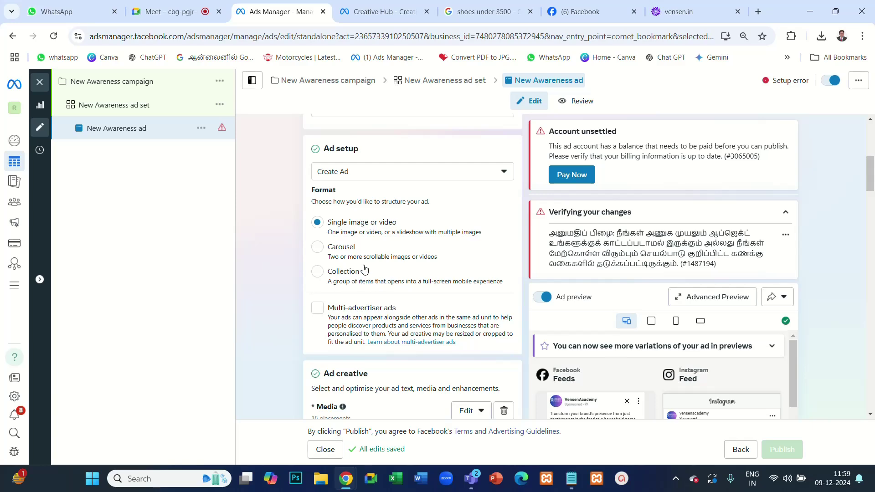
scroll(393, 338, "down", 5)
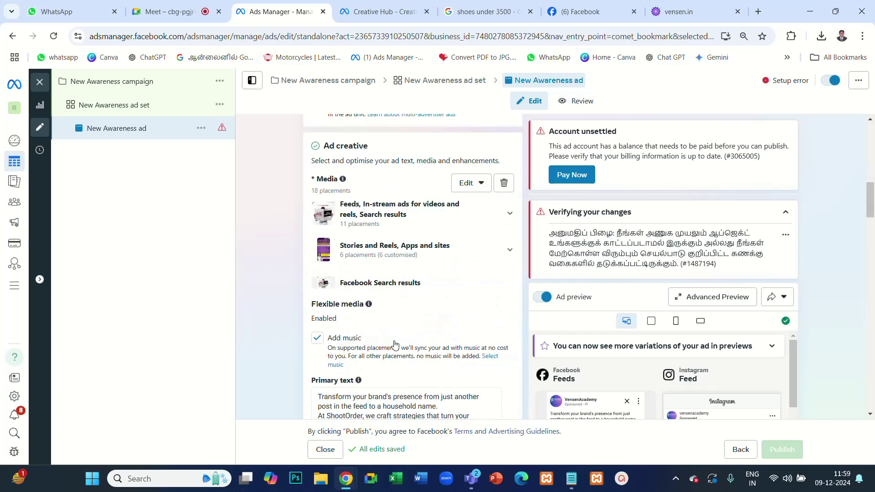
scroll(417, 280, "down", 8)
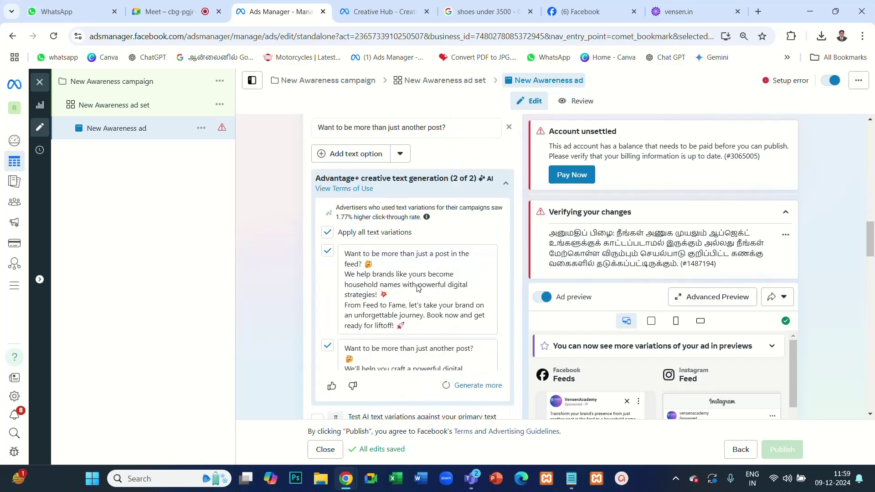
scroll(417, 287, "down", 15)
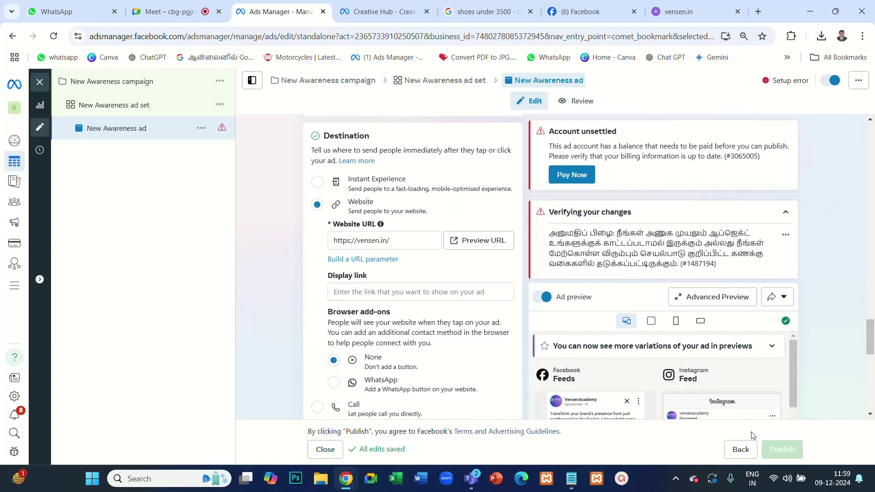
Step: Close the ad editor and look through the New Awareness campaign's structure at campaign, ad set and ad level
left_click(325, 449)
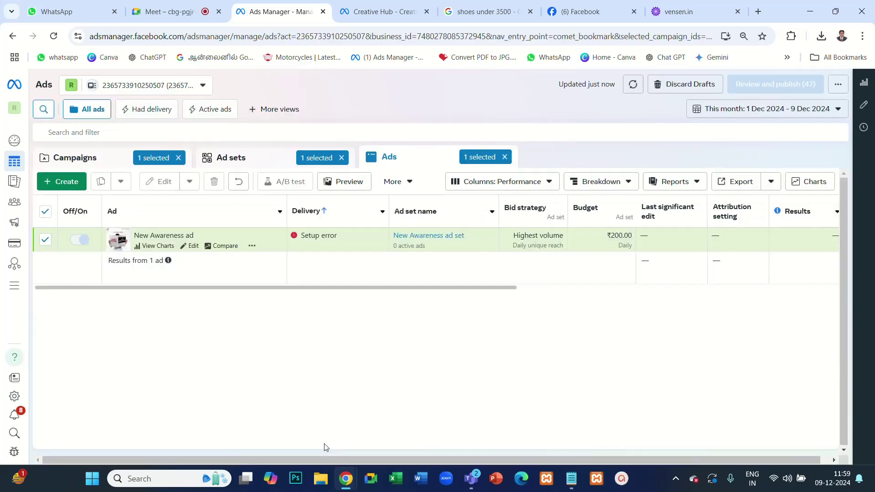
left_click(91, 159)
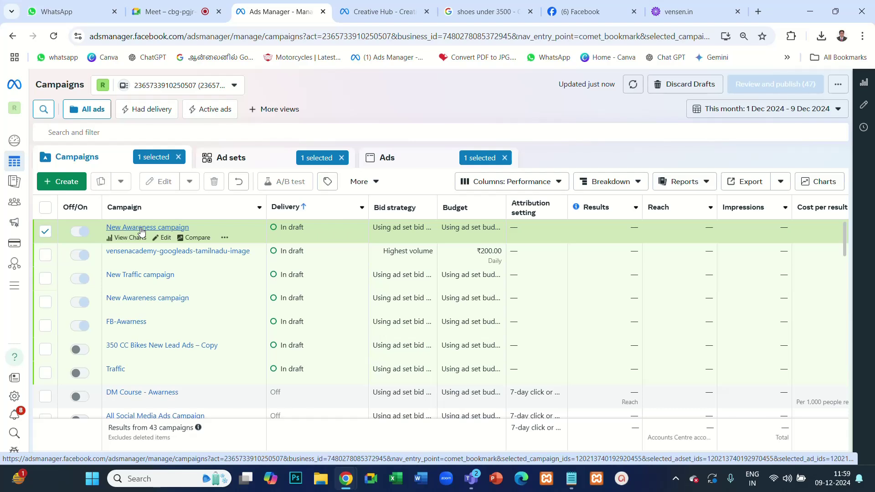
left_click(141, 228)
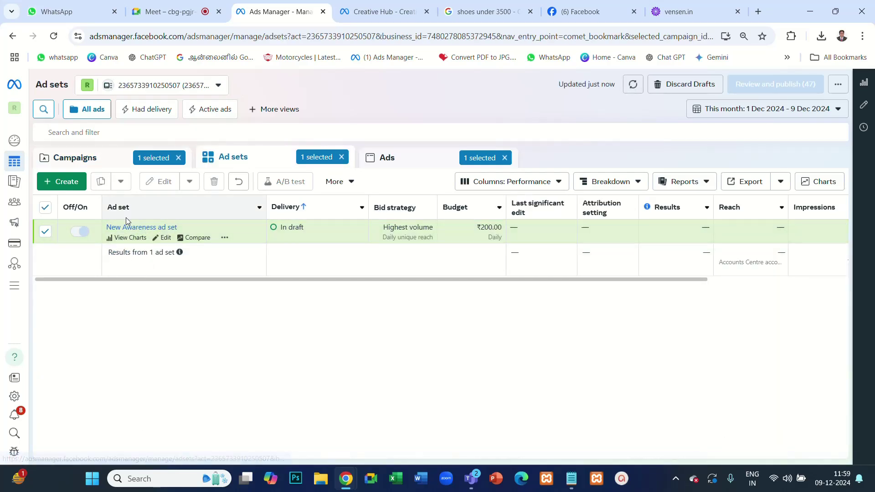
left_click(147, 228)
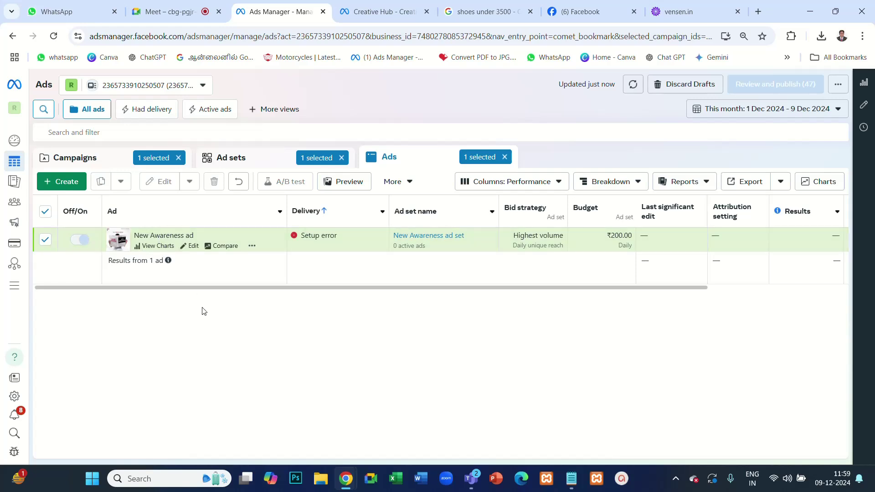
left_click(236, 157)
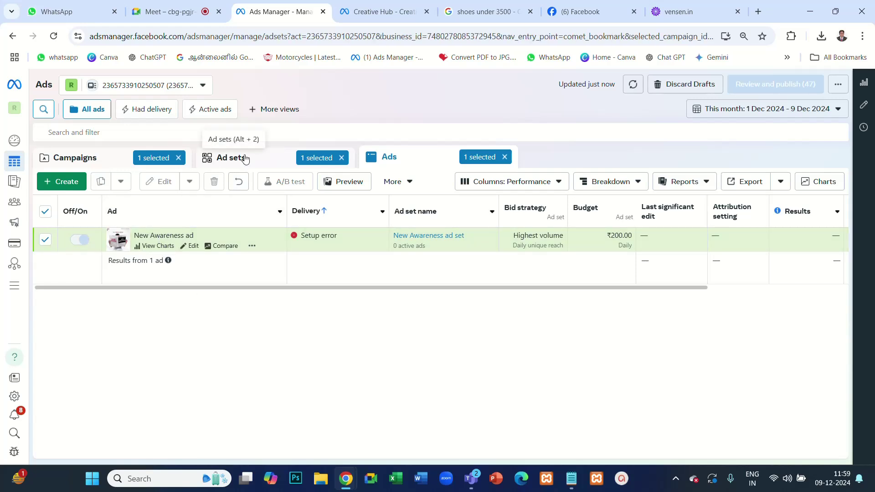
left_click(391, 159)
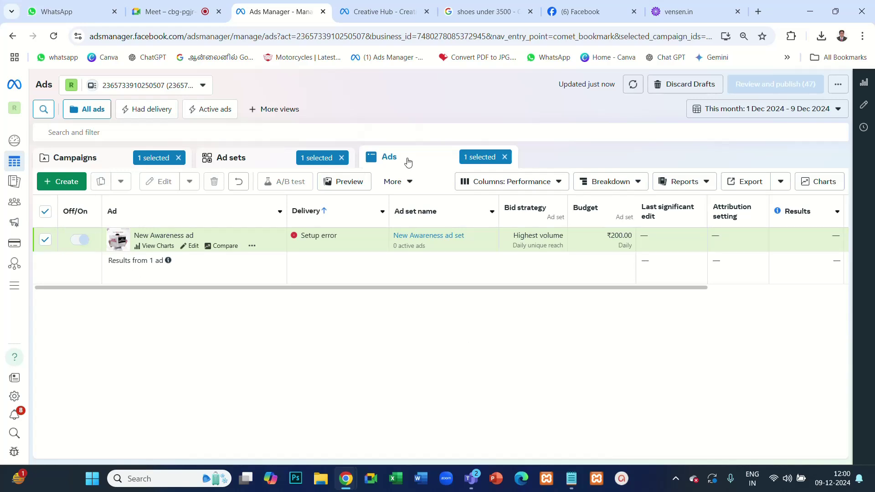
Step: Create an additional ad named "second" in the existing New Awareness ad set
left_click(68, 182)
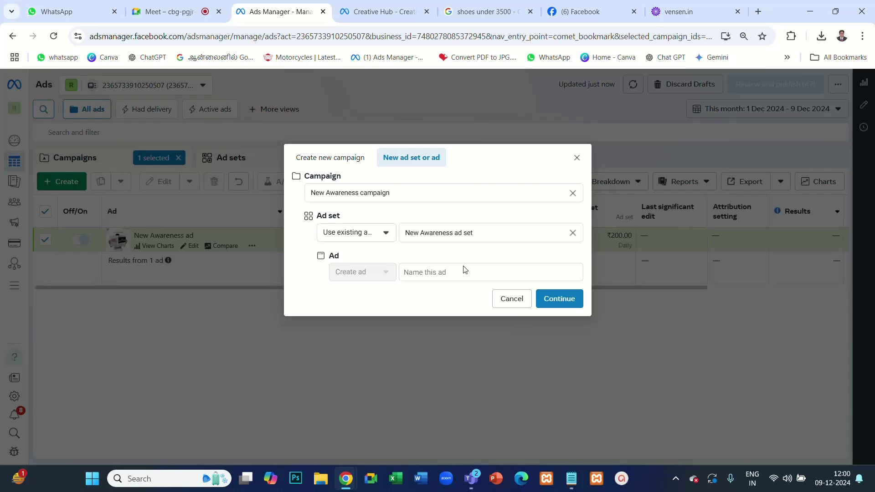
left_click(466, 272)
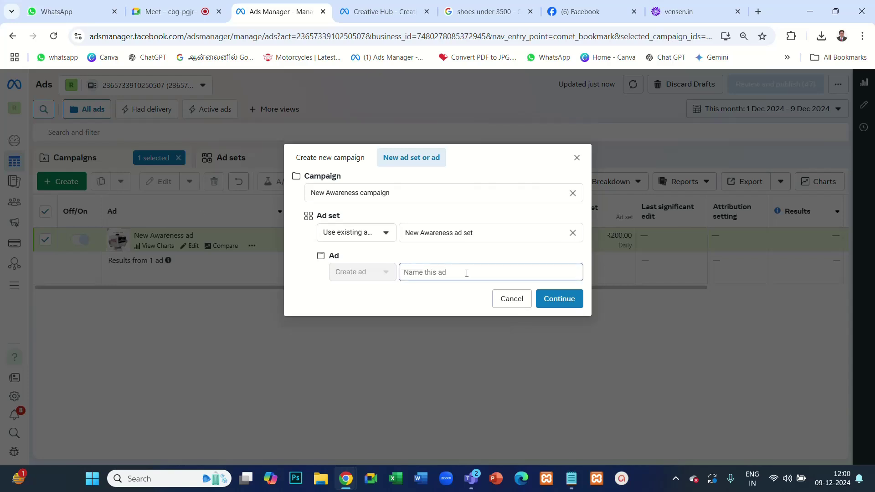
type("second")
left_click(559, 301)
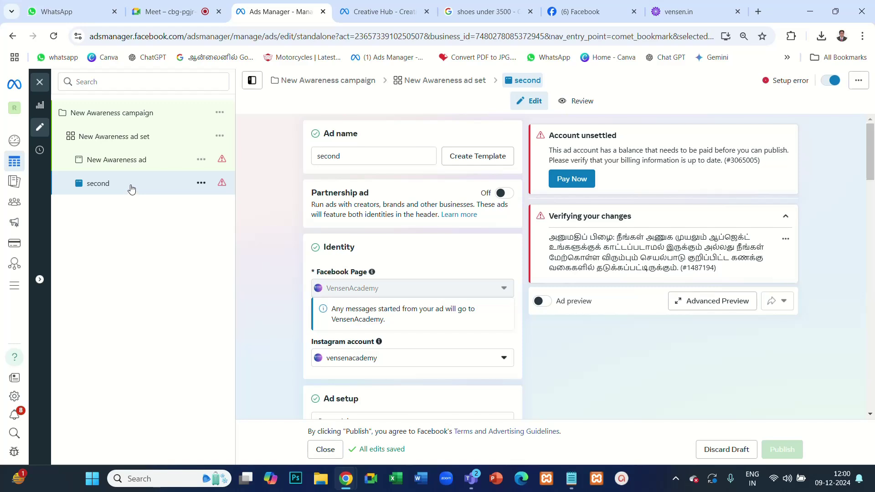
Step: Start the creative setup for the ad "second", opening its text and media options
scroll(385, 274, "down", 6)
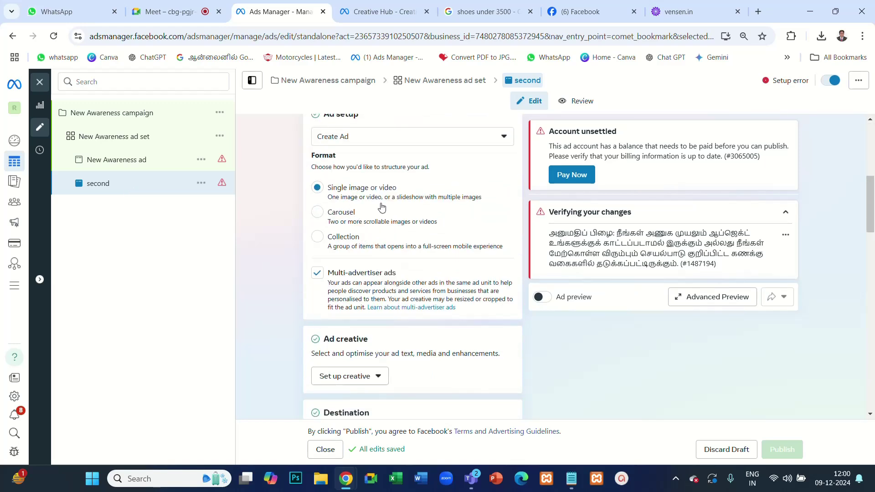
scroll(367, 262, "down", 3)
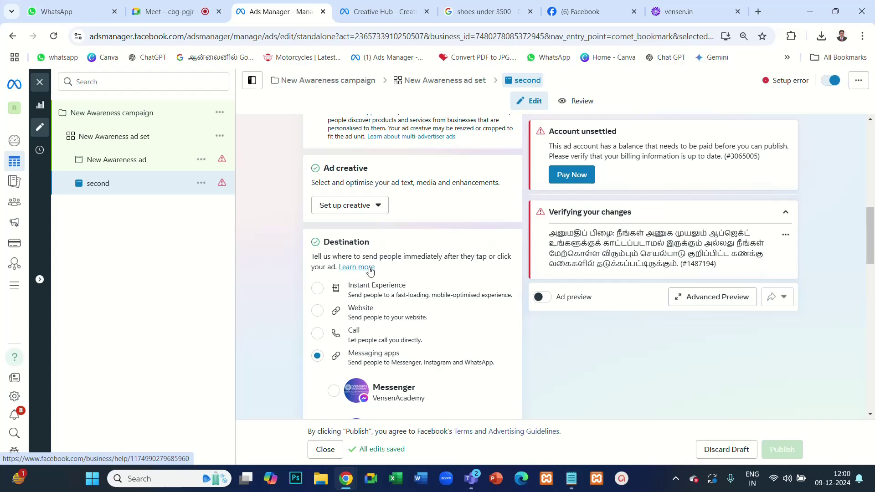
left_click(376, 205)
left_click(355, 259)
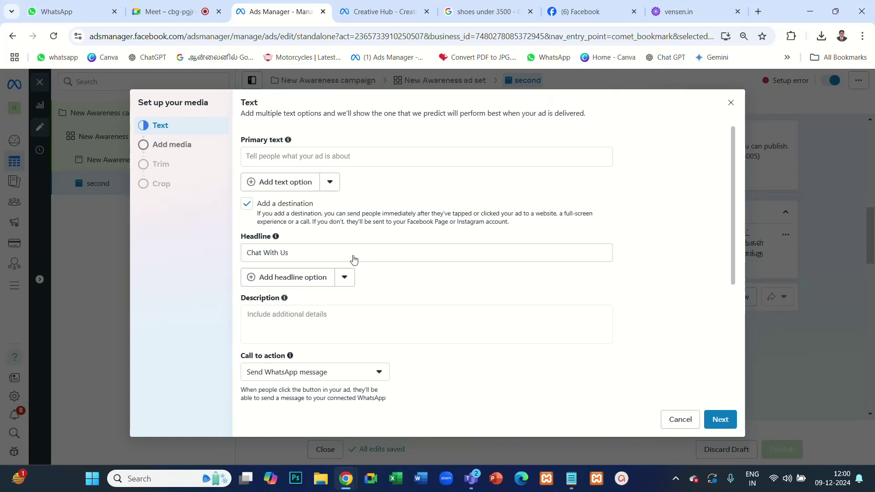
Step: Switch to the Google Meet call, ignore the infinity mirror warning, and bring up the screen recorder's toolbar
left_click(178, 14)
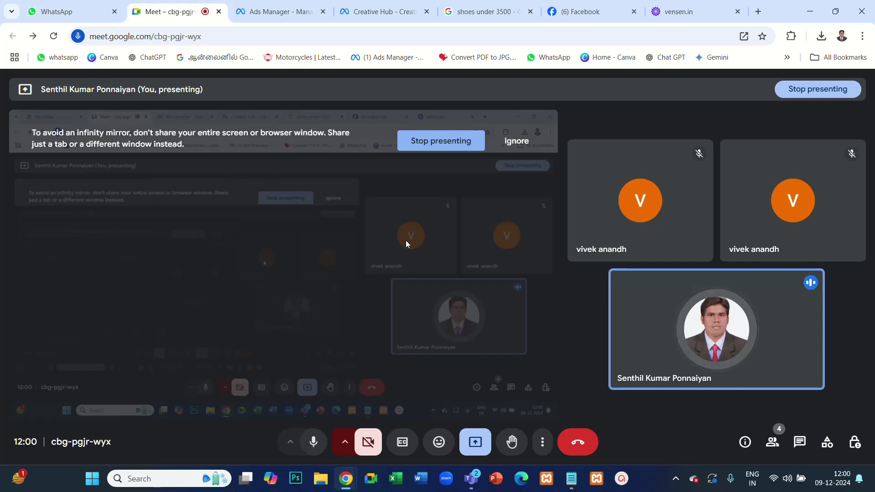
left_click(519, 142)
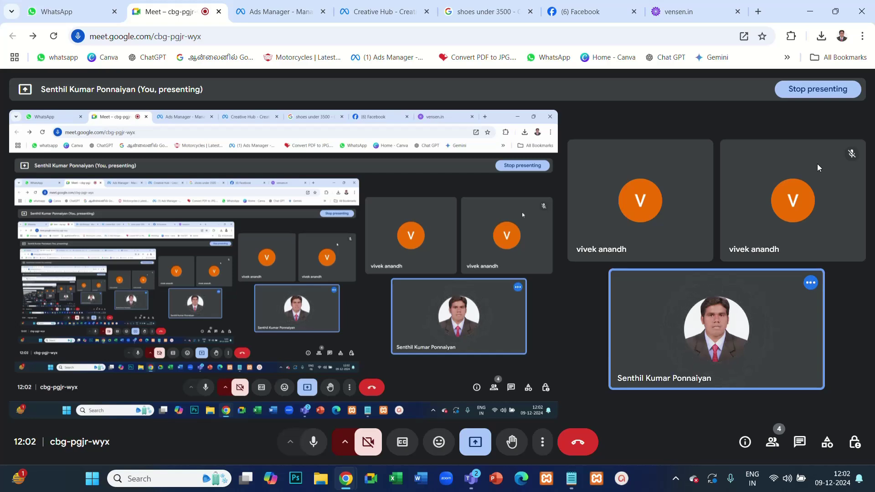
left_click(676, 480)
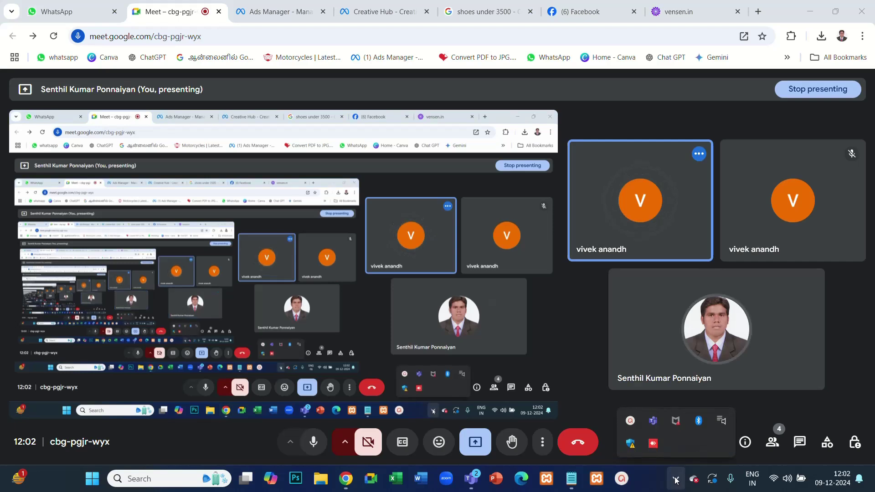
left_click(631, 420)
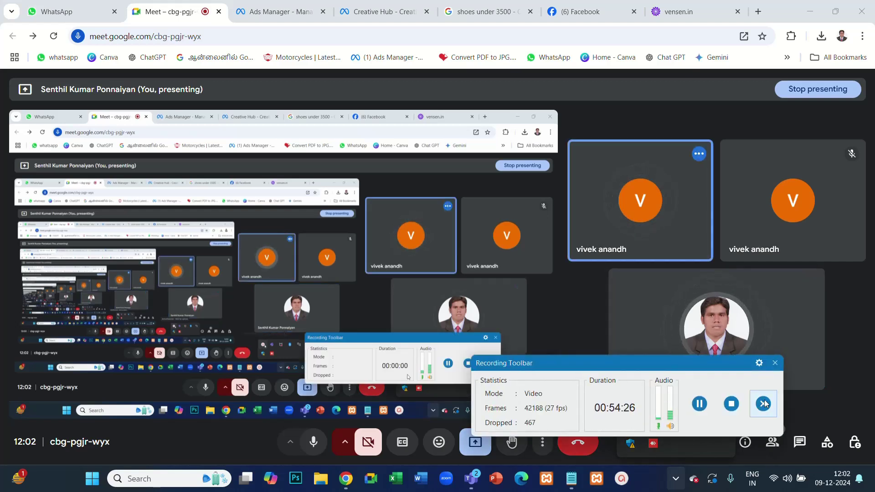